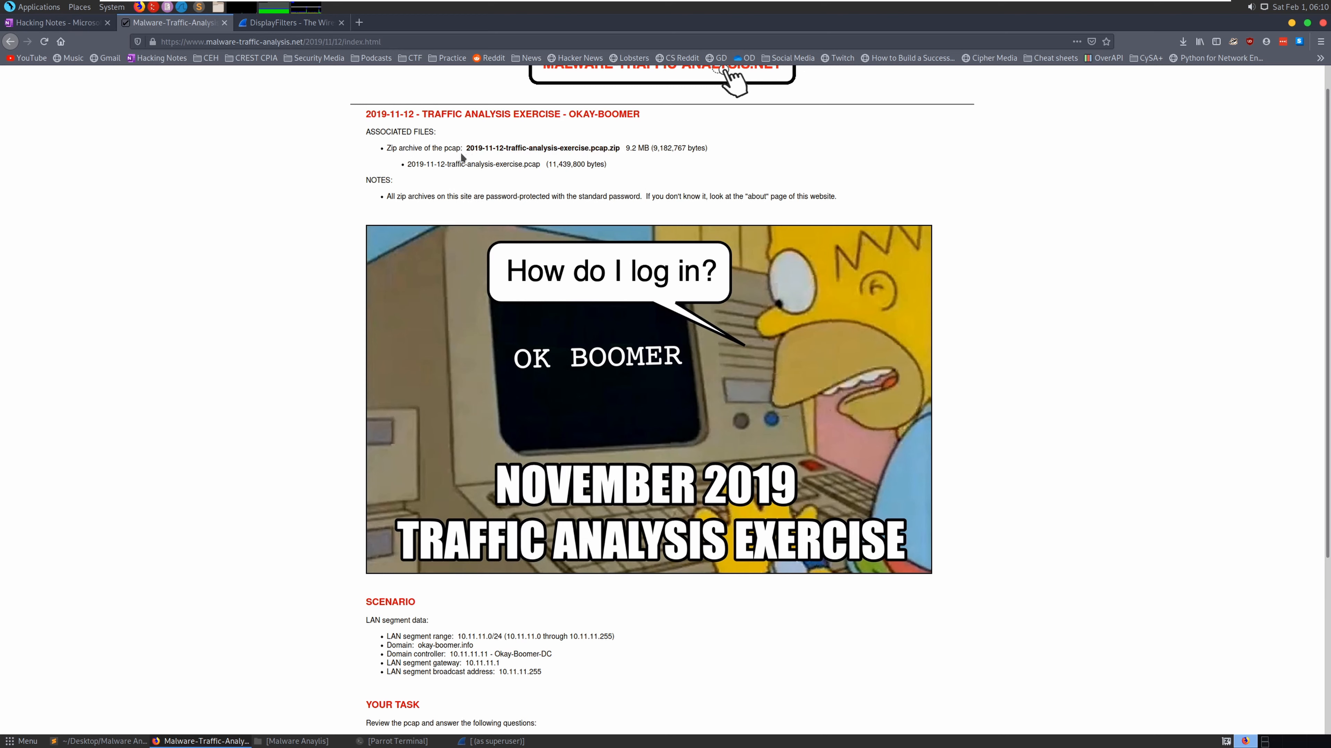
- Read through the device-identification, HTTP executable download and URL questions, highlighting each
scroll(611, 210, "down", 3)
scroll(611, 212, "down", 5)
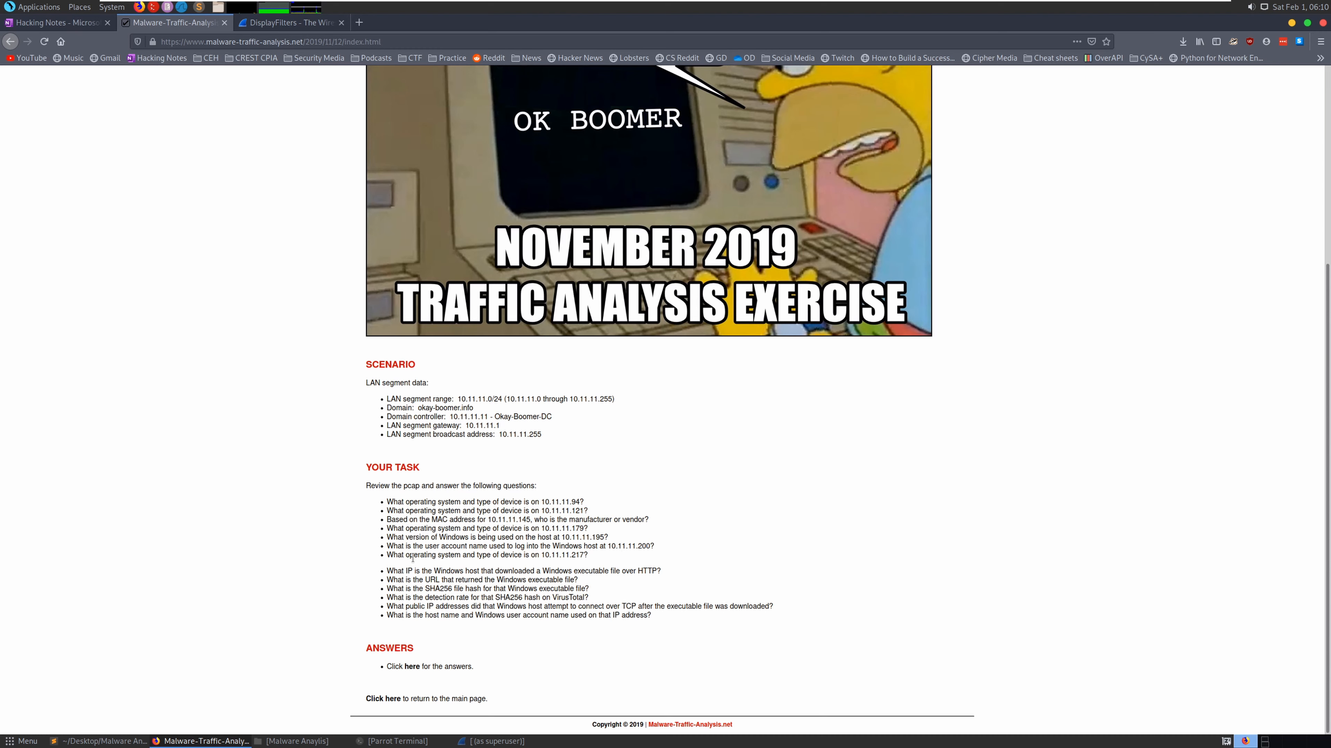
left_click_drag(587, 555, 582, 502)
left_click(616, 555)
scroll(579, 552, "up", 5)
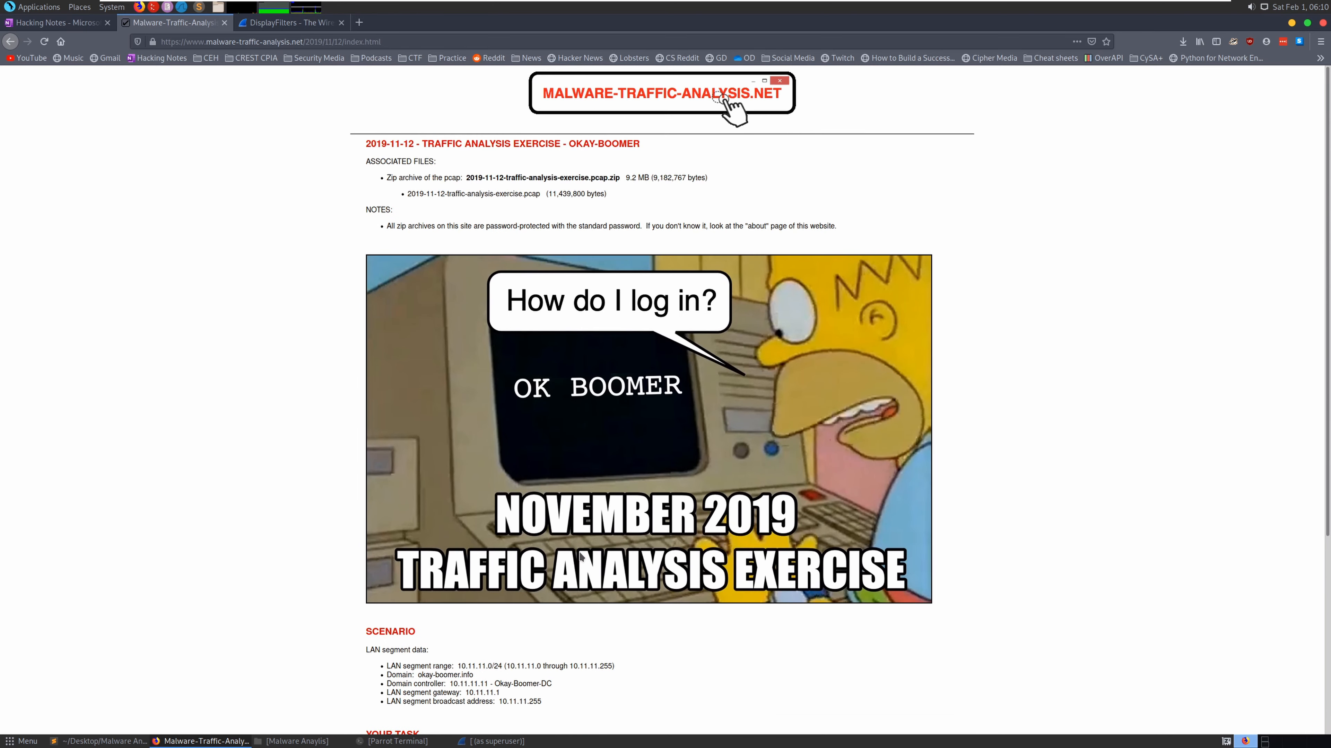
scroll(581, 556, "down", 5)
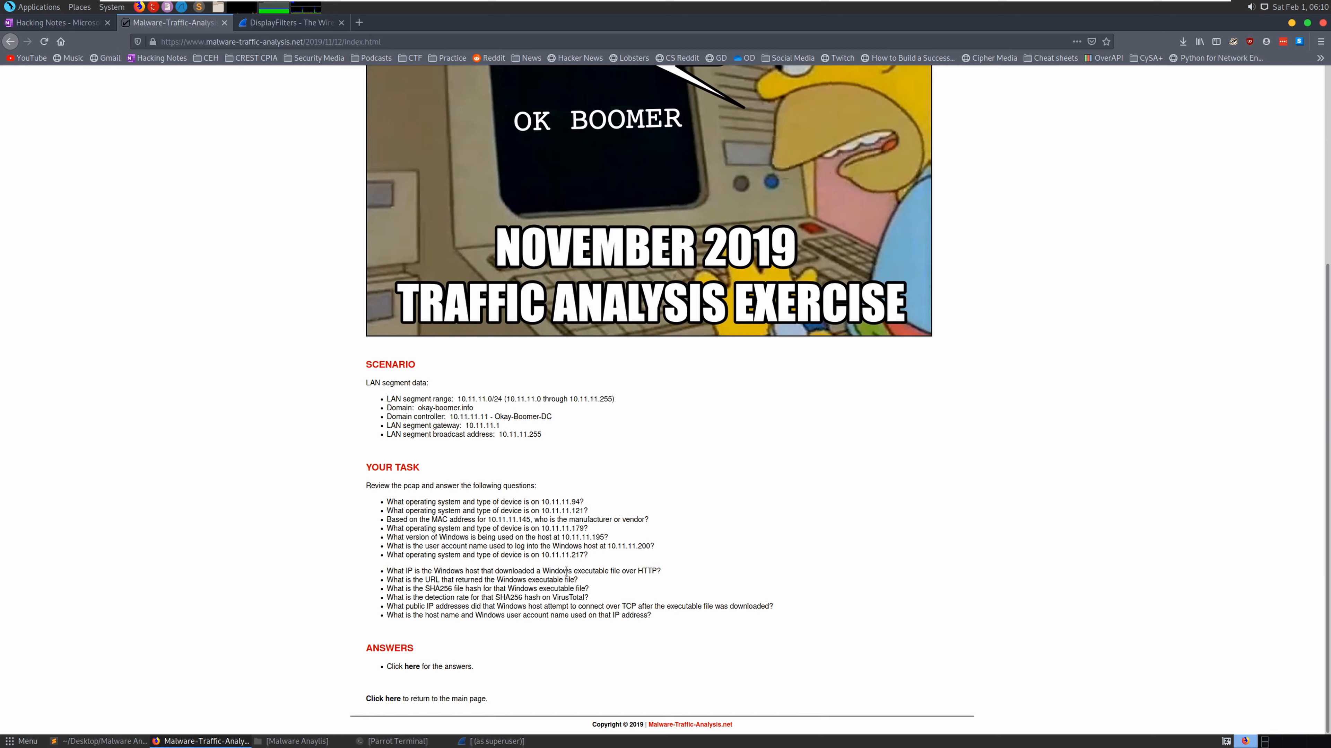
left_click_drag(575, 571, 652, 572)
left_click(447, 582)
left_click_drag(432, 581, 575, 577)
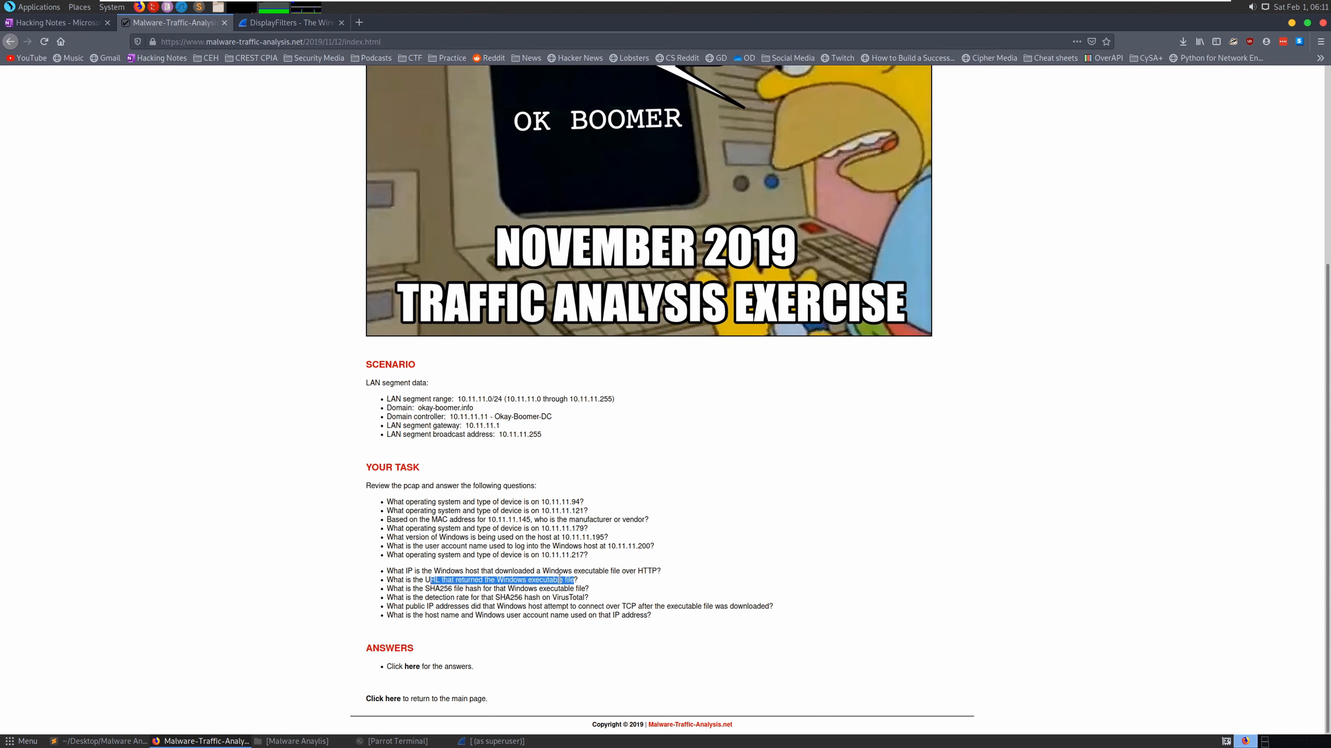
left_click(433, 582)
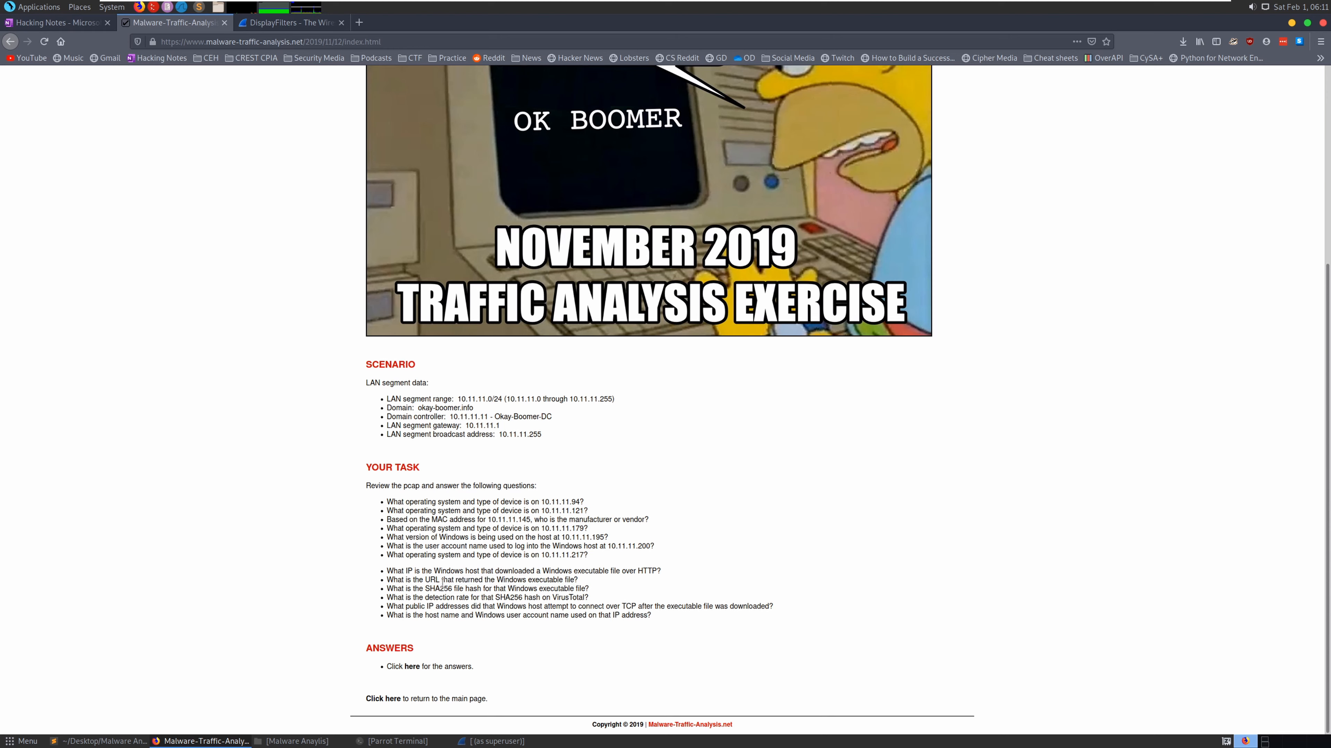
- Highlight and read the URL, SHA256 hash, VirusTotal detection, public IP and host name questions
triple_click(436, 583)
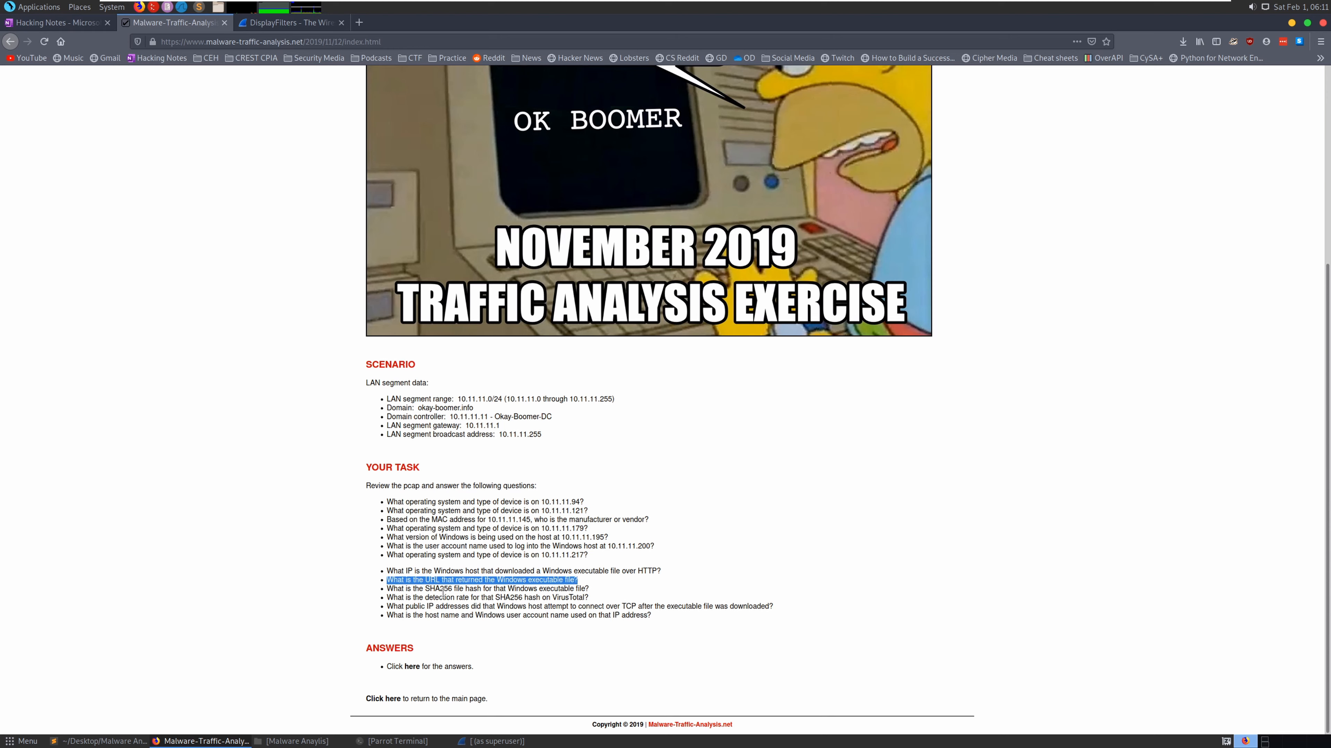
left_click_drag(425, 589, 459, 589)
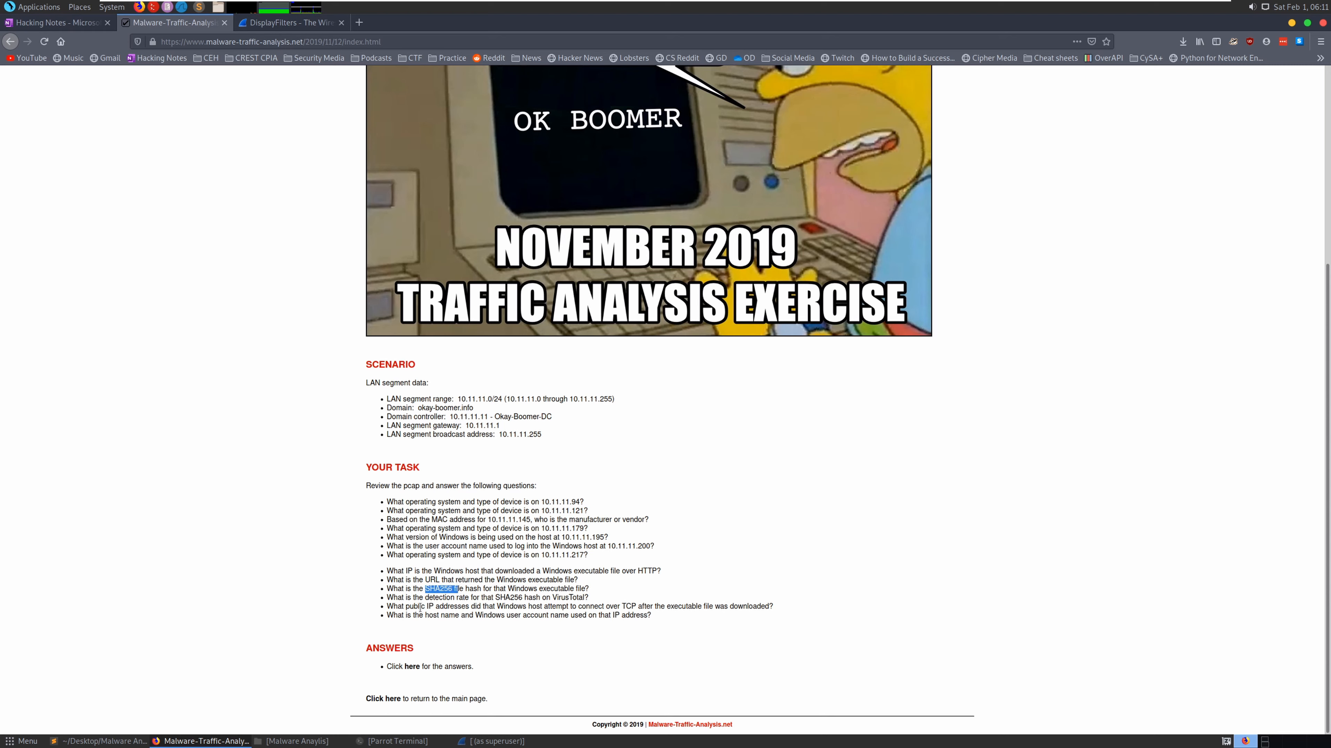
left_click_drag(495, 598, 584, 597)
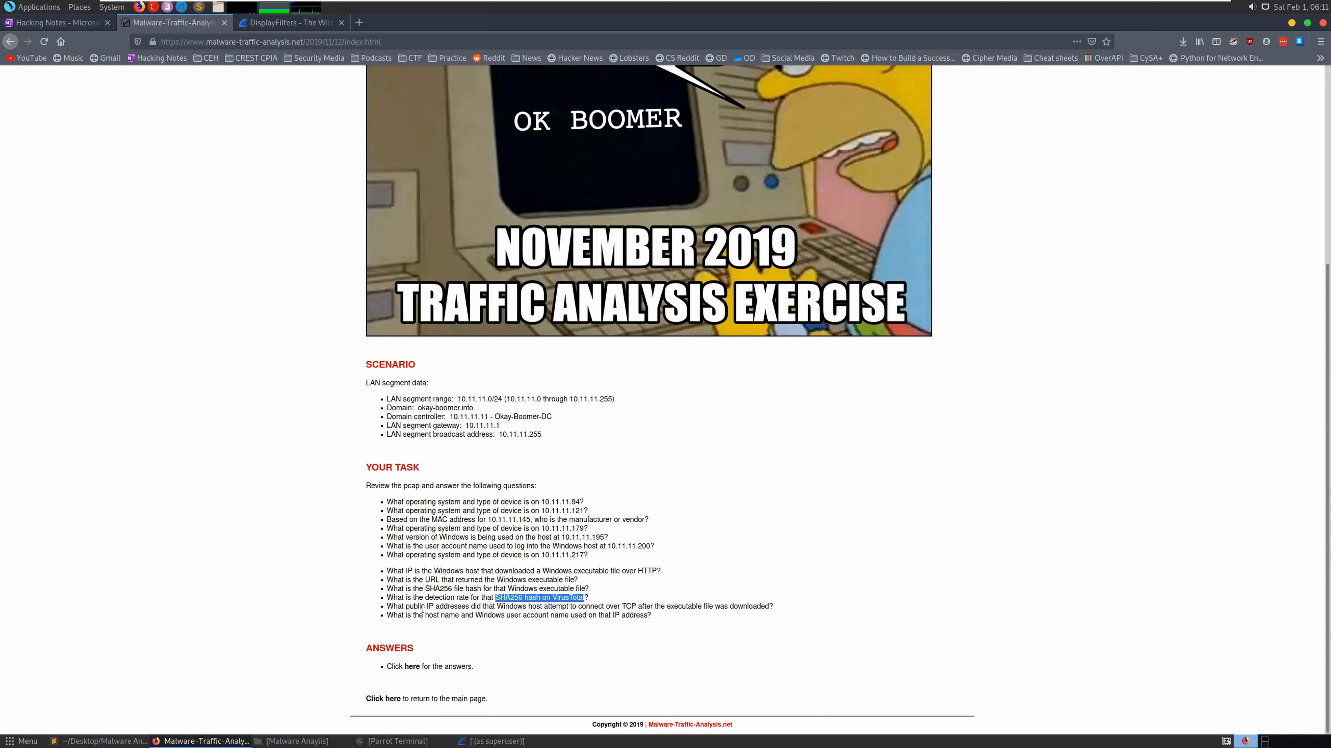
left_click_drag(428, 608, 769, 607)
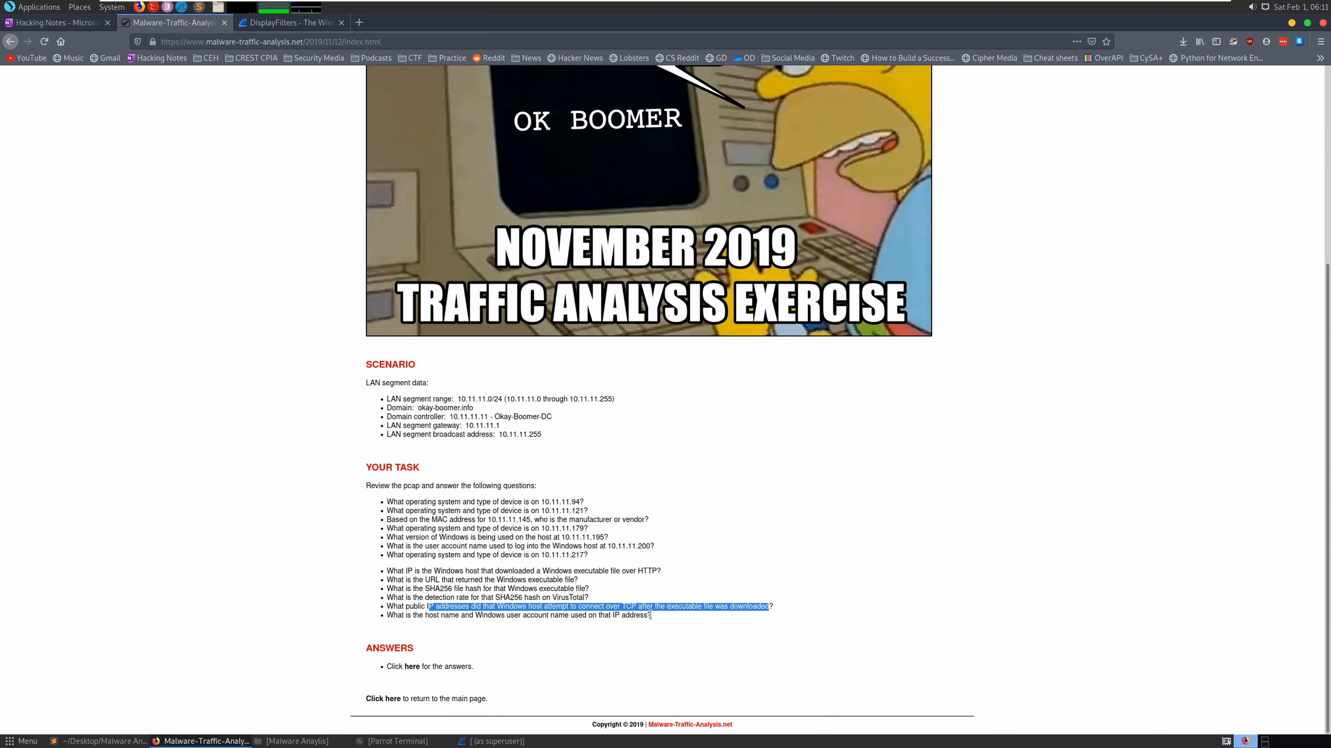
left_click(585, 606)
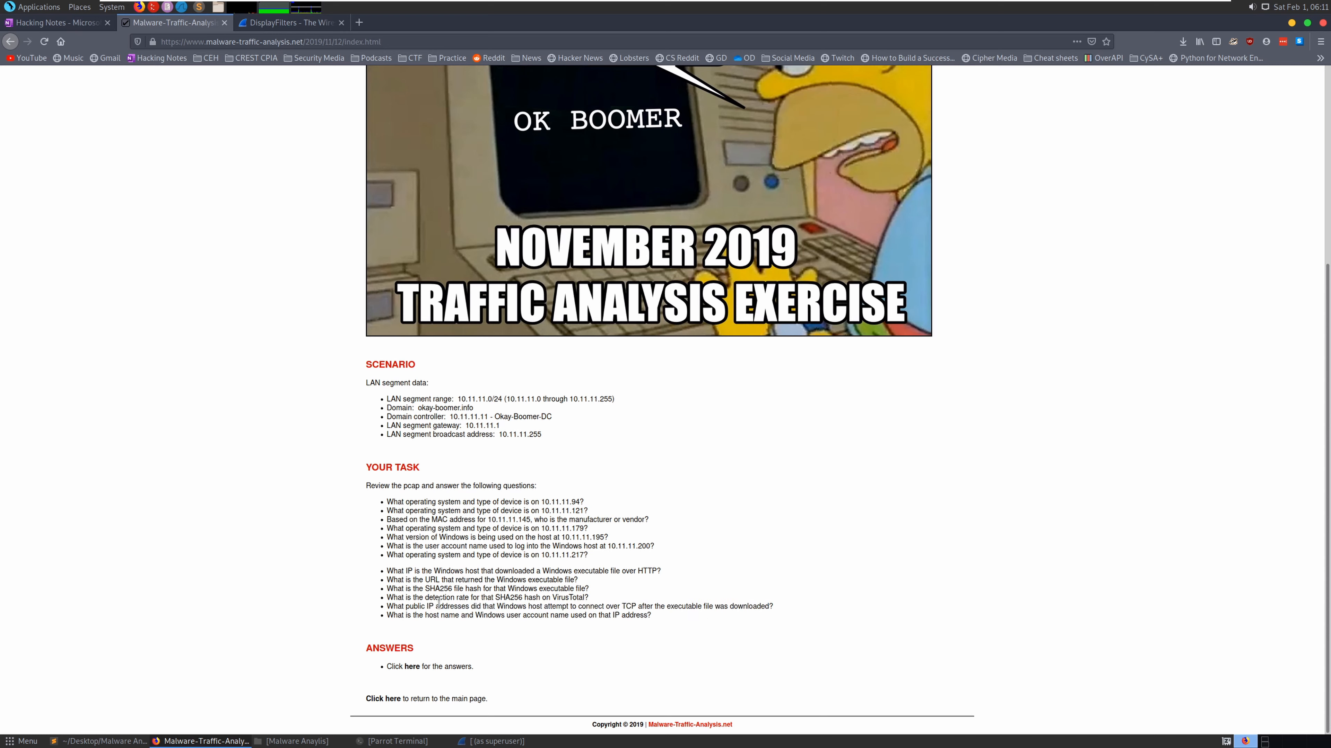
left_click_drag(427, 606, 771, 604)
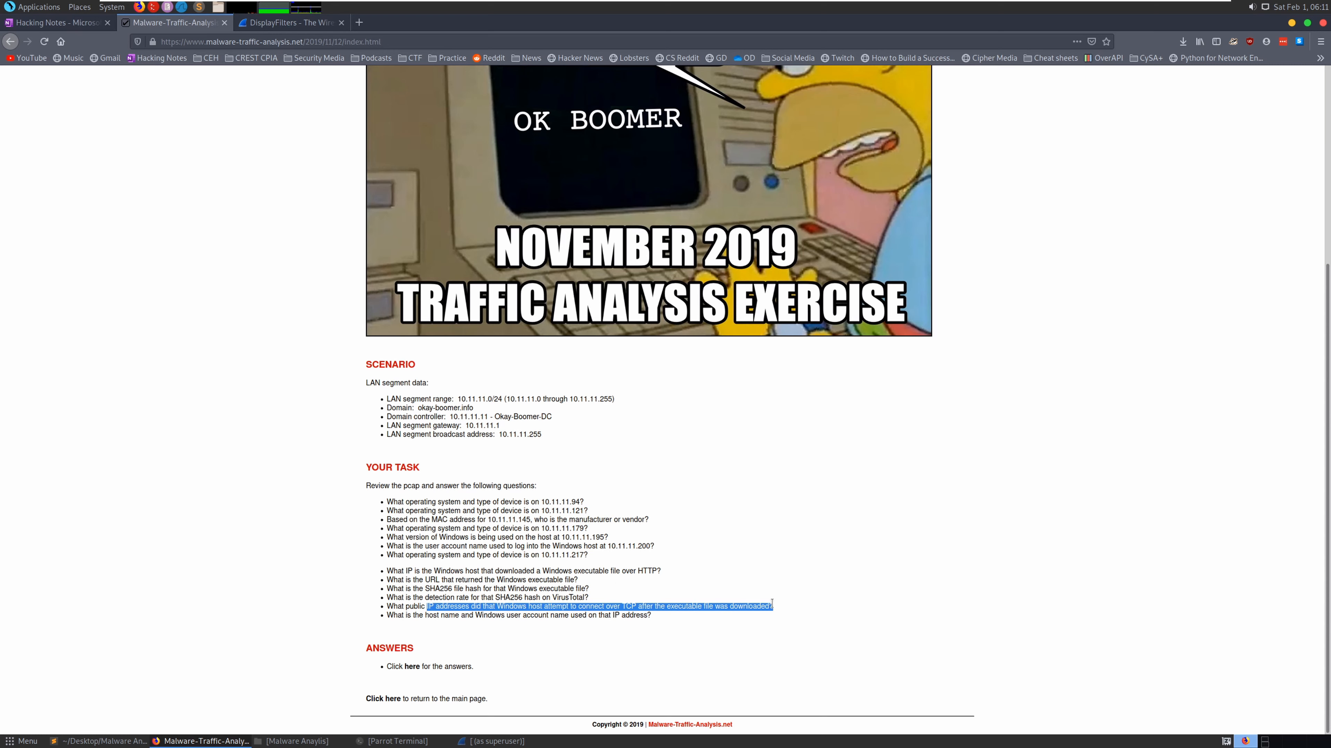
left_click(439, 620)
left_click_drag(393, 615, 649, 614)
left_click(583, 632)
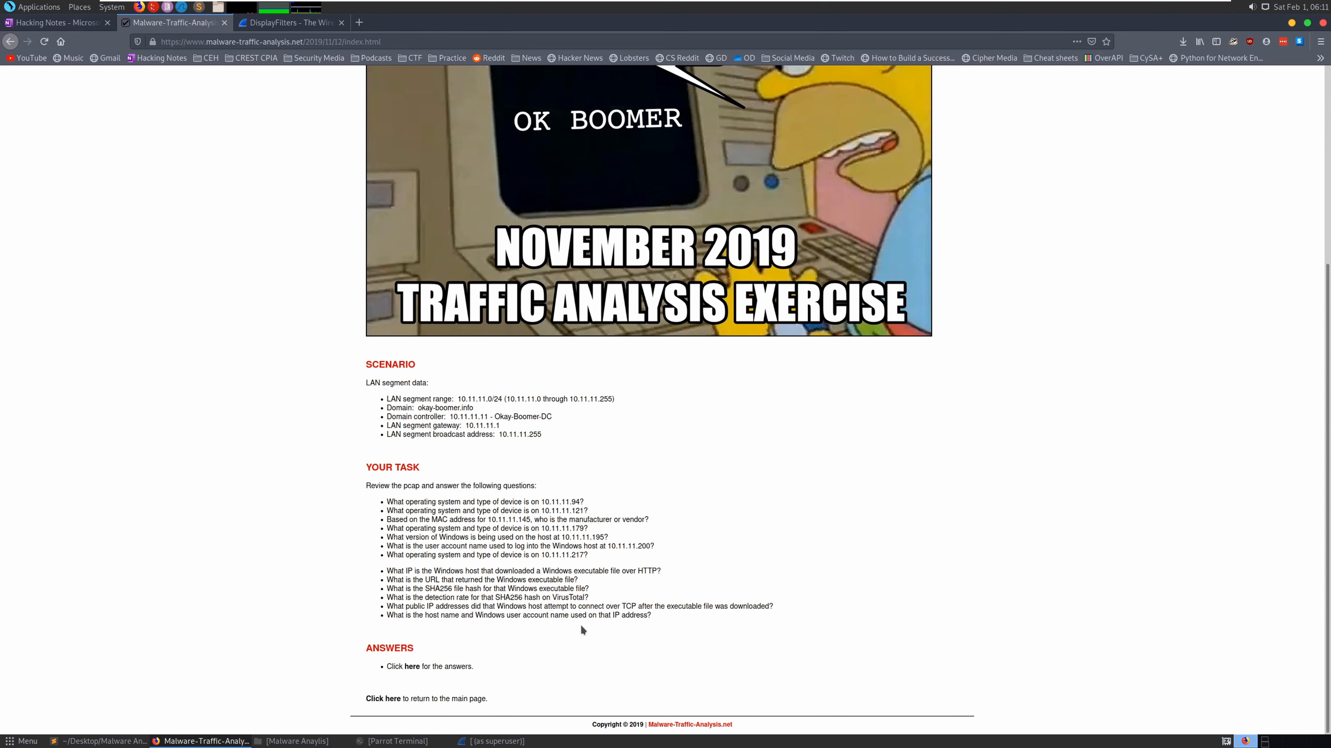
- Read the password-protected zip archive note, then bring the superuser Wireshark window forward
scroll(580, 625, "up", 5)
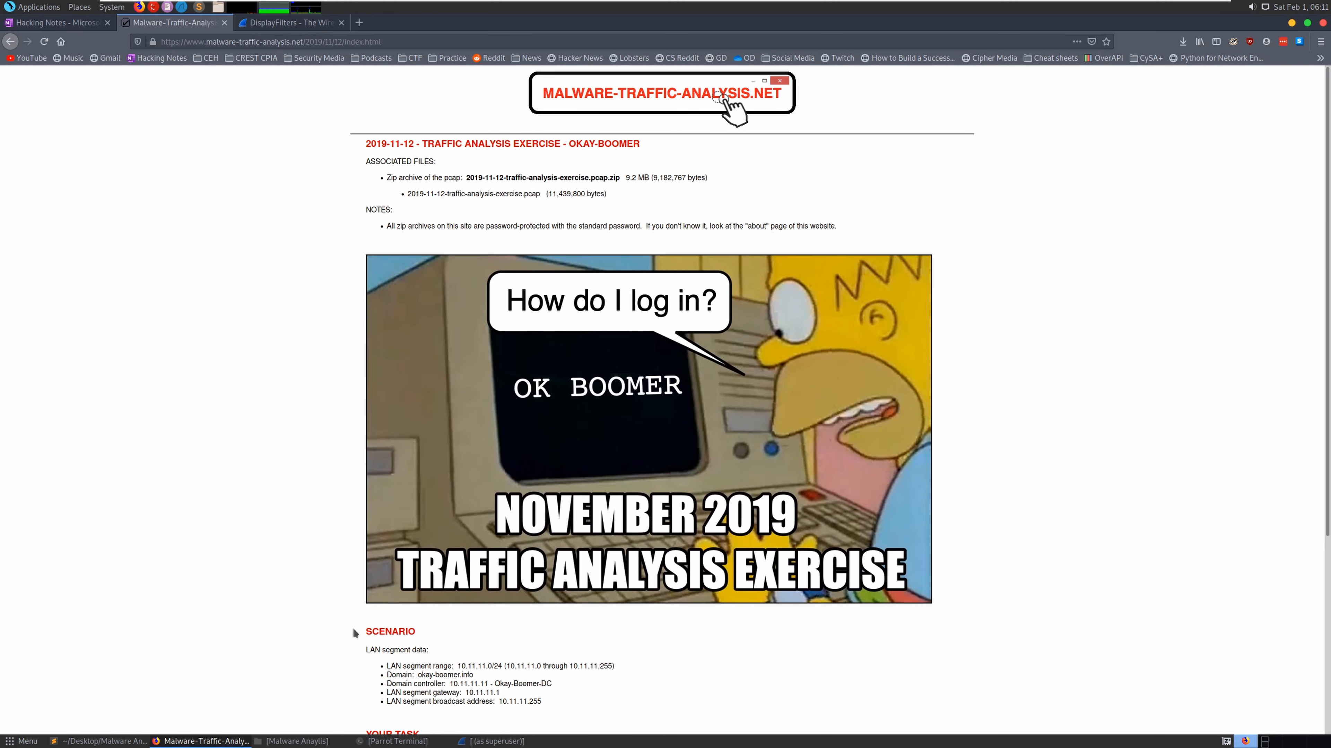
triple_click(541, 228)
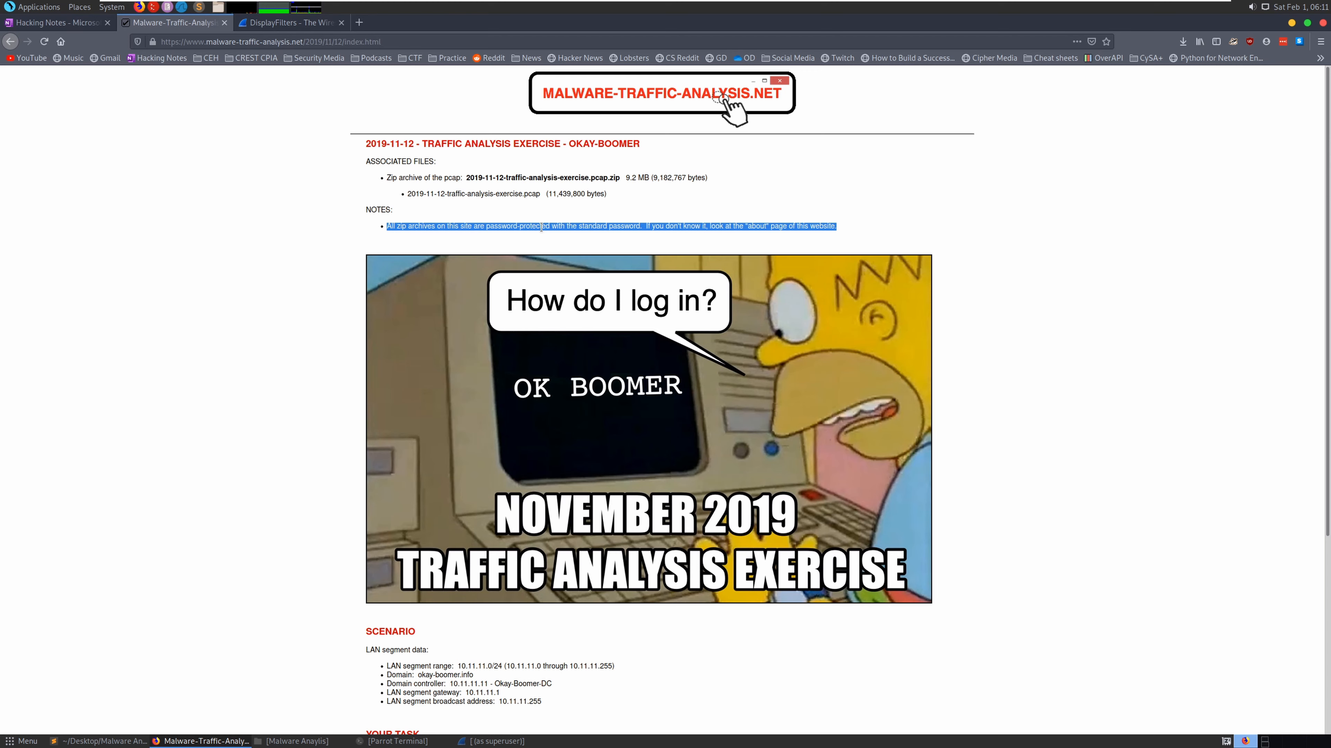
left_click(430, 741)
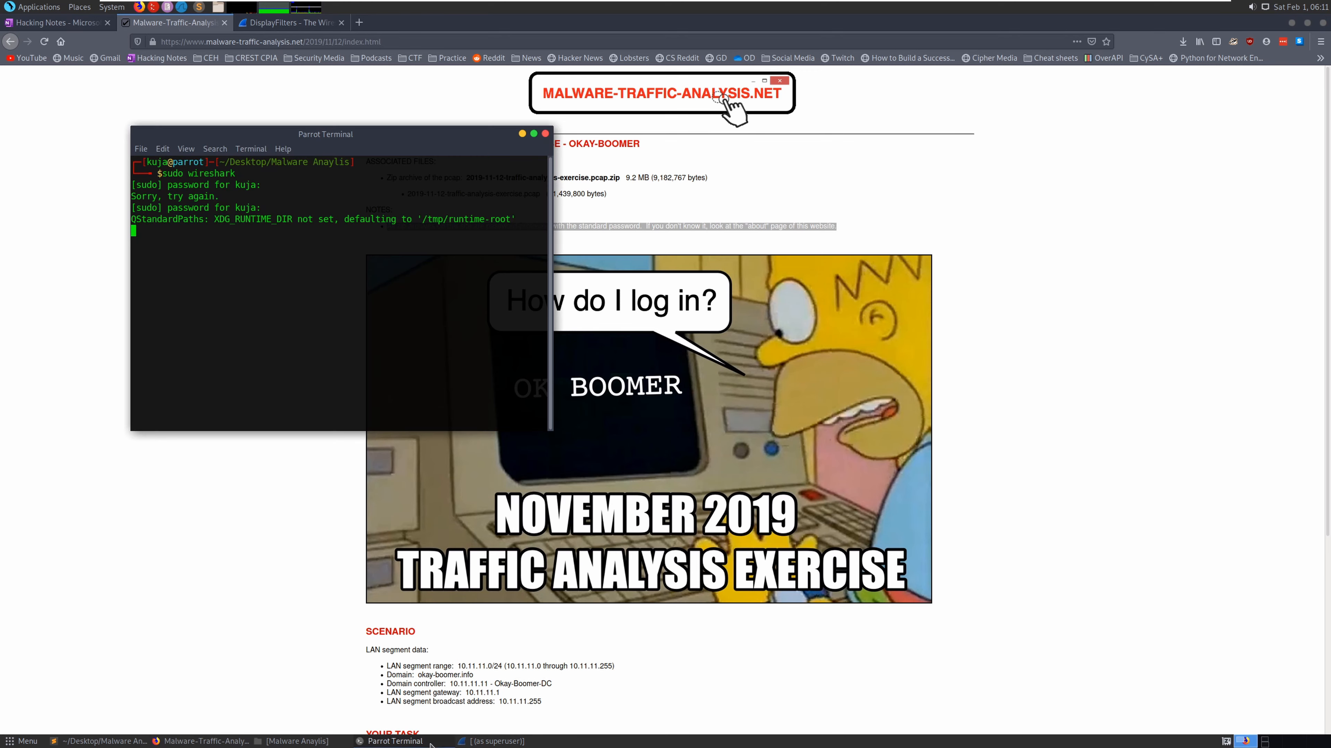
left_click(431, 741)
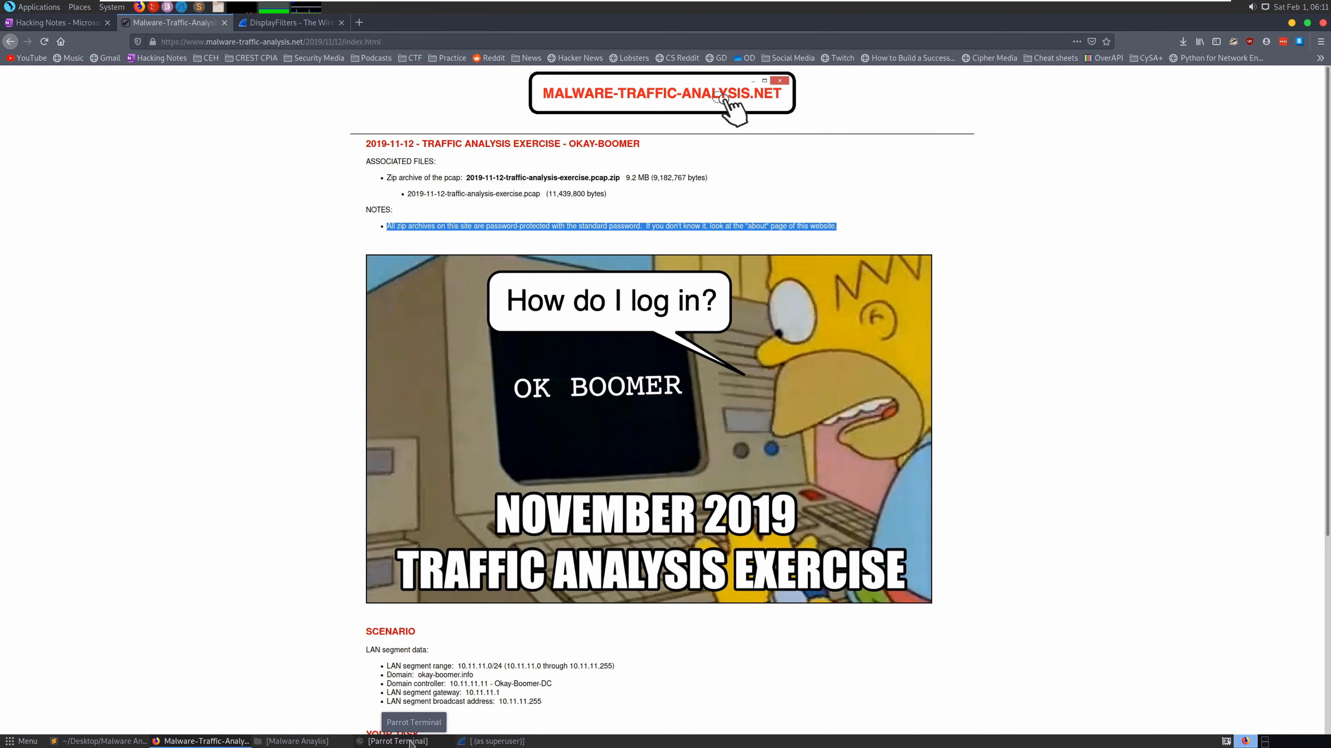
left_click(511, 740)
- Open the 2019-11-12 exercise pcap through File > Open
left_click(10, 34)
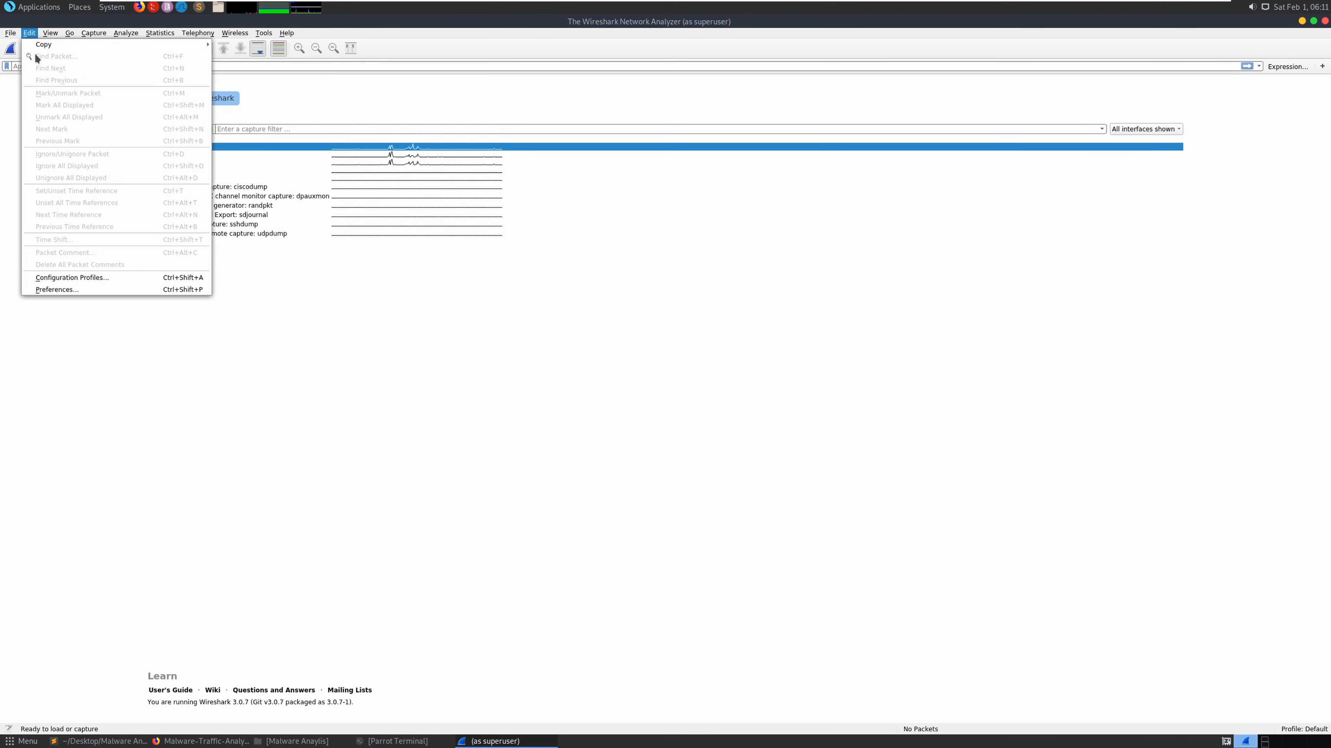
left_click(23, 46)
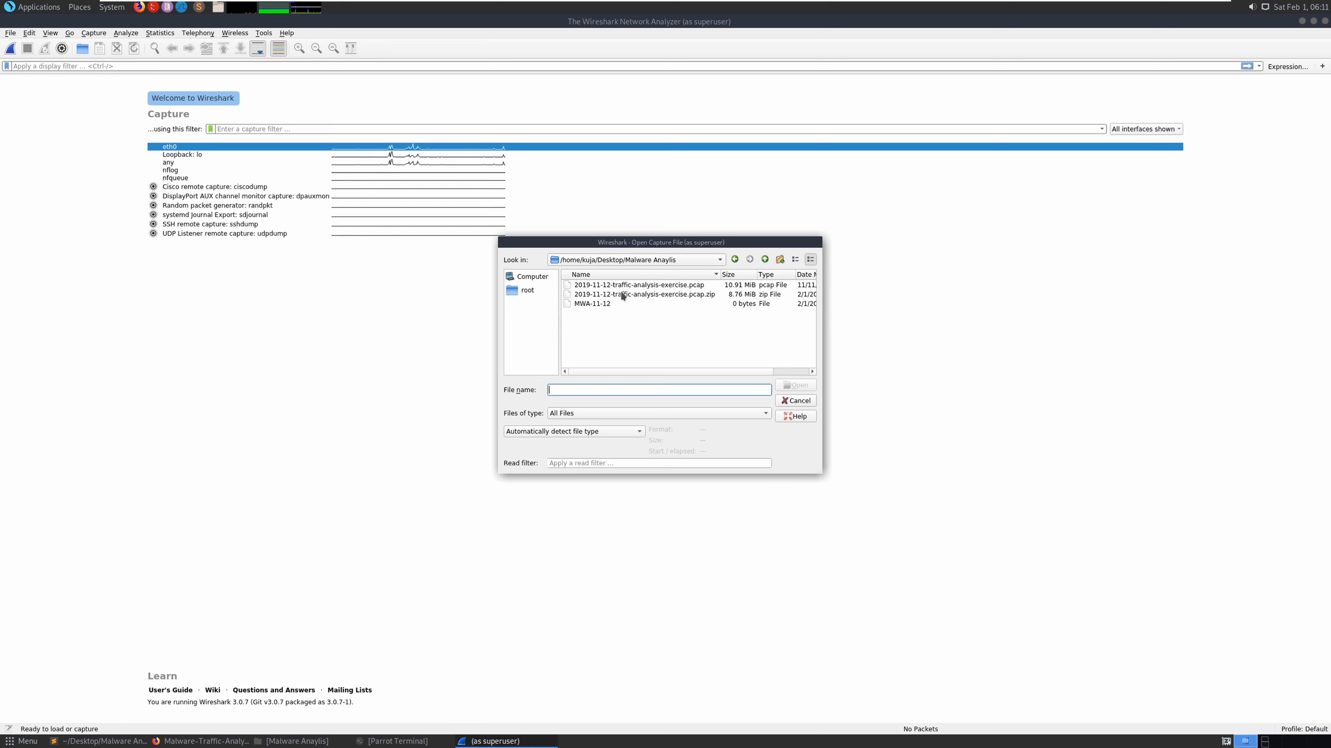
left_click(611, 286)
double_click(610, 286)
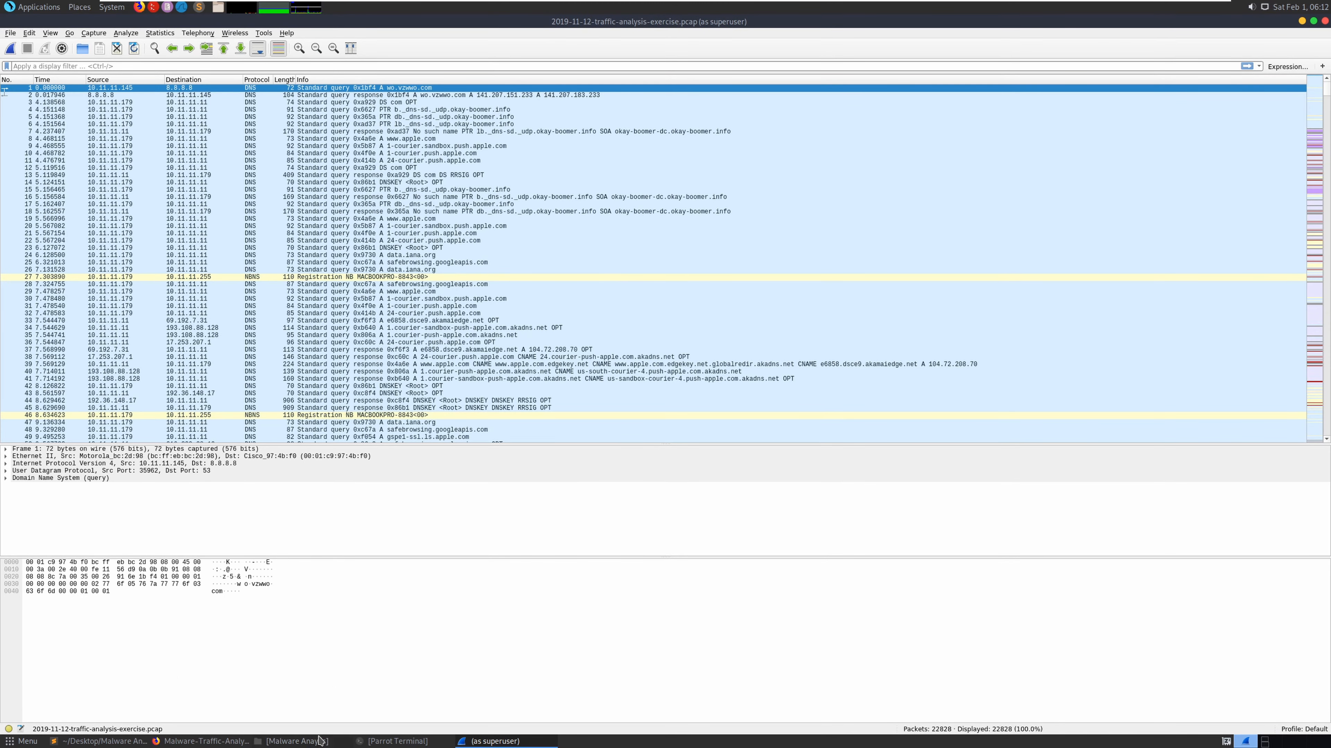
- Copy 10.11.11.94 from the MWA-11-12 notes and apply the display filter ip.addr == 10.11.11.94
left_click(120, 743)
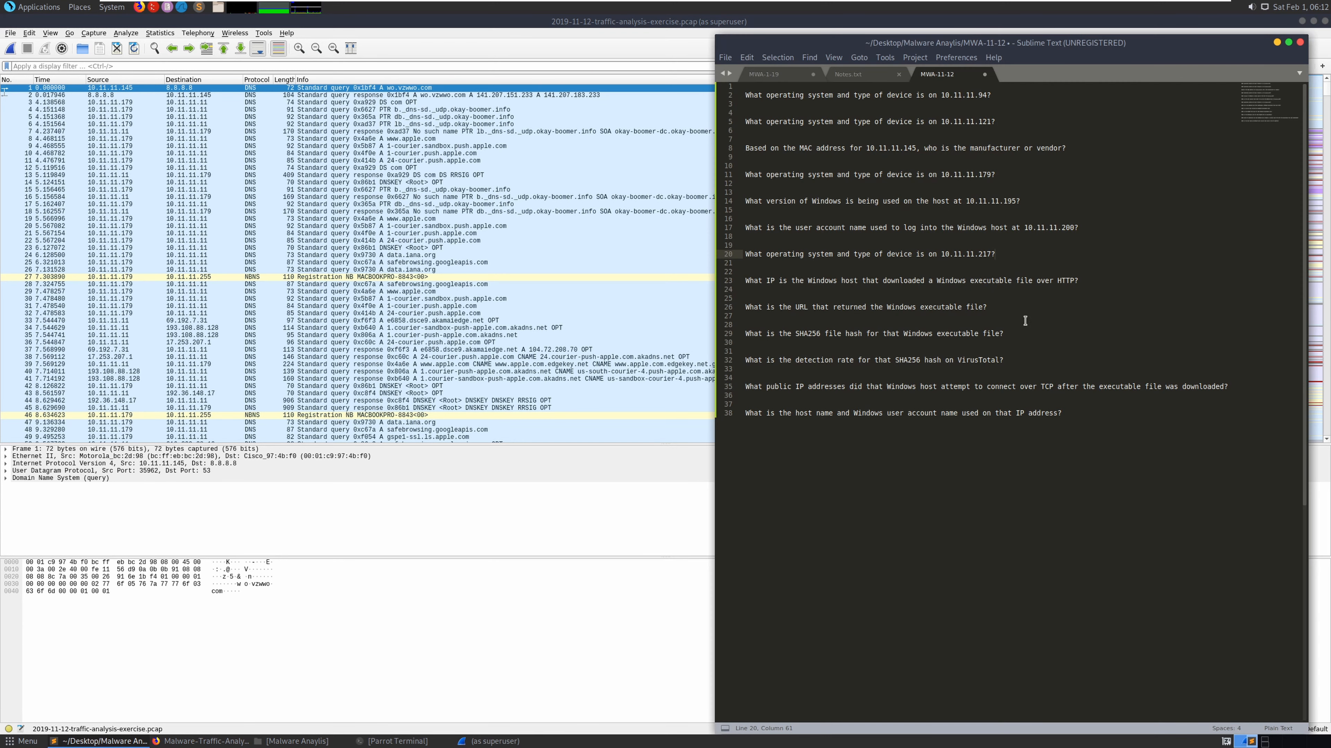
left_click_drag(987, 96, 940, 97)
right_click(948, 96)
left_click(969, 150)
left_click(559, 67)
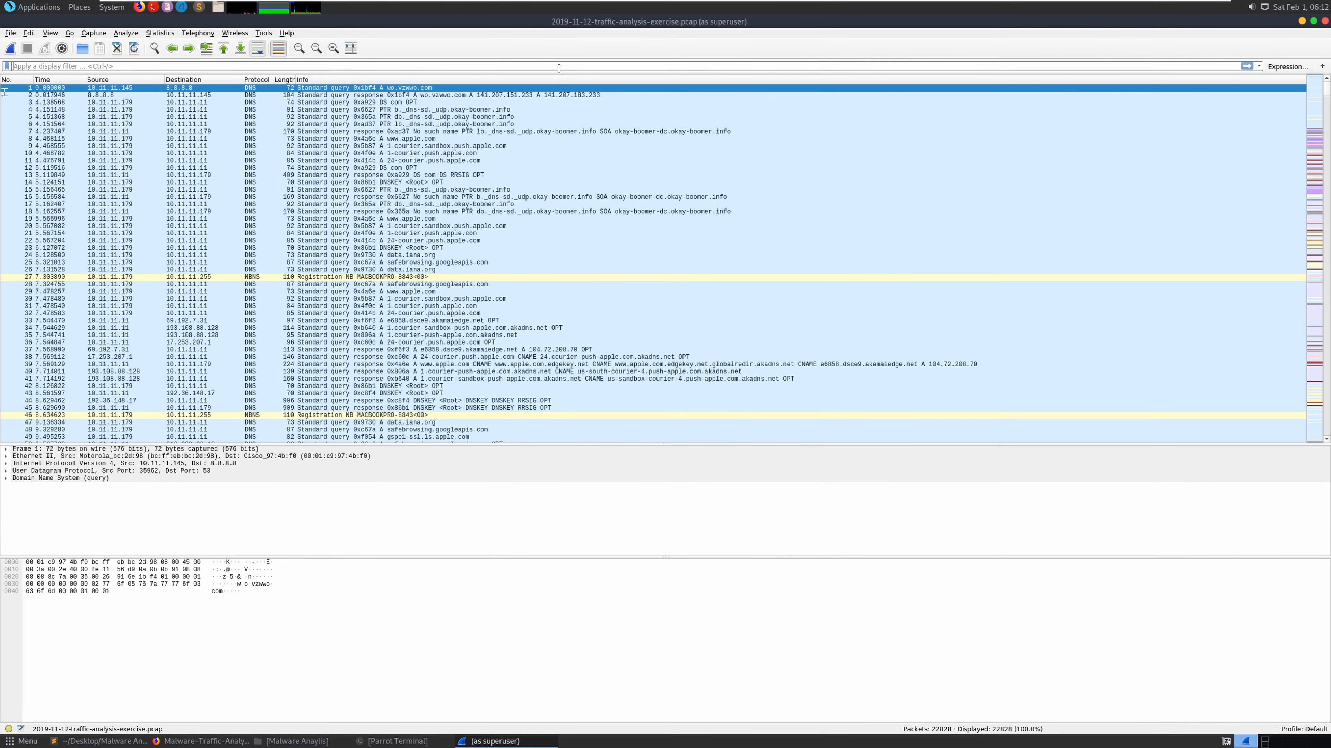
type("i")
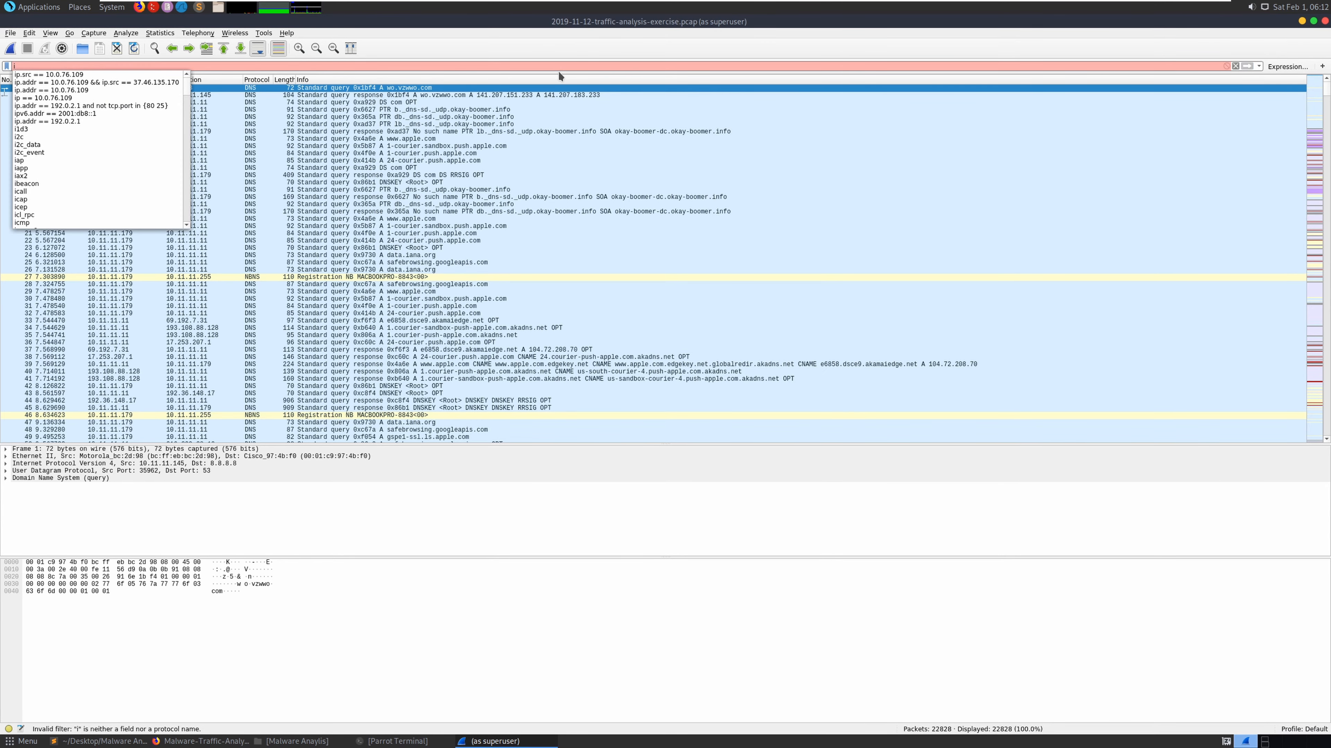
type("p.a")
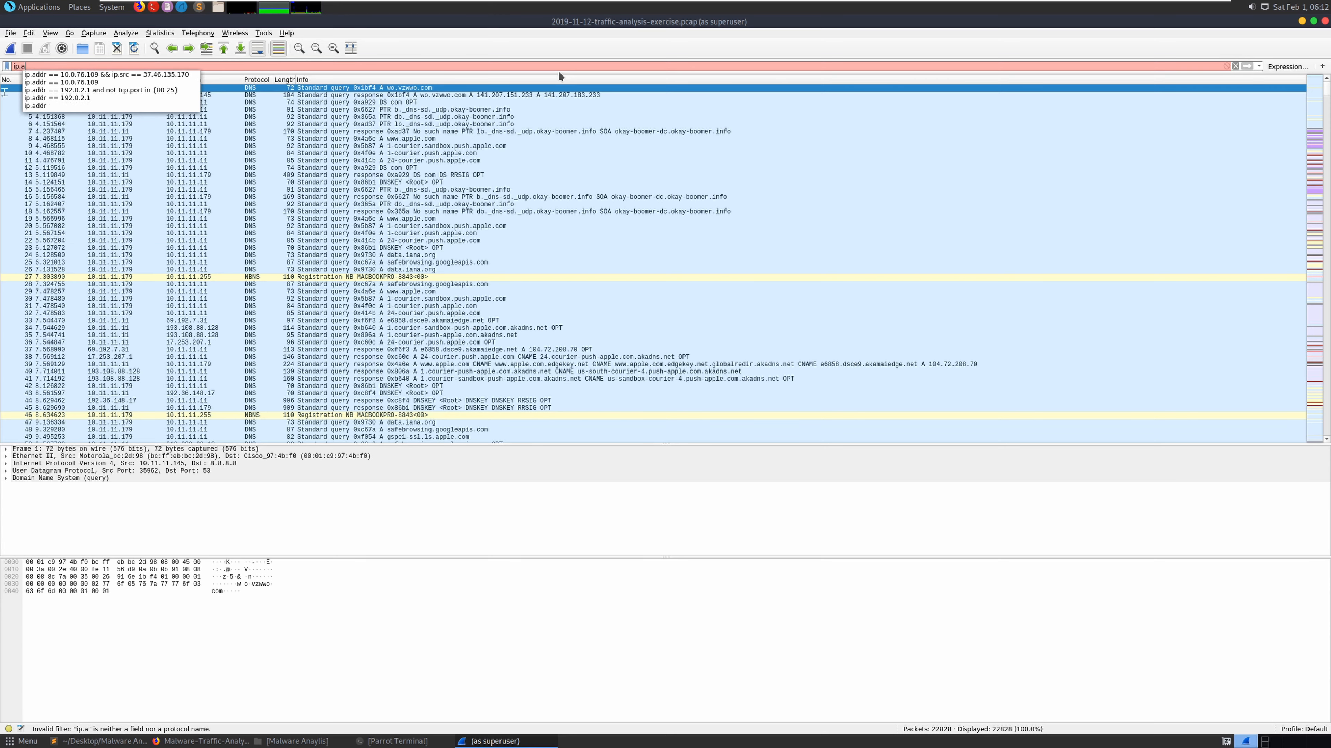
type("ddr.")
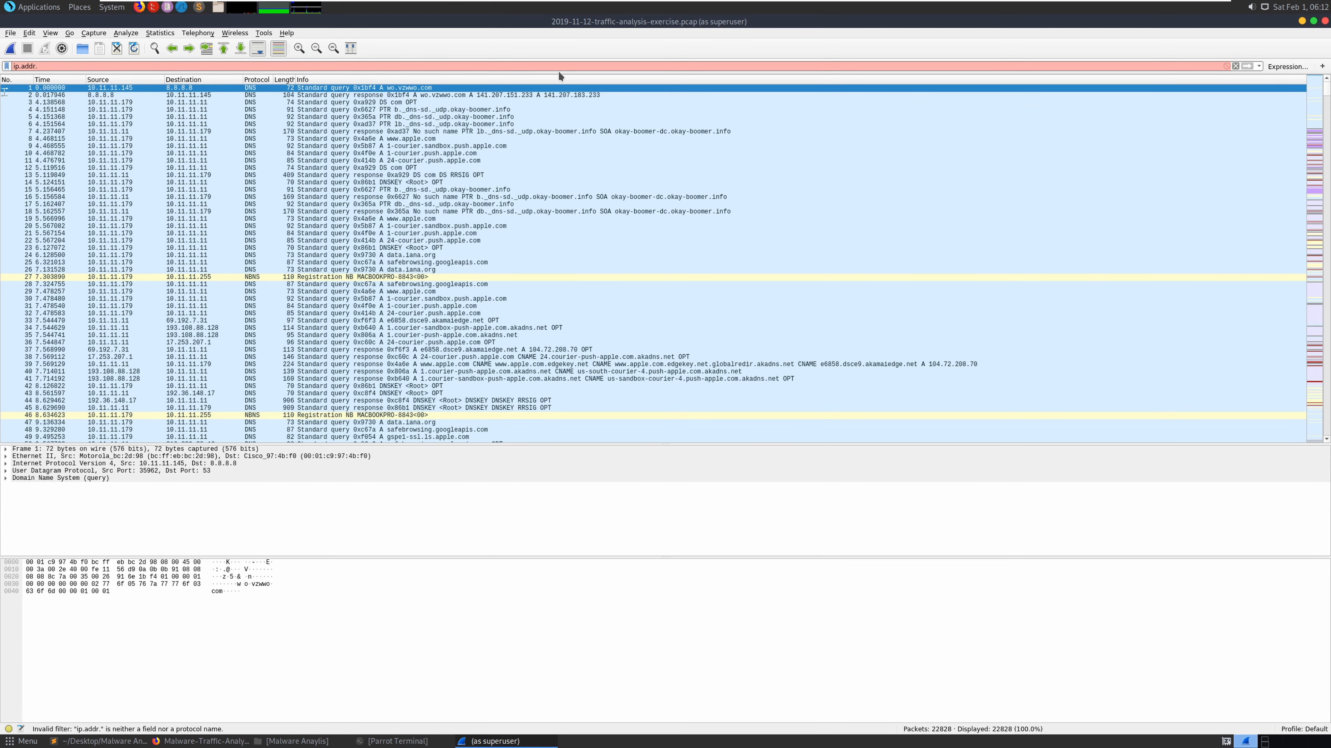
key("BackSpace")
type("== 10.11.11.94")
key("Return")
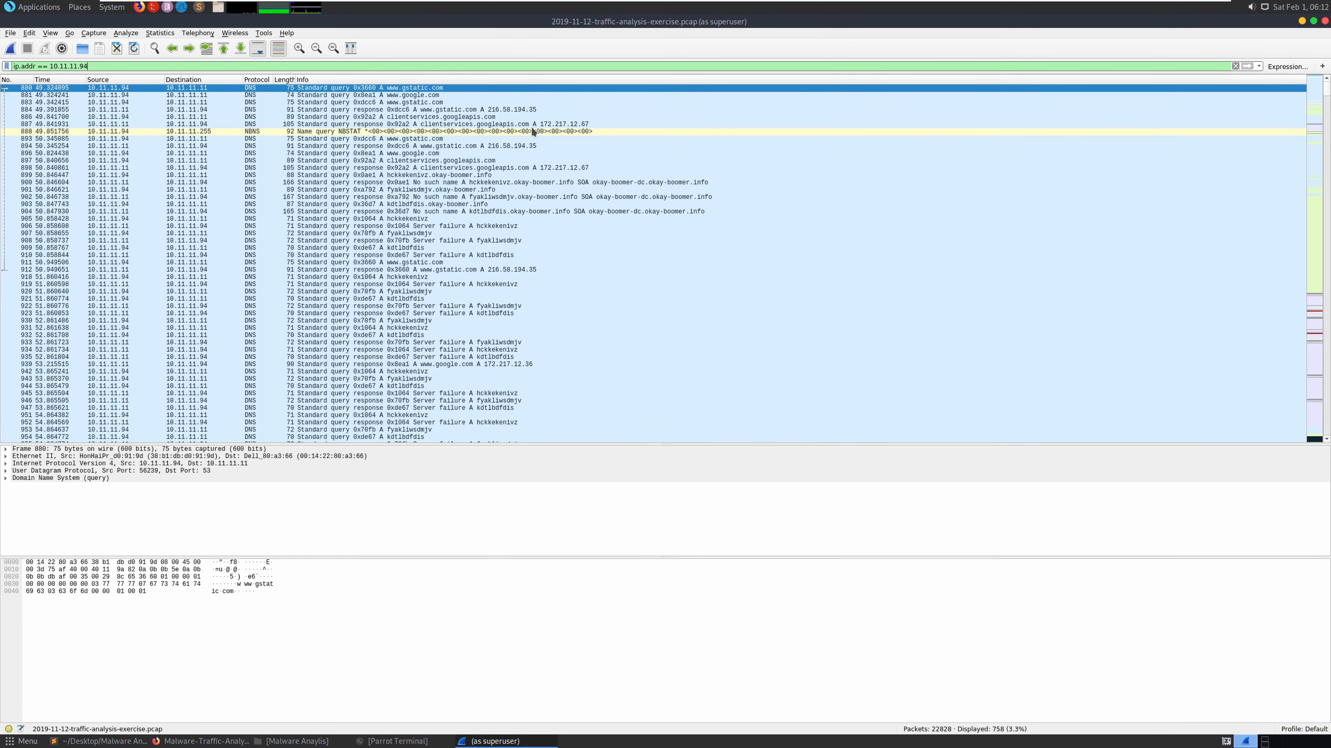
left_click(189, 741)
- Go to the Filters page in Hacking Notes and select the 'http.request and !(ssdp)' filter text
left_click(58, 22)
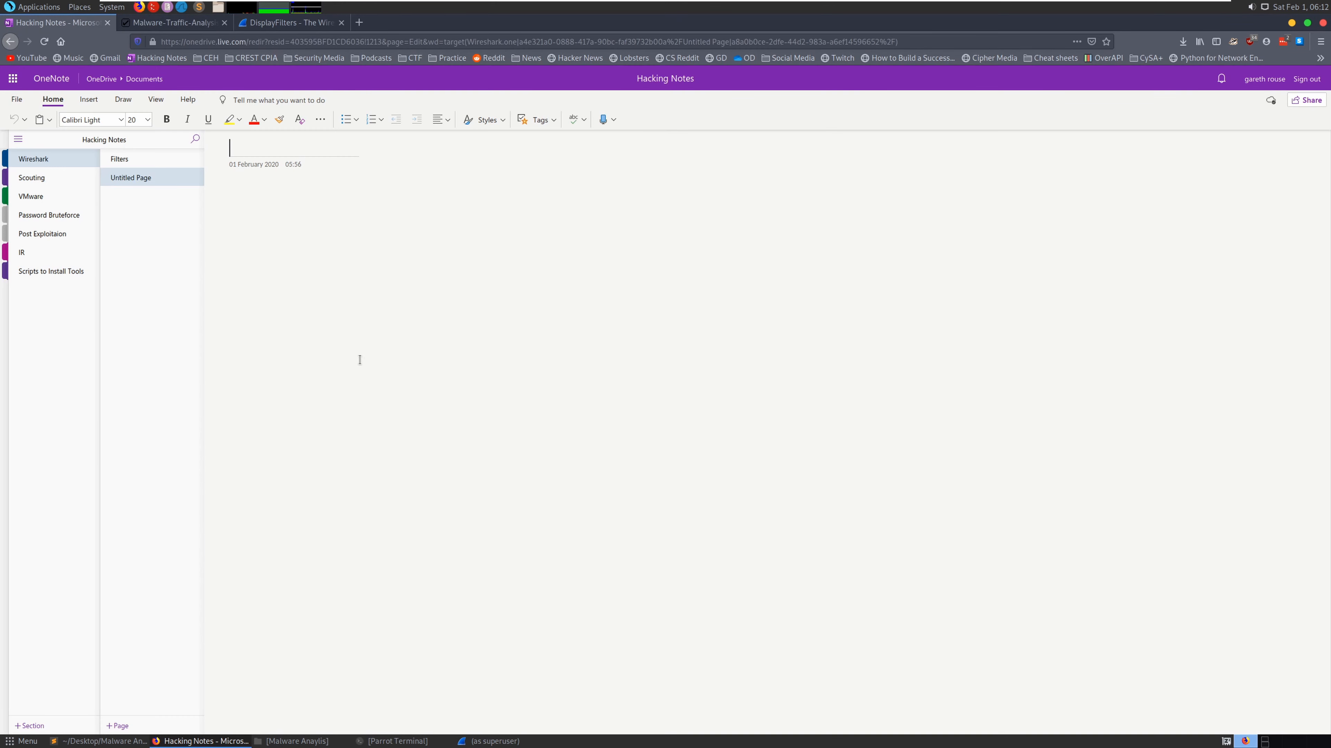
left_click(147, 162)
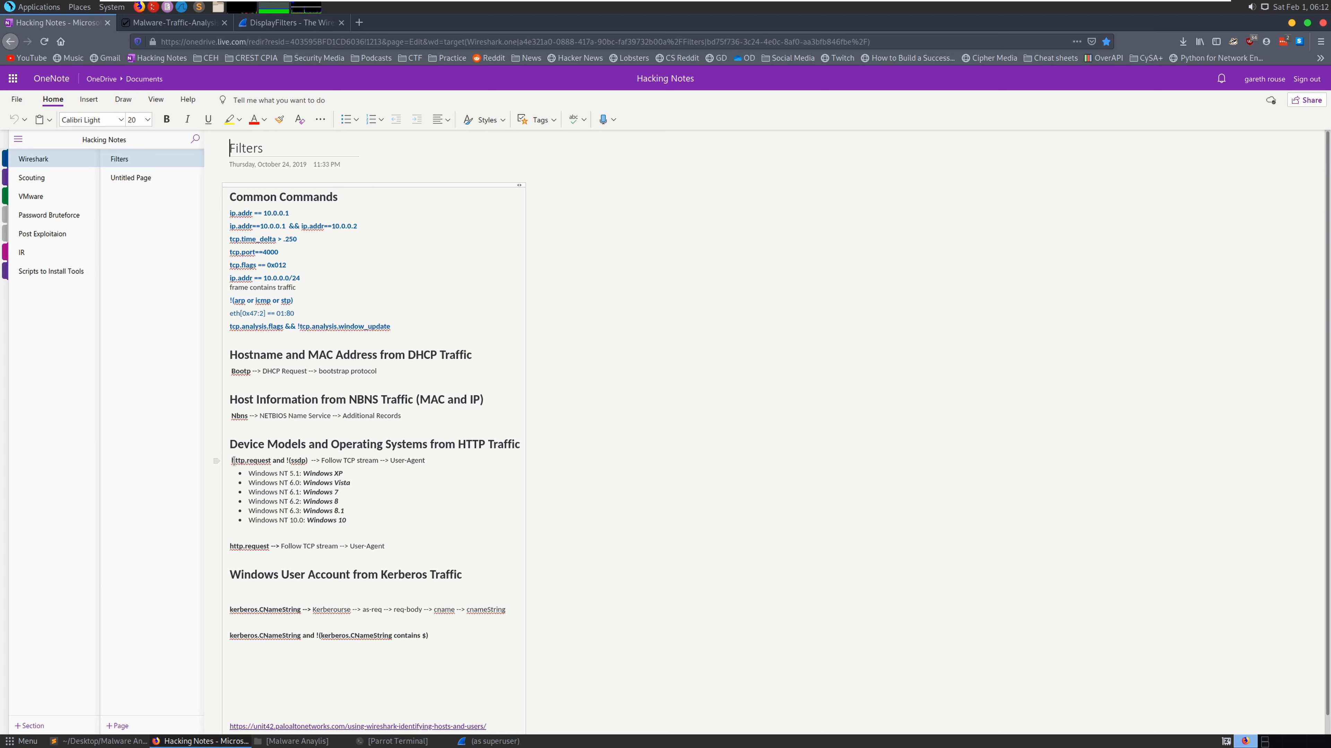
left_click_drag(234, 460, 313, 461)
- Select the GET / request, packet 2362, in the filtered HTTP request list
key("alt+Tab")
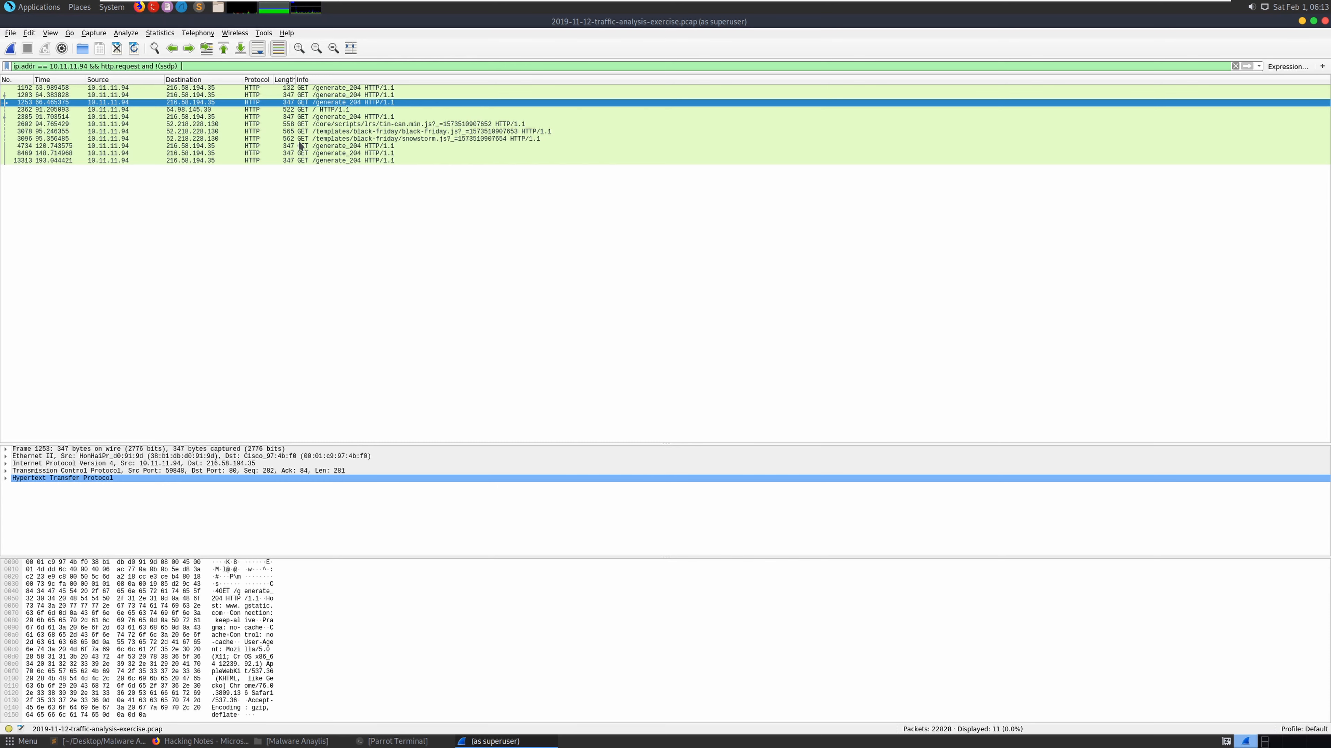
left_click(395, 132)
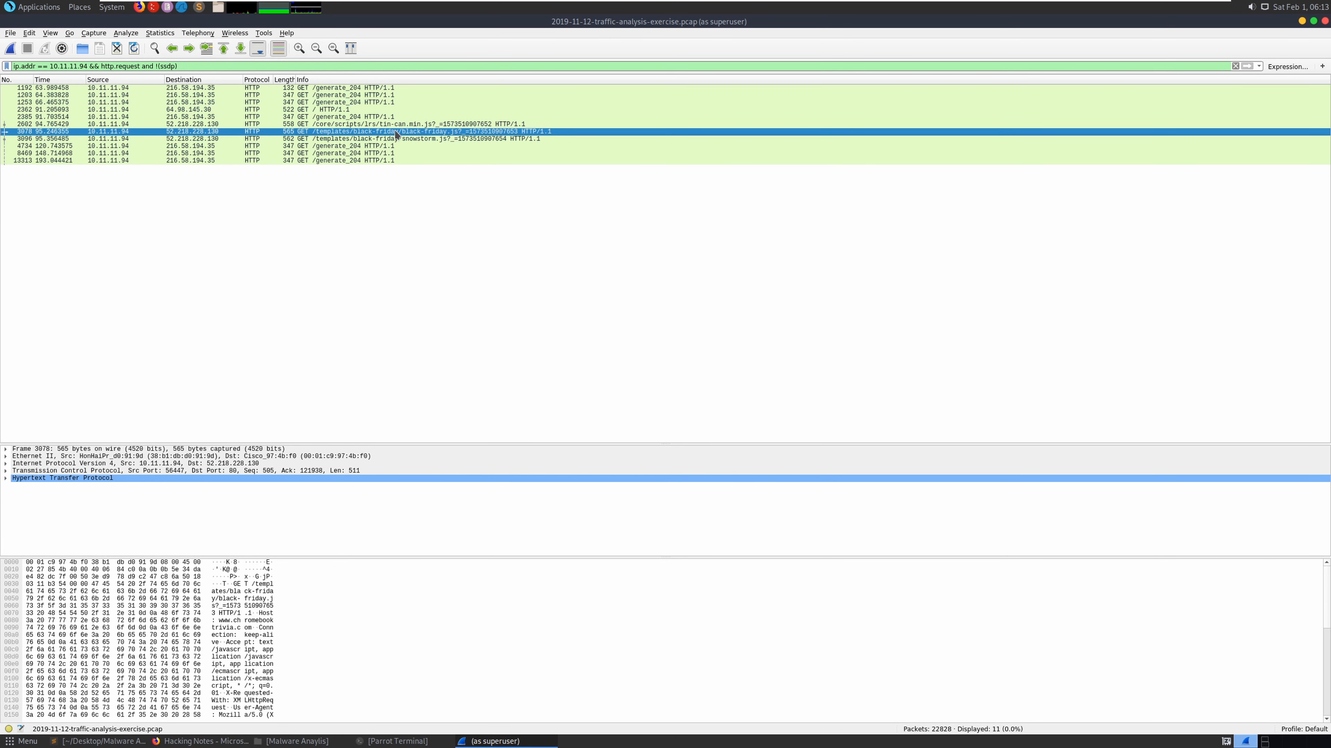
left_click(341, 110)
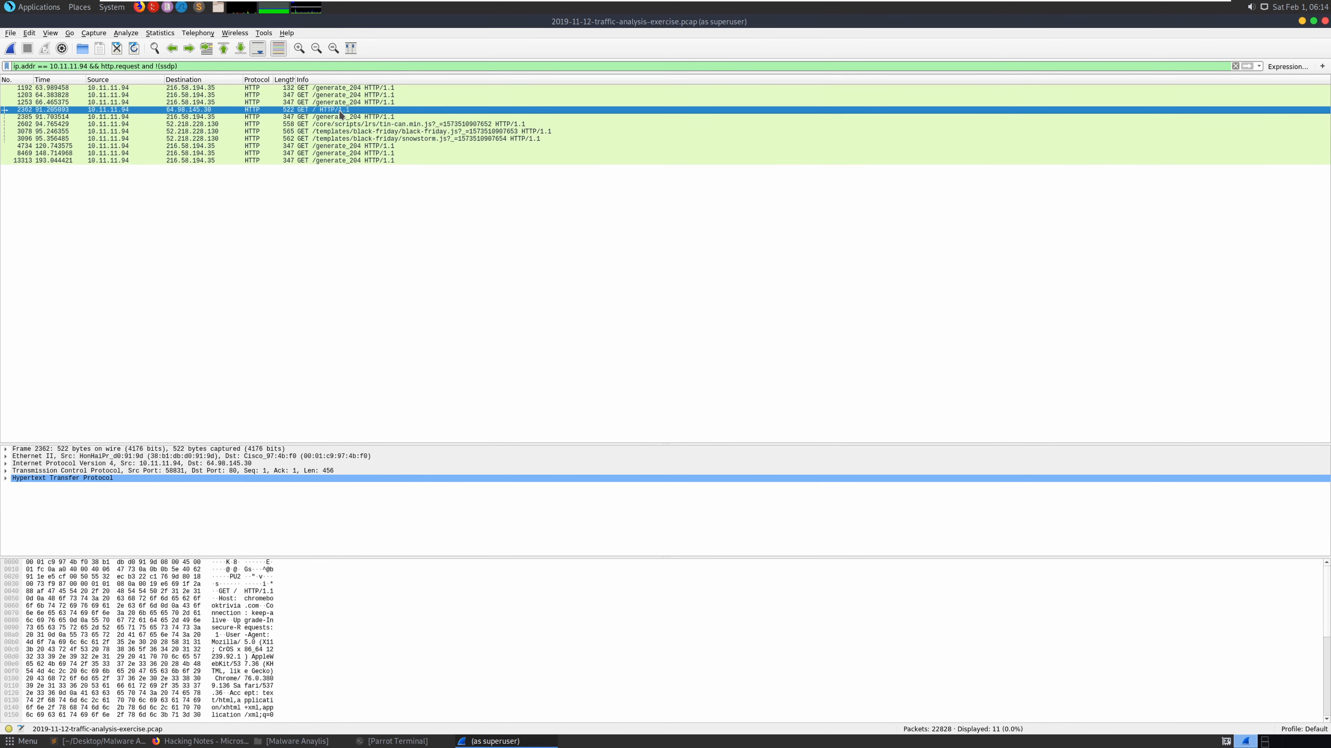
right_click(341, 113)
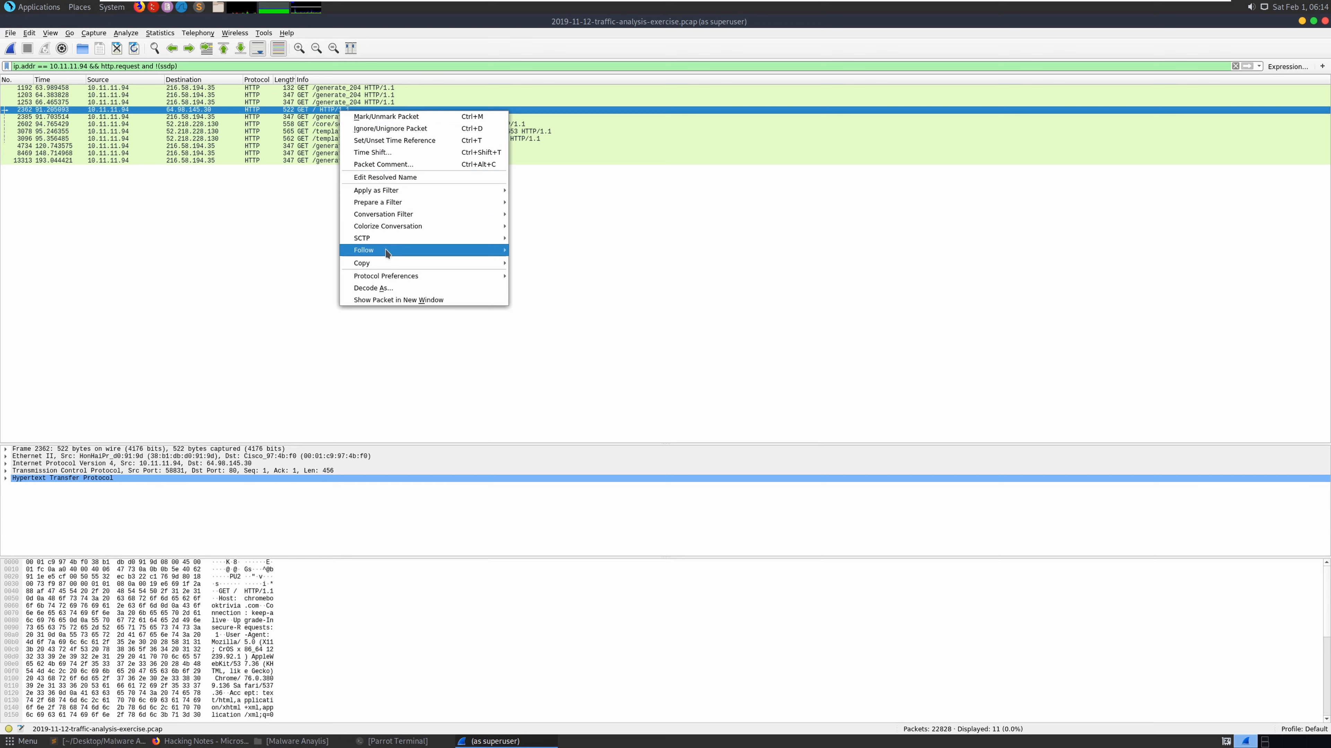
mouse_move(366, 226)
left_click(322, 226)
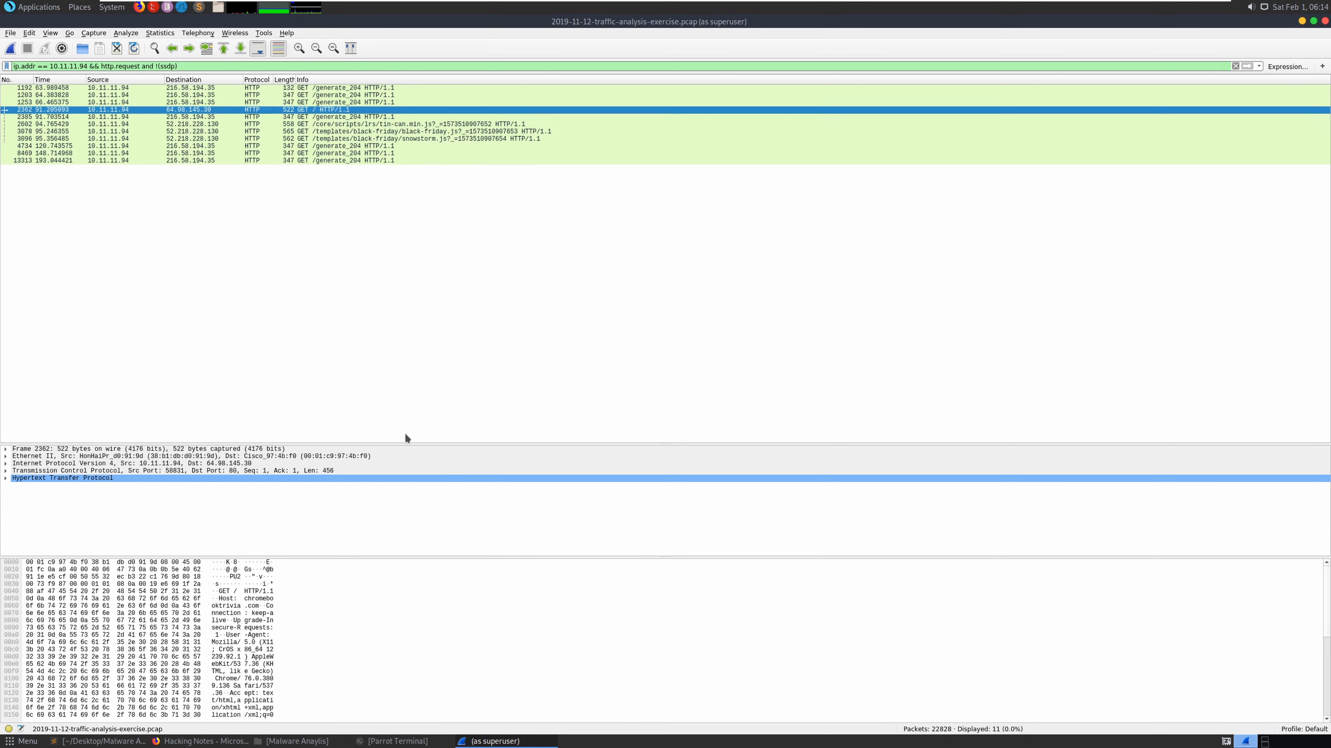
- Expand packet 2362's HTTP headers to show the Host chromebooktrivia.com line
left_click(6, 479)
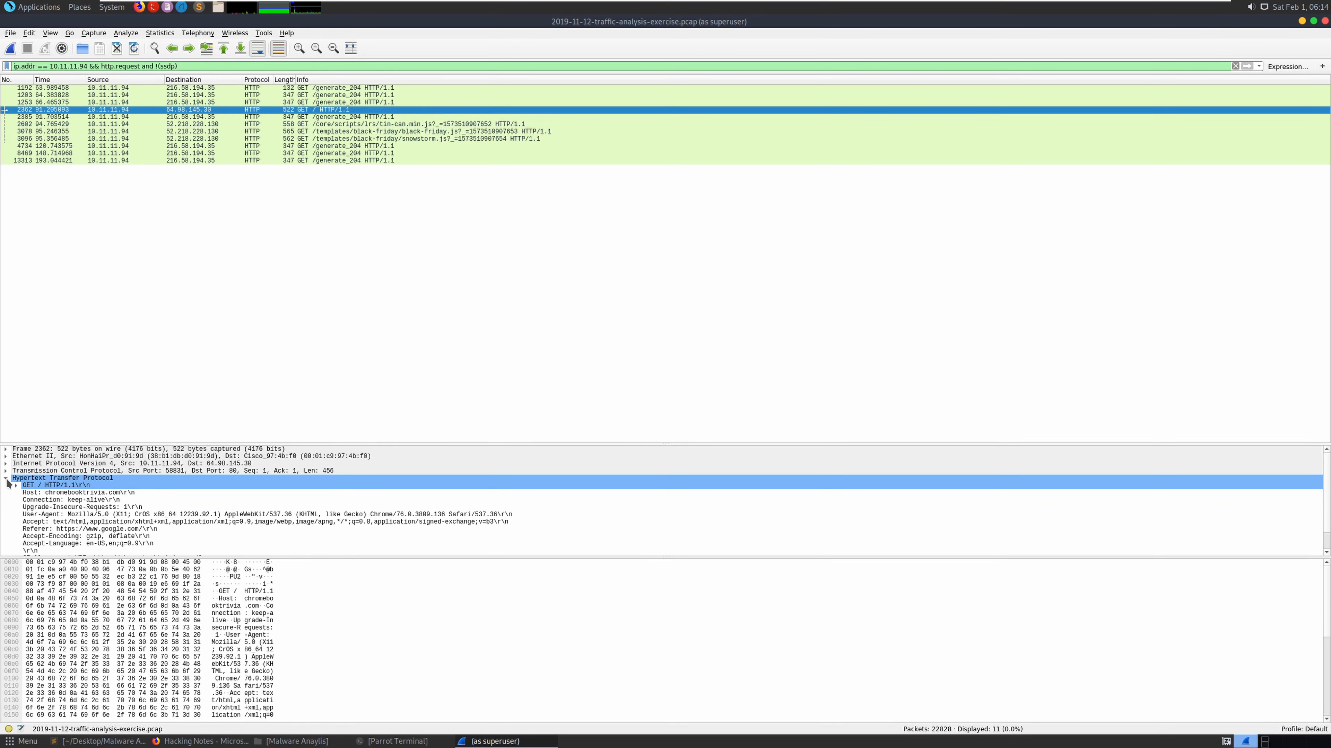
left_click(74, 493)
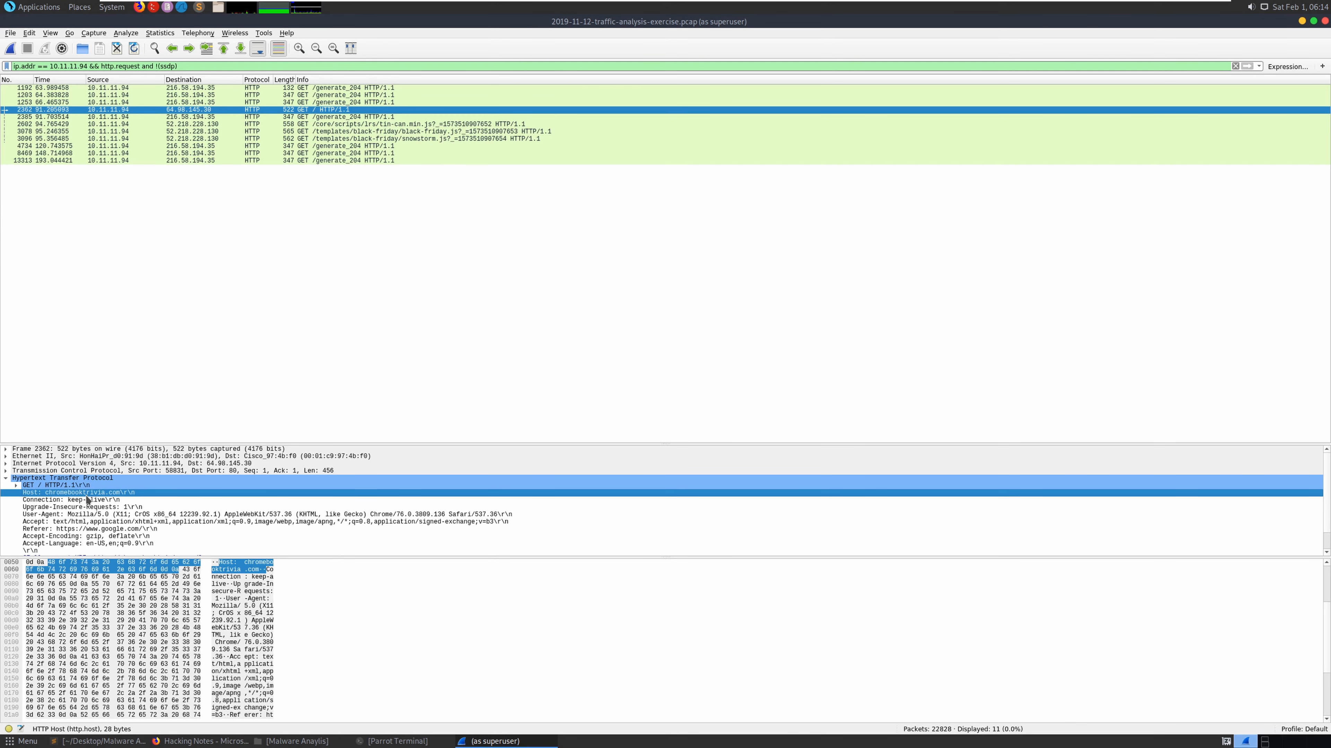
left_click(16, 485)
left_click(6, 479)
left_click(7, 478)
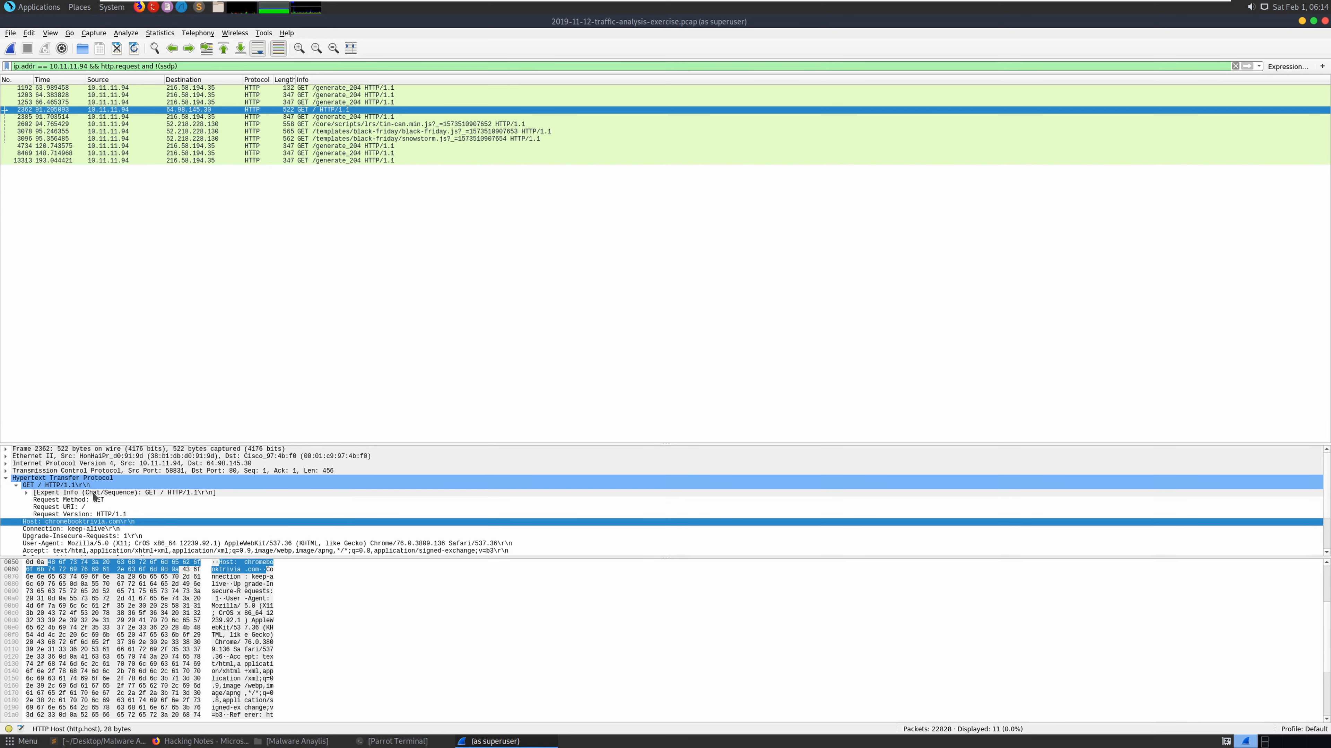
left_click(178, 742)
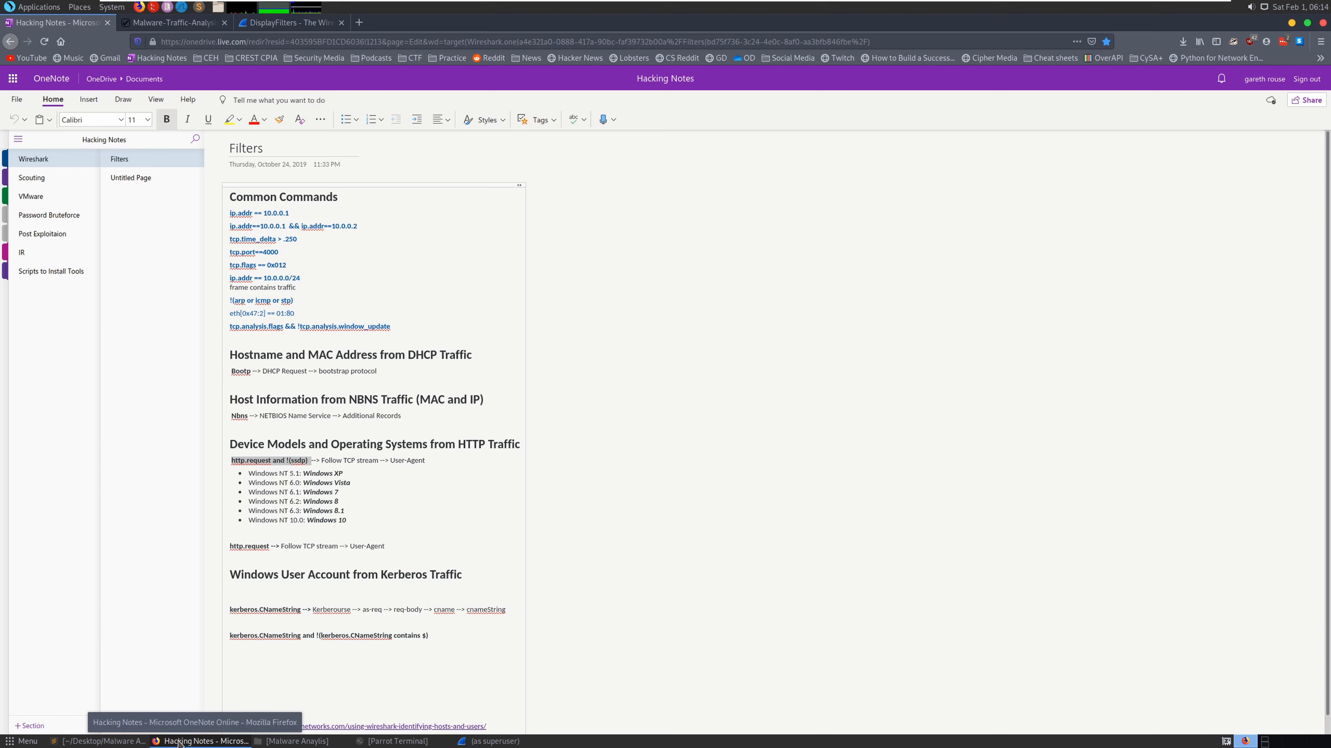
left_click(179, 743)
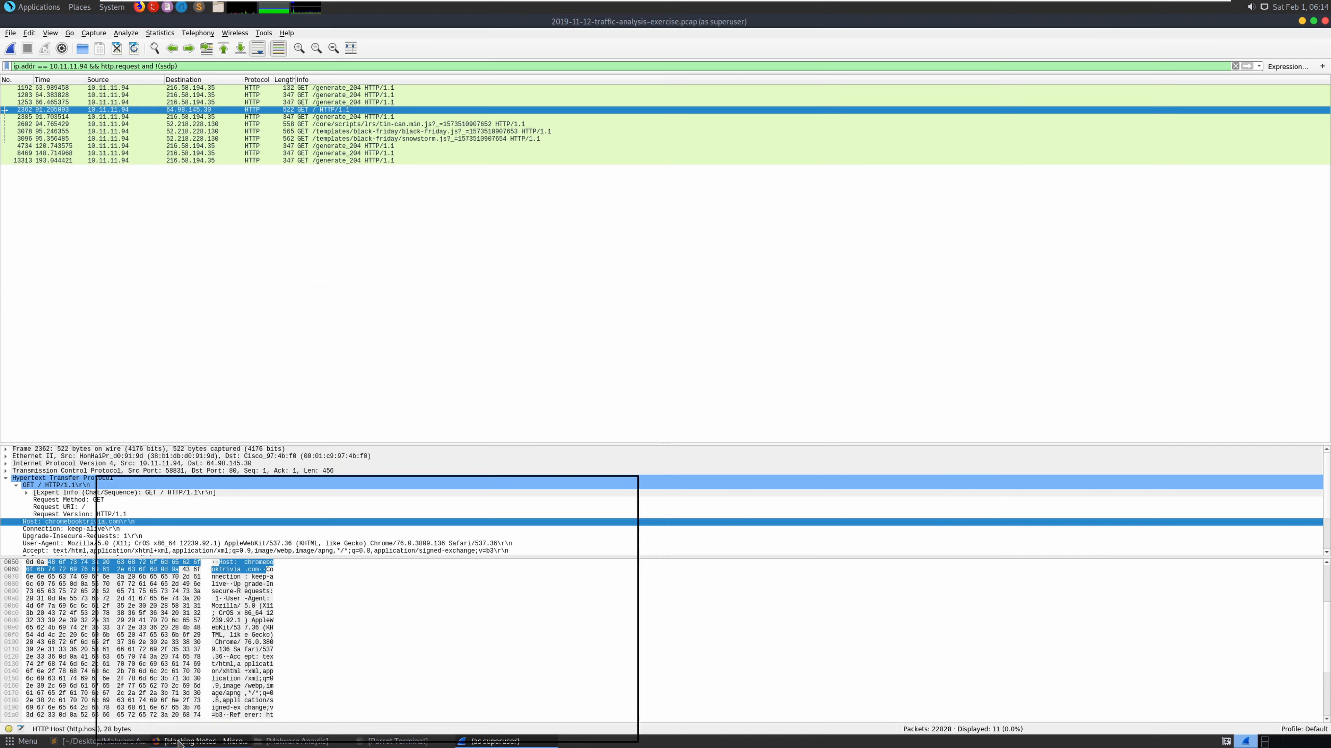
right_click(275, 112)
- Follow packet 2362's TCP stream and copy 'X11; CrOS x86' from its User-Agent line
mouse_move(401, 252)
left_click(484, 254)
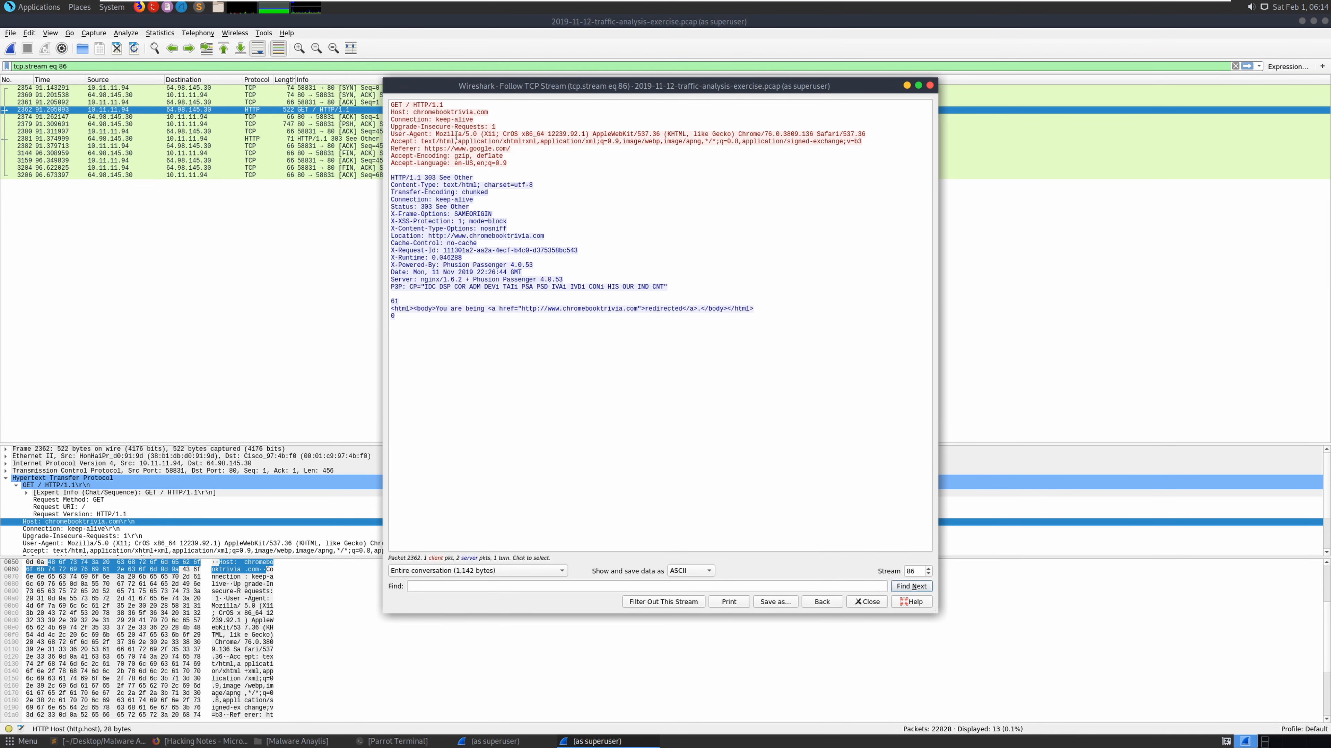
left_click_drag(439, 134, 520, 134)
left_click(488, 134)
left_click_drag(485, 134, 532, 131)
right_click(518, 134)
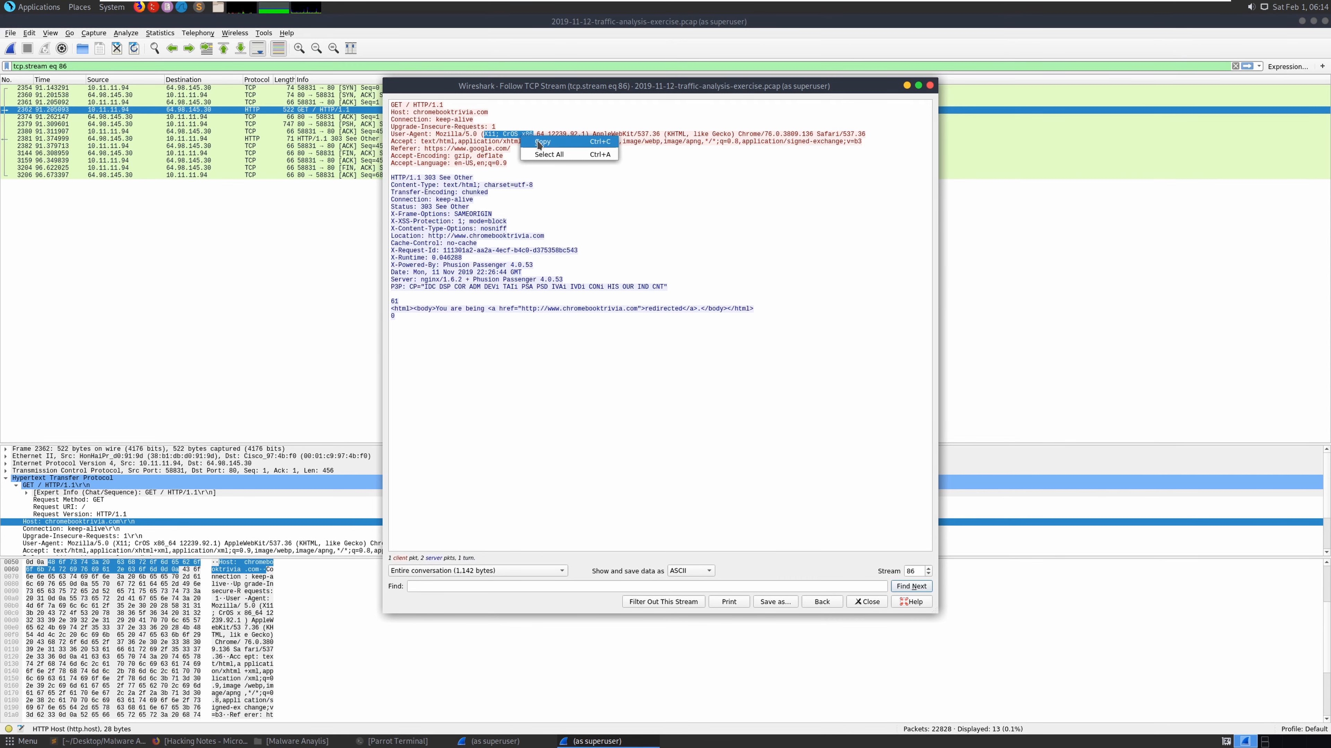
left_click(535, 142)
- Search the copied User-Agent fragment in a new Firefox tab and open the user-agents.net result
left_click(204, 741)
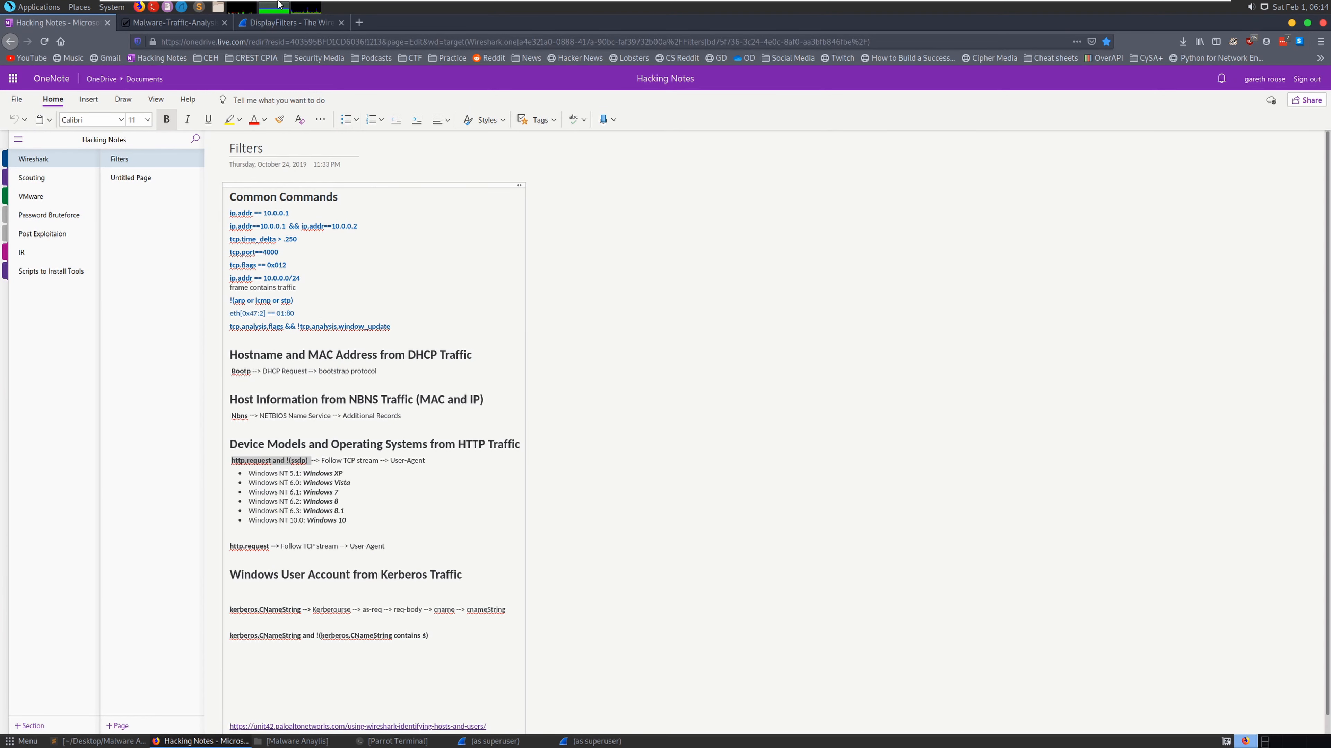
left_click(366, 27)
key("ctrl+v")
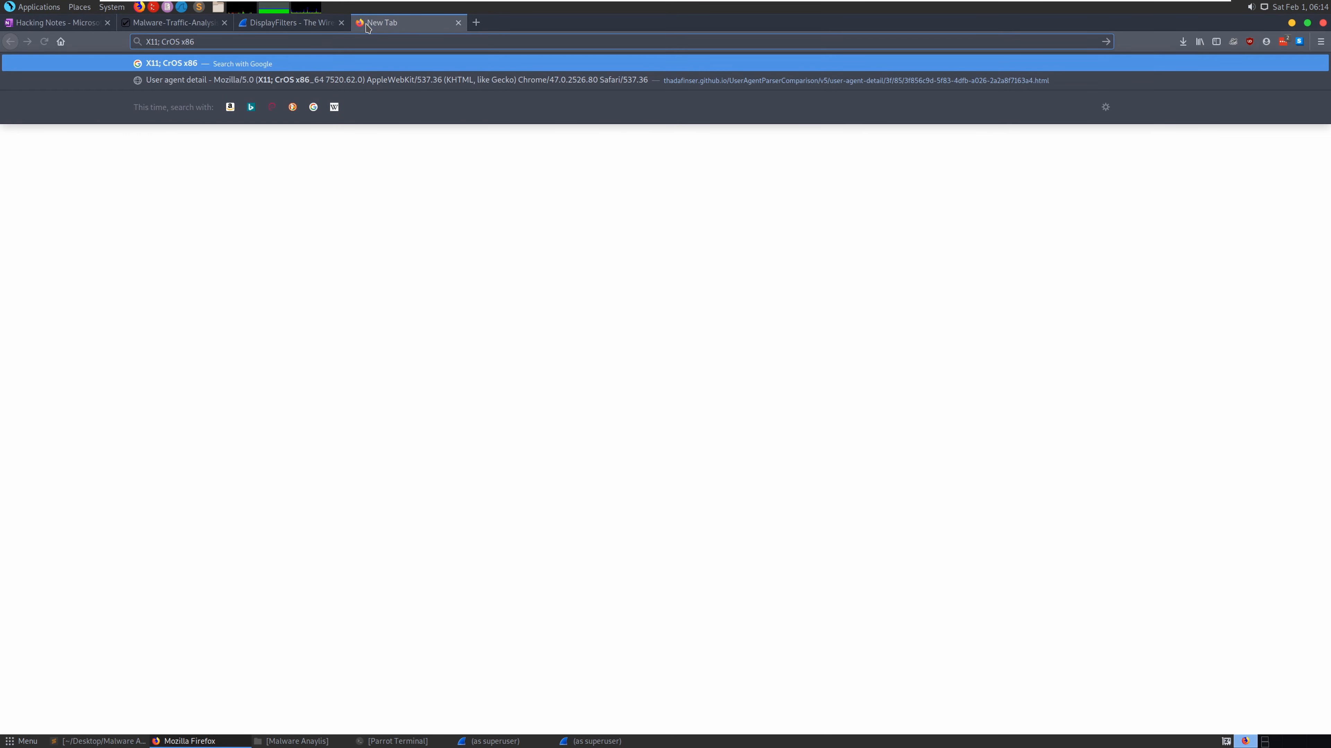
key("Return")
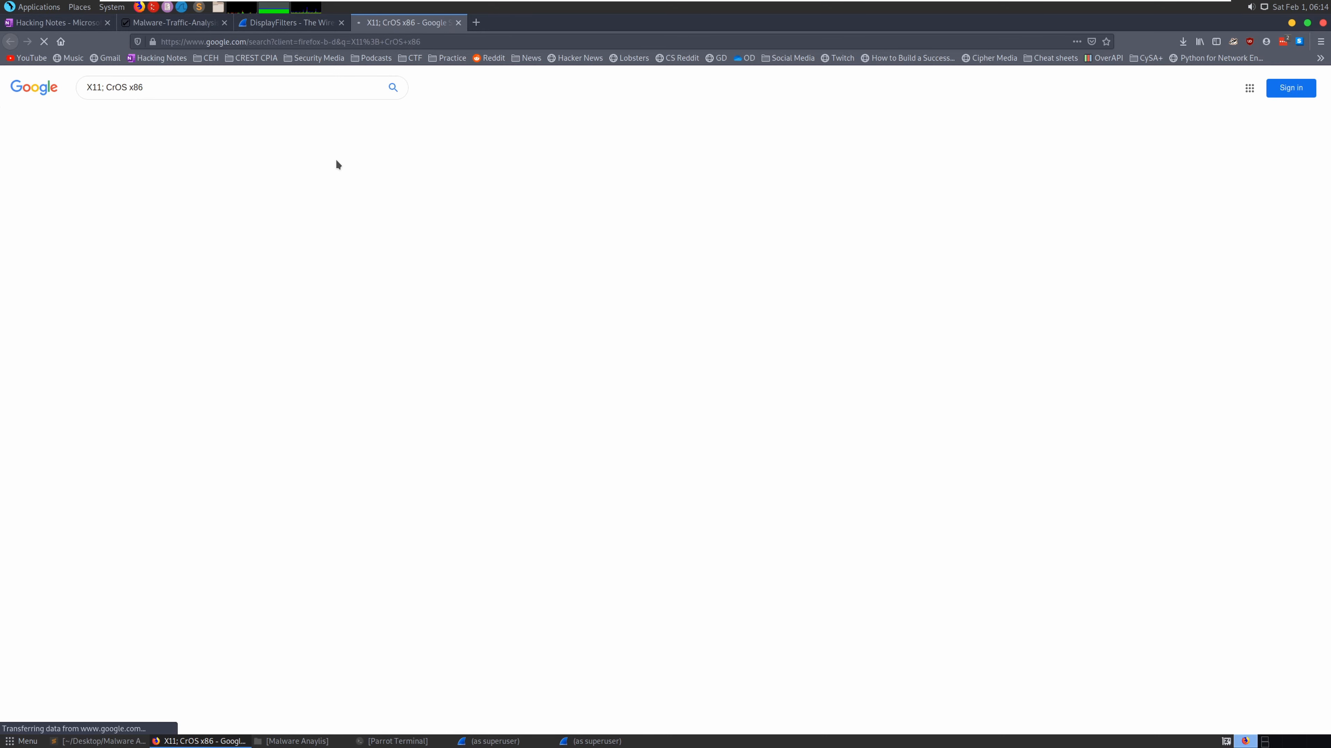
left_click(315, 180)
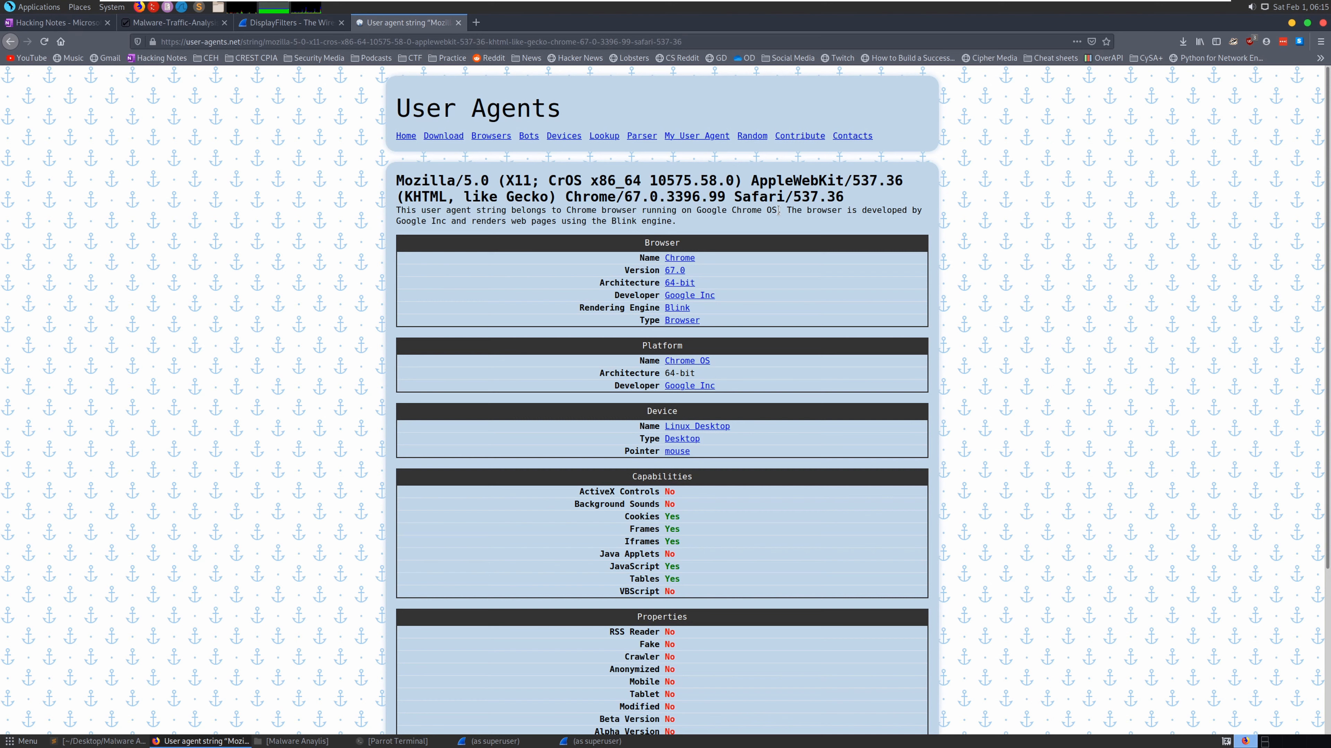
- Copy 'Google Chrome OS' from the page and go to the 10.11.11.94 answer line
left_click_drag(778, 211, 697, 212)
right_click(708, 215)
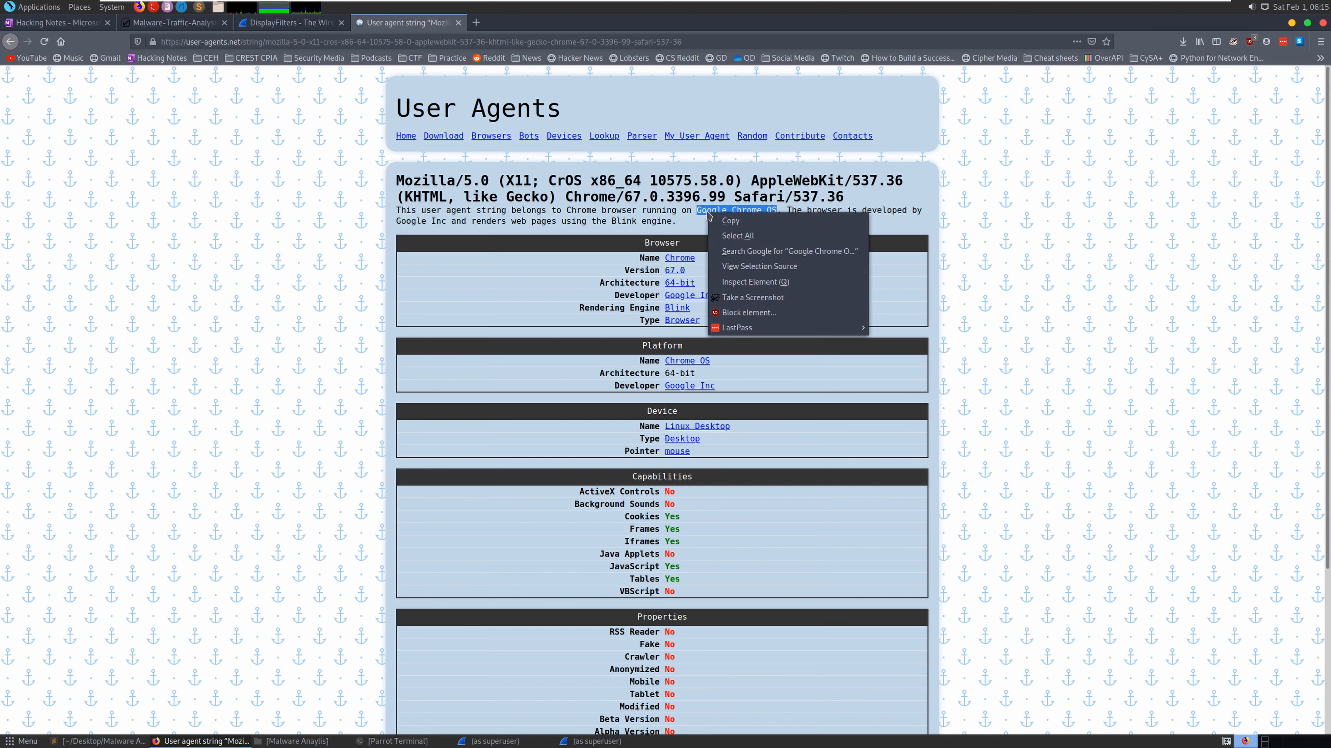
left_click(720, 221)
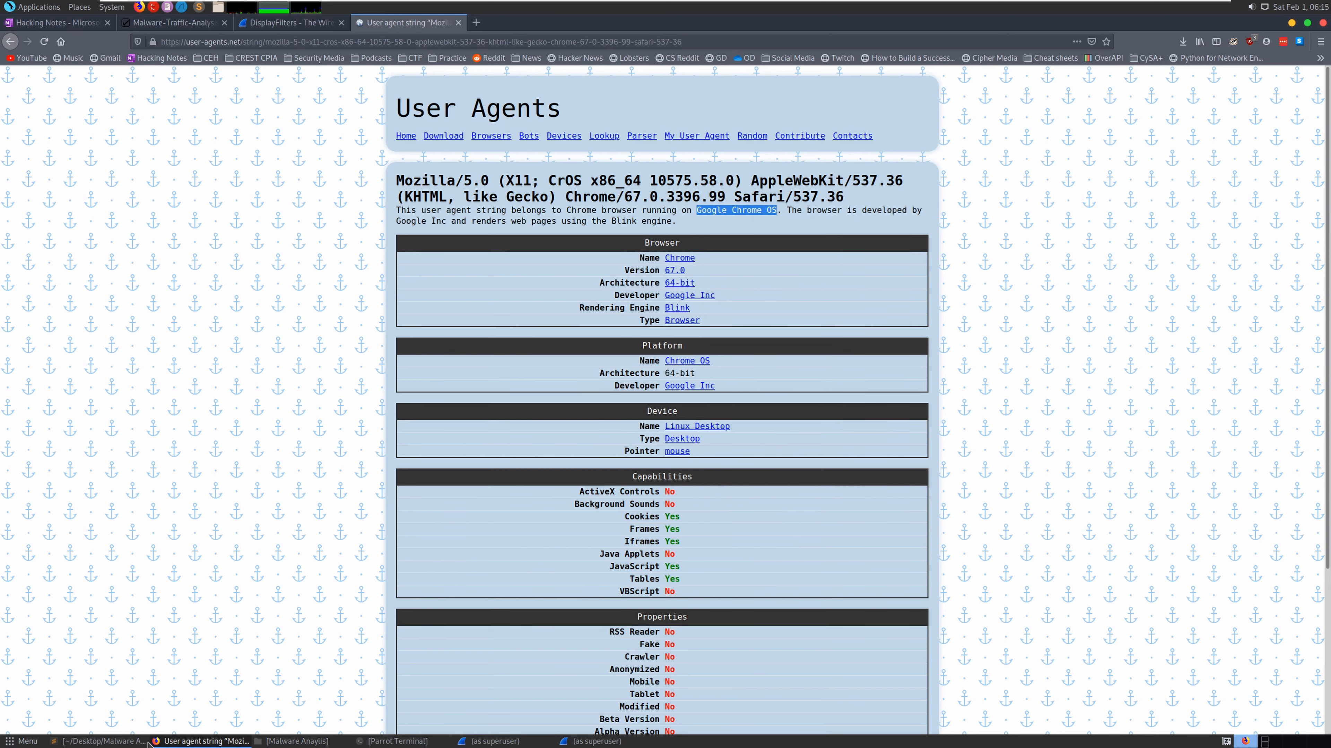
left_click(126, 741)
left_click(784, 106)
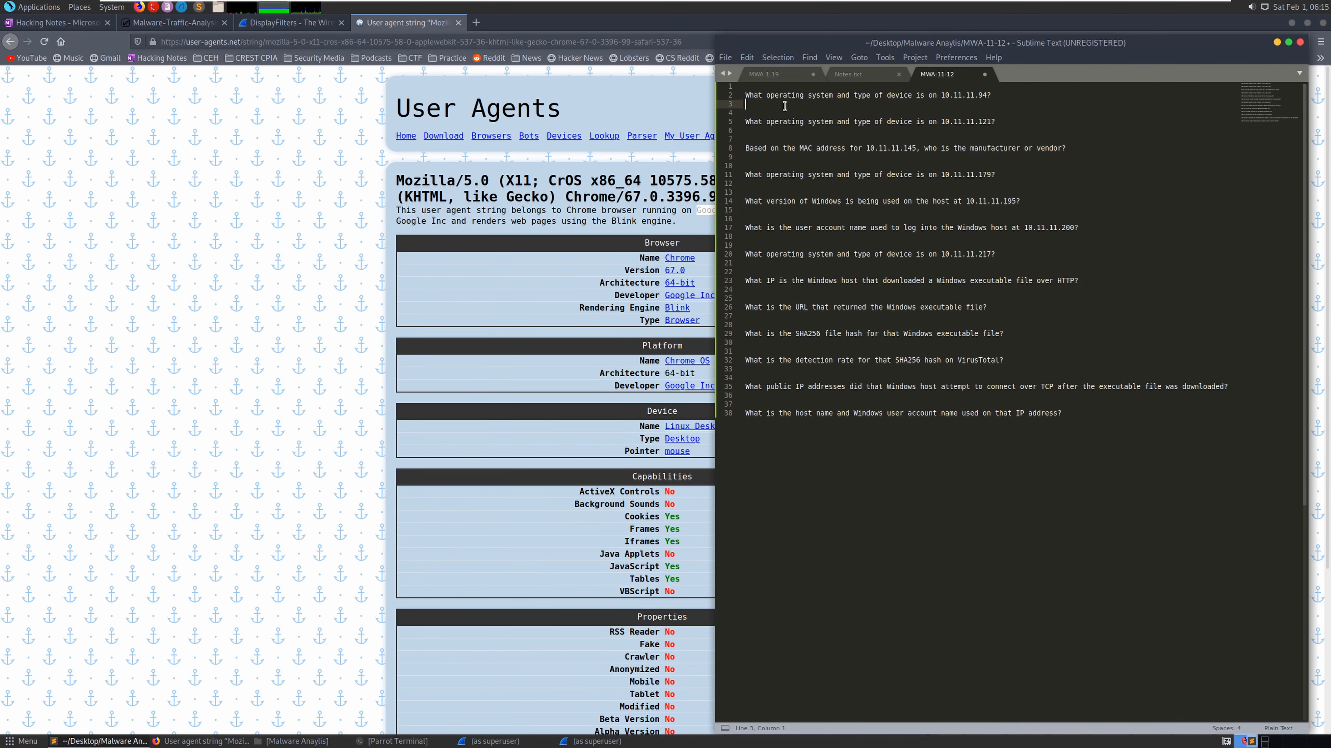
- Paste Google Chrome OS as the 10.11.11.94 answer and add Chromebook below it
right_click(784, 106)
left_click(823, 149)
key("Return")
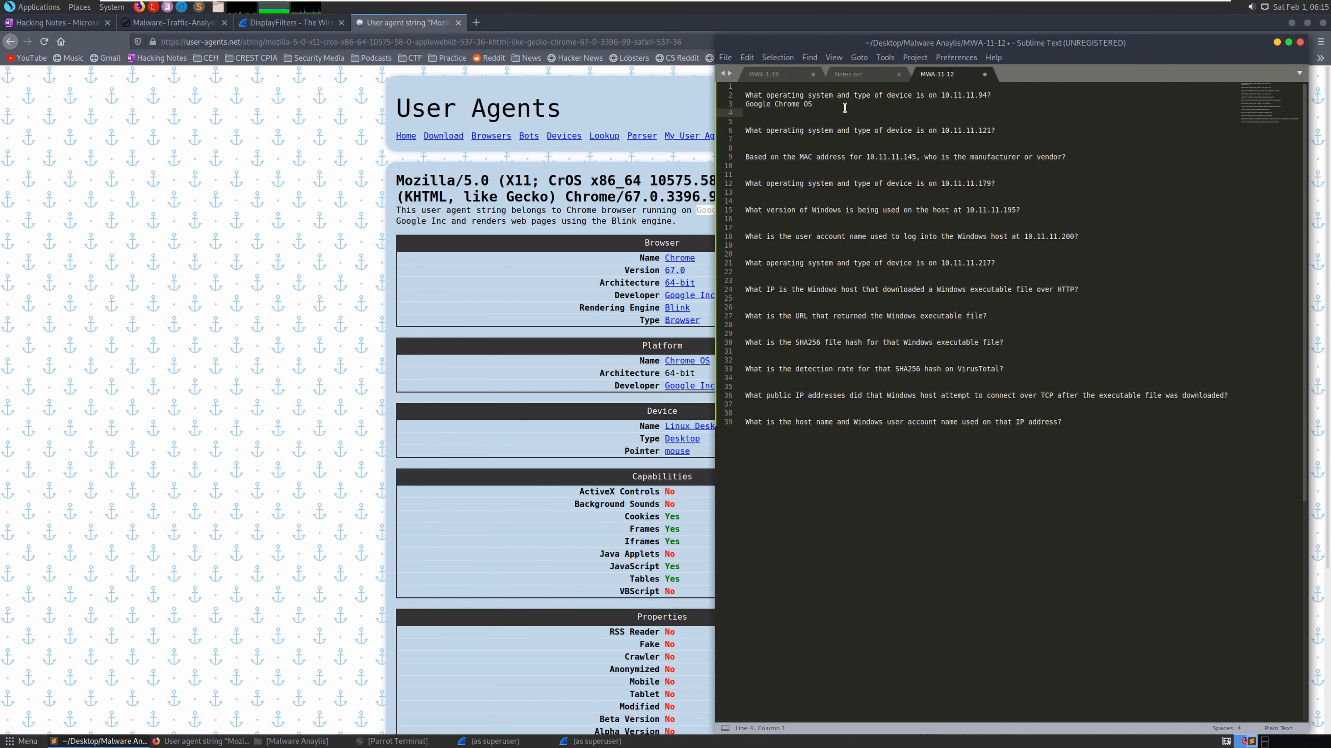
type("Chromebook")
key("Return")
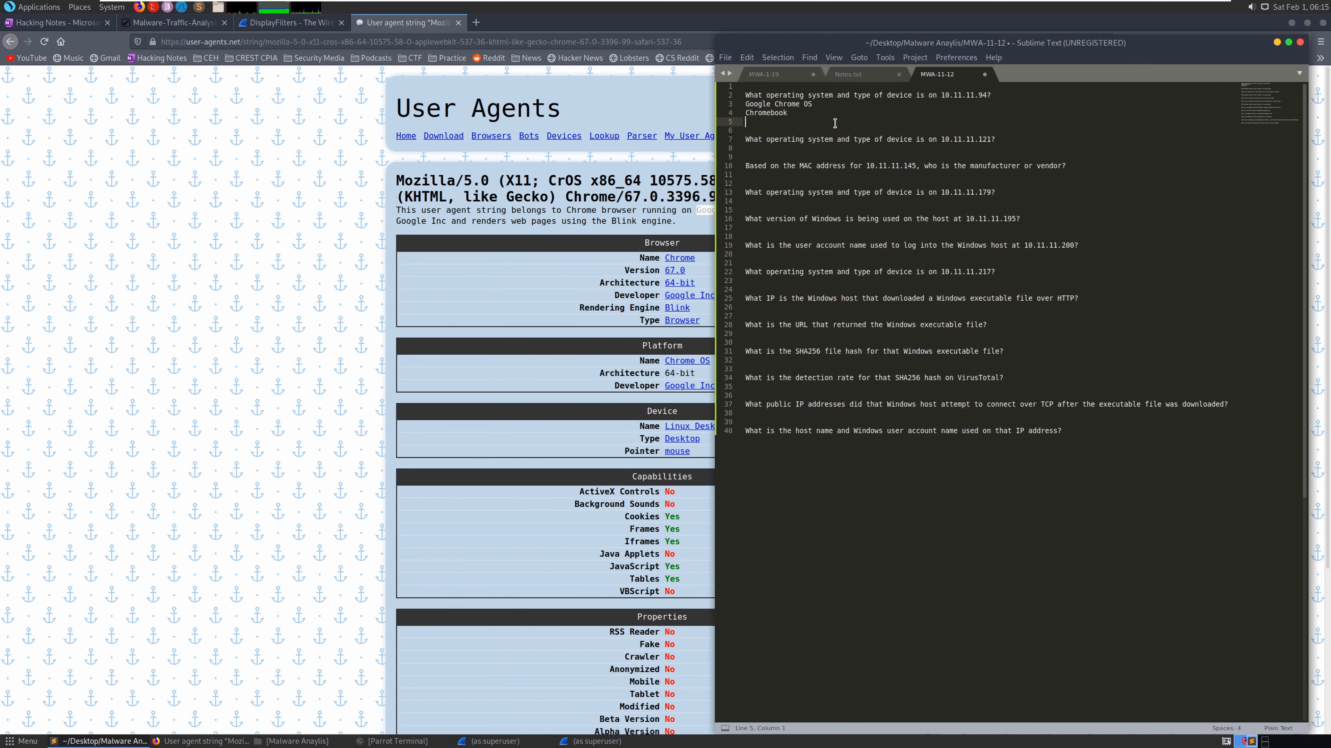
key("Down")
key("Down")
key("Down")
- Copy the next question's IP address, 10.11.11.121, from the MWA-11-12 notes
left_click(288, 22)
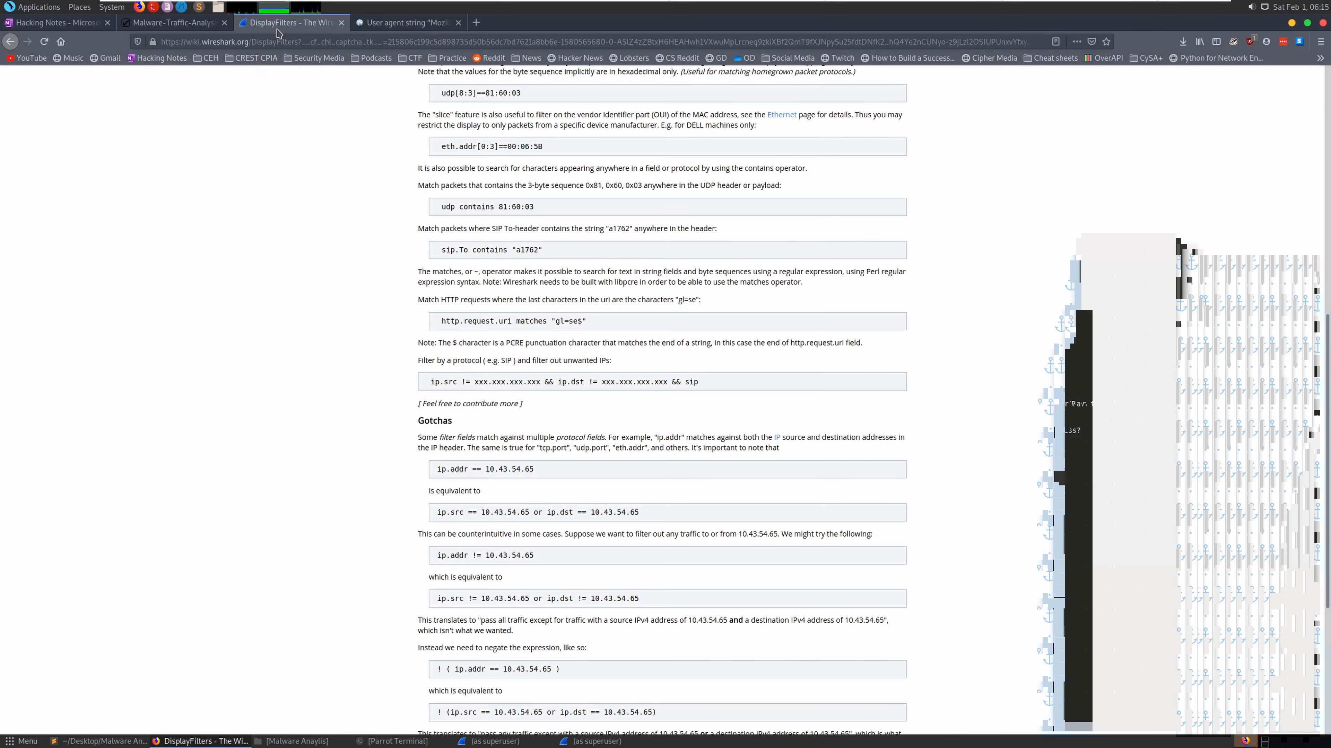
left_click(175, 23)
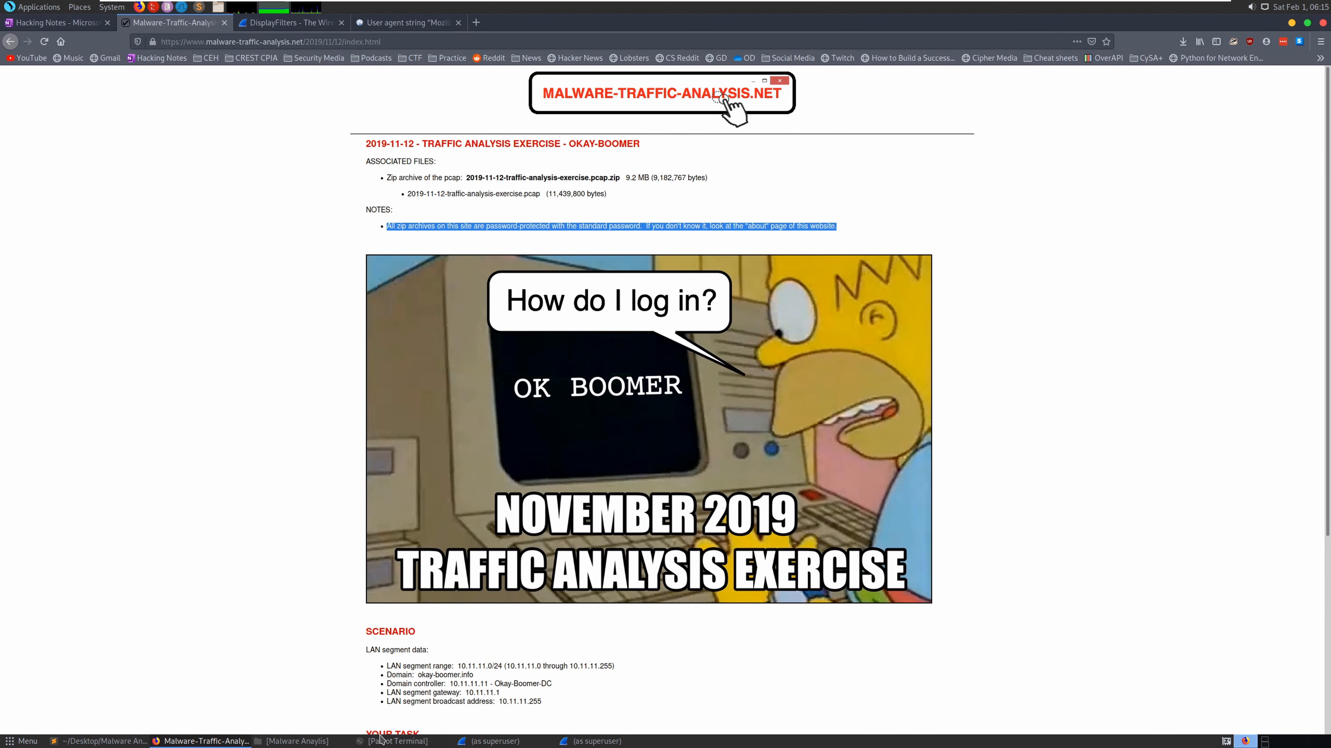
left_click(116, 741)
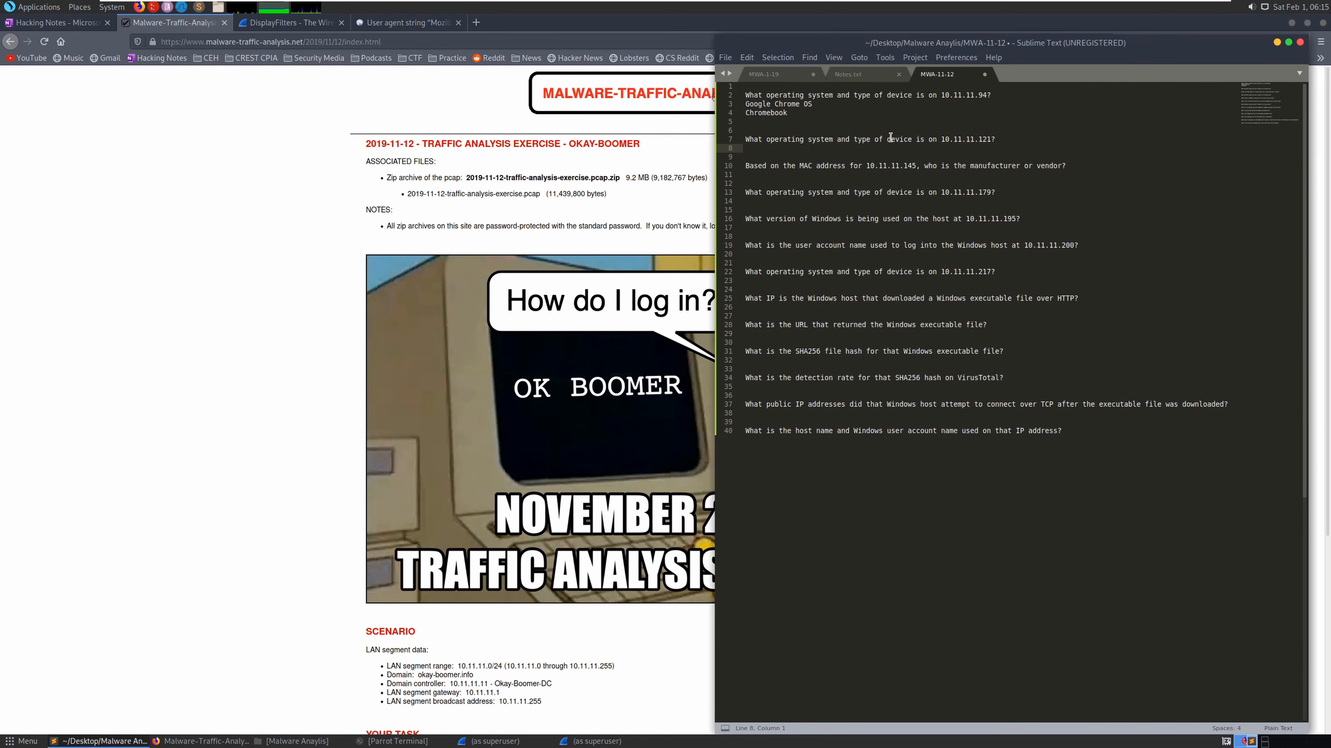
left_click_drag(994, 139, 942, 139)
right_click(942, 139)
left_click(966, 181)
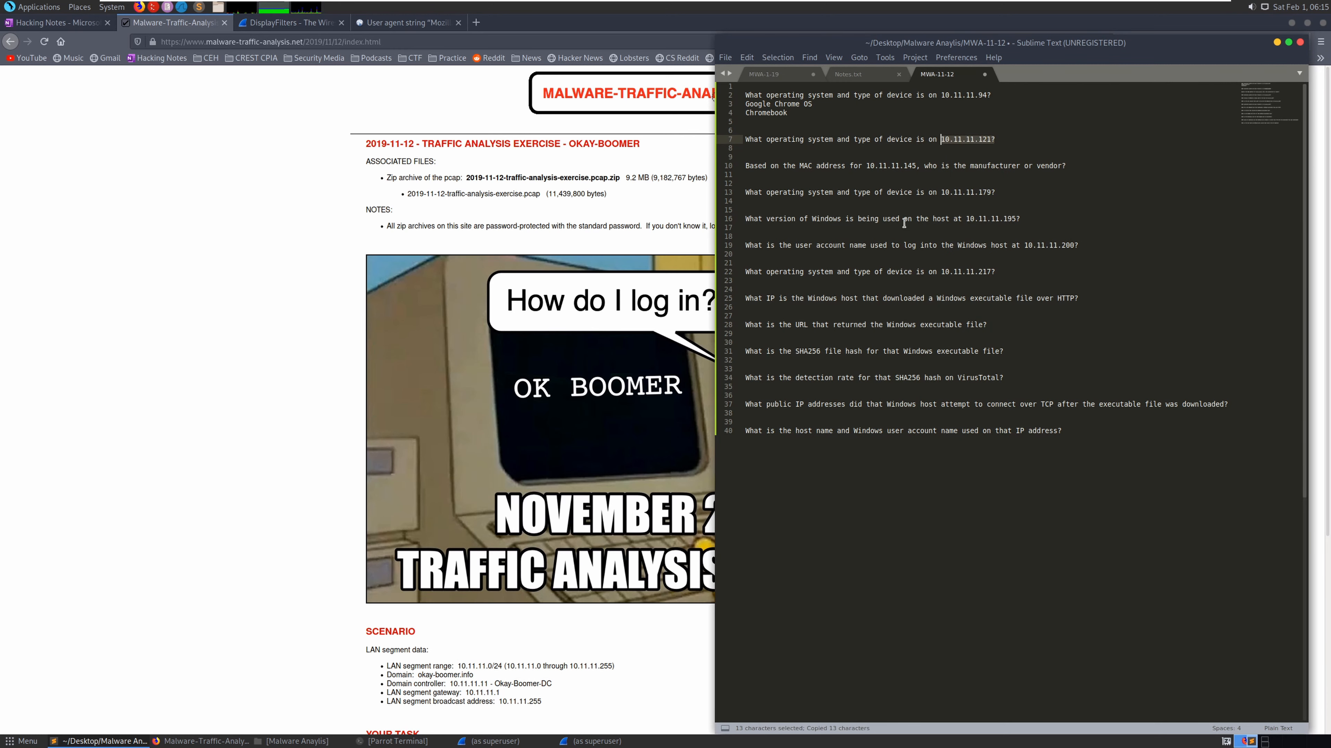
left_click(515, 743)
- Copy Linux x86_64 and then the full User-Agent string from 10.11.11.121's TCP stream
left_click(571, 742)
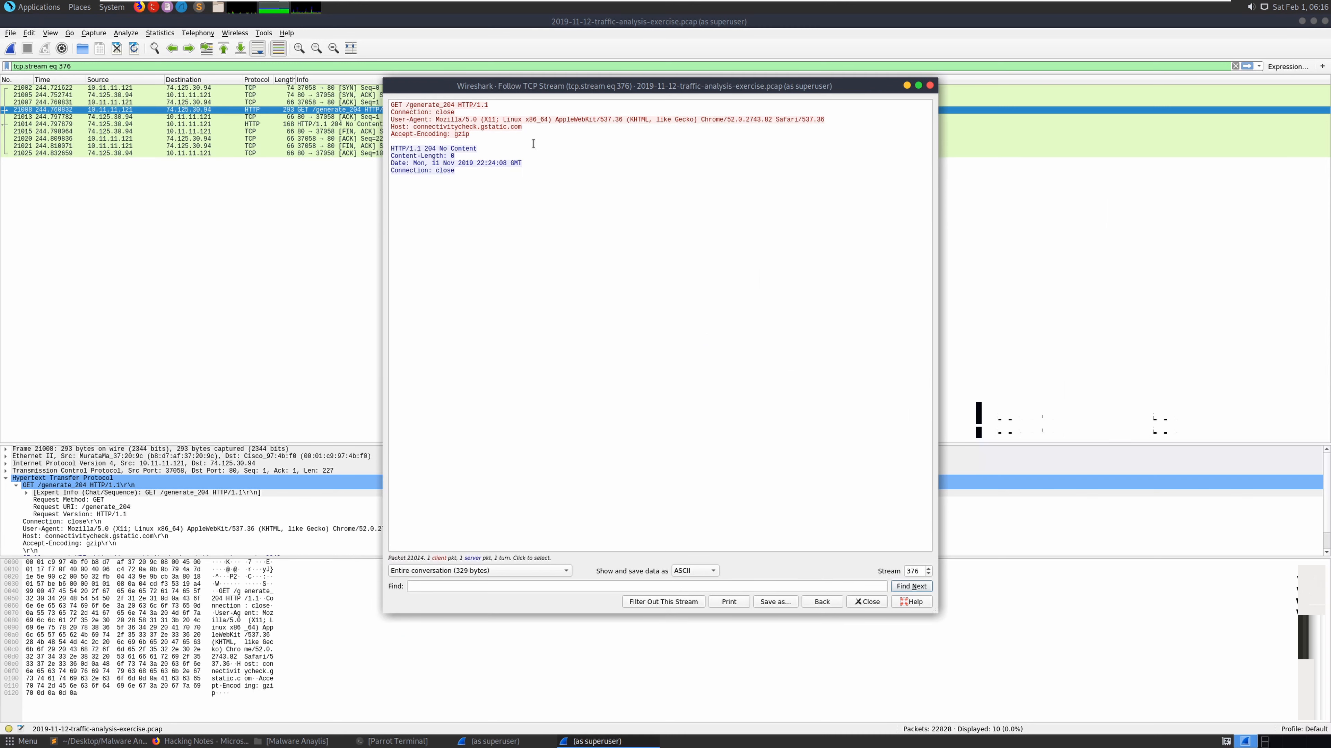
left_click_drag(548, 120, 503, 120)
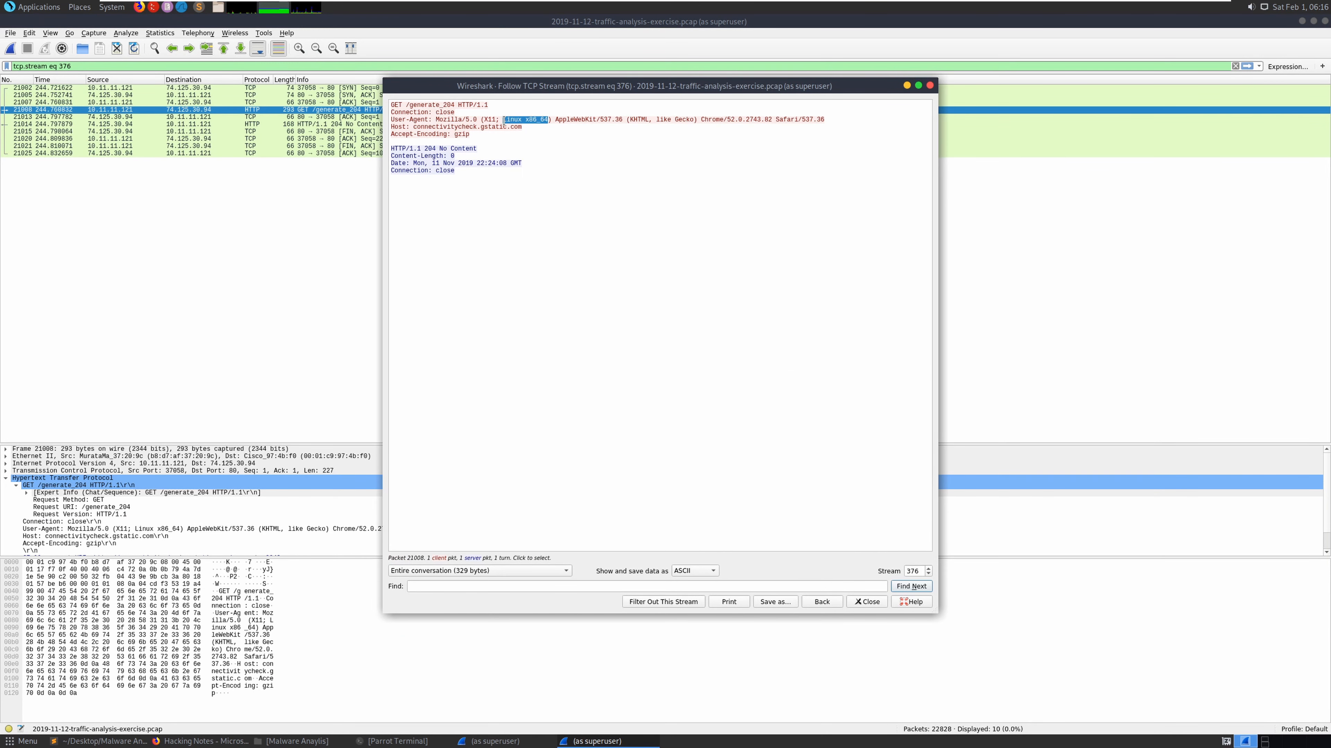
right_click(514, 124)
left_click(534, 127)
left_click(131, 741)
left_click(835, 151)
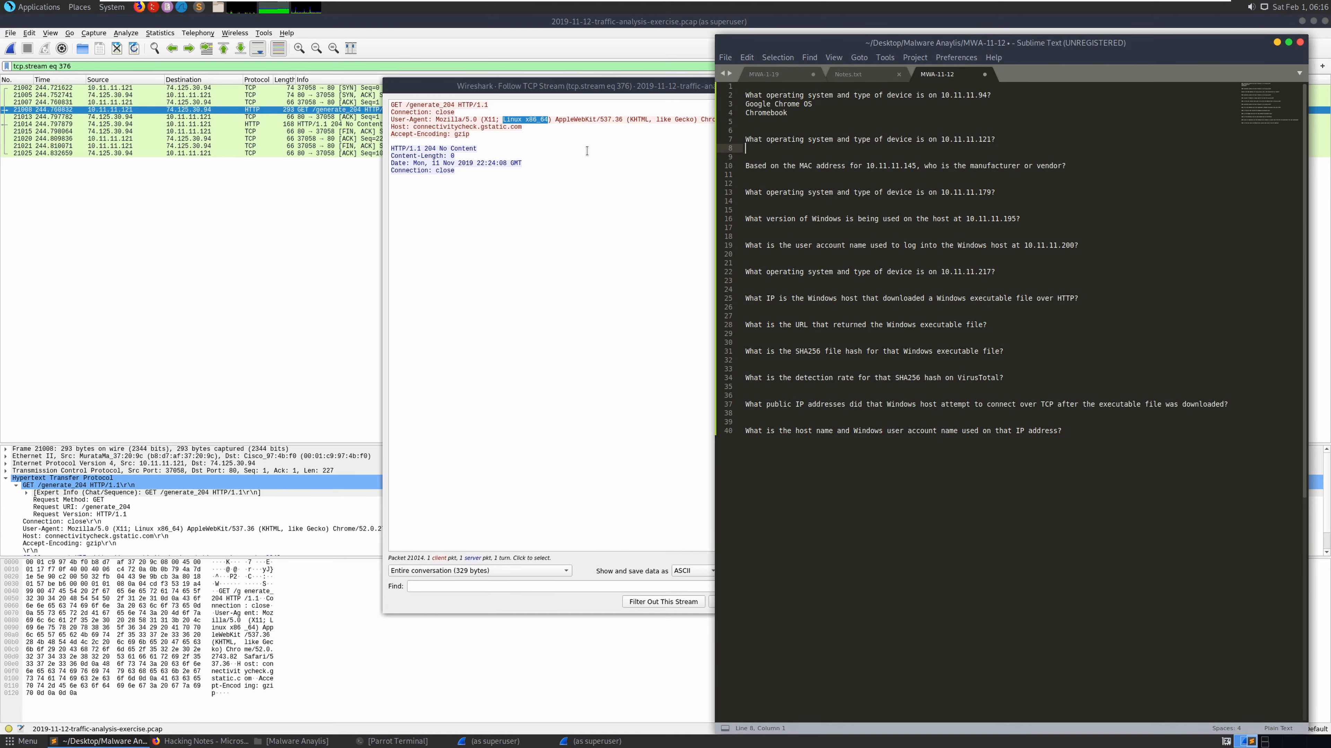
left_click(545, 149)
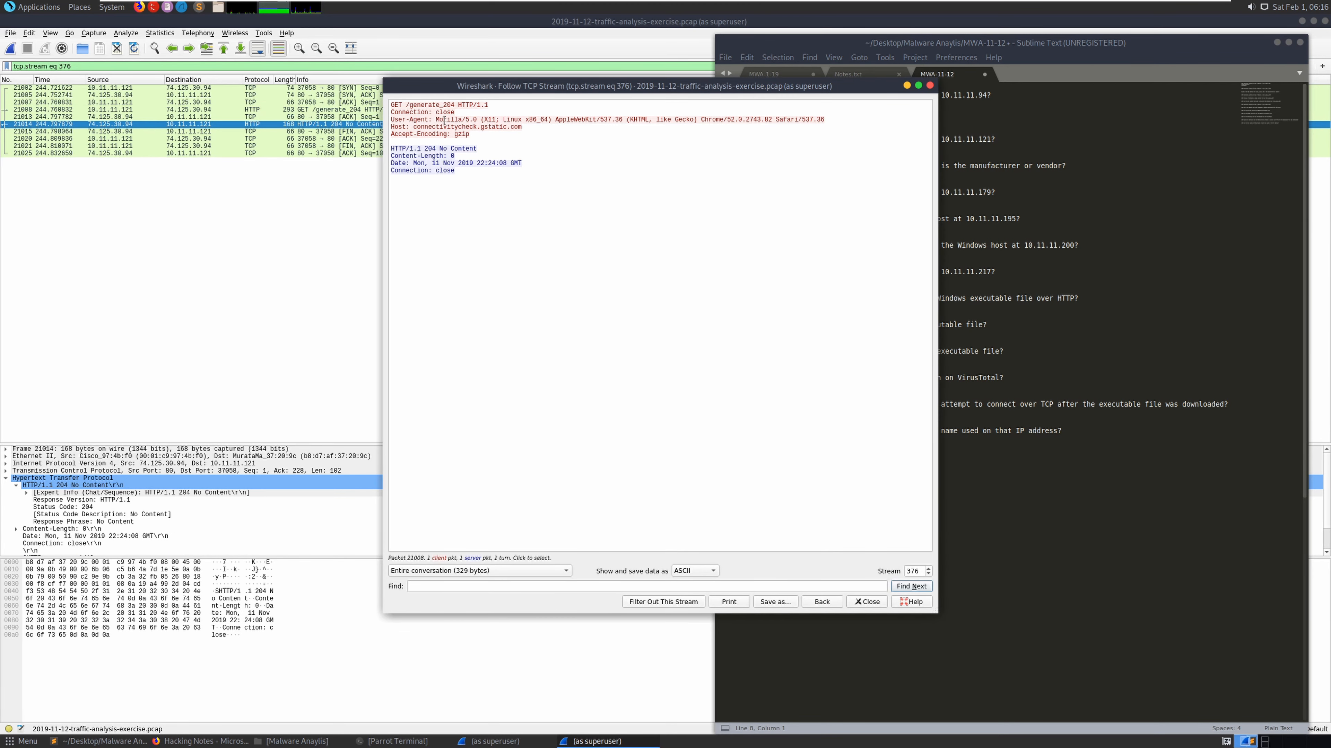
left_click_drag(434, 120, 826, 119)
right_click(832, 131)
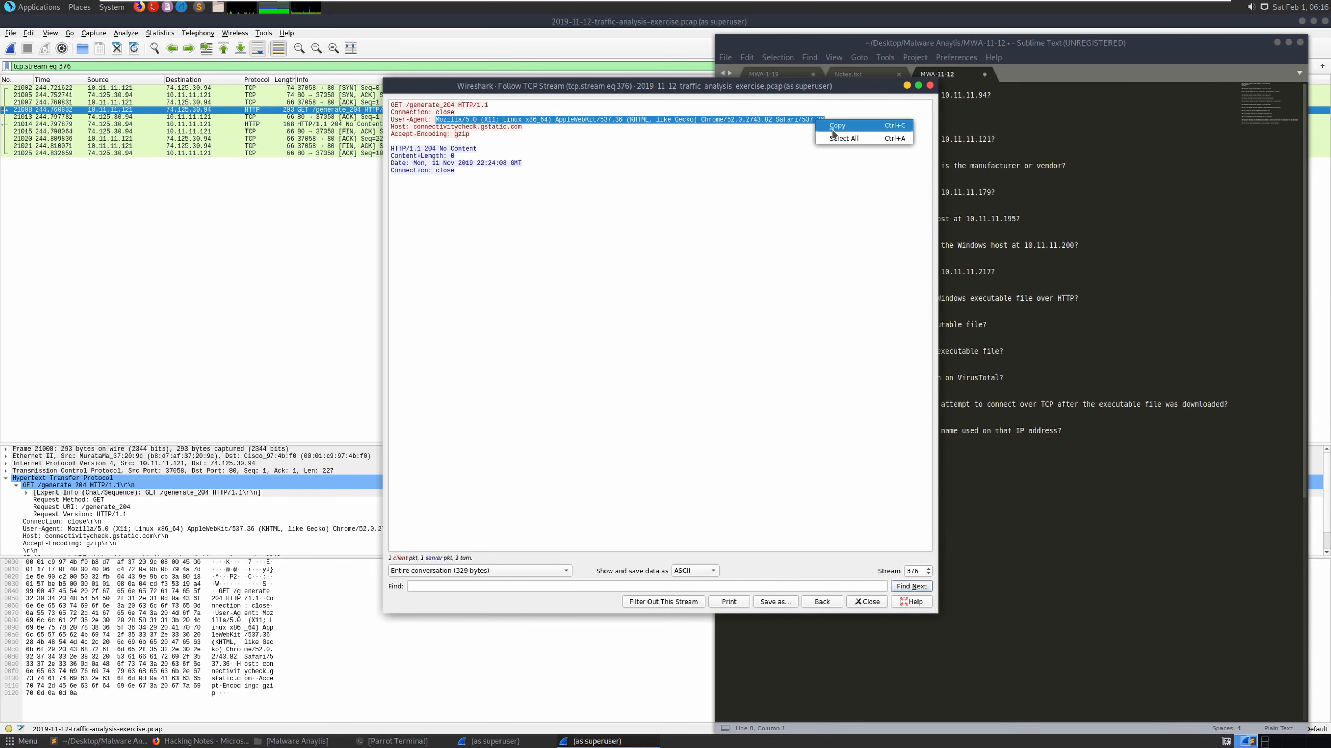
left_click(846, 126)
- Type 'linux' as the 10.11.11.121 answer and move the stream window aside
left_click(966, 133)
left_click(807, 147)
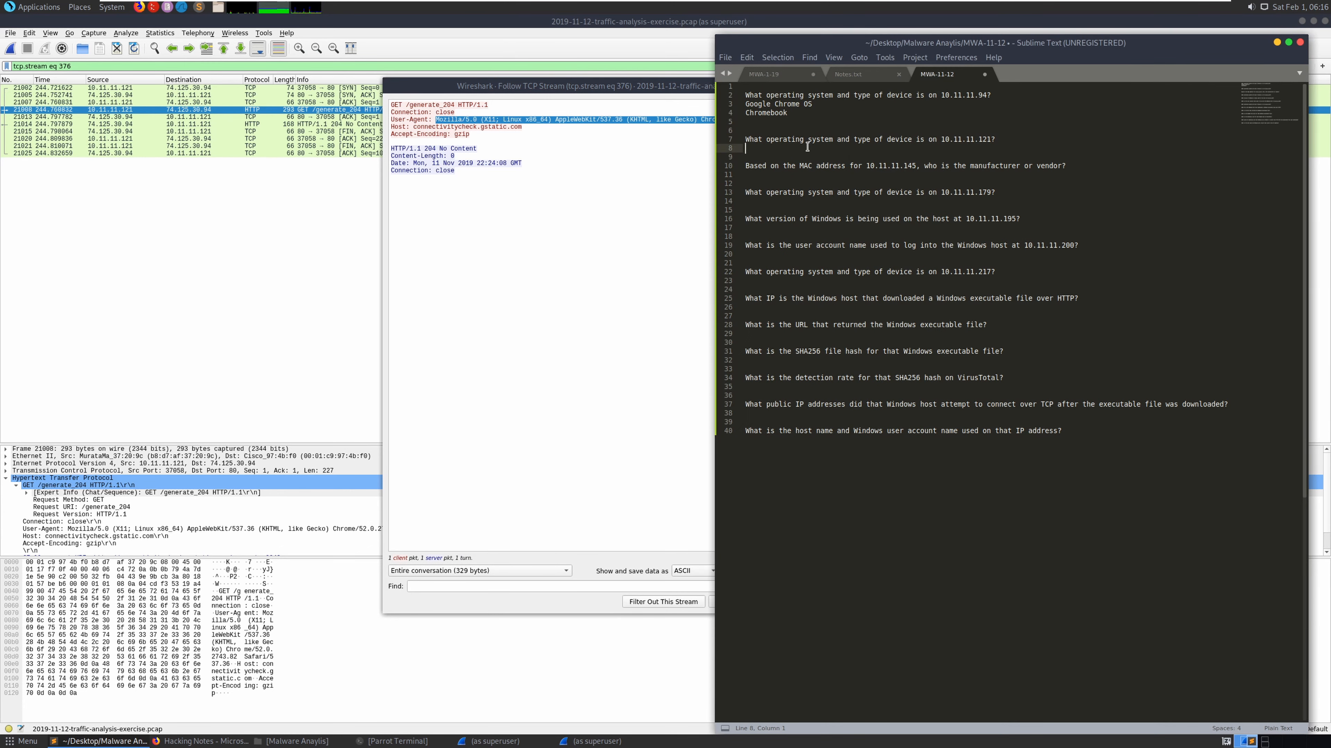
type("linux")
key("Return")
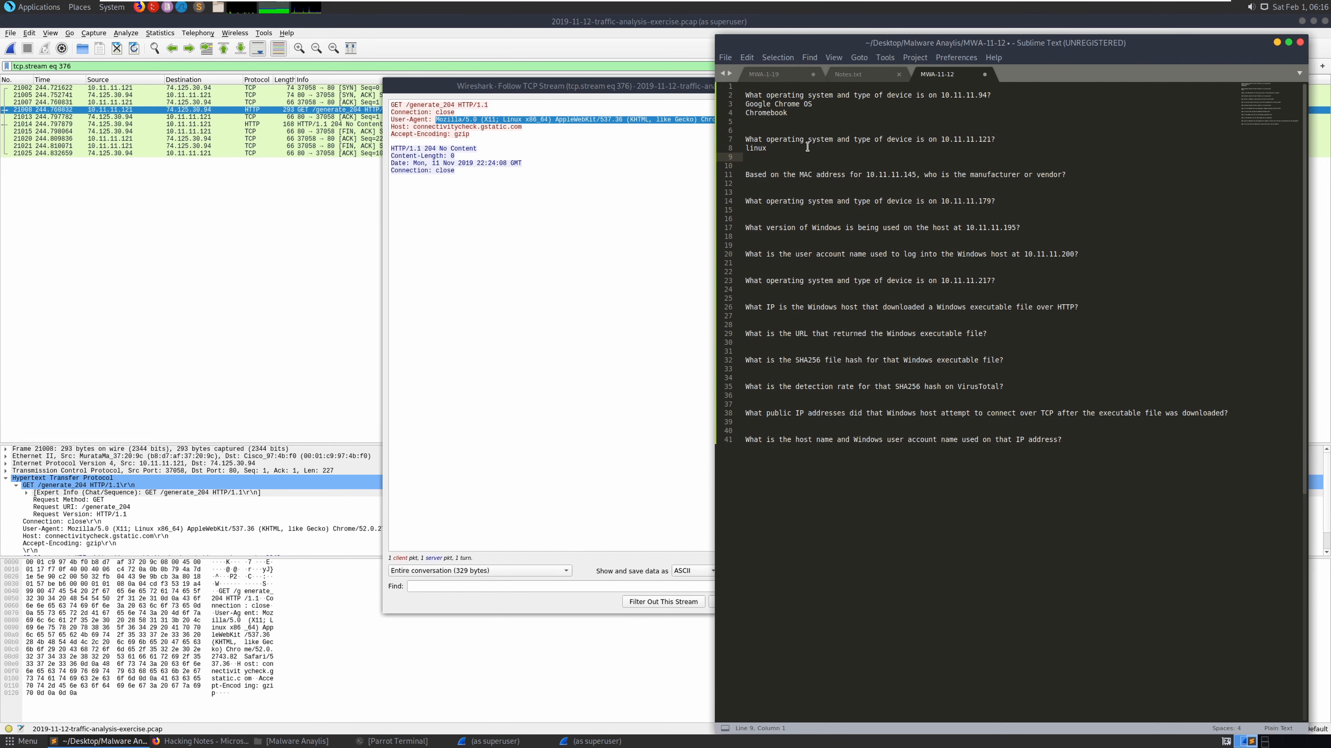
left_click(629, 209)
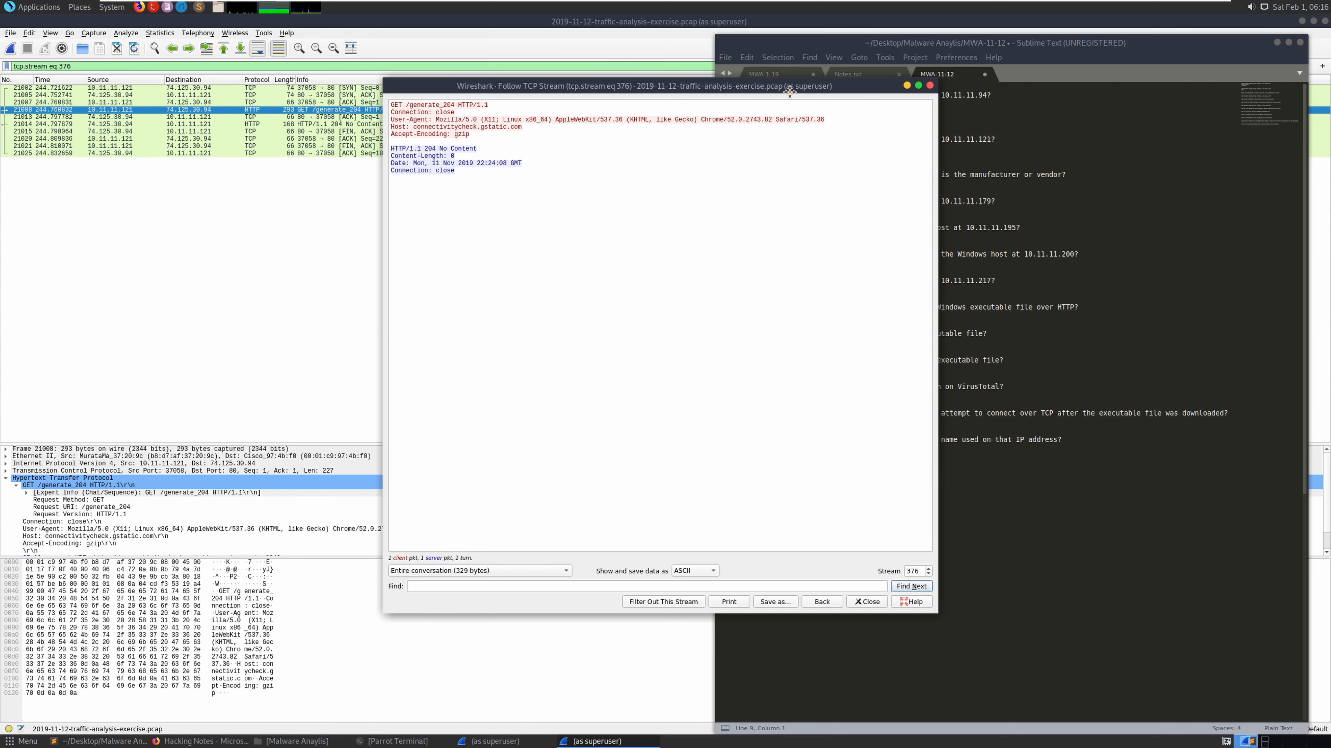
left_click_drag(793, 87, 745, 127)
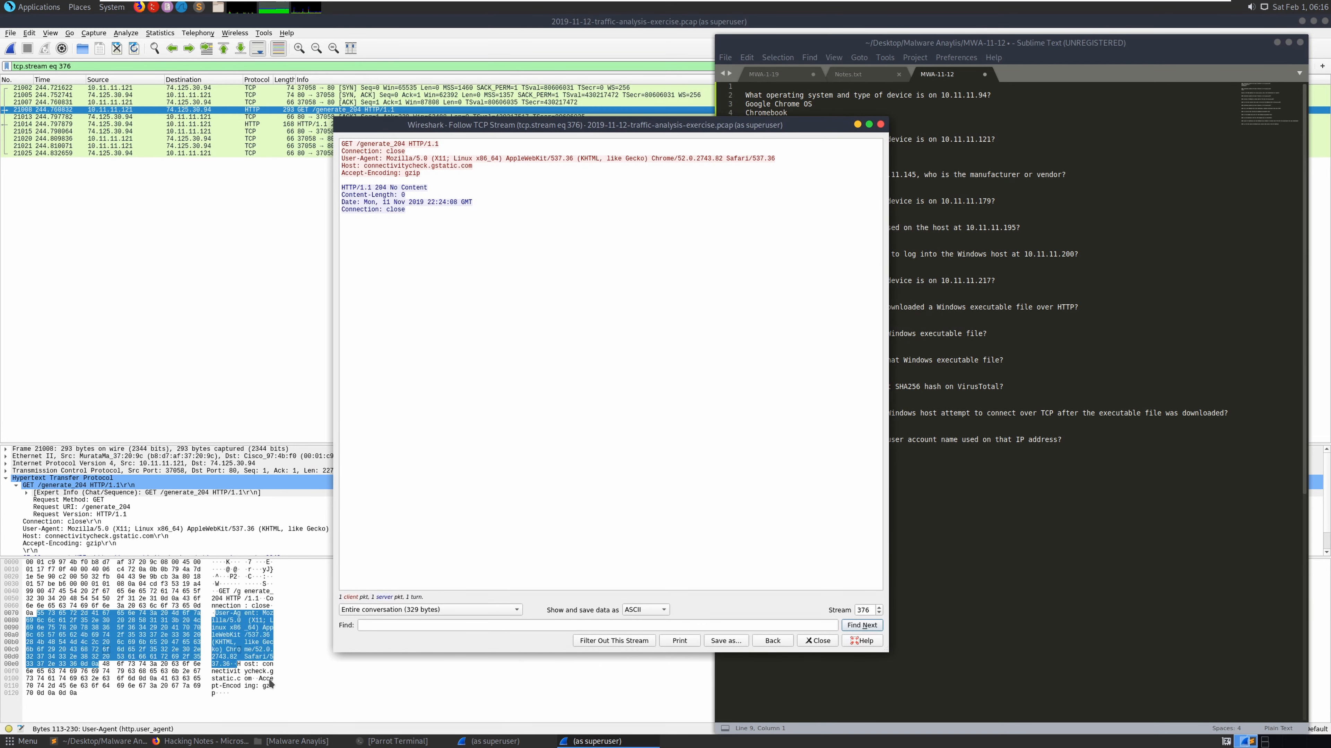
left_click(206, 741)
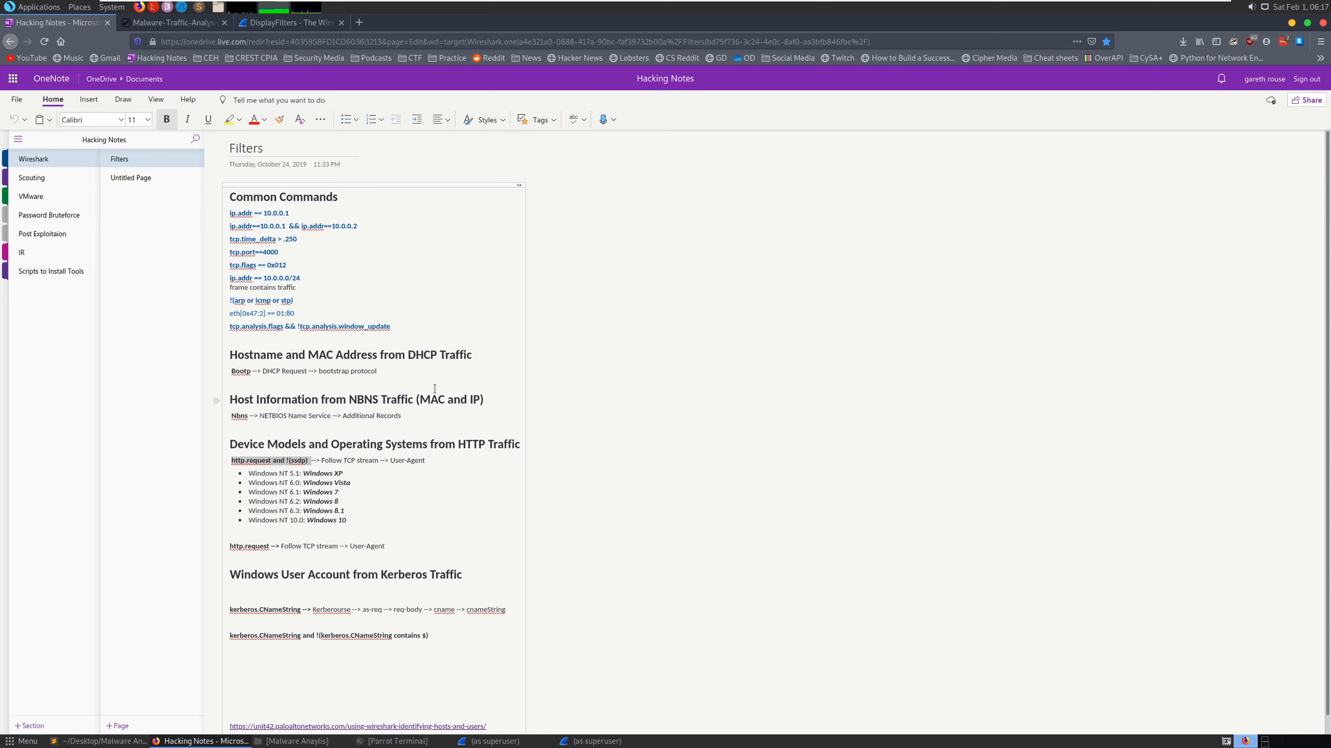
- Note the Nbns hint in OneNote, then hide the notes and stream windows to reach Wireshark's packet list
double_click(239, 417)
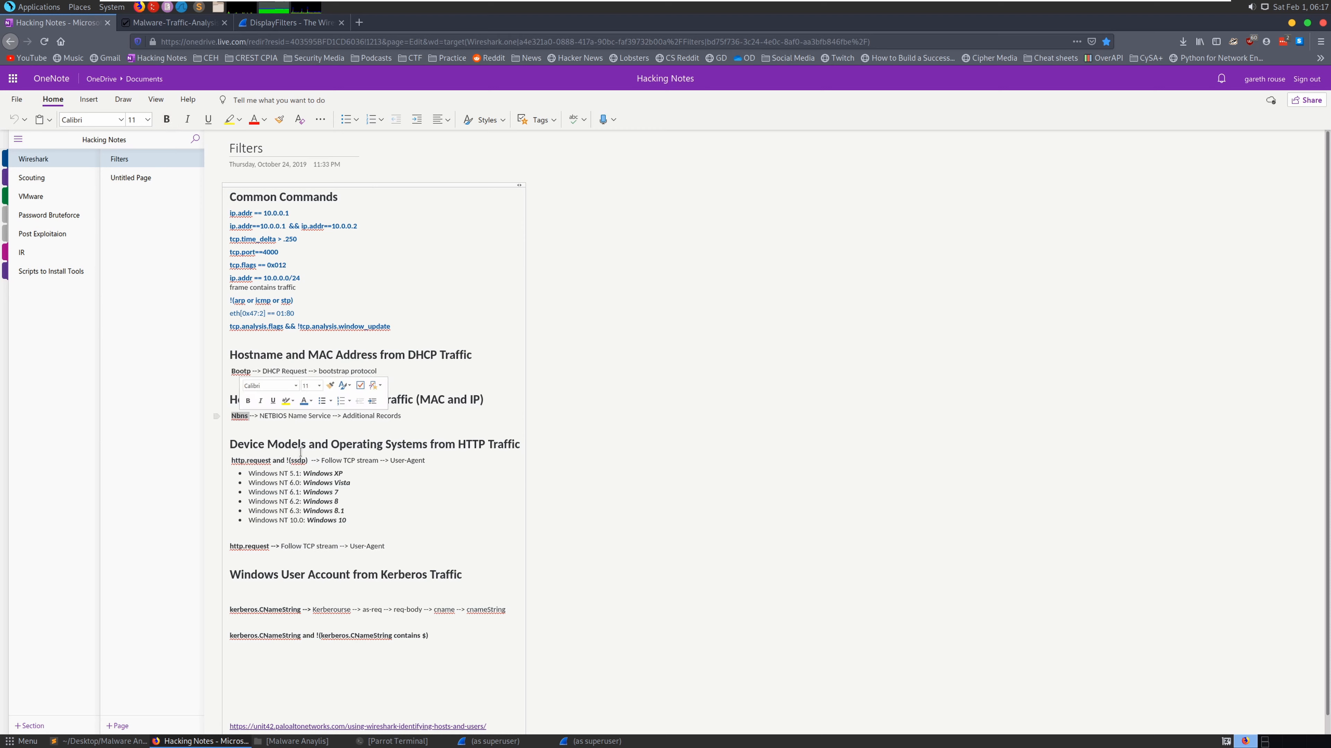
left_click(530, 745)
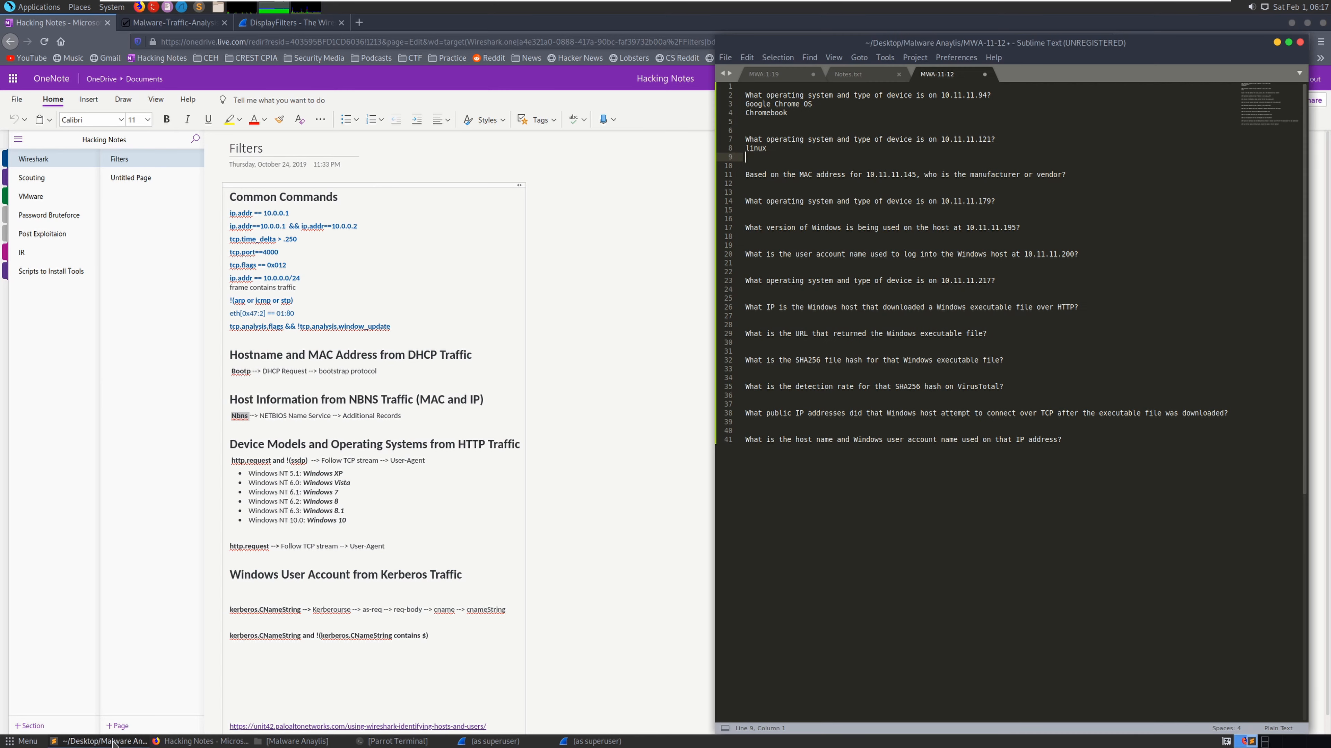
left_click(530, 744)
left_click(582, 742)
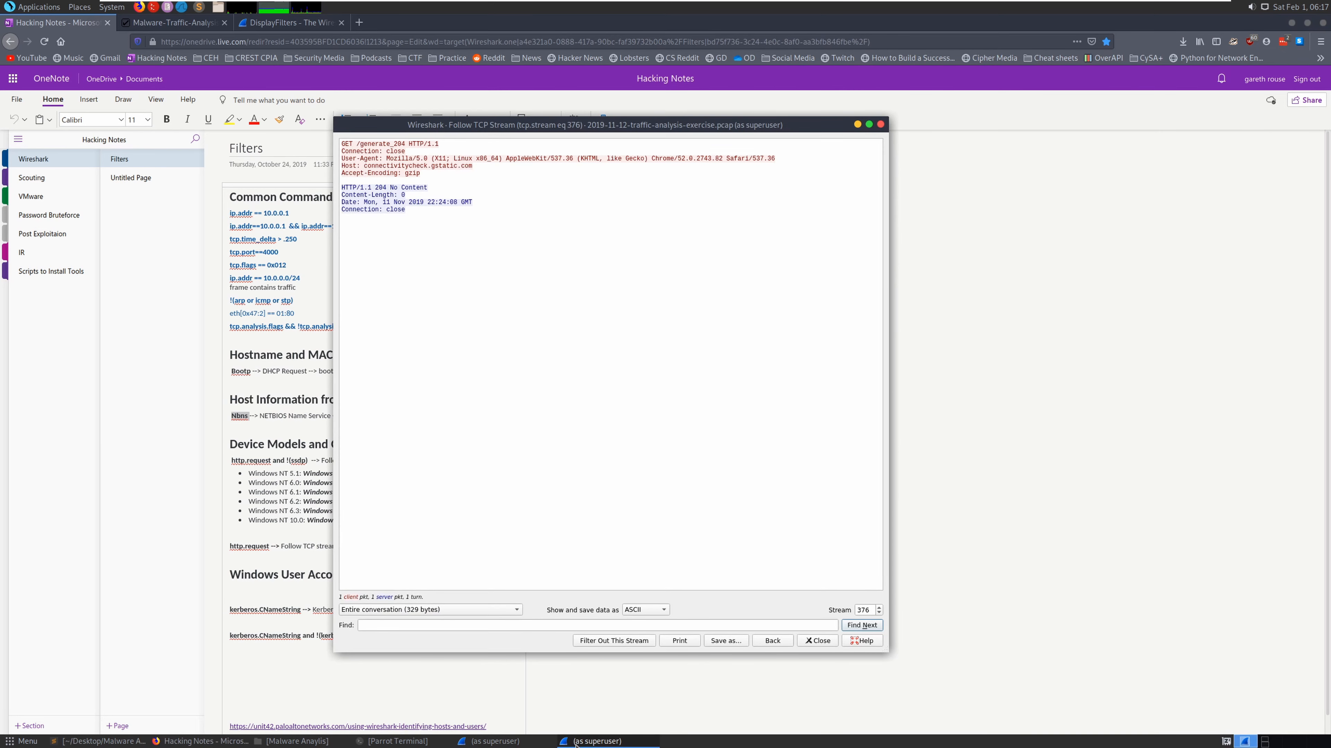
left_click(582, 742)
left_click(519, 743)
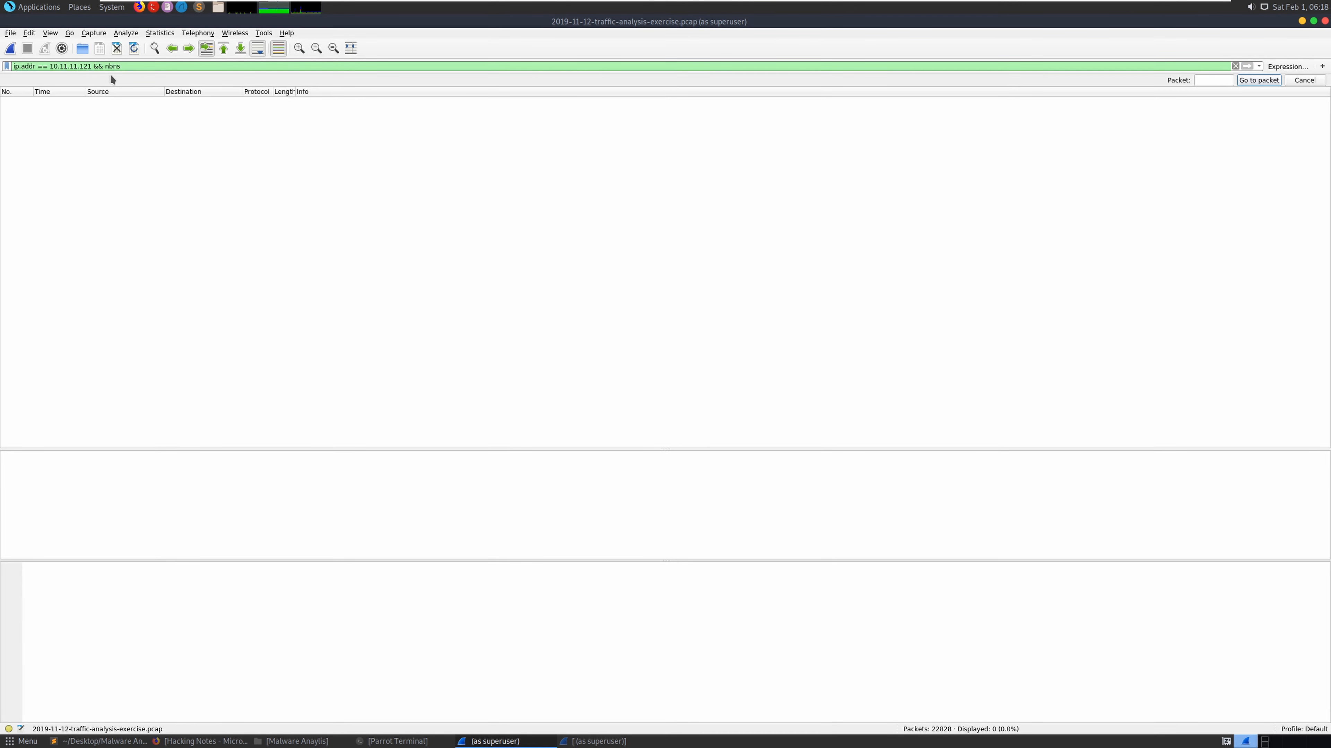
- Change the display filter to ip.addr == 10.11.11.145, showing 59 packets
left_click(123, 67)
key("BackSpace")
key("BackSpace")
key("BackSpace")
key("BackSpace")
key("BackSpace")
key("BackSpace")
key("BackSpace")
key("Return")
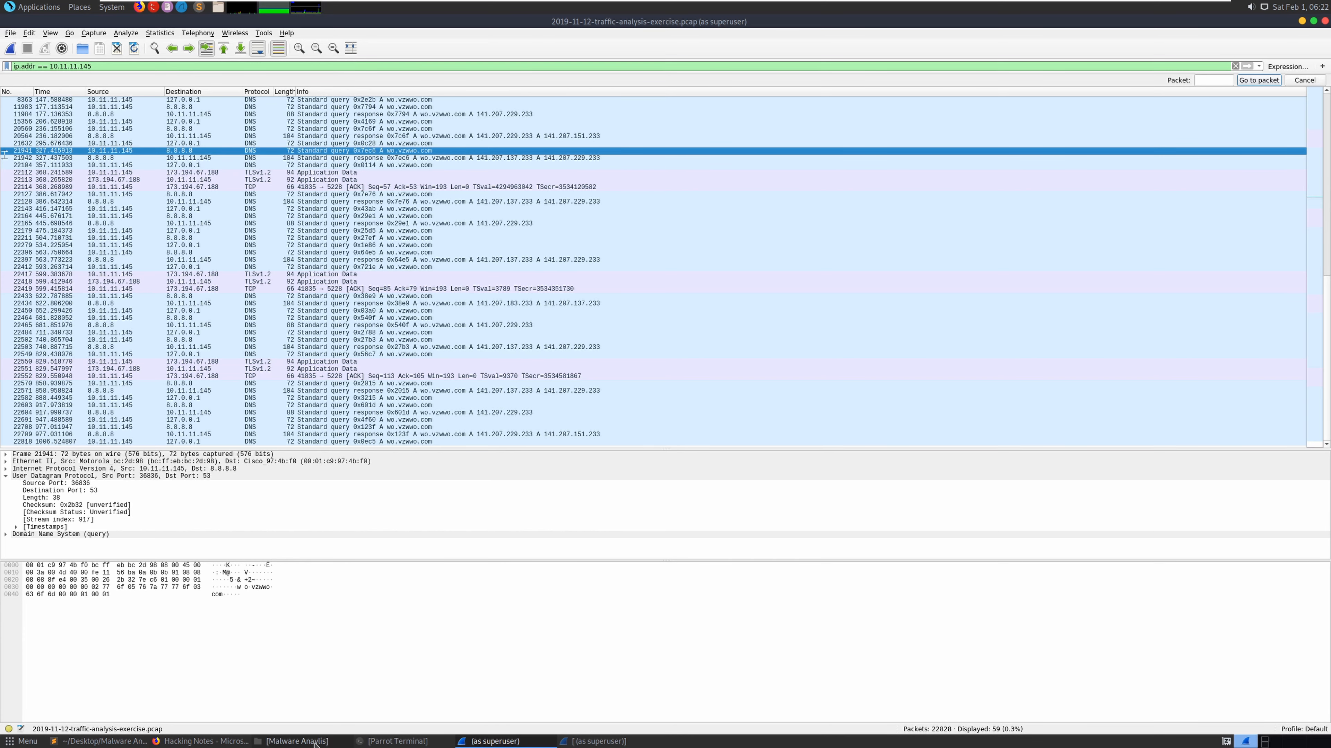
- Enter Cisco as the MAC vendor answer on line 12 of the notes
left_click(99, 742)
left_click(798, 184)
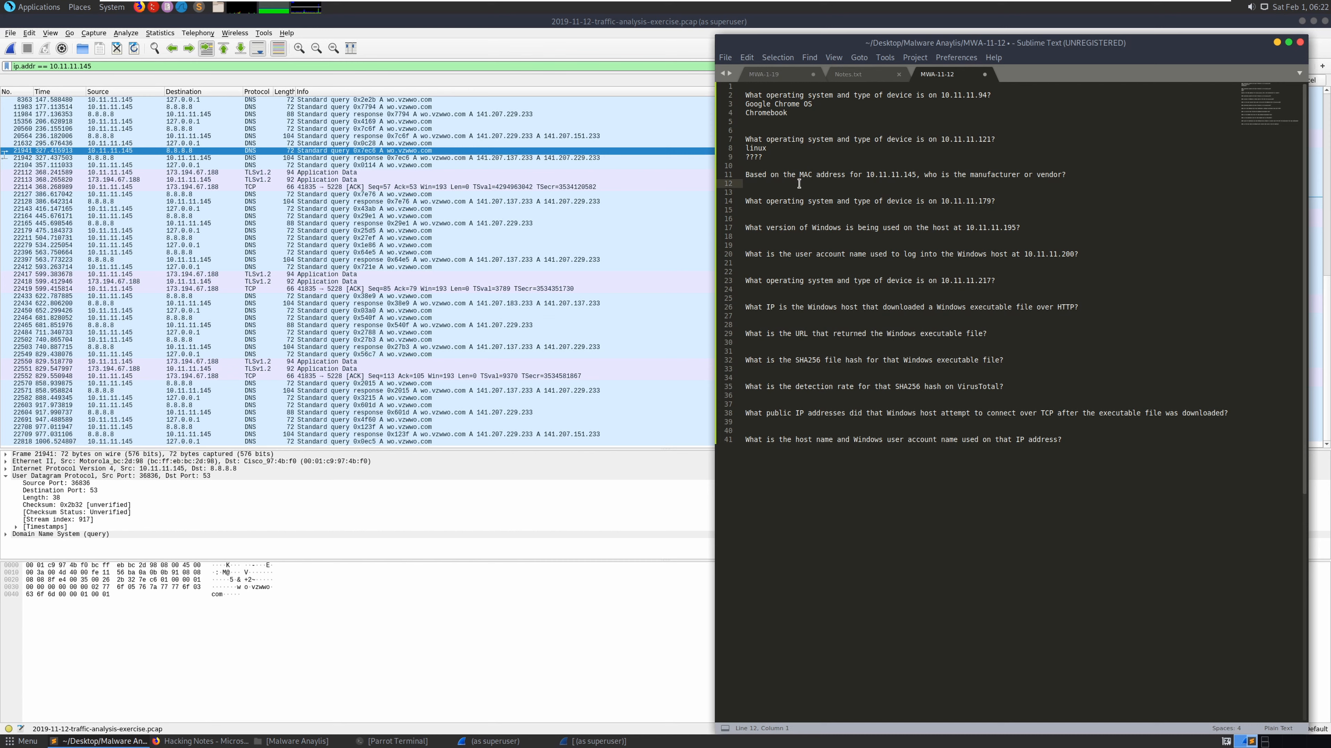
type("CIsco")
key("BackSpace")
key("BackSpace")
key("BackSpace")
type("isco")
- Copy all visible Ethernet II packet details and paste them into the notes below the questions
left_click(783, 209)
left_click(331, 462)
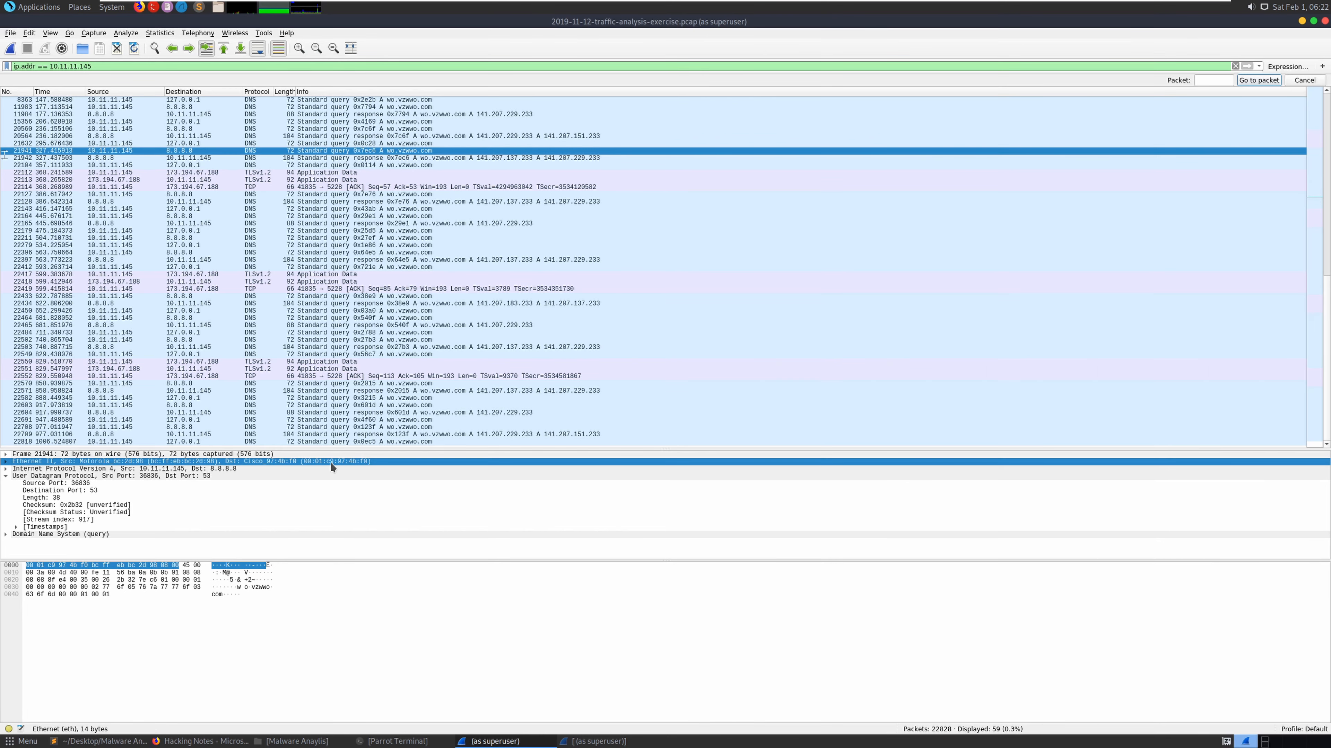
right_click(331, 463)
mouse_move(388, 591)
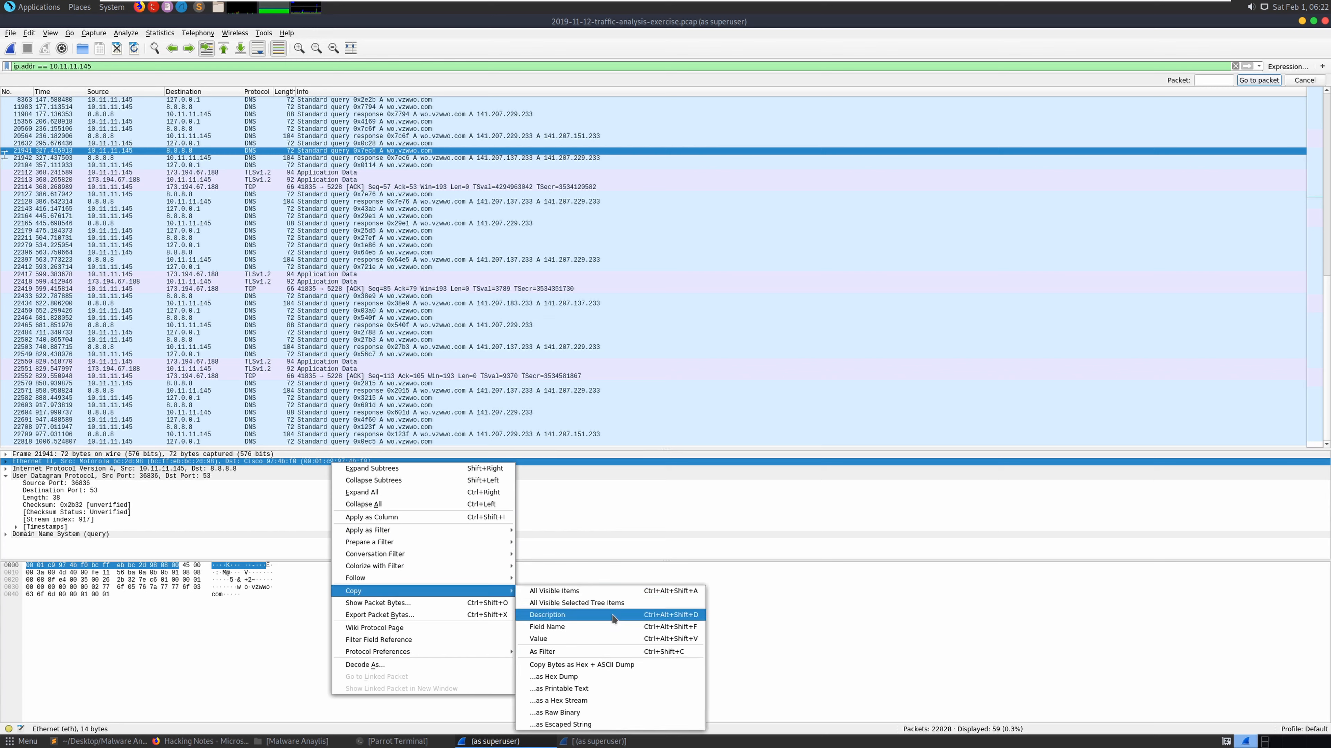
left_click(592, 593)
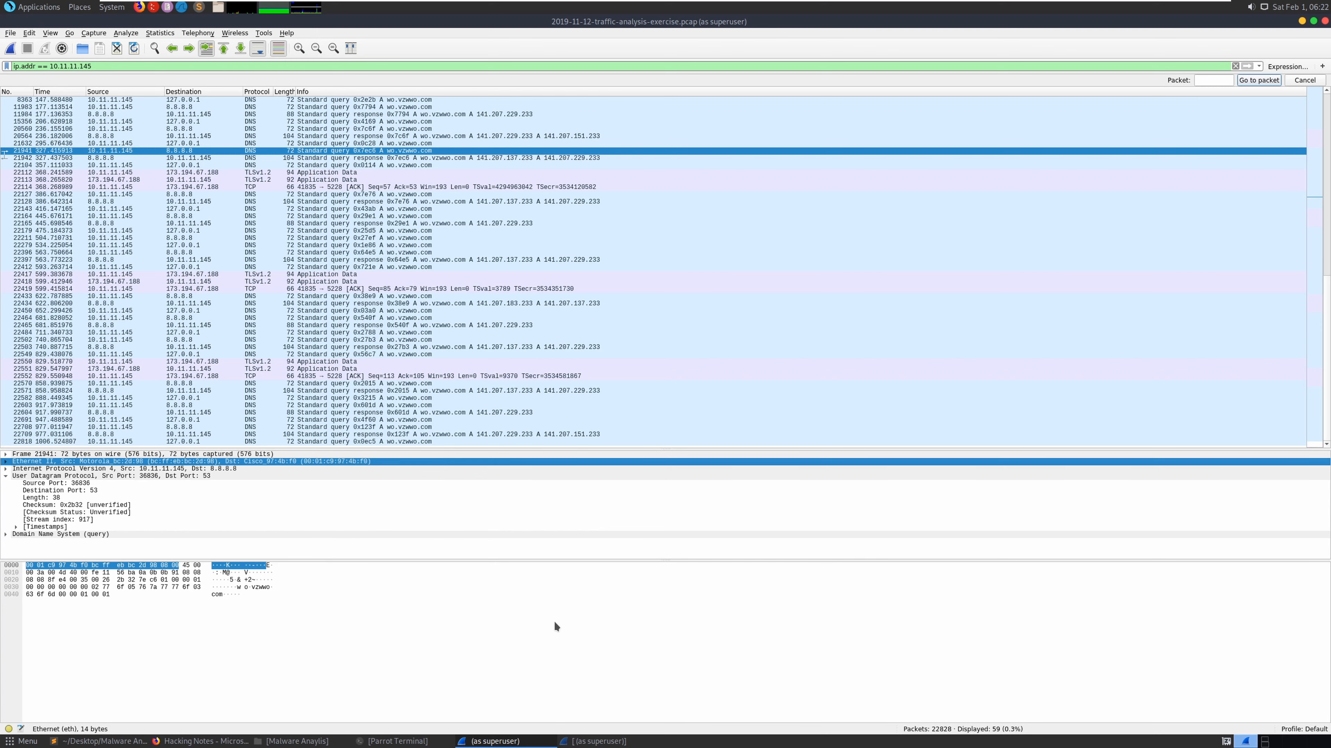
left_click(89, 741)
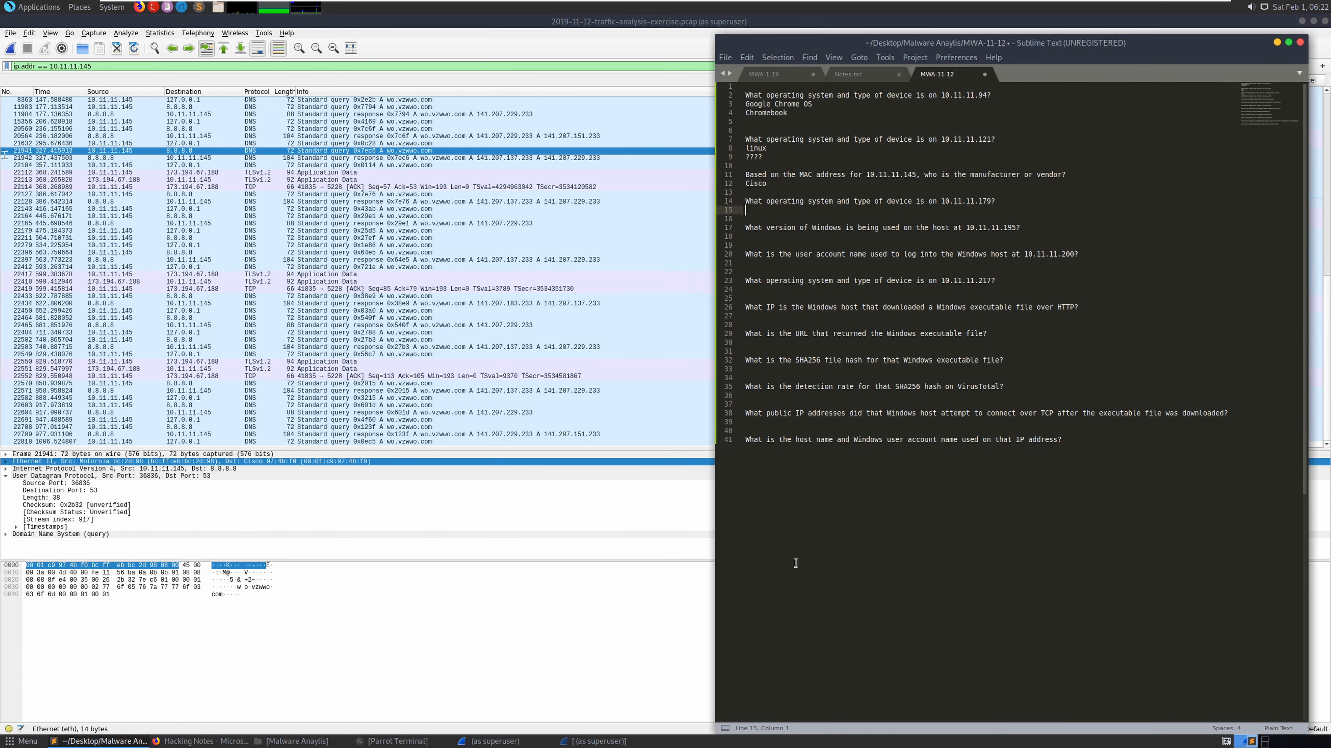
left_click(1091, 444)
key("Return")
key("Return")
key("ctrl+v")
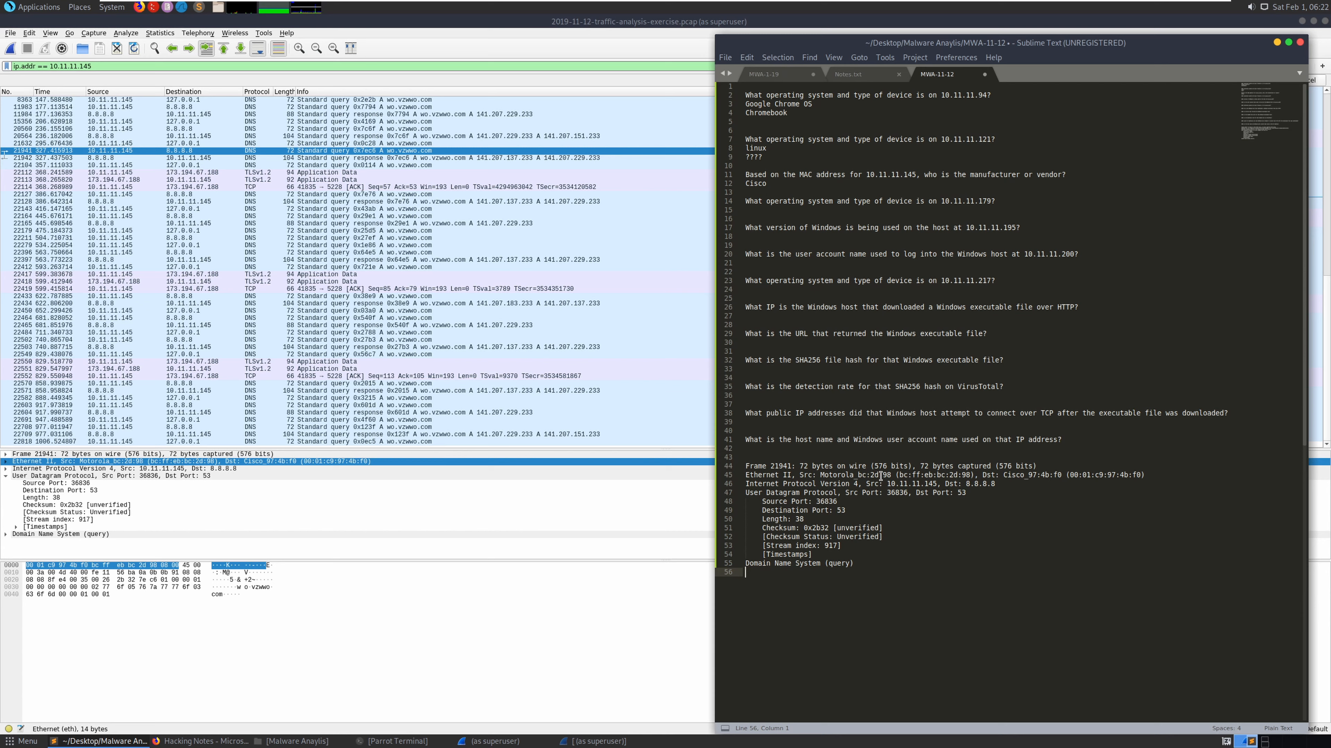
- Copy the vendor name Motorola from the pasted Ethernet line
left_click_drag(820, 475, 858, 475)
key("shift+Right")
key("shift+Right")
left_click(854, 475)
left_click_drag(823, 475, 855, 476)
right_click(855, 478)
left_click(890, 535)
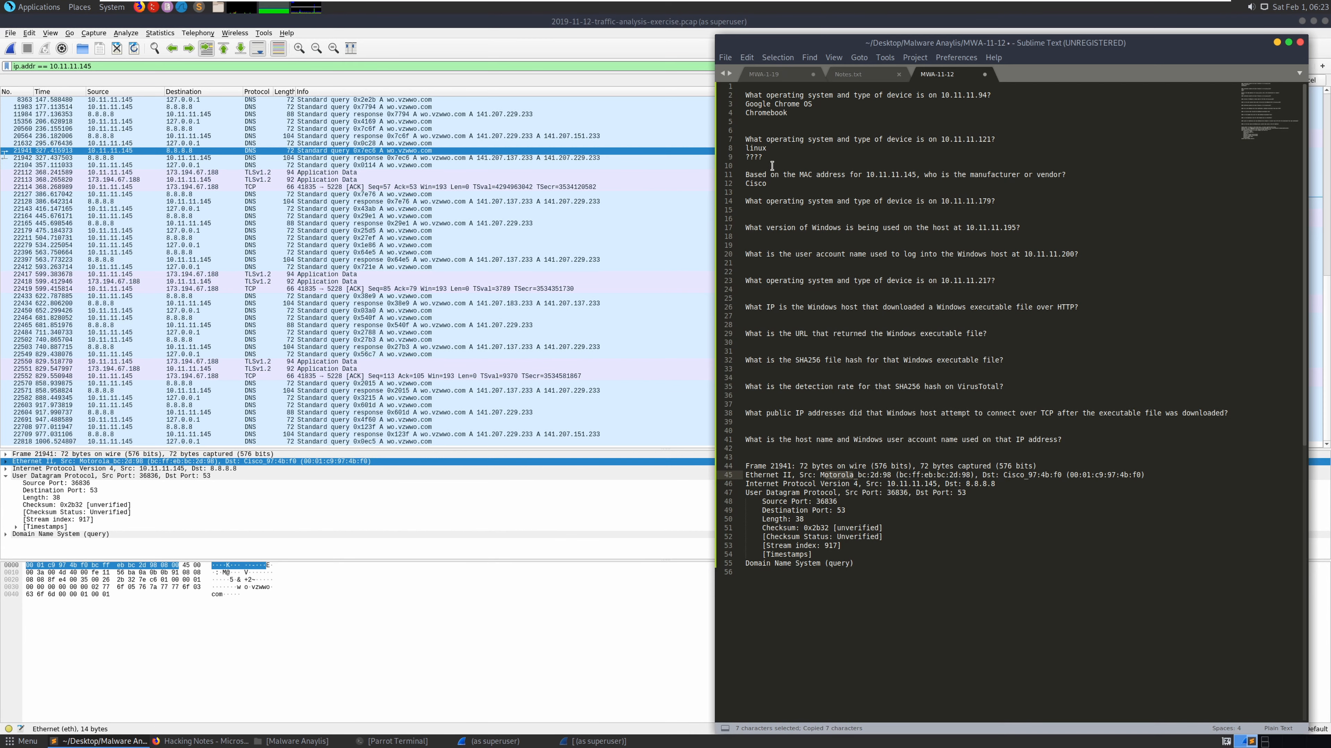
left_click(163, 474)
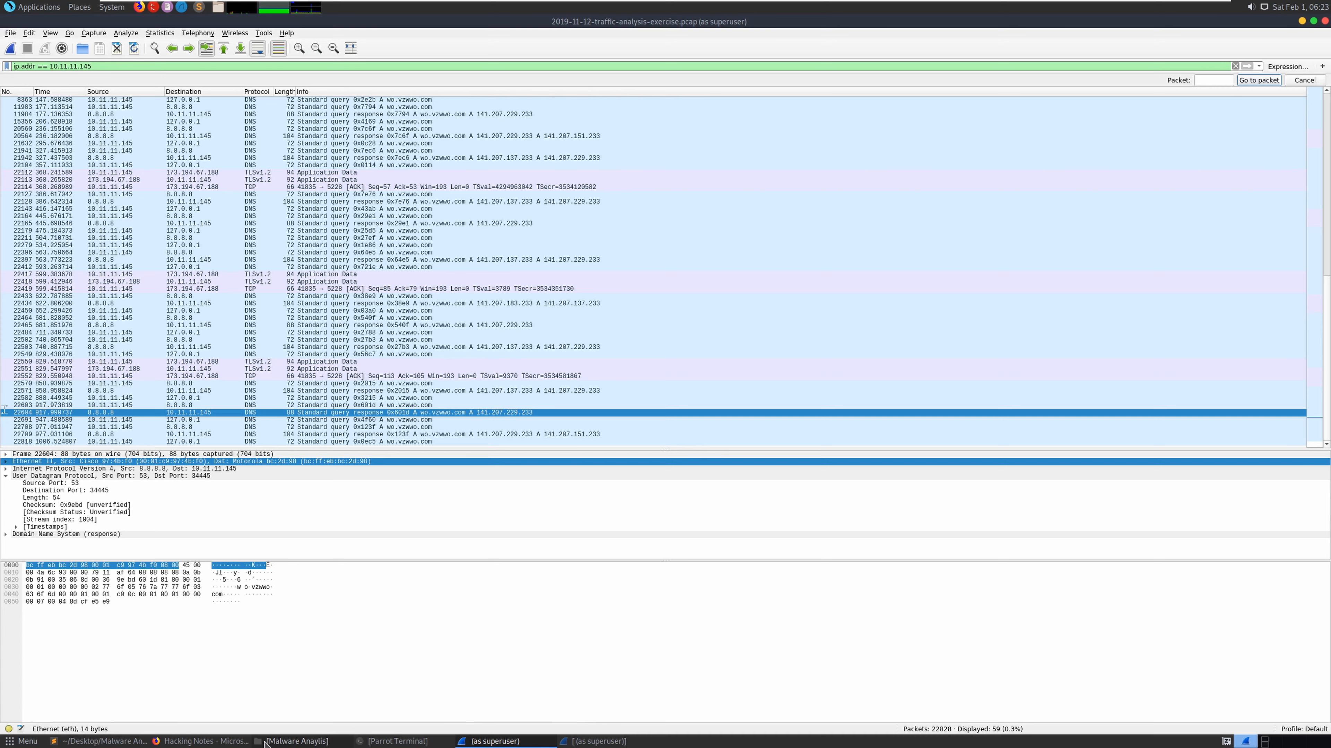
- Copy 10.11.11.179 from the next question and filter the capture to ip.addr == 10.11.11.179
left_click(99, 742)
left_click(836, 220)
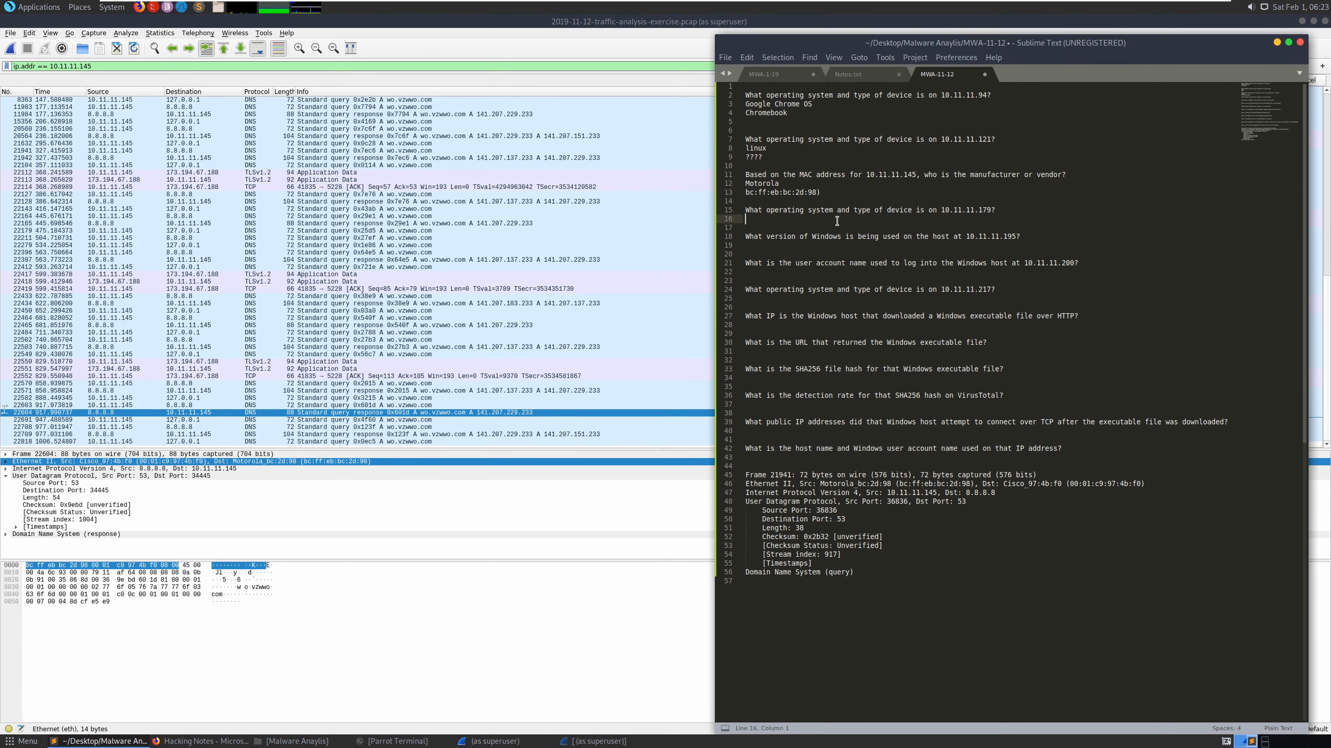
left_click_drag(990, 211, 941, 212)
right_click(956, 213)
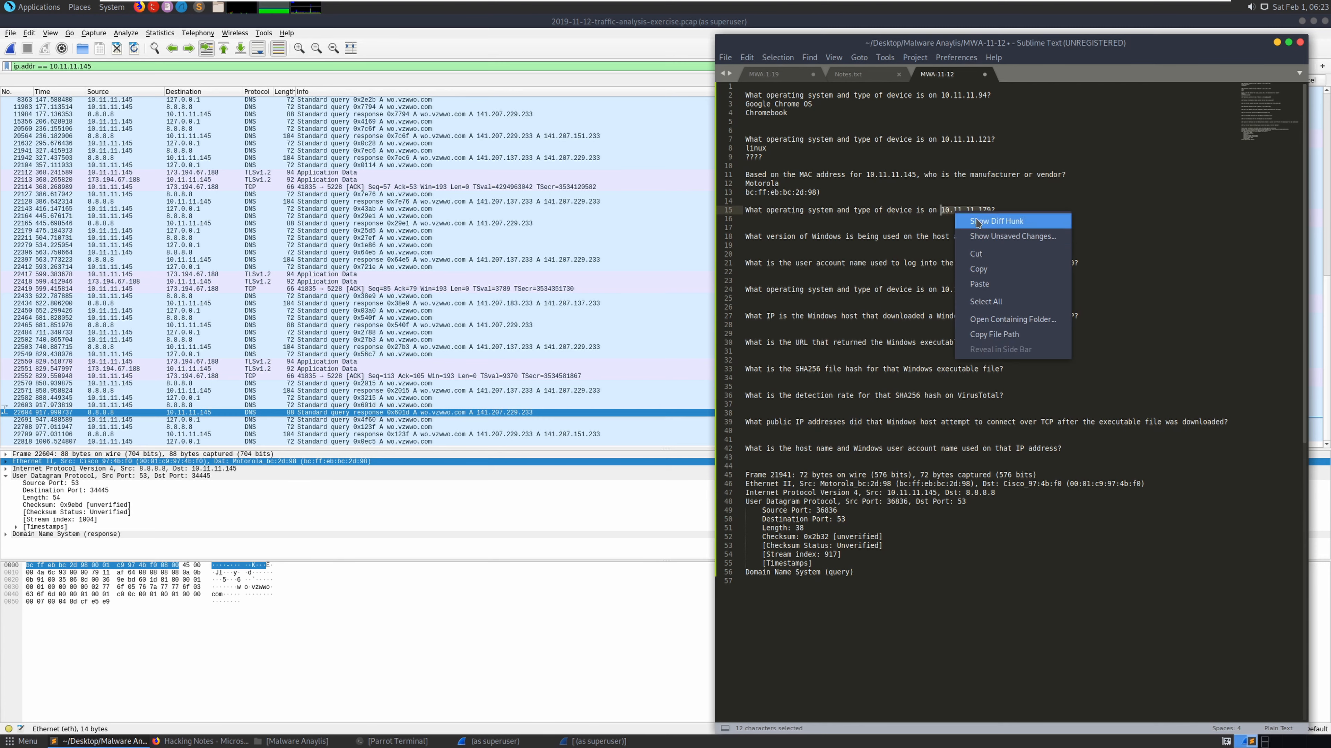
left_click(995, 273)
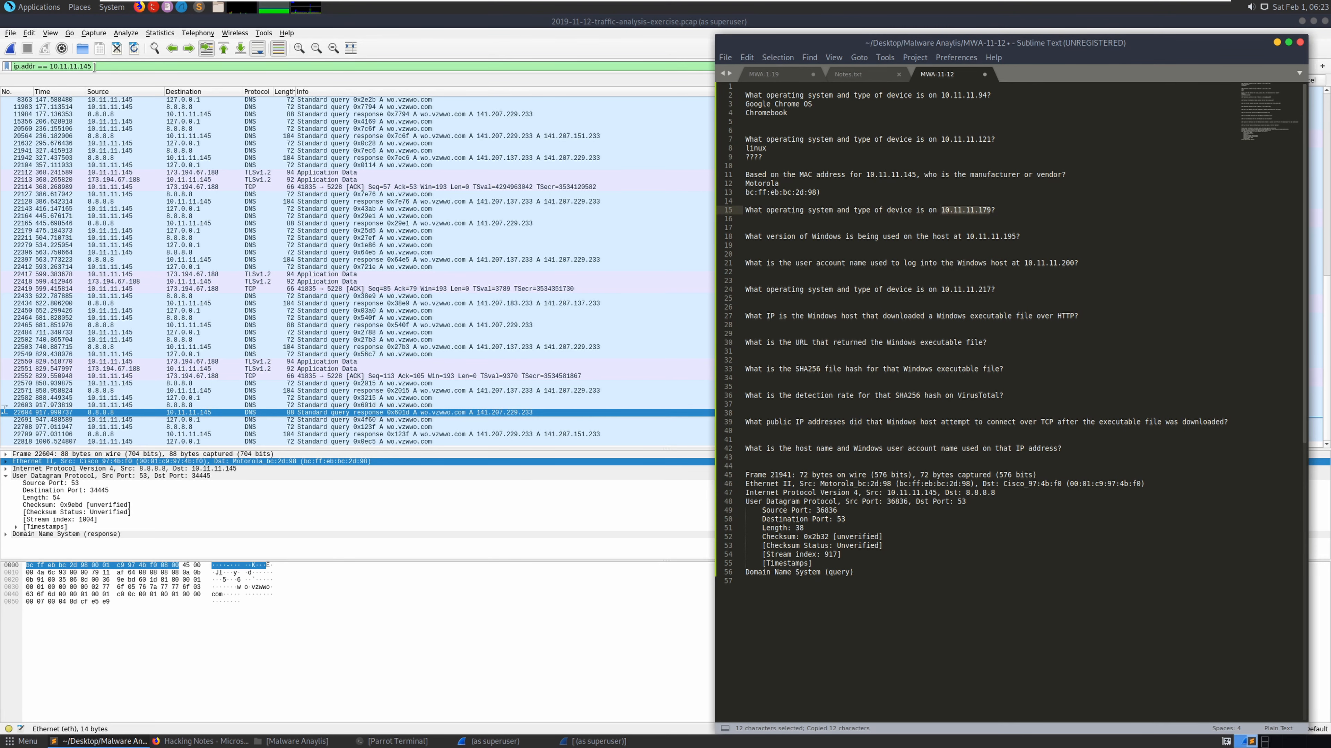
left_click_drag(93, 66, 53, 67)
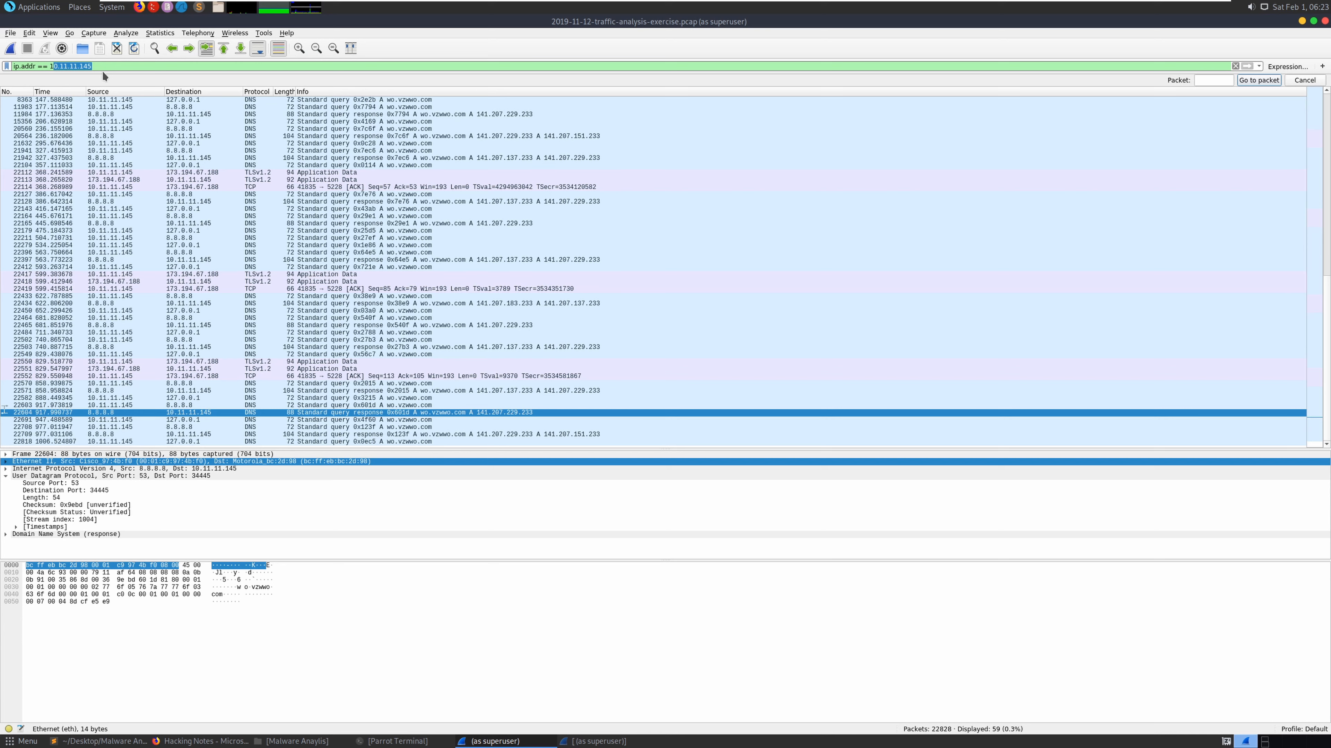
type("0.11.11.179")
key("Return")
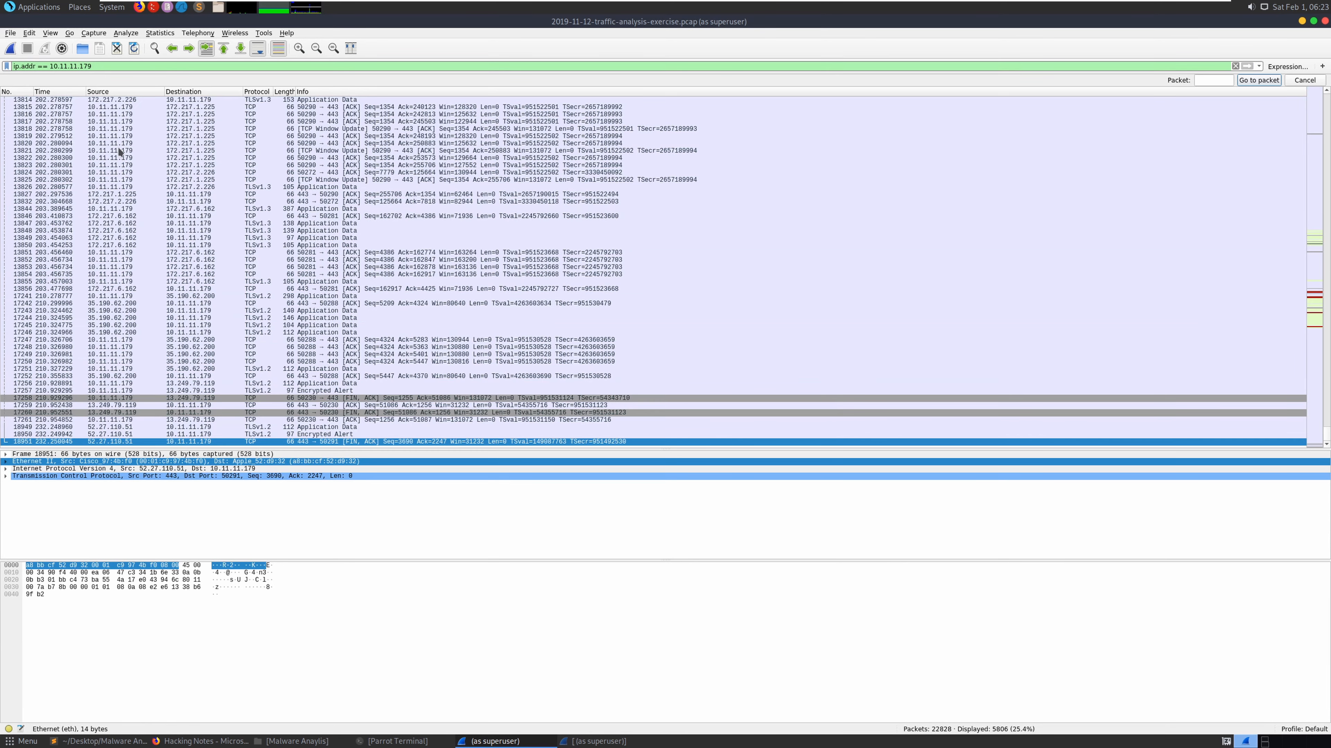
- Copy the 'http.request and !(ssdp)' filter text from the Hacking Notes page and return to Wireshark
left_click(204, 742)
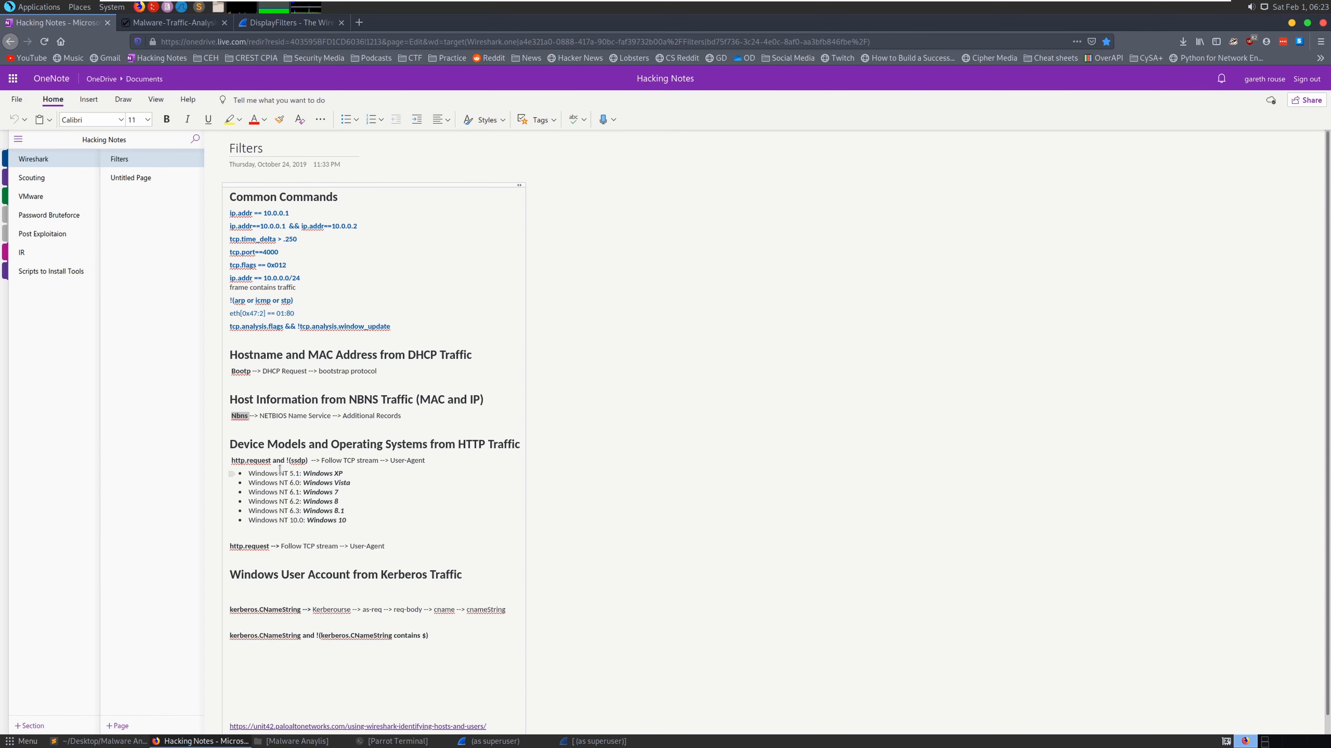
left_click_drag(308, 460, 230, 460)
right_click(256, 461)
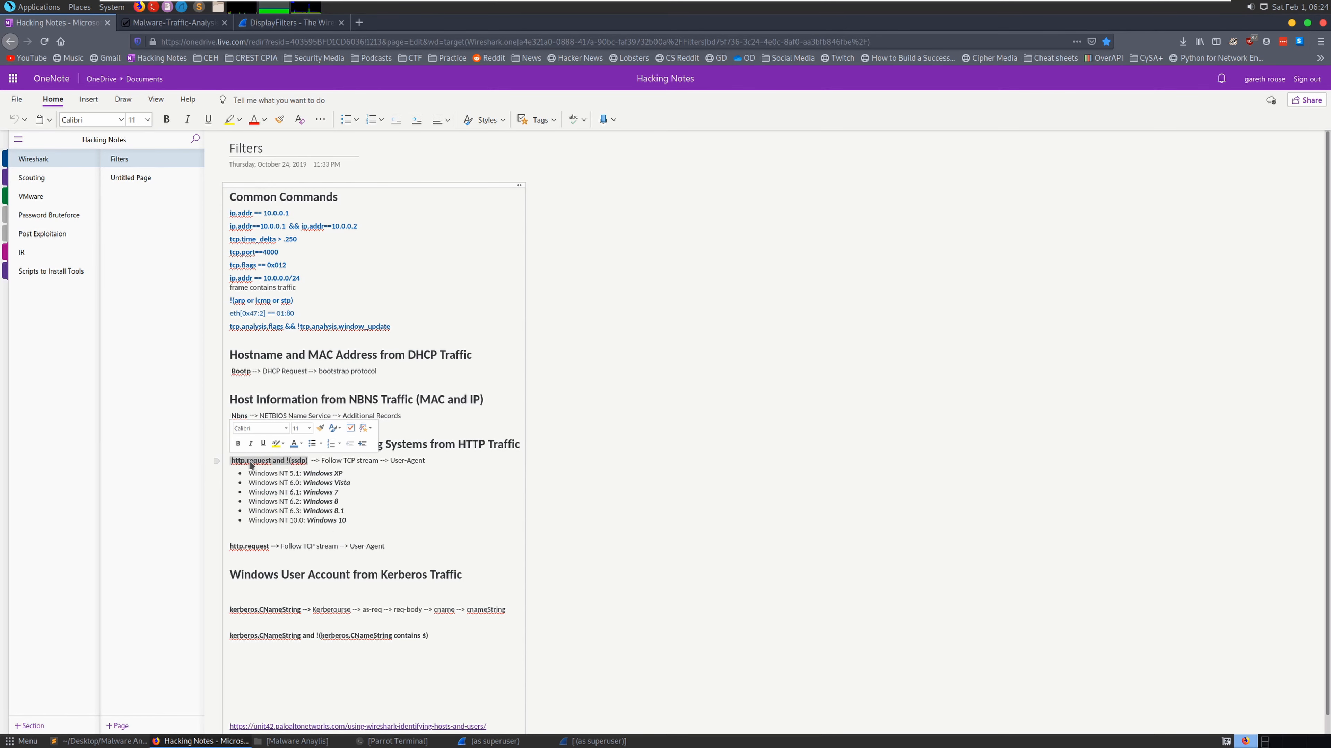
left_click(298, 482)
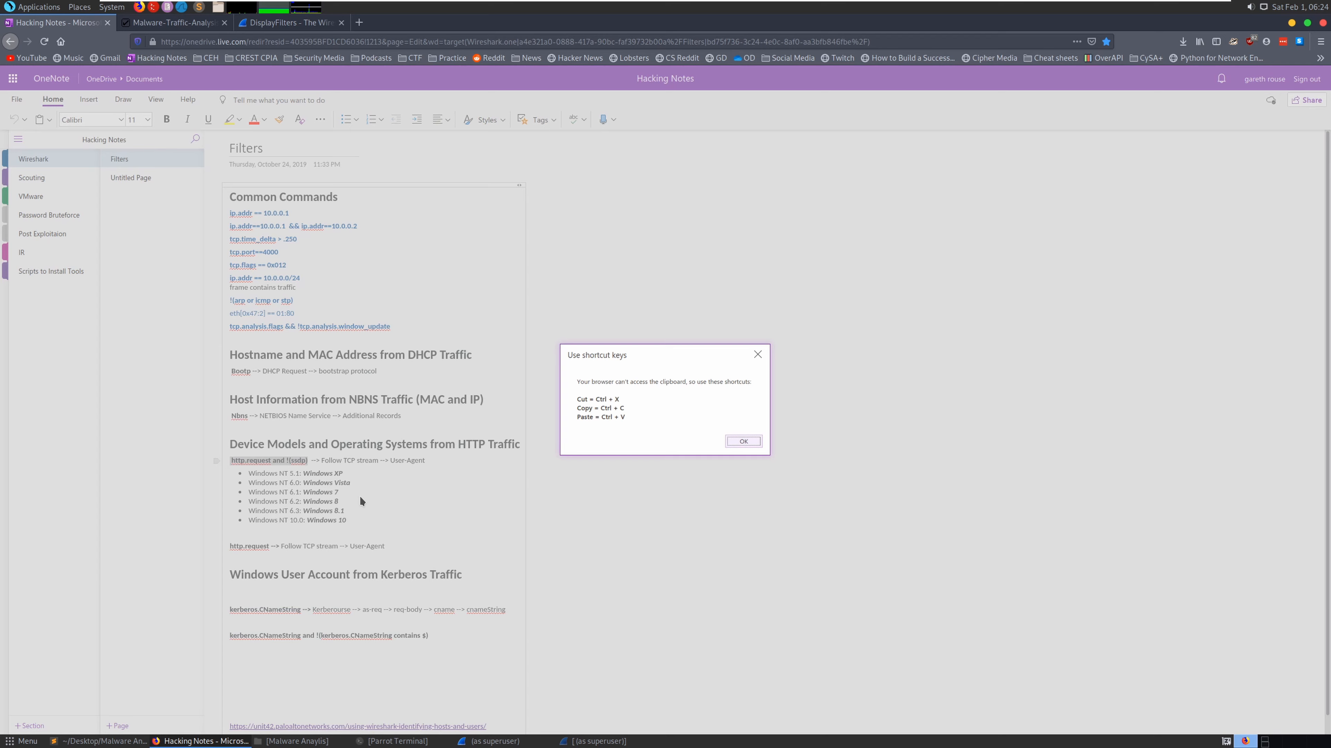
left_click(751, 440)
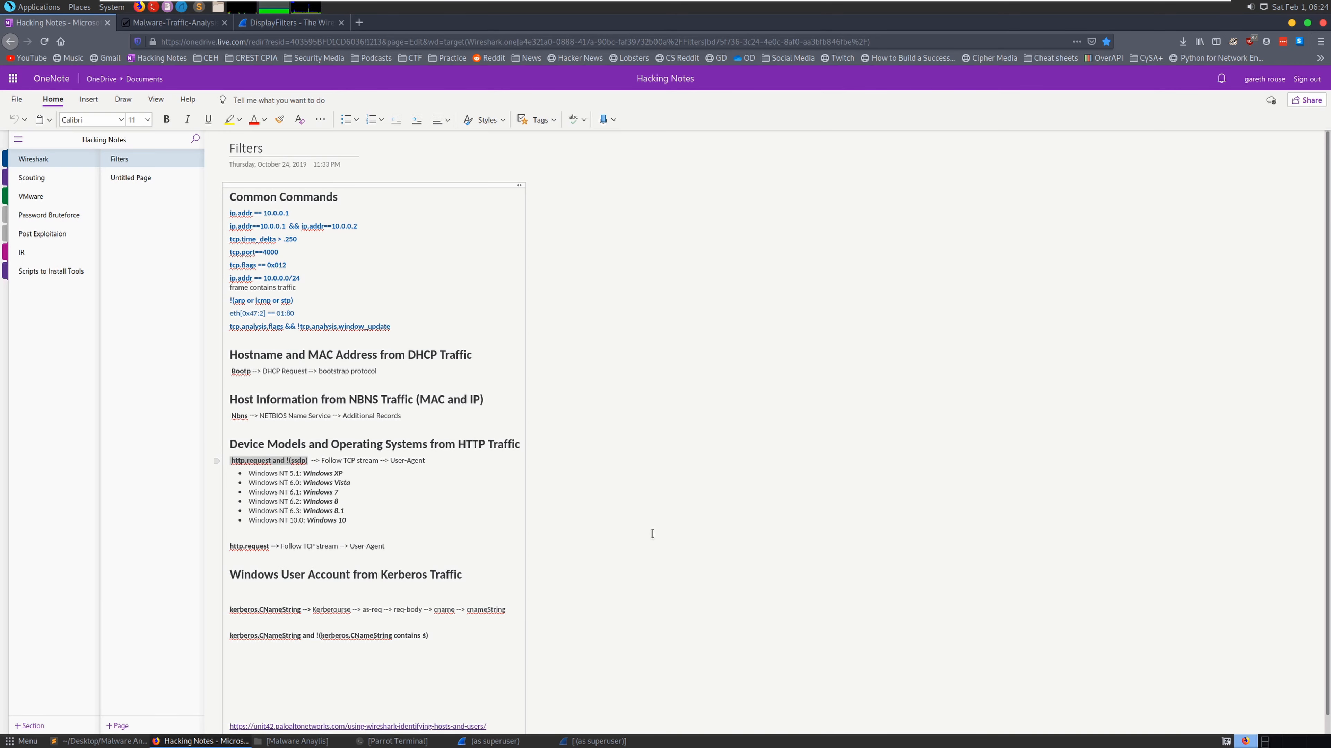
left_click(511, 741)
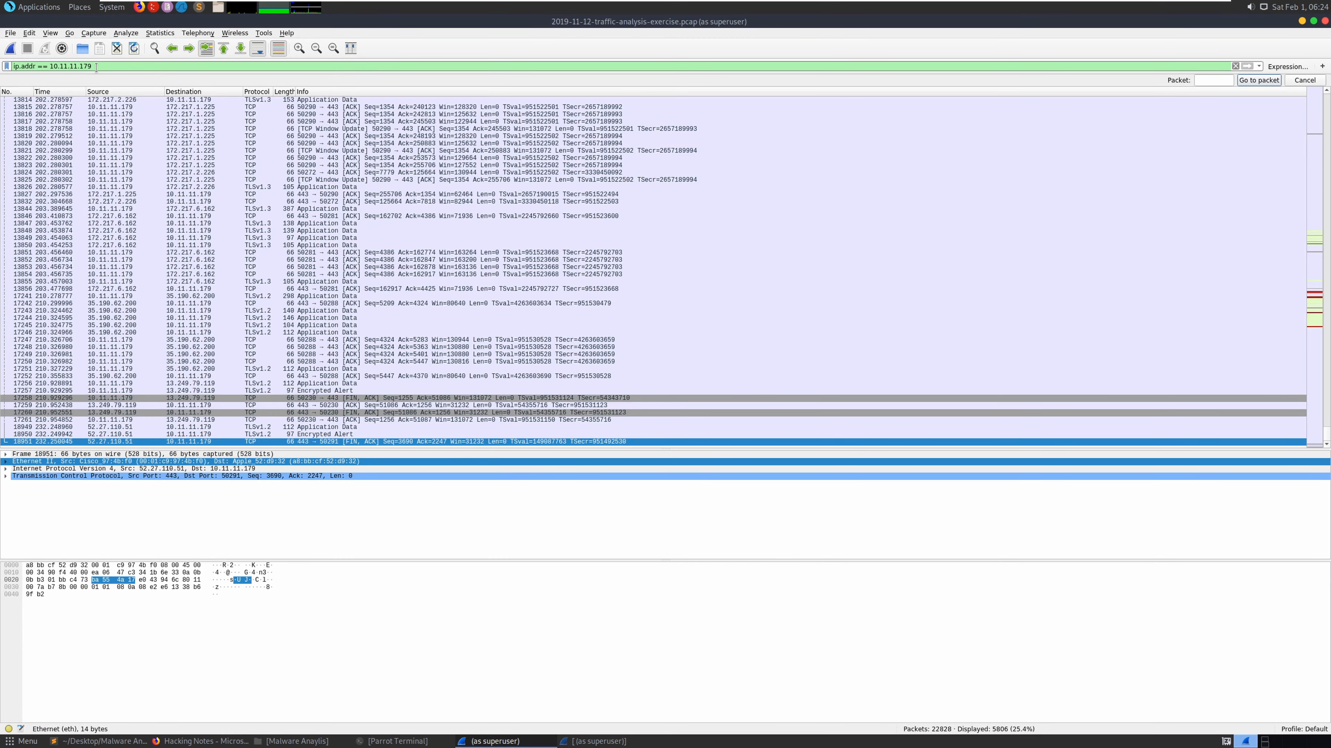
- Filter to 10.11.11.179's HTTP requests and follow the font GET request's TCP stream
type("&&")
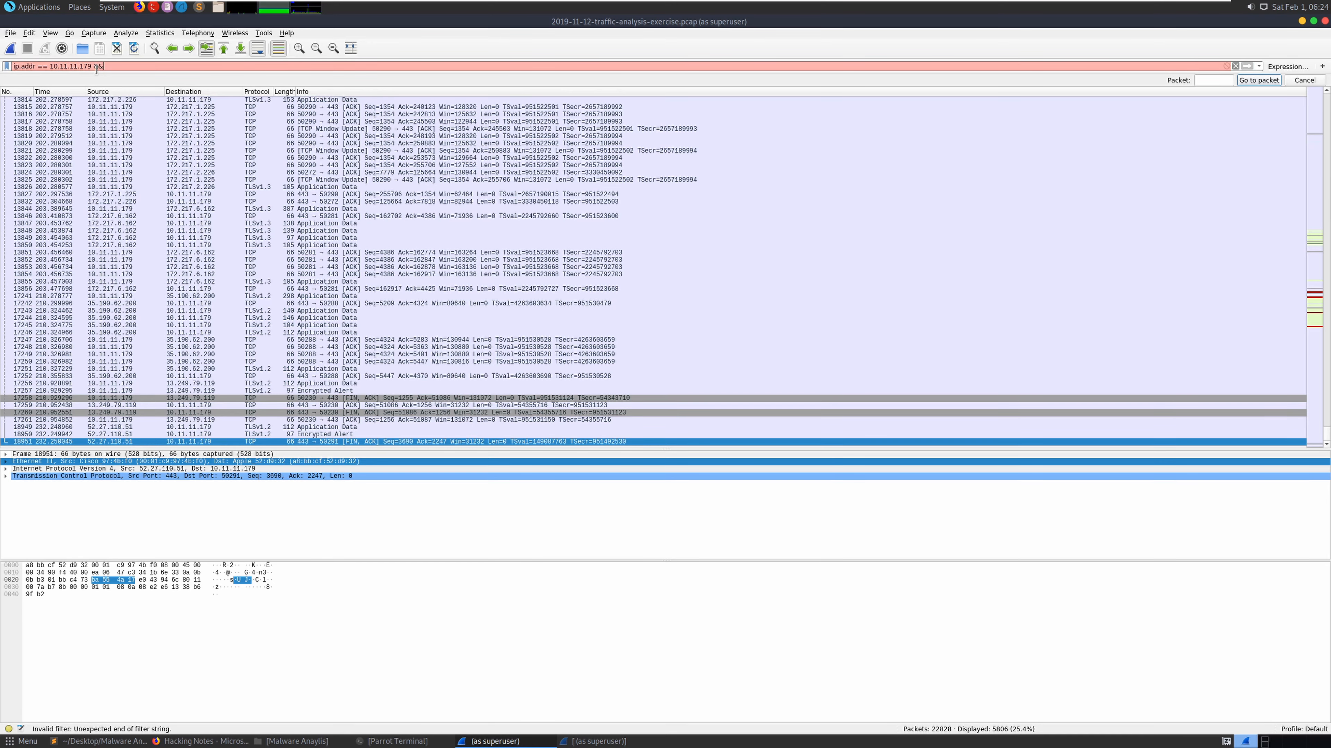
key("ctrl+v")
key("Return")
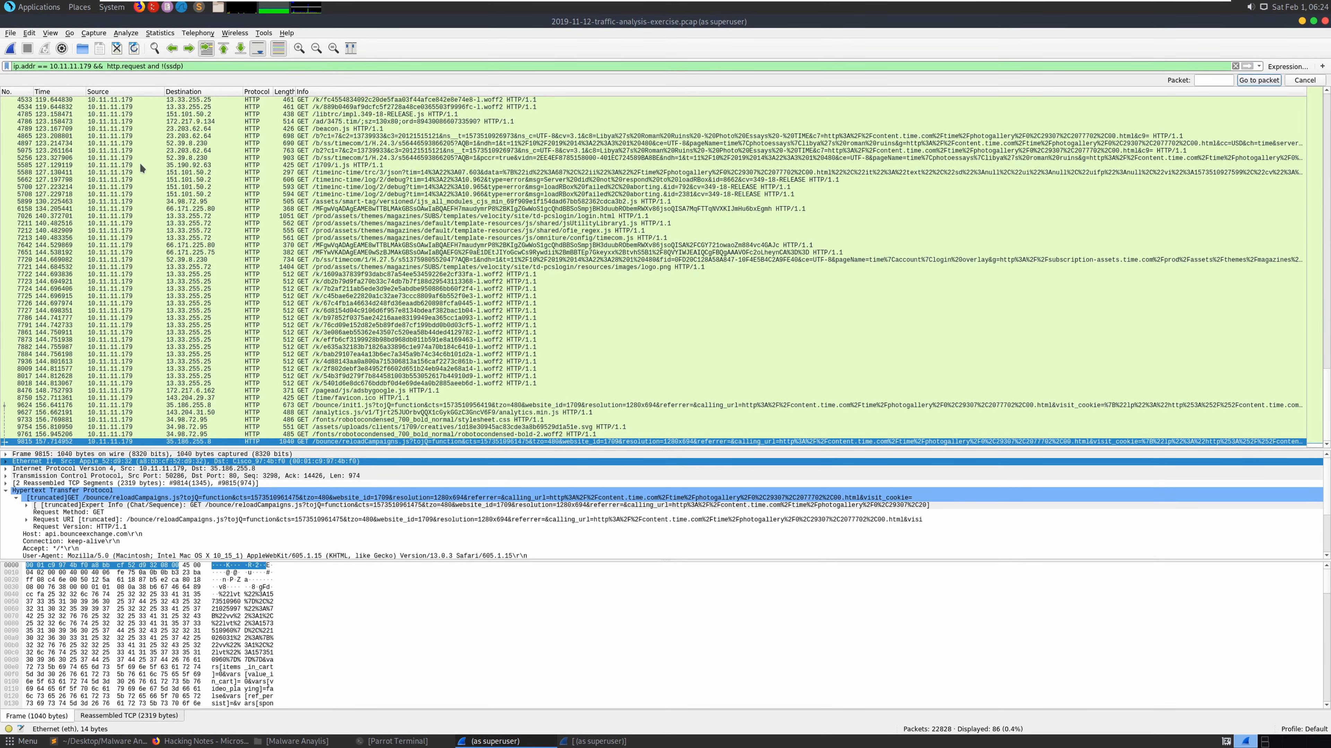
left_click(383, 341)
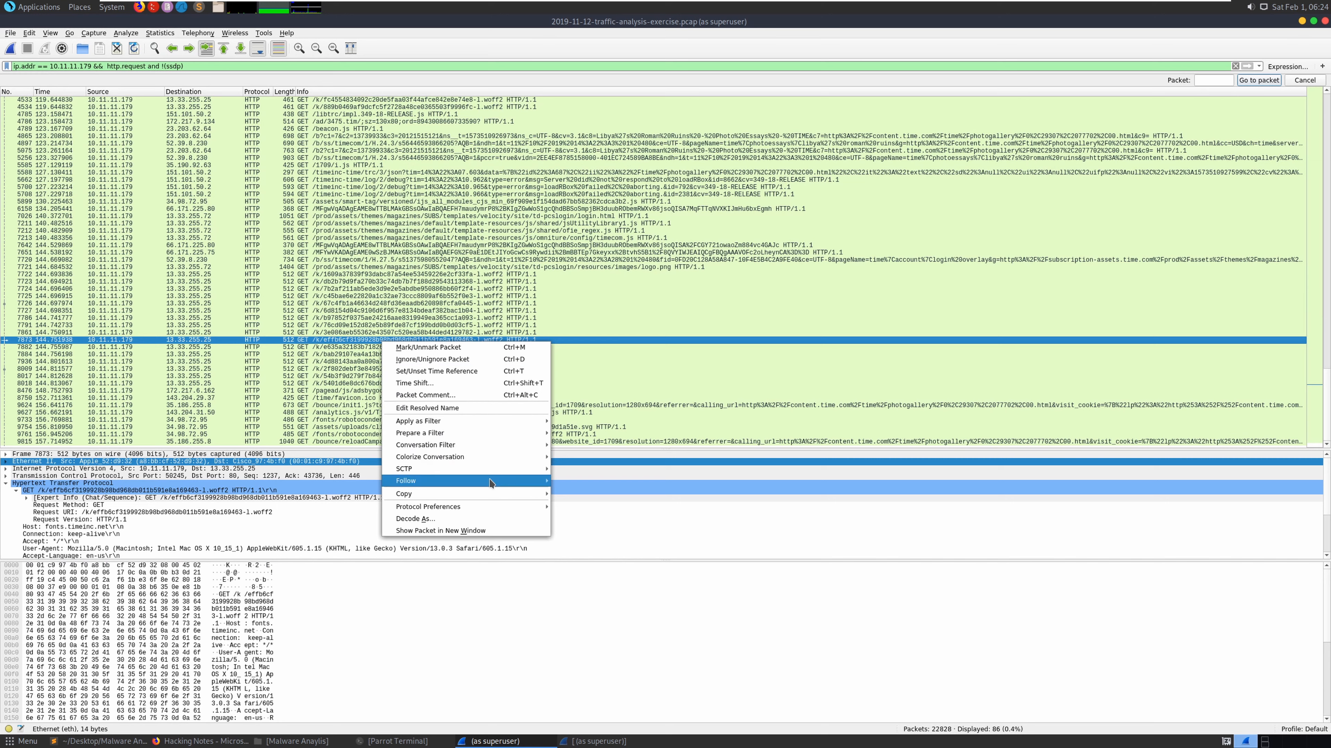
mouse_move(545, 480)
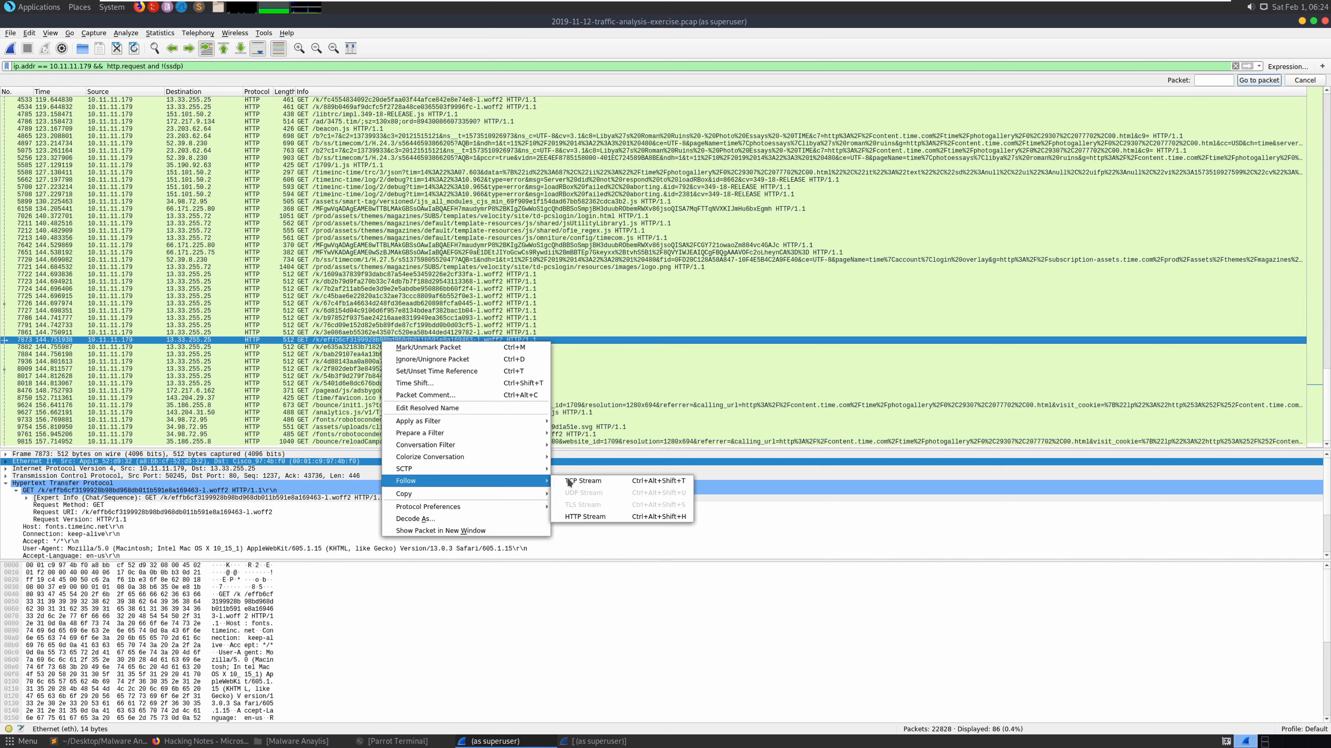
left_click(588, 479)
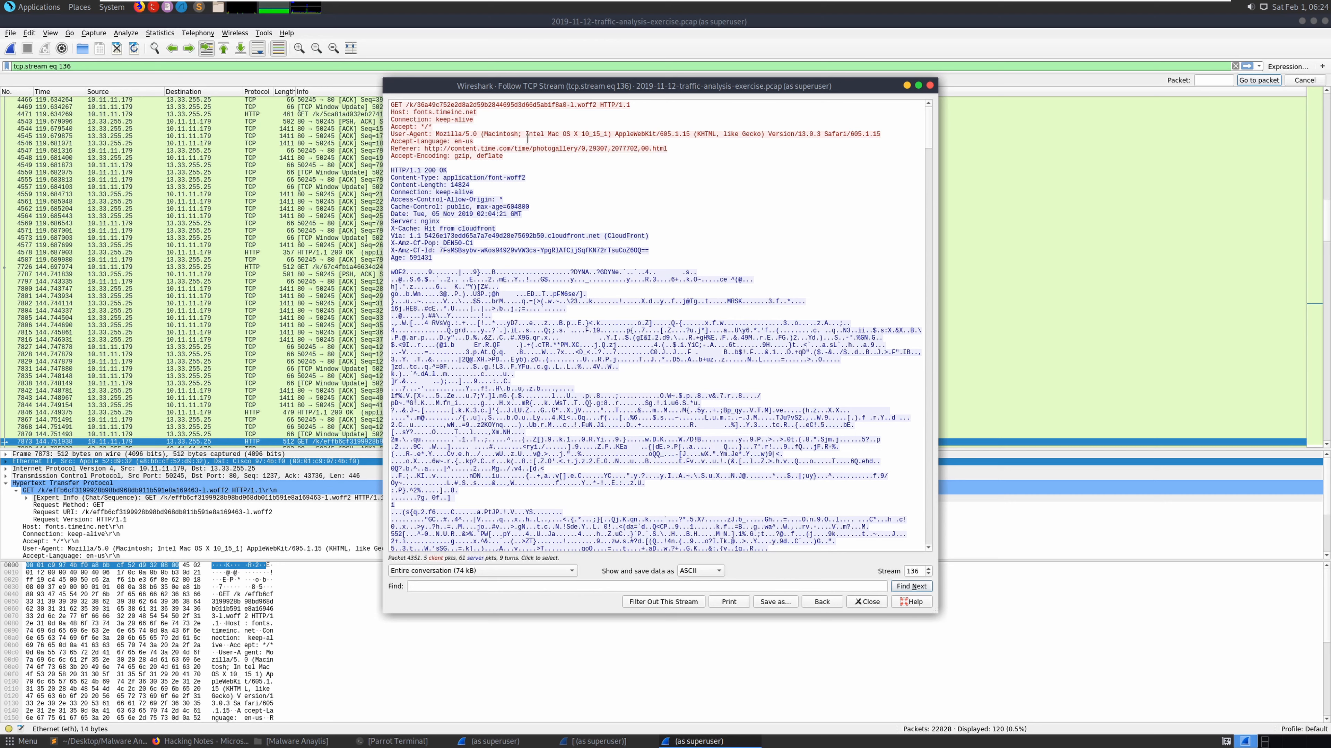
- Copy the 'Macintosh; Intel Mac OS X 10_15_1' text from the User-Agent header
left_click_drag(484, 136, 518, 136)
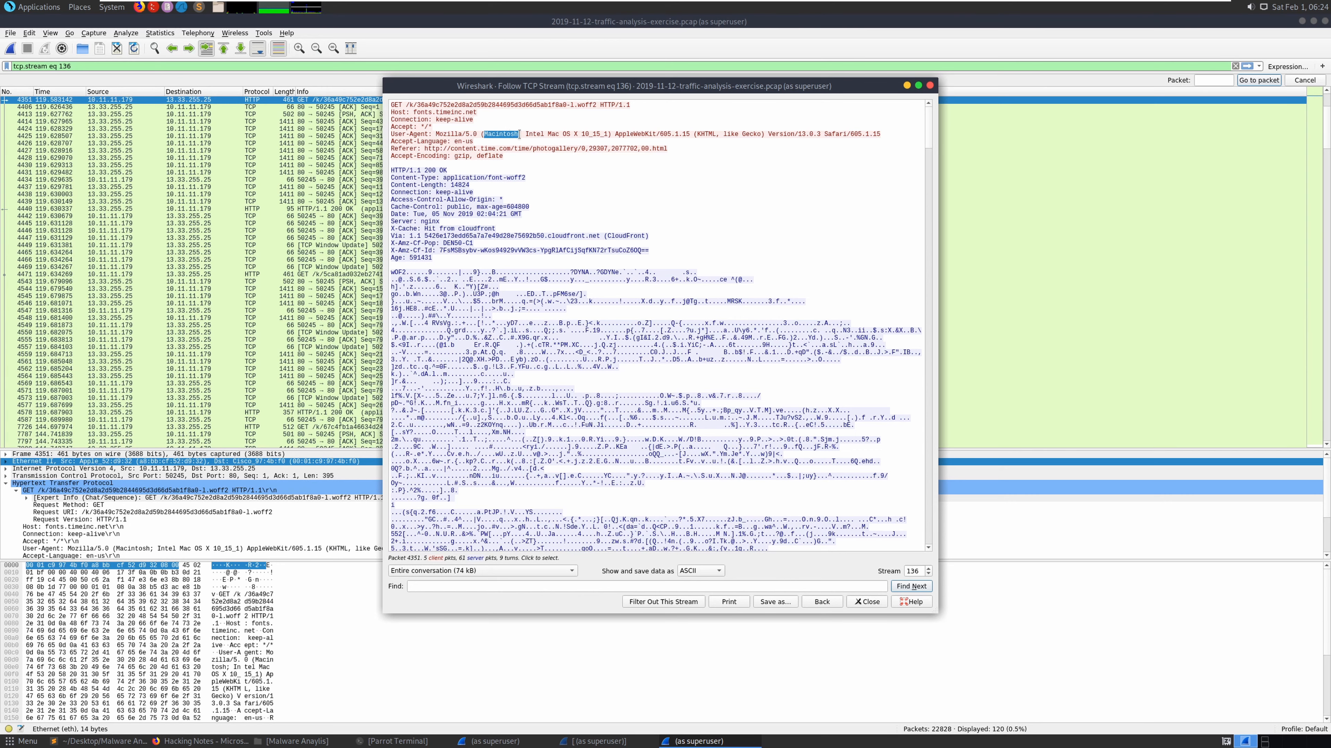
right_click(511, 135)
left_click(531, 141)
left_click_drag(487, 134, 608, 135)
right_click(608, 134)
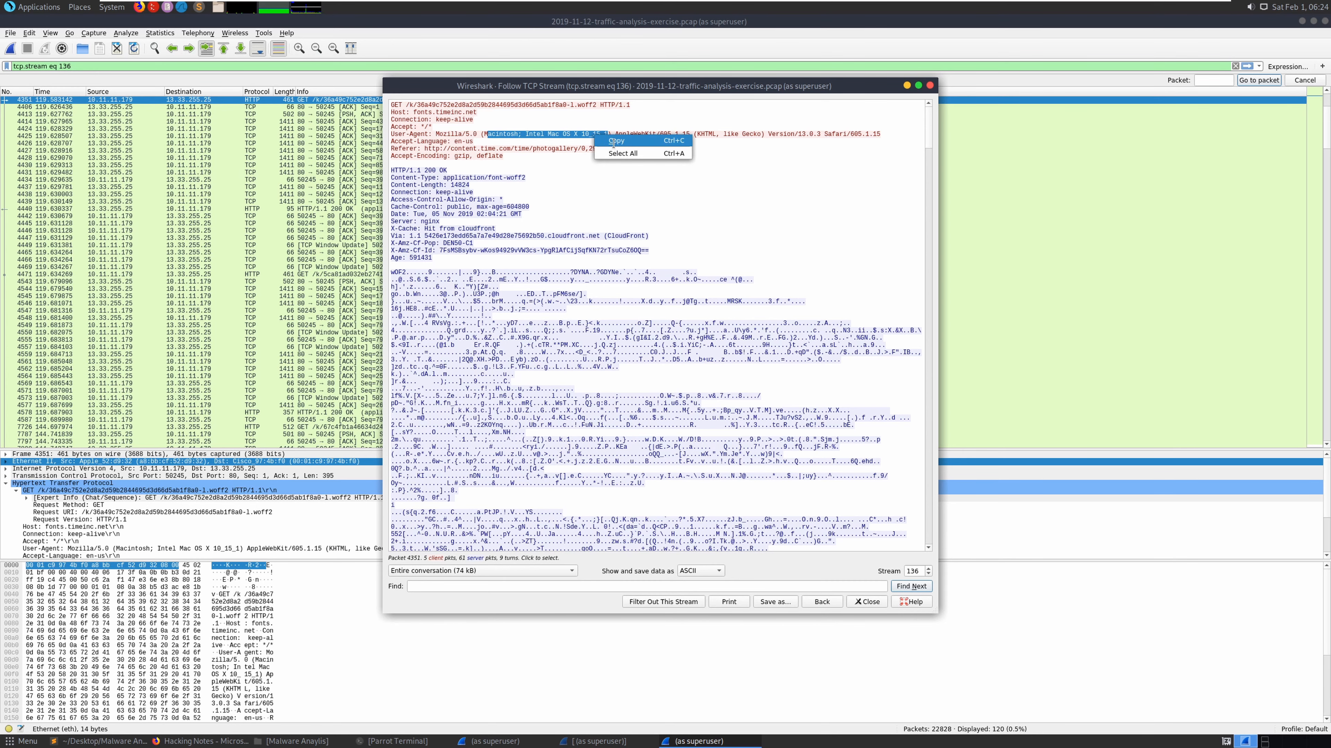
left_click(614, 140)
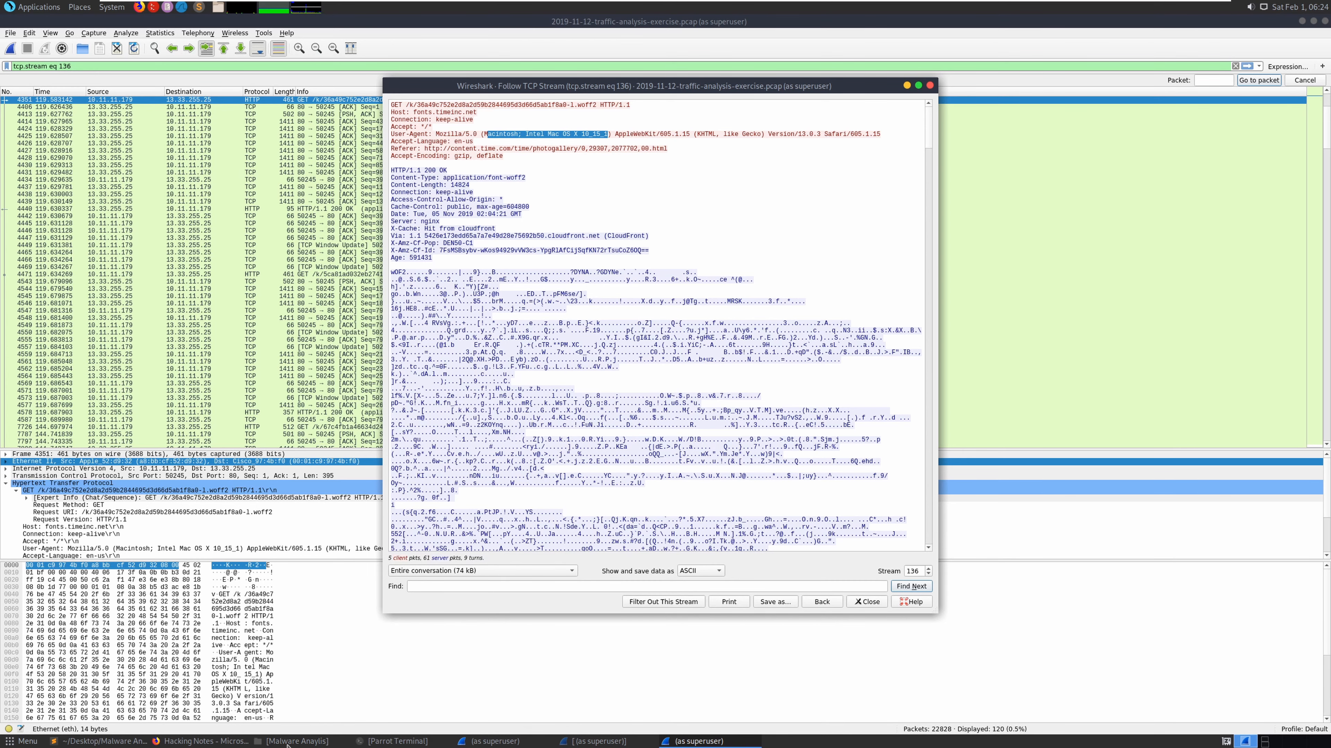
left_click(99, 741)
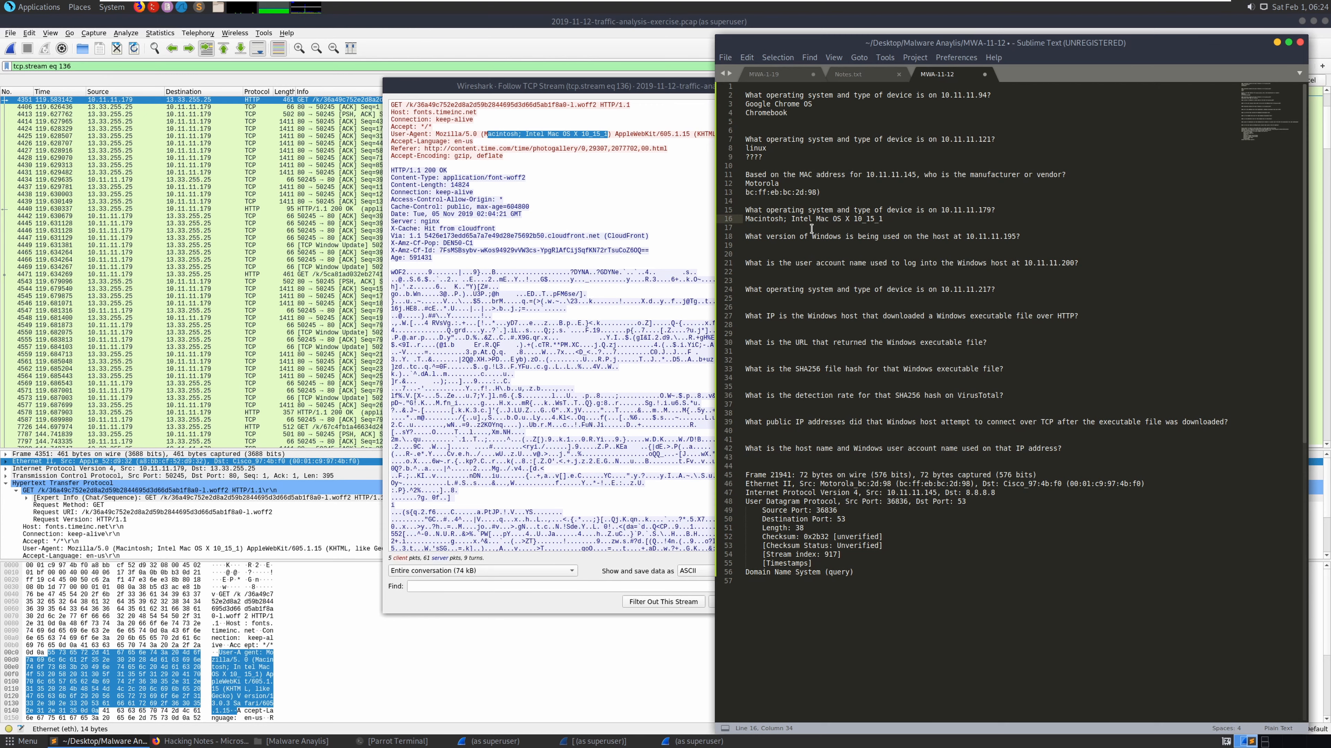
- Split the pasted answer into a Macintosh line and a Mac OS X 10_15_1 line
key("BackSpace")
key("BackSpace")
key("Return")
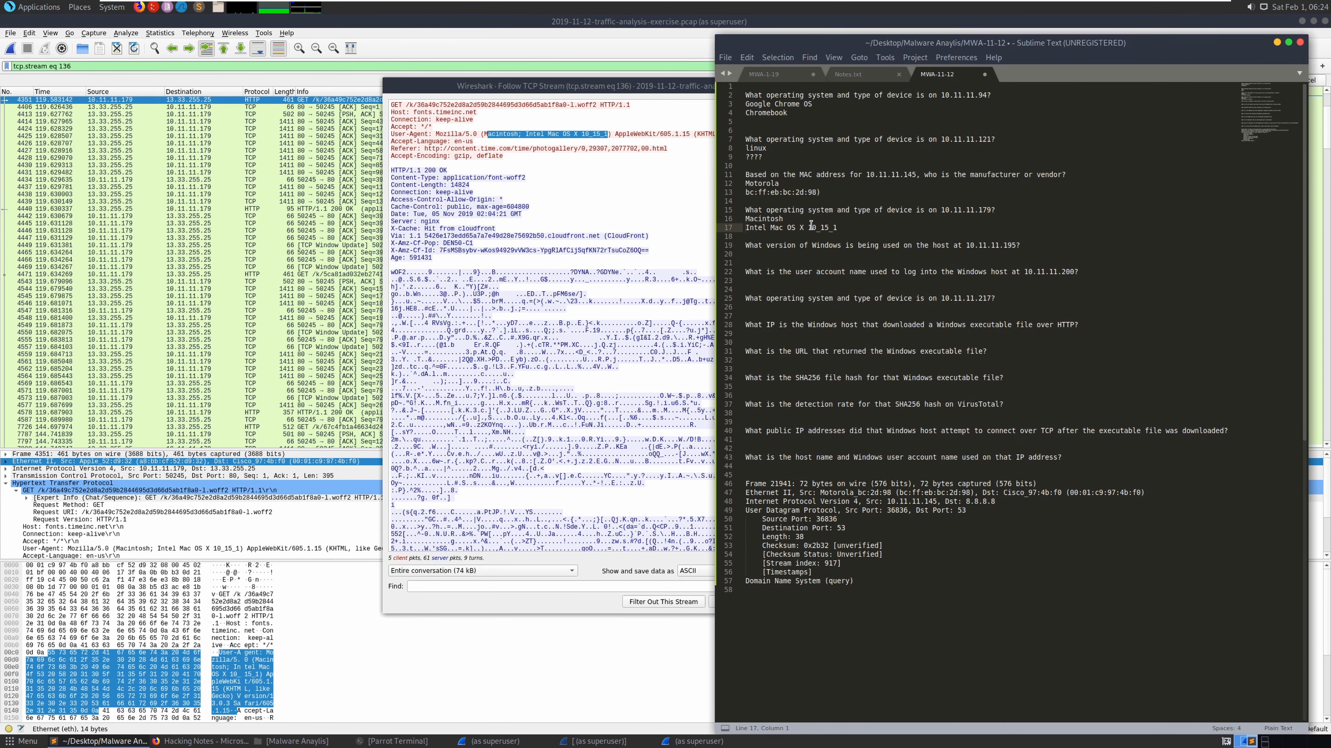
key("Delete")
key("Delete")
key("Delete")
key("Delete")
key("Delete")
key("Delete")
- Copy the address 10.11.11.195 from the next question
left_click_drag(1021, 247, 965, 246)
right_click(978, 252)
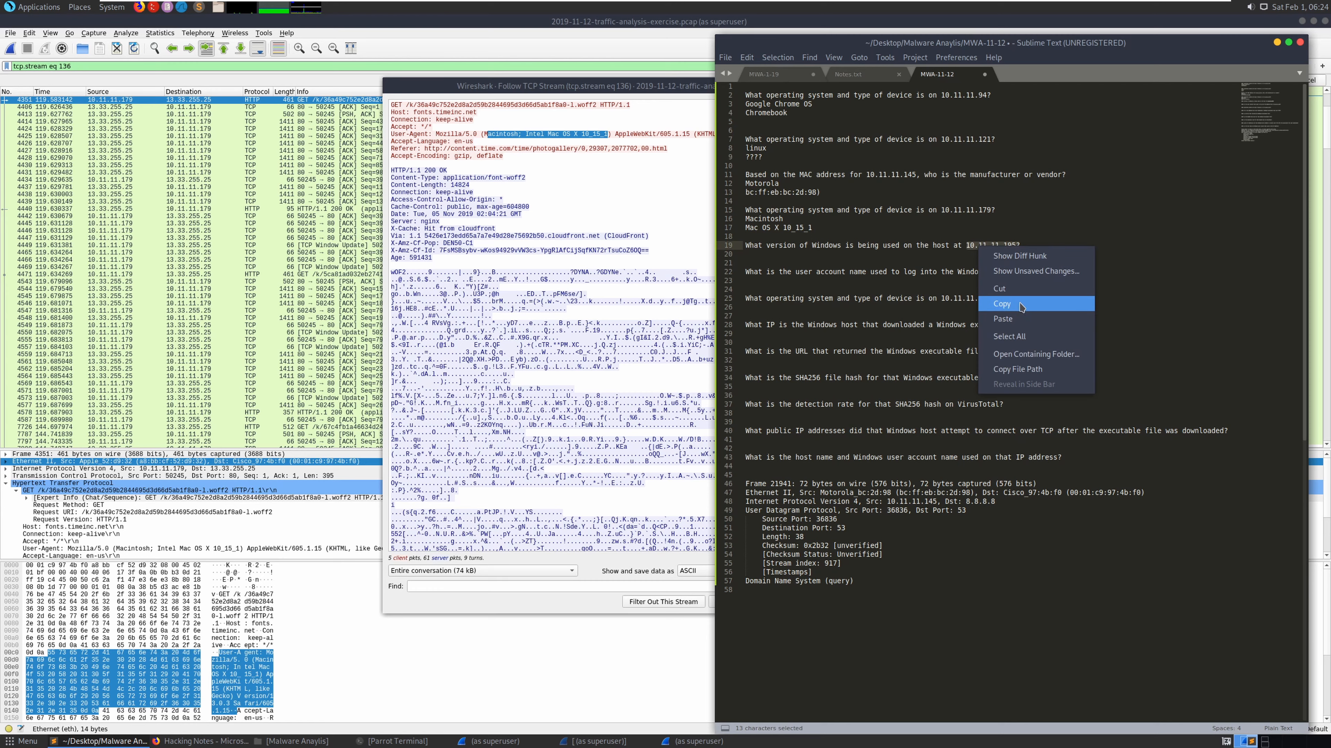
left_click(1001, 304)
left_click(95, 68)
- Replace the display filter with the partial filter 'ip.addr == 10.11.11.195 &&'
key("ctrl+a")
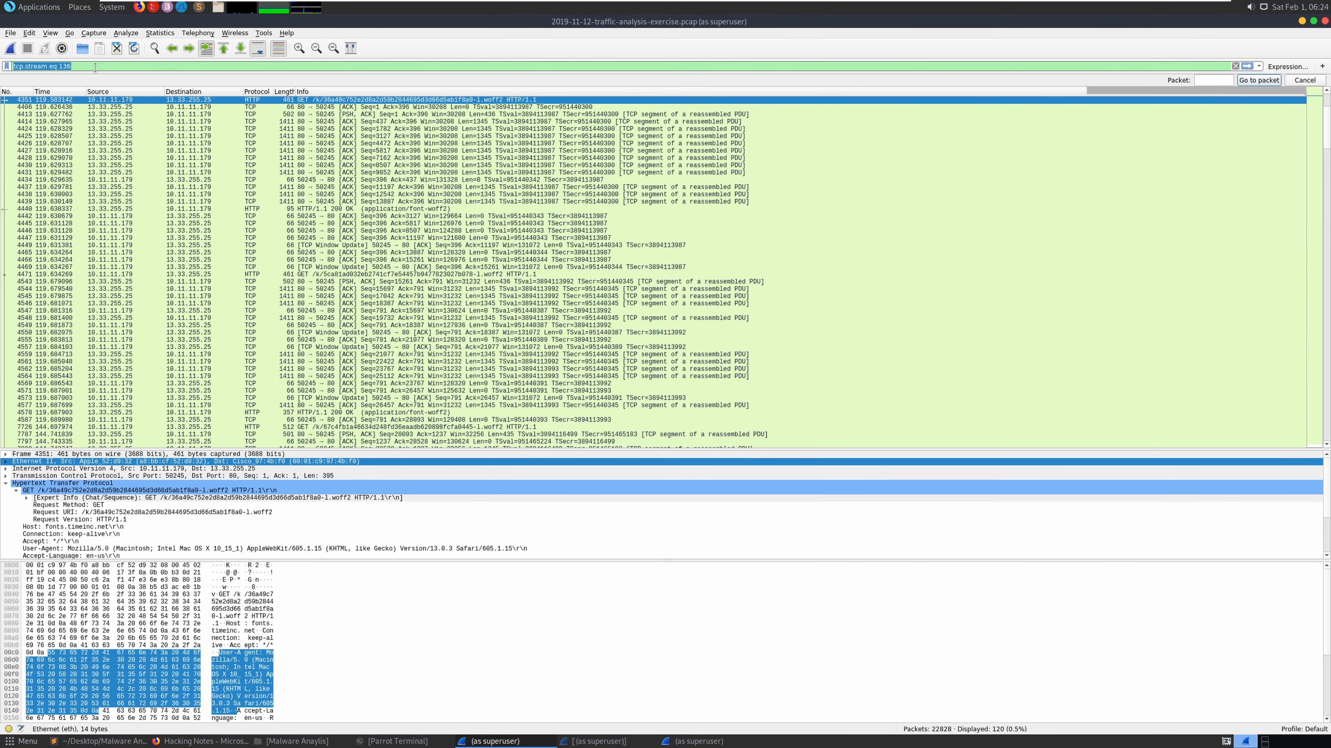
type("ip.")
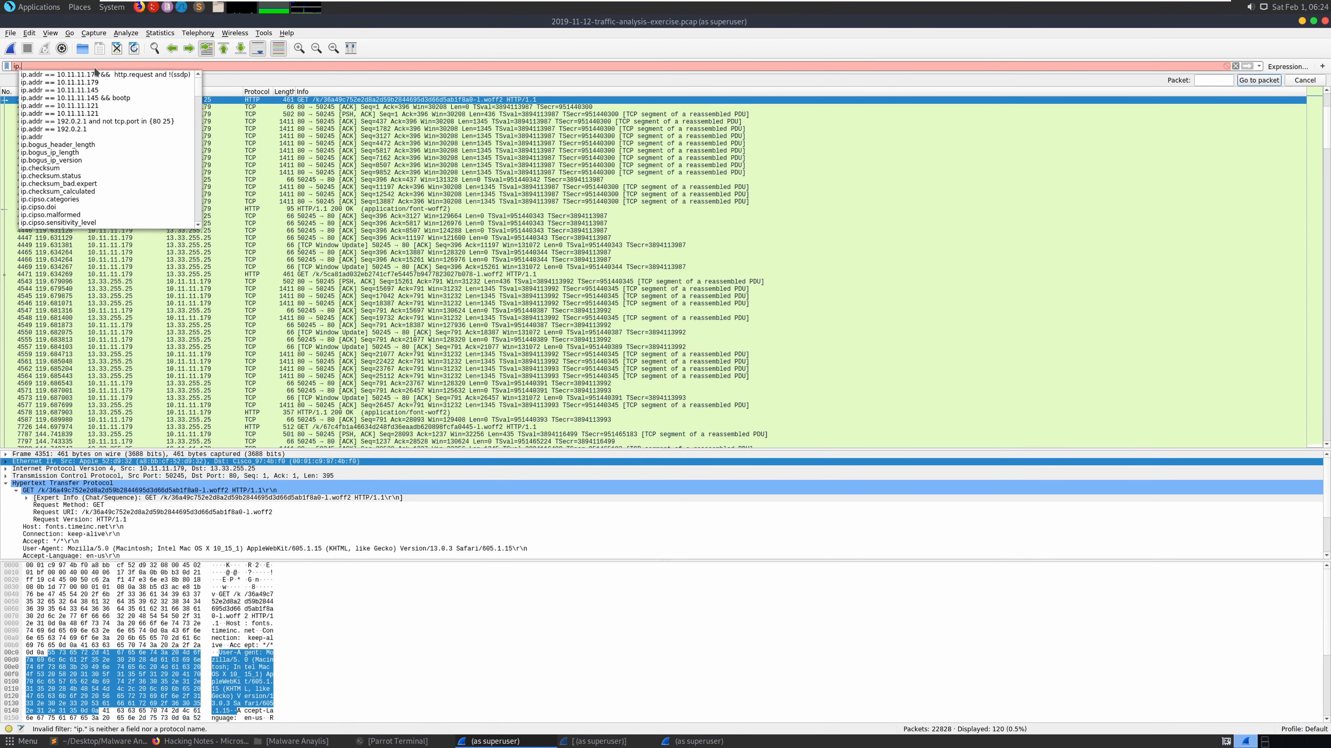
type("addr == 10.11.11.195?")
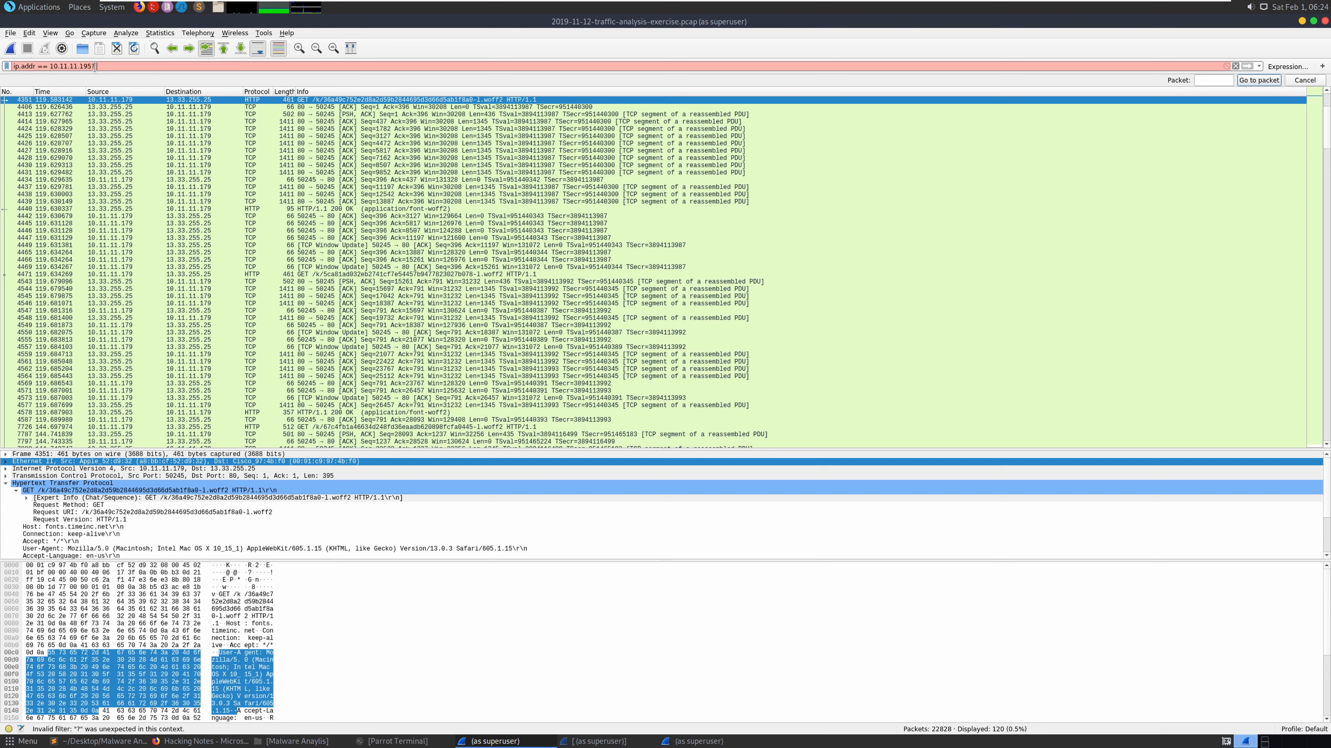
key("BackSpace")
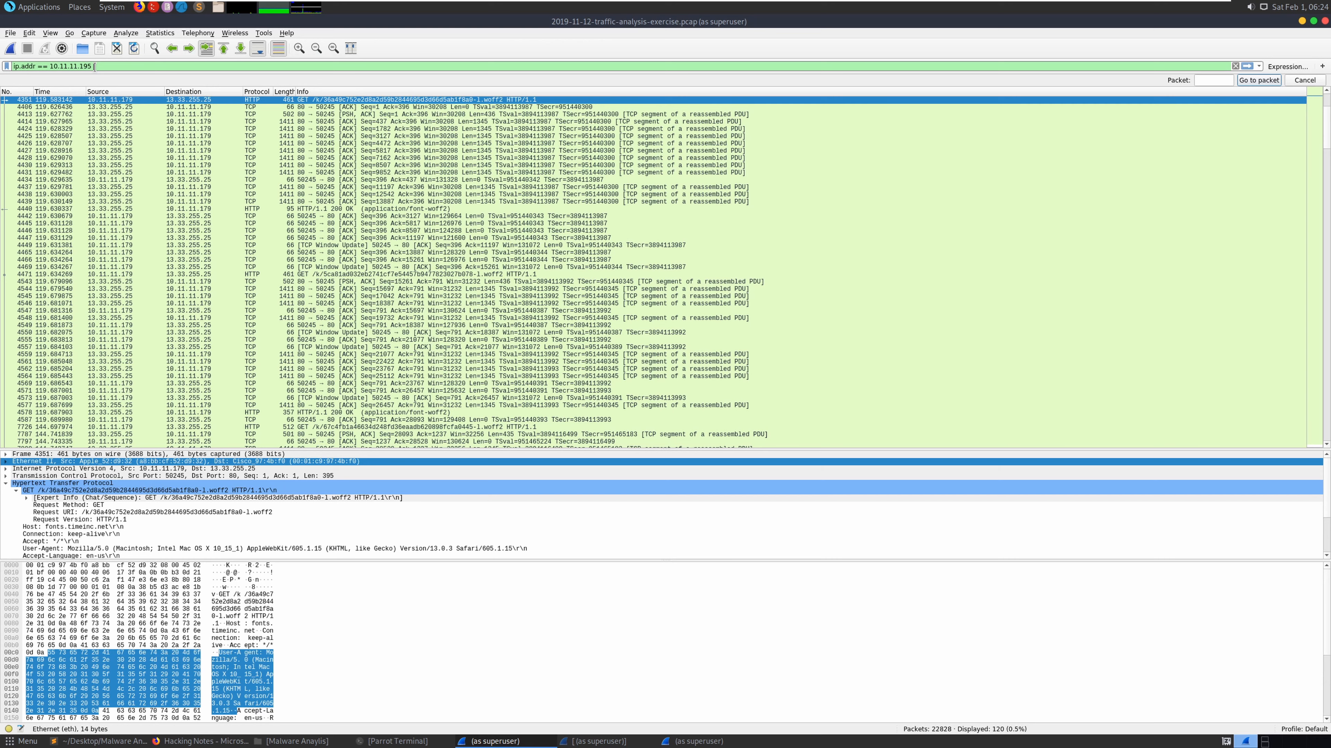
type("&&")
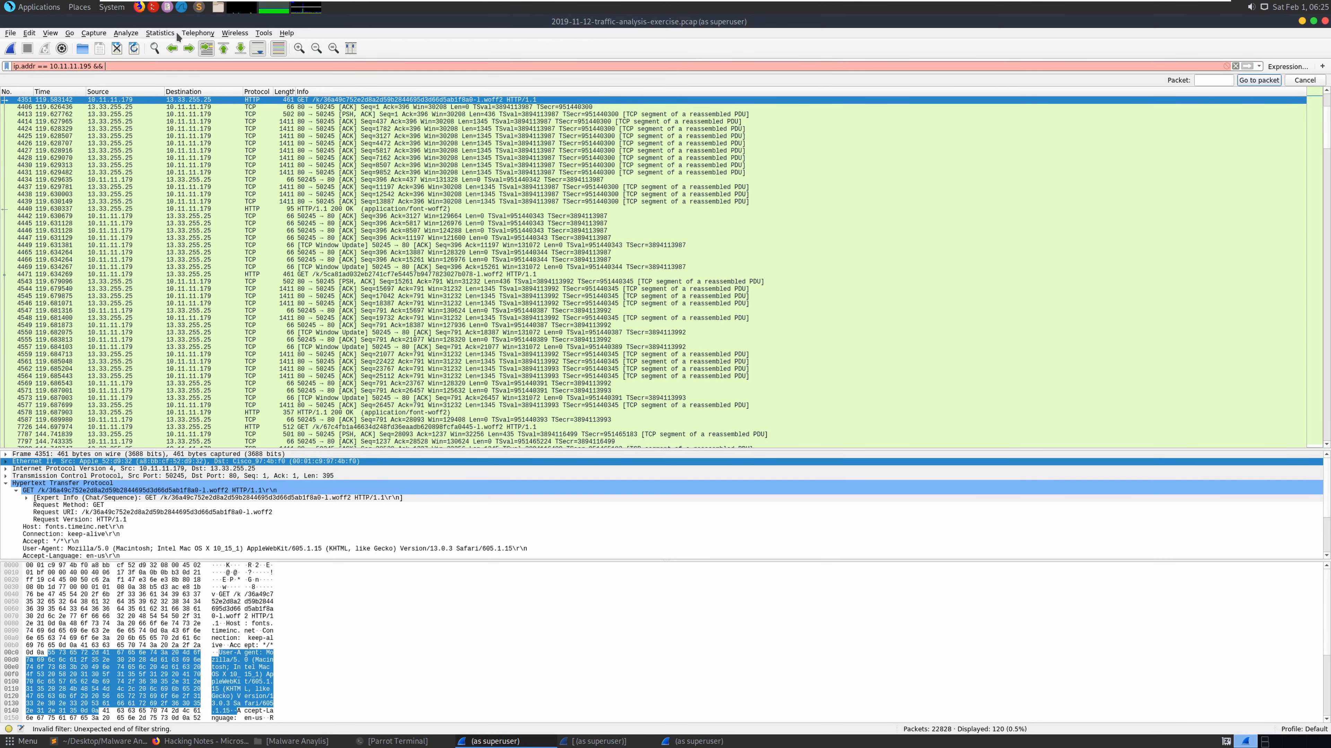
left_click(225, 743)
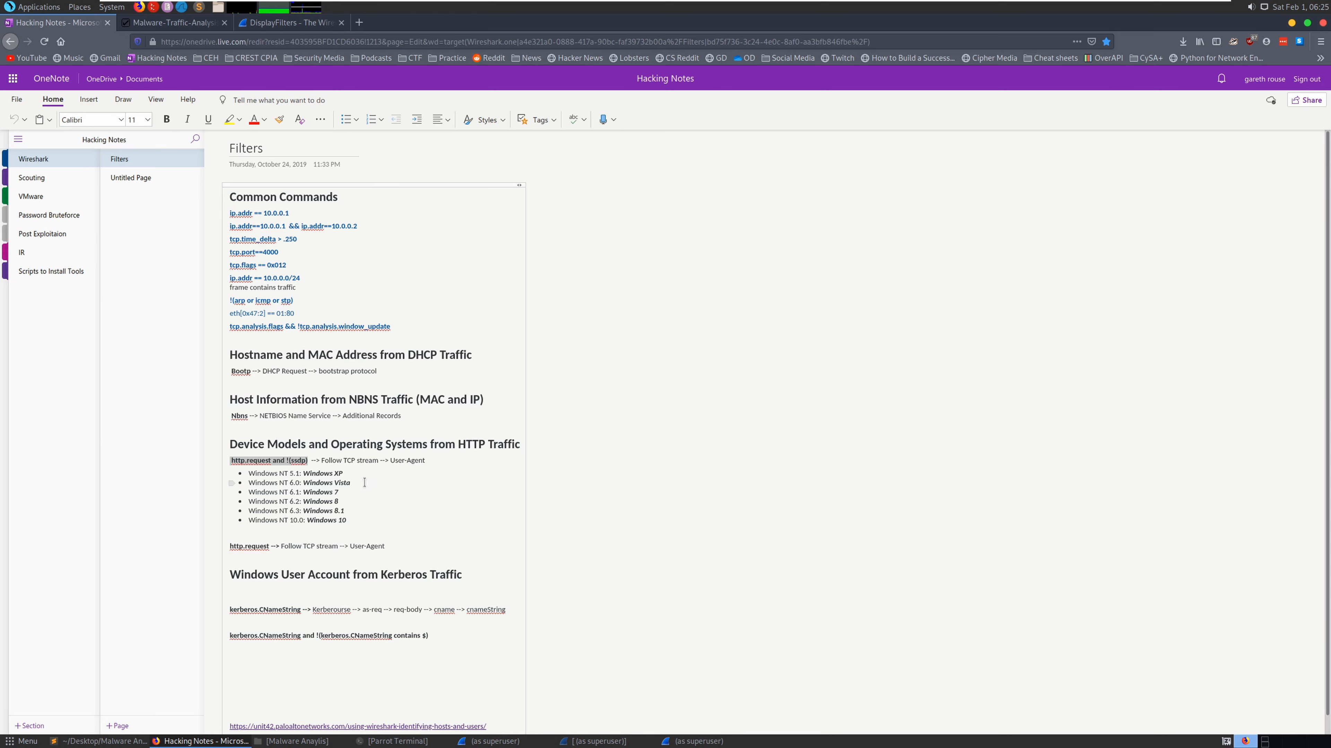
- Copy the 'http.request and !(ssdp)' filter text from the OneNote notes
right_click(281, 463)
left_click(305, 485)
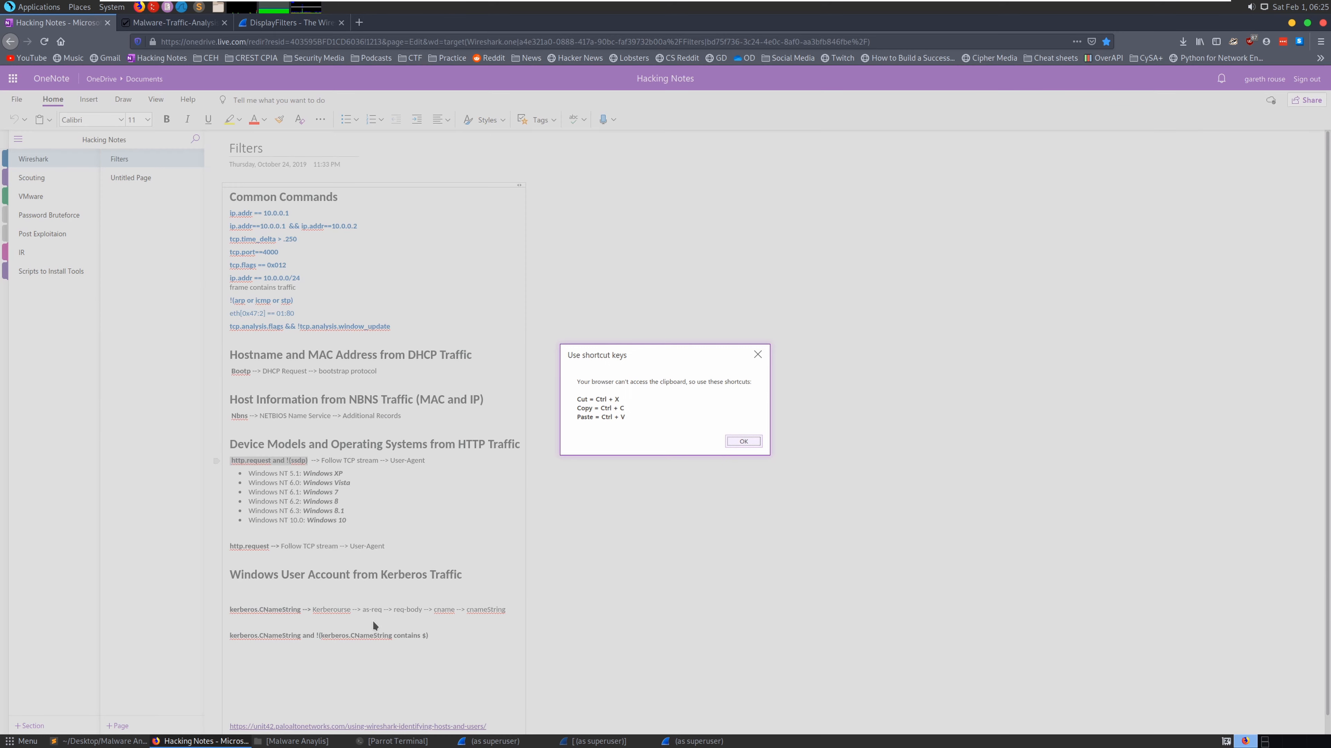
left_click(738, 442)
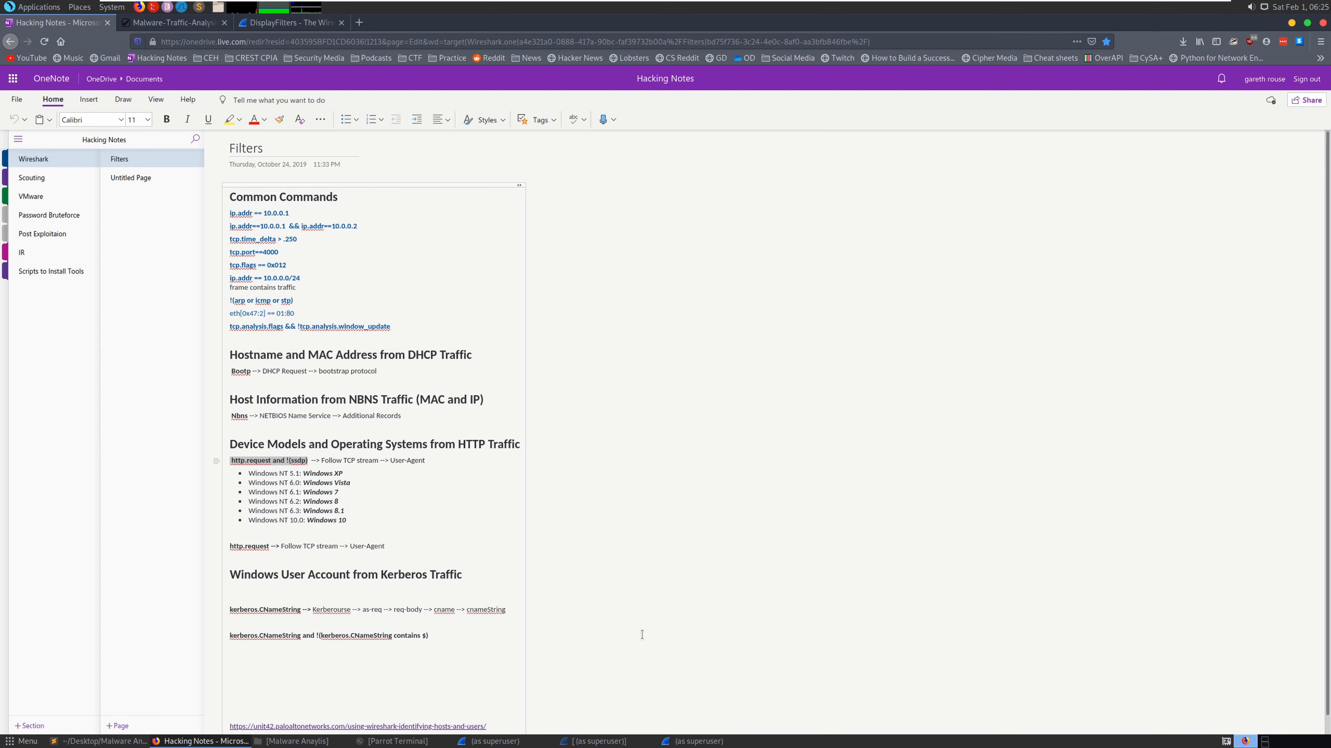
- Close the leftover window from the taskbar and return to Wireshark
left_click(673, 745)
left_click(674, 745)
right_click(673, 743)
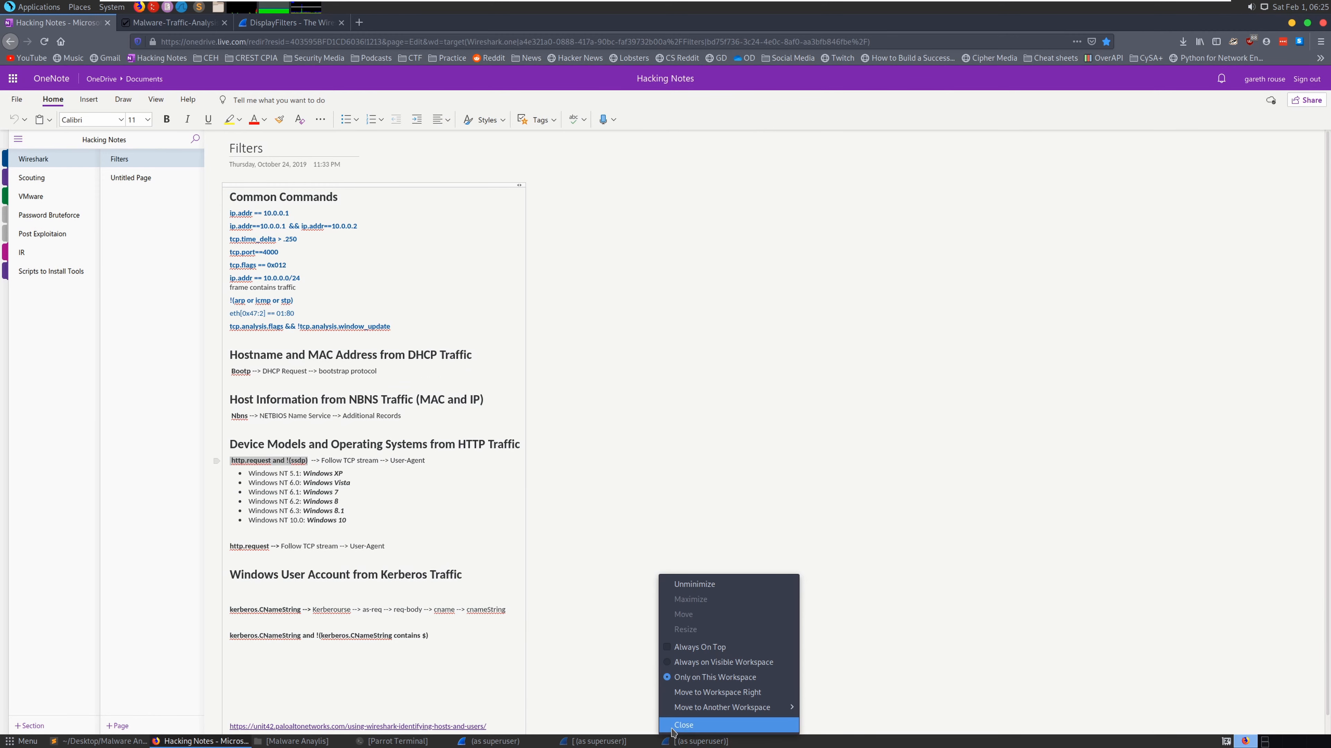
left_click(676, 727)
right_click(604, 740)
left_click(603, 728)
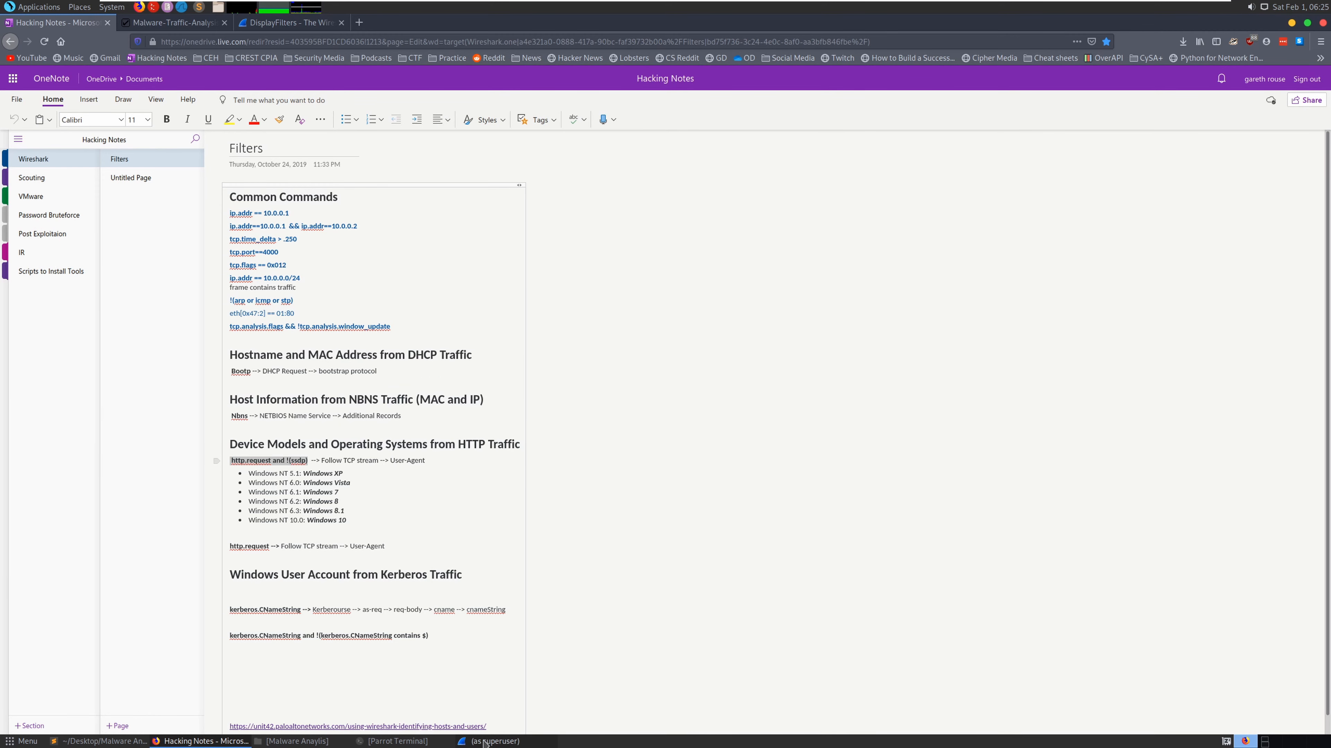
key("alt+Tab")
key("alt+Tab")
key("alt+Tab")
key("alt+Tab")
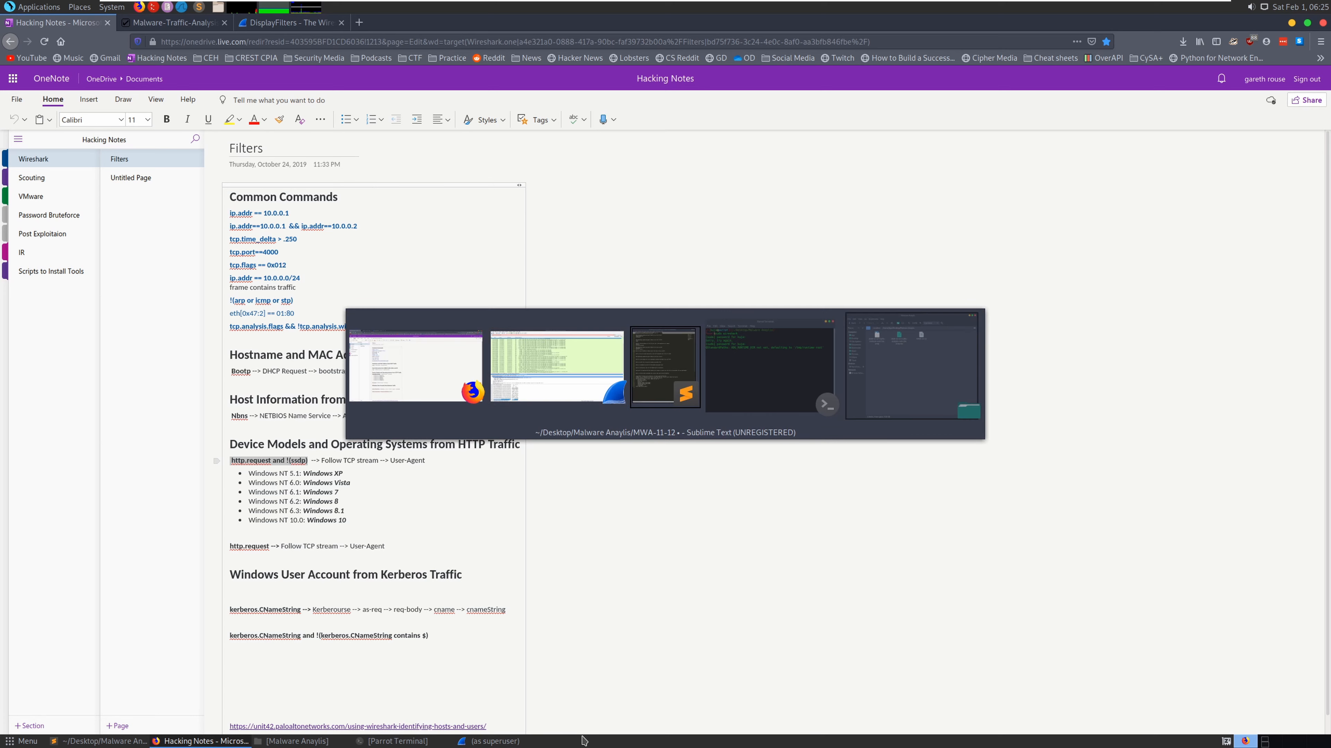
key("alt+Tab")
key("alt+Tab")
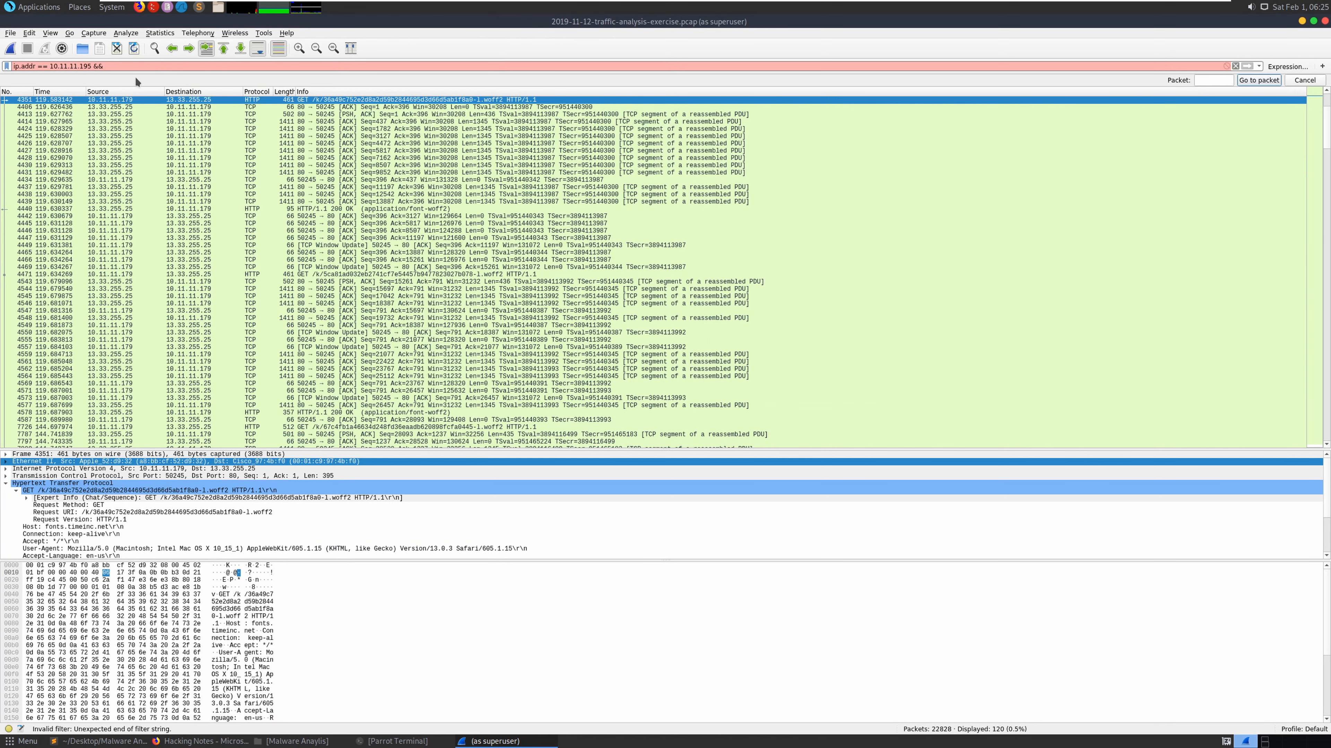
- Complete the filter with 'http.request and !(ssdp)' and follow one 10.11.11.195 request's TCP stream
key("ctrl+v")
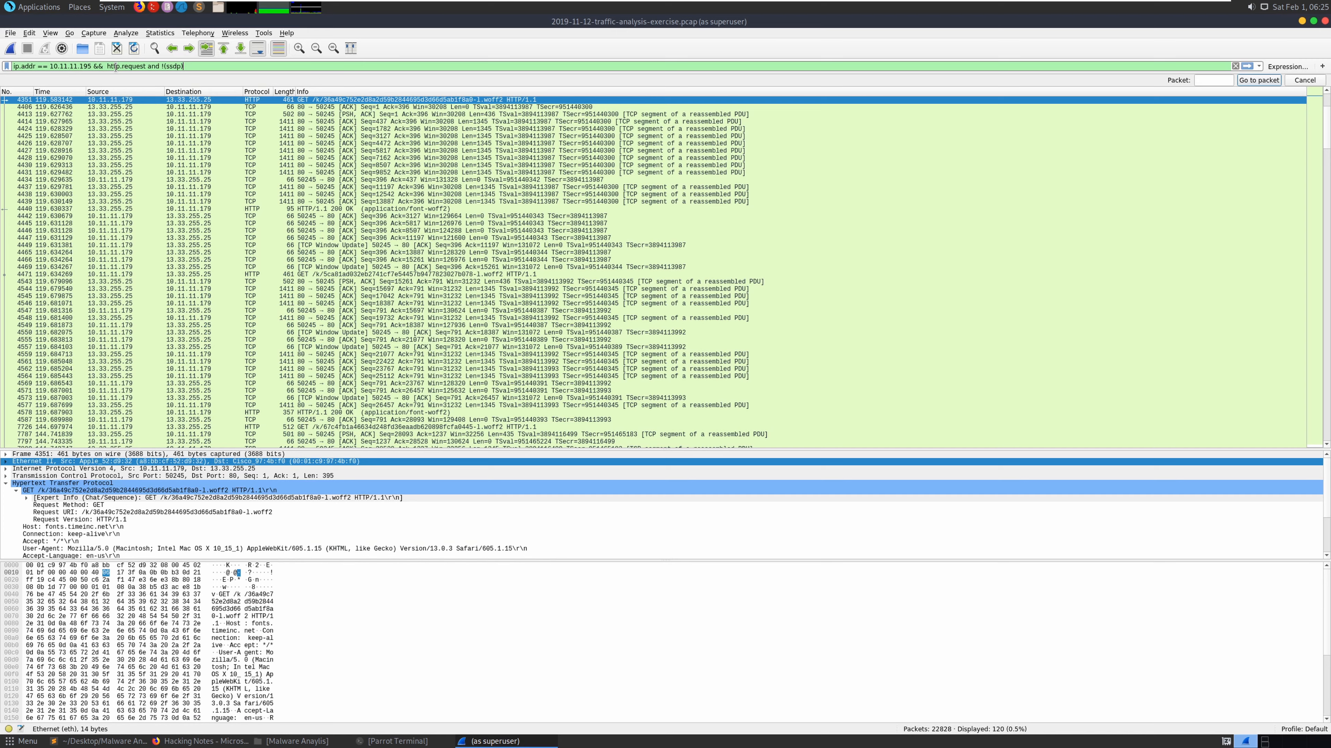
key("Return")
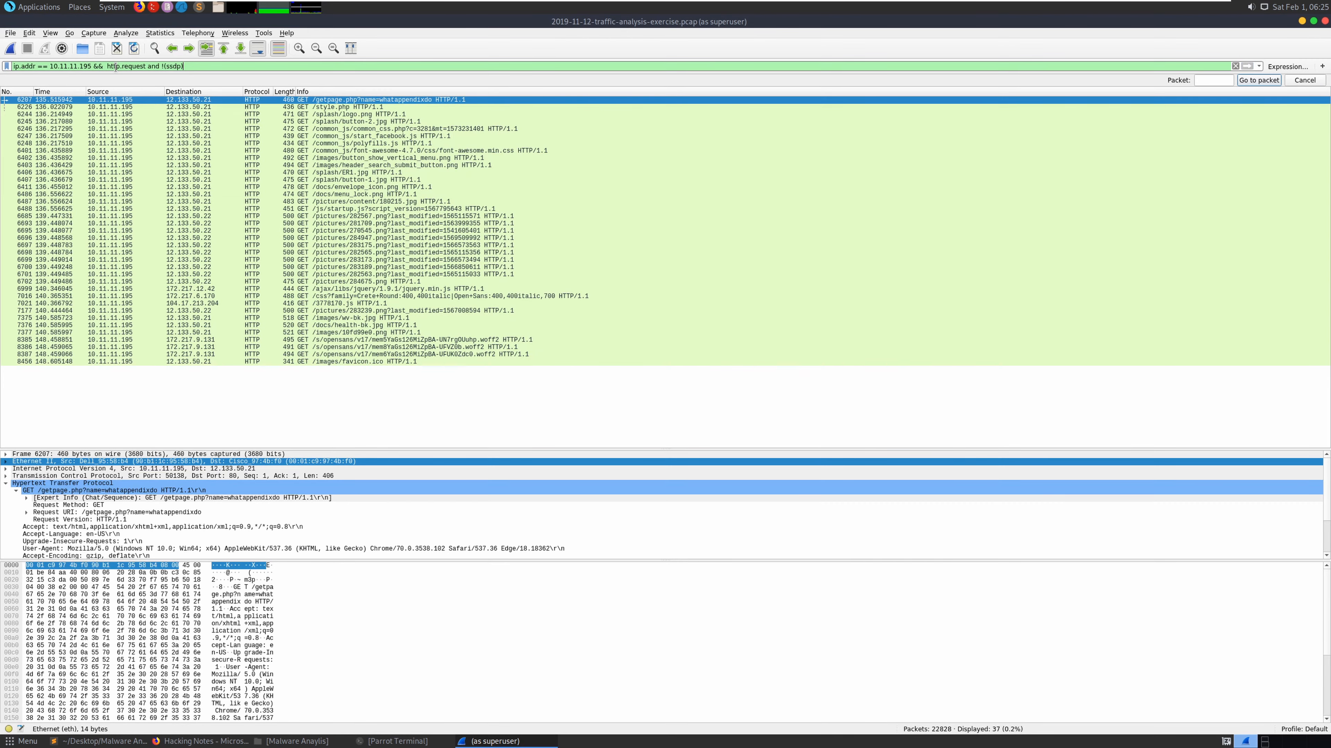
right_click(460, 231)
mouse_move(602, 372)
left_click(665, 372)
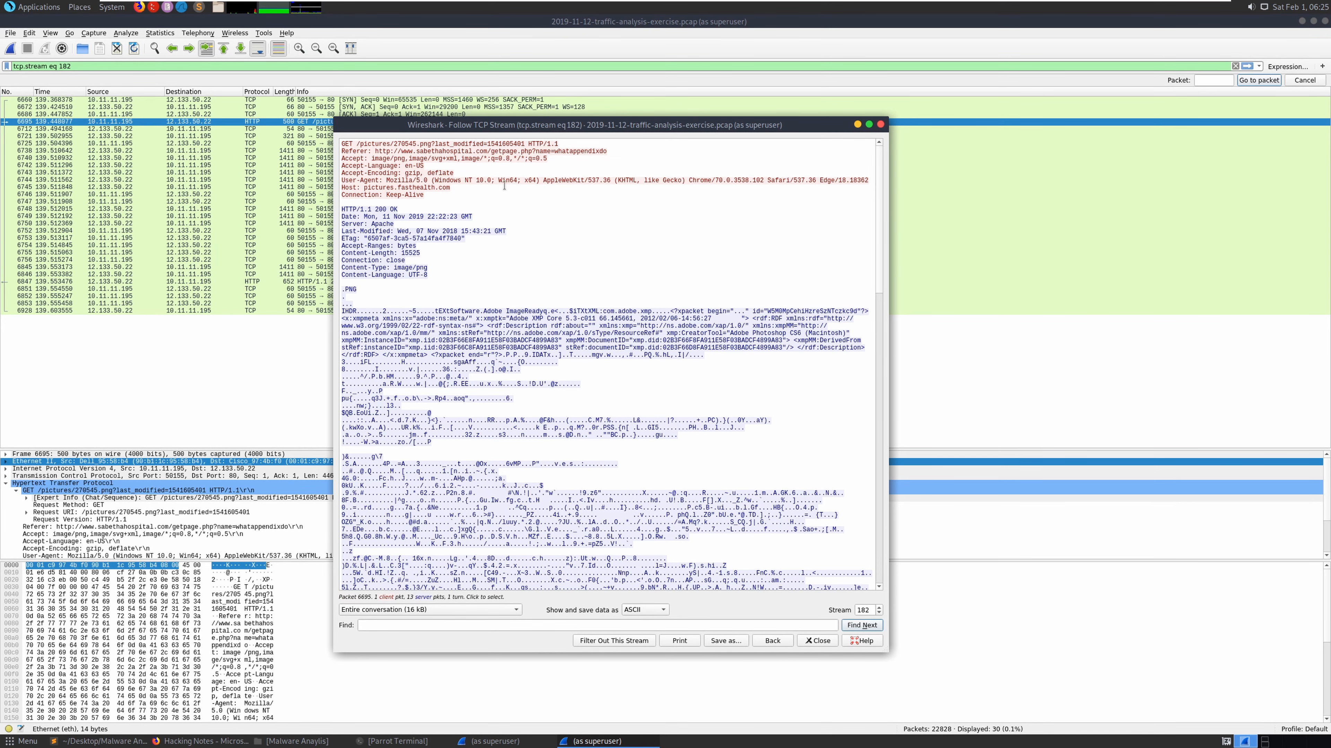
- Copy 'Windows NT 10.0' from the User-Agent for the notes answer
left_click_drag(434, 182, 491, 181)
right_click(491, 181)
left_click(509, 189)
left_click(100, 741)
left_click(790, 253)
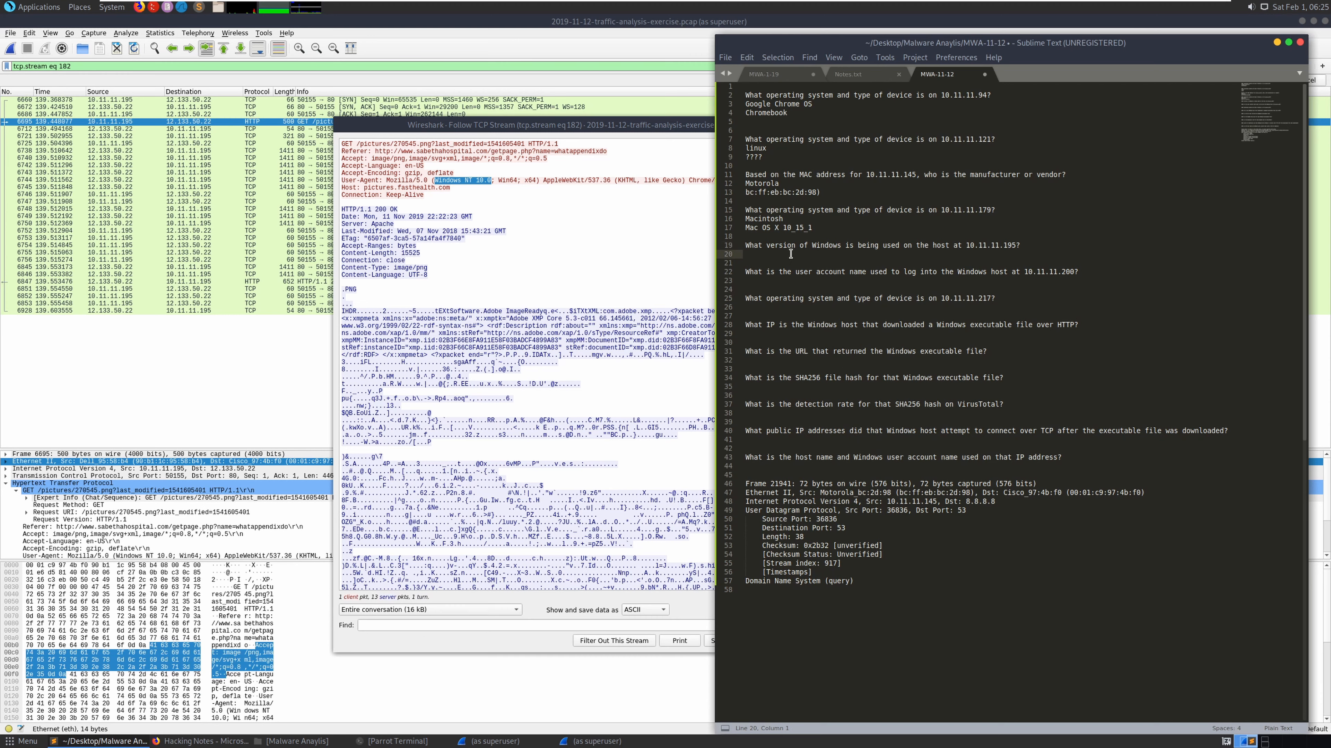
- Answer the 10.11.11.195 question with 'Windows 10 x64'
type("WIndows 10 64bit")
key("BackSpace")
key("BackSpace")
key("BackSpace")
key("BackSpace")
key("BackSpace")
type("x64")
- Copy the address 10.11.11.200 from the next question
left_click(830, 279)
left_click_drag(1074, 273, 1024, 272)
left_click(1027, 272)
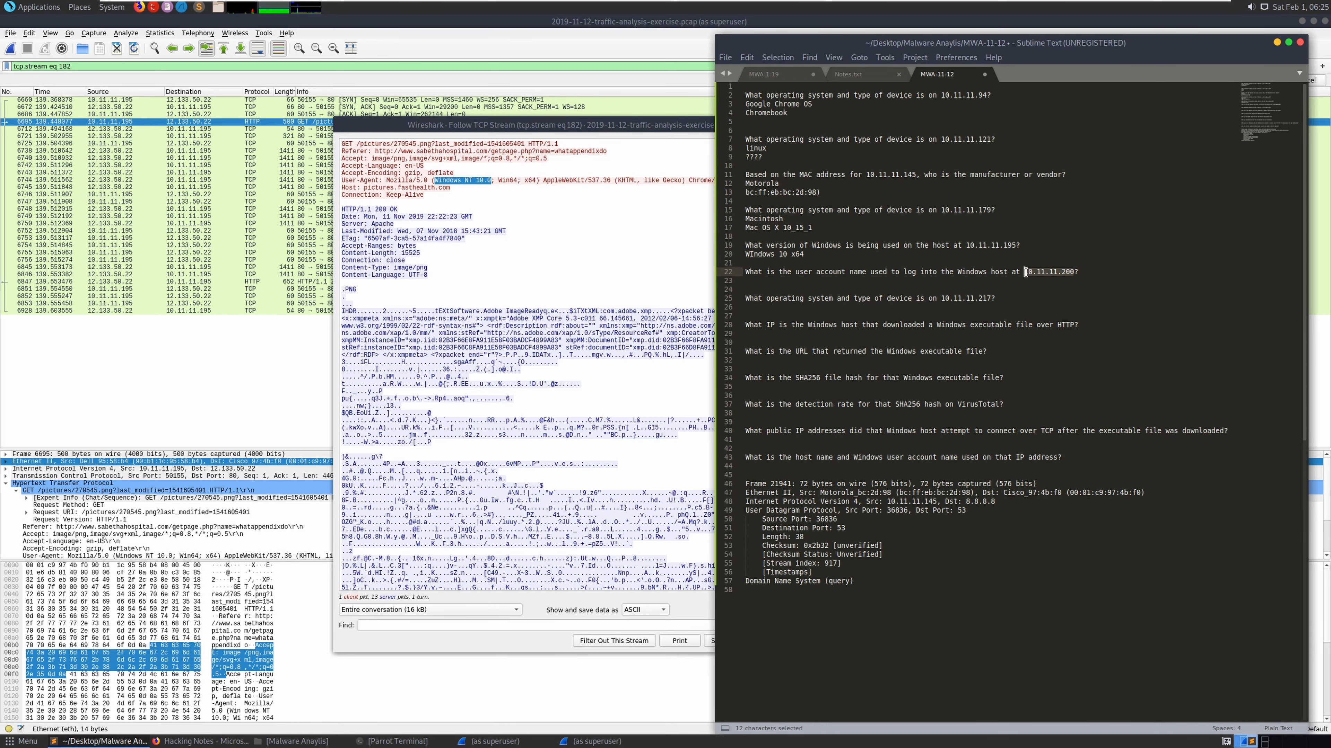
right_click(1046, 279)
left_click(1065, 330)
left_click(692, 234)
- Close the followed stream and select the old display filter text for replacement
left_click(880, 124)
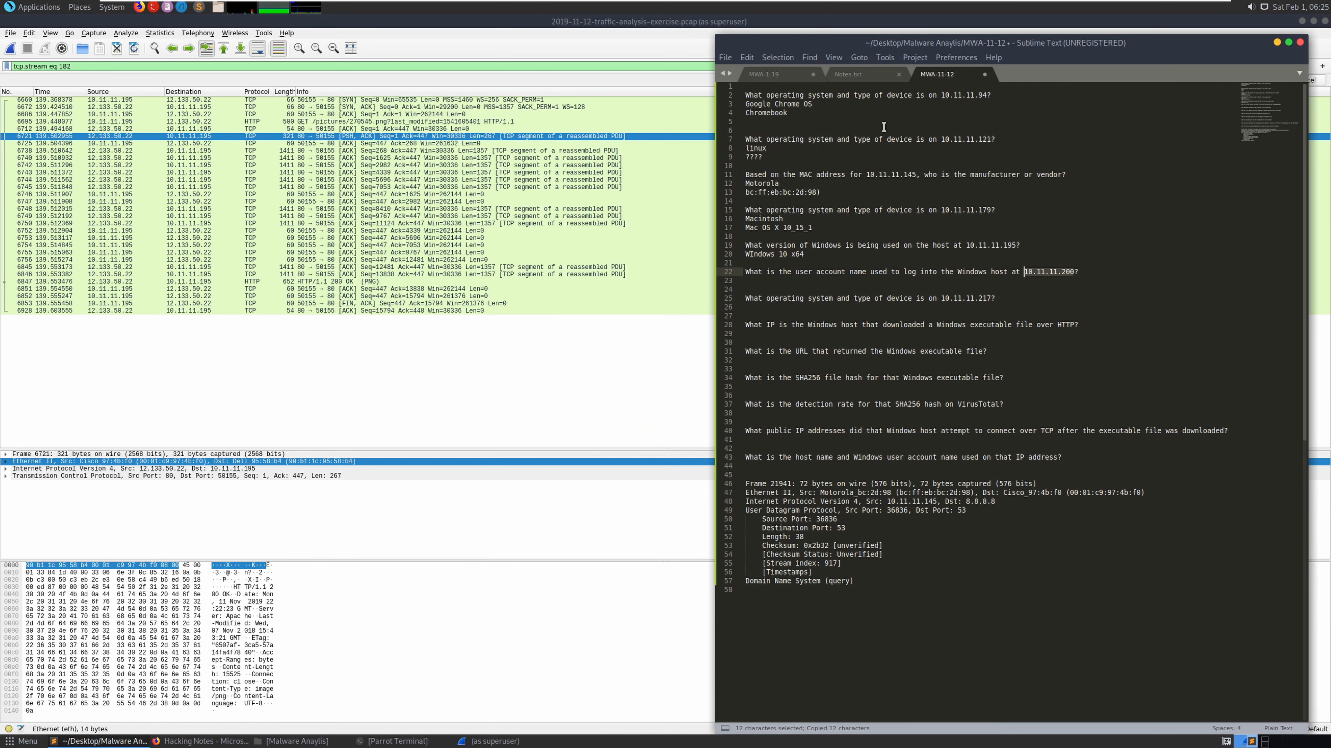
left_click(442, 69)
triple_click(440, 67)
right_click(440, 67)
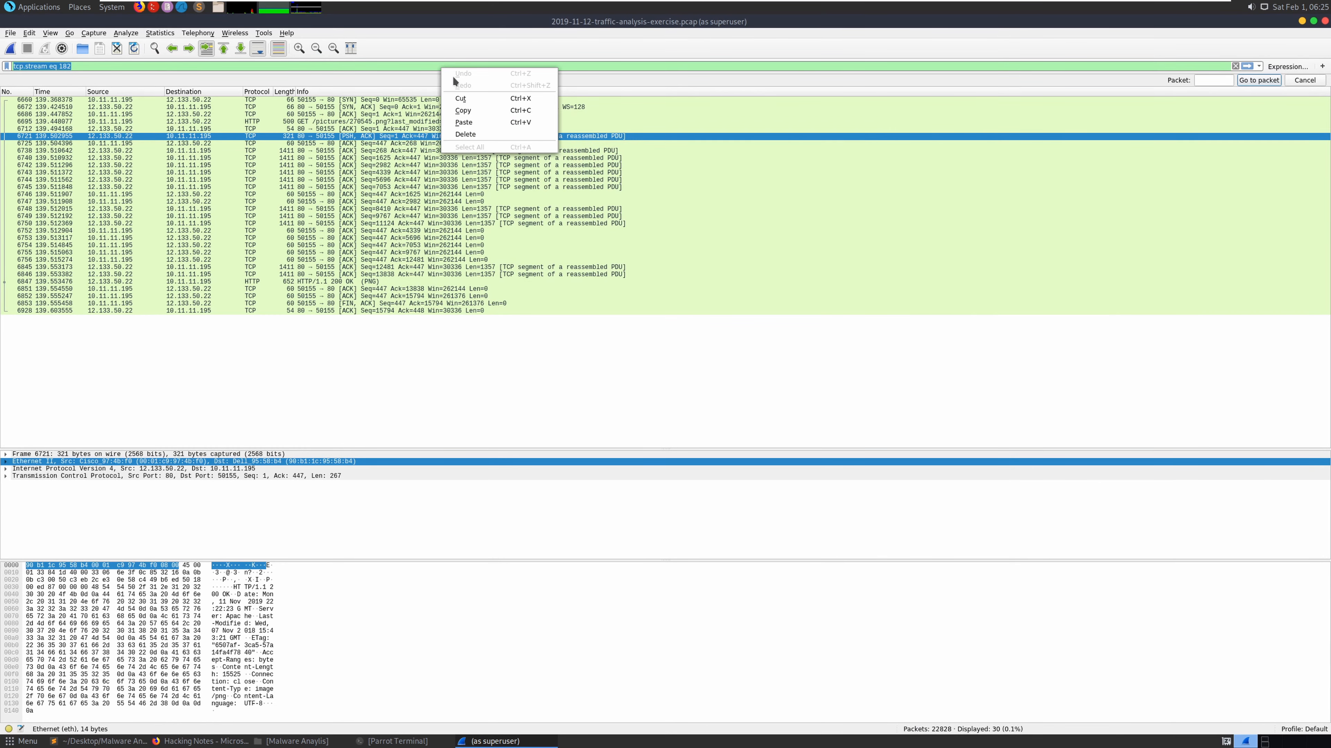
left_click(471, 107)
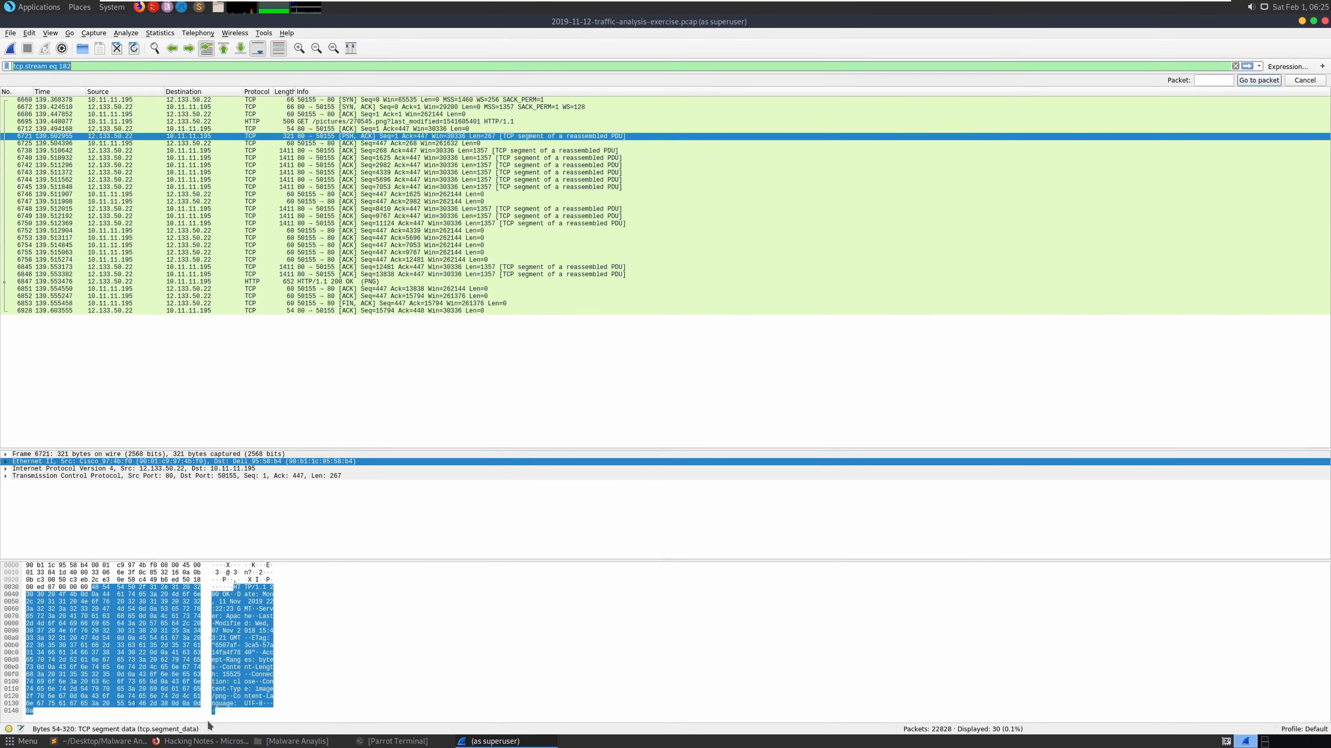
- Start the display filter with 'ip.addr == 10.11.11.200 &&'
left_click(100, 741)
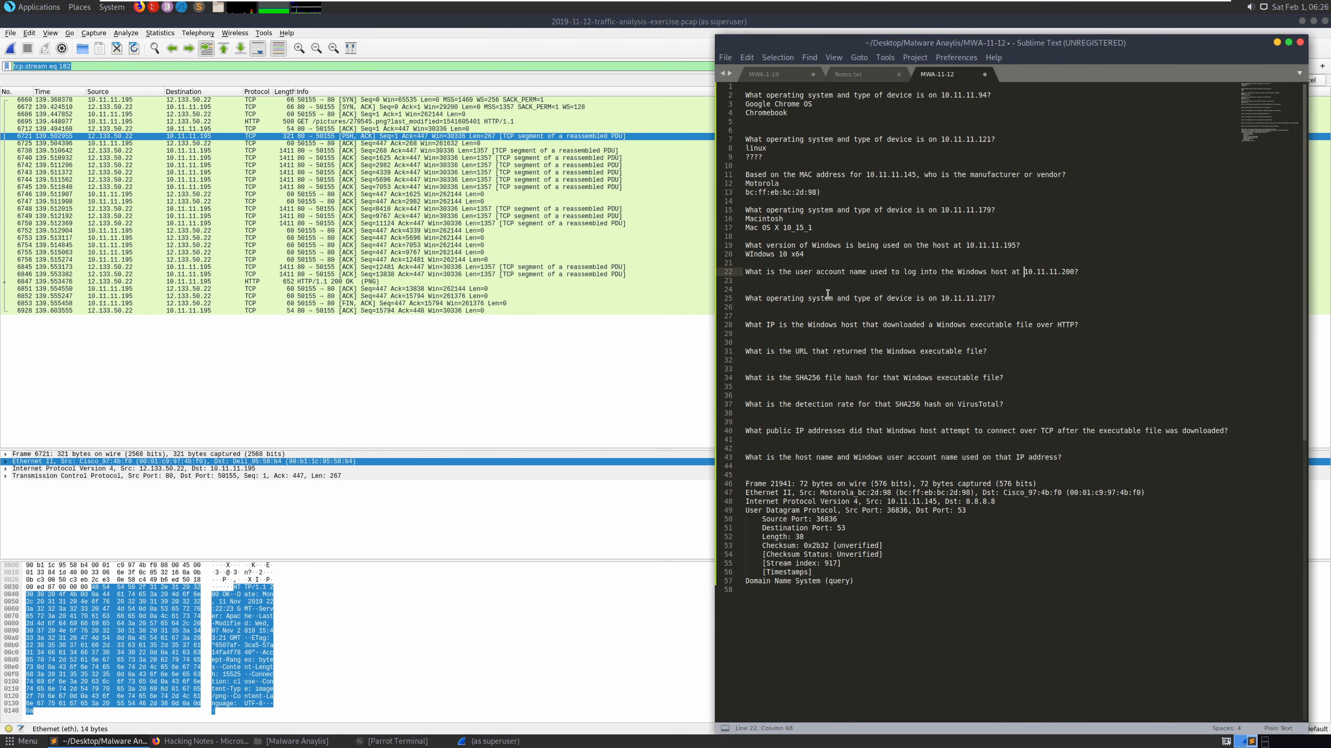
left_click_drag(1078, 272, 1024, 274)
key("ctrl+c")
left_click(261, 80)
key("ctrl+v")
key("BackSpace")
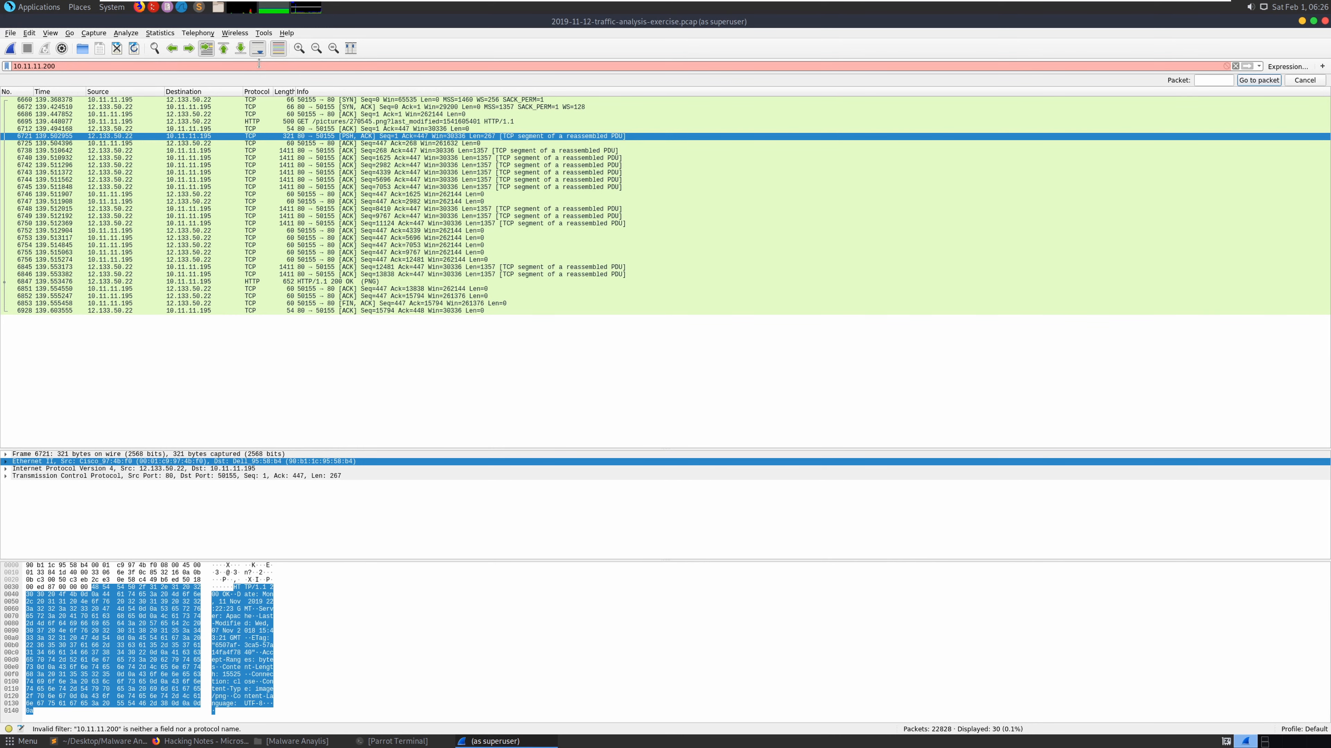
key("Home")
type("ip.addr == 10.11.11.200")
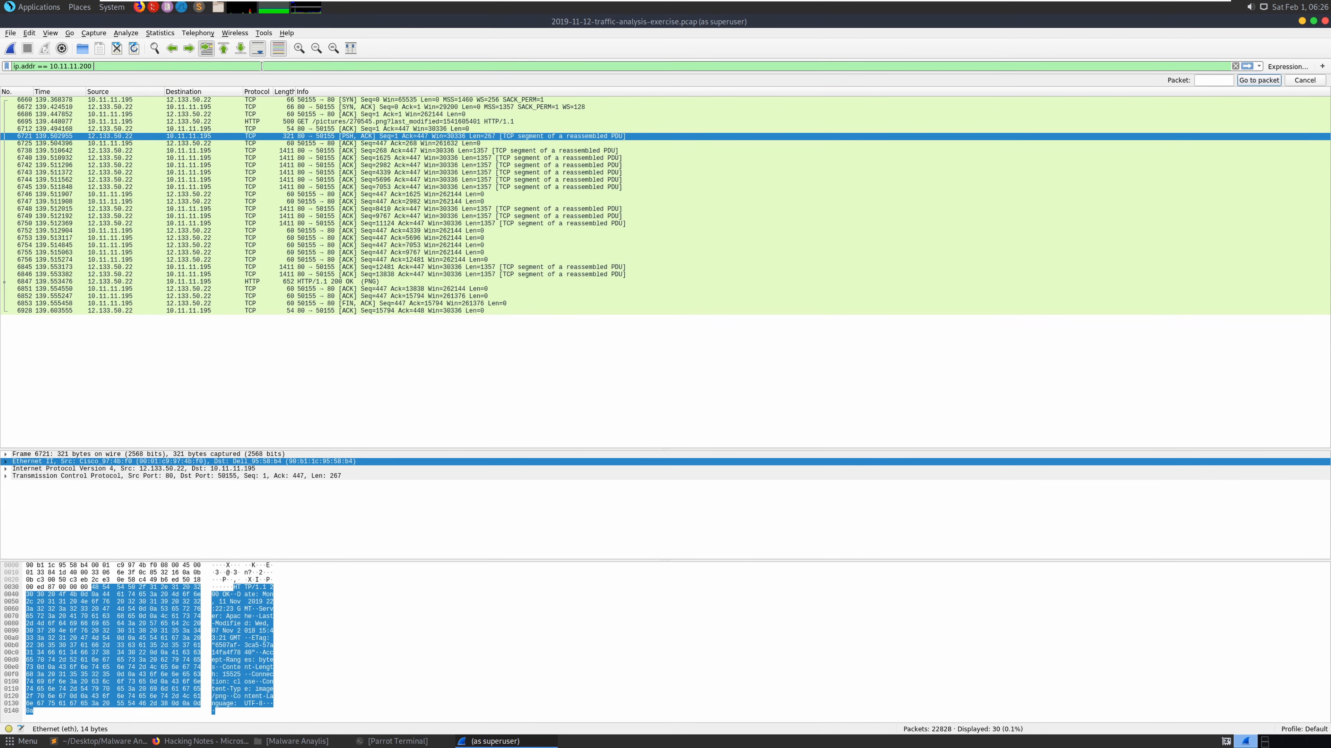
type(" &&")
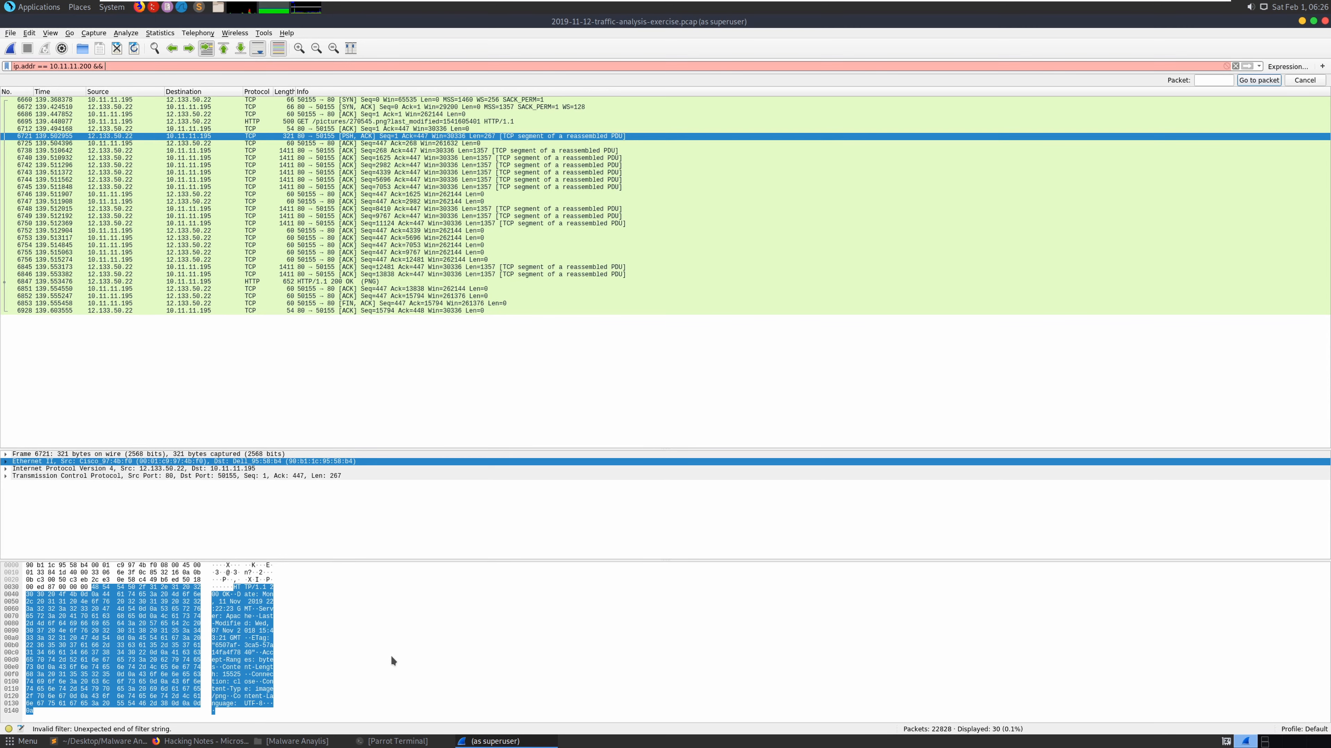
- Append 'kerberos.CNameString and !(kerberos.CNameString contains $)' to the filter and apply it
left_click(202, 742)
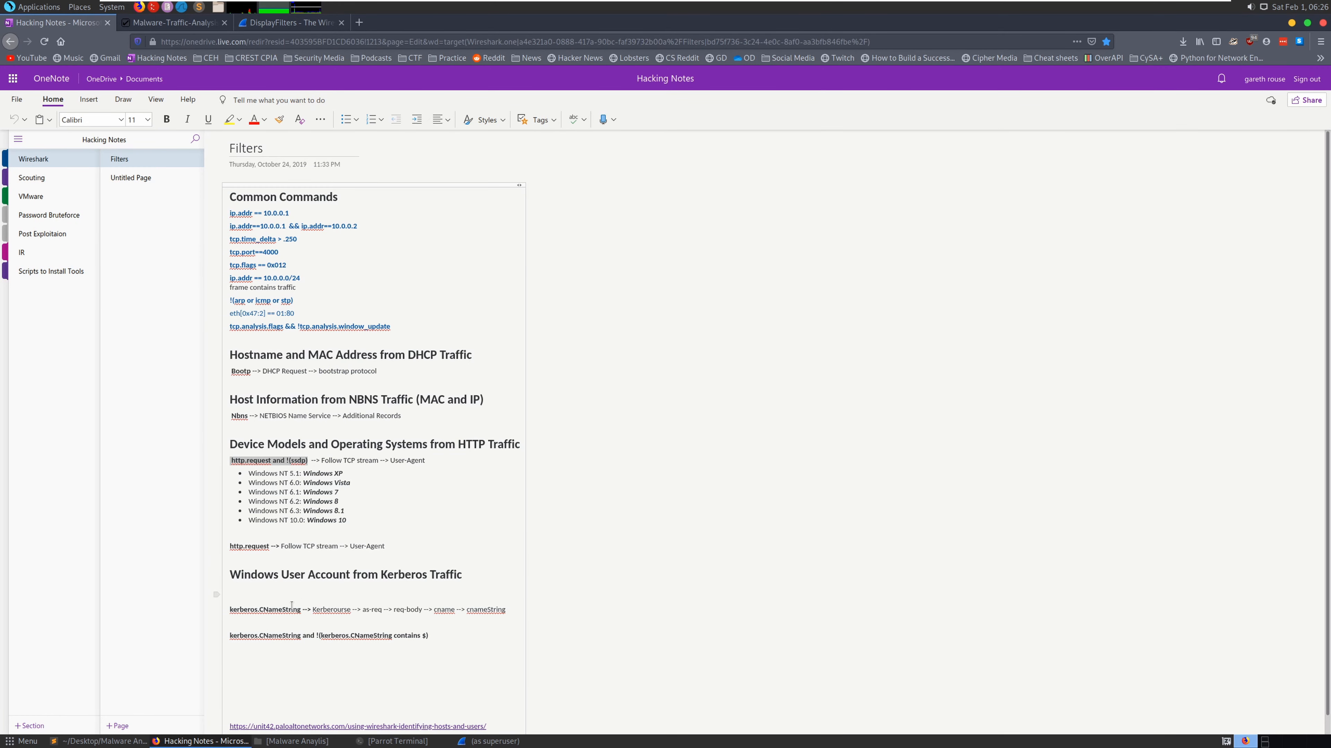
left_click_drag(448, 636, 227, 636)
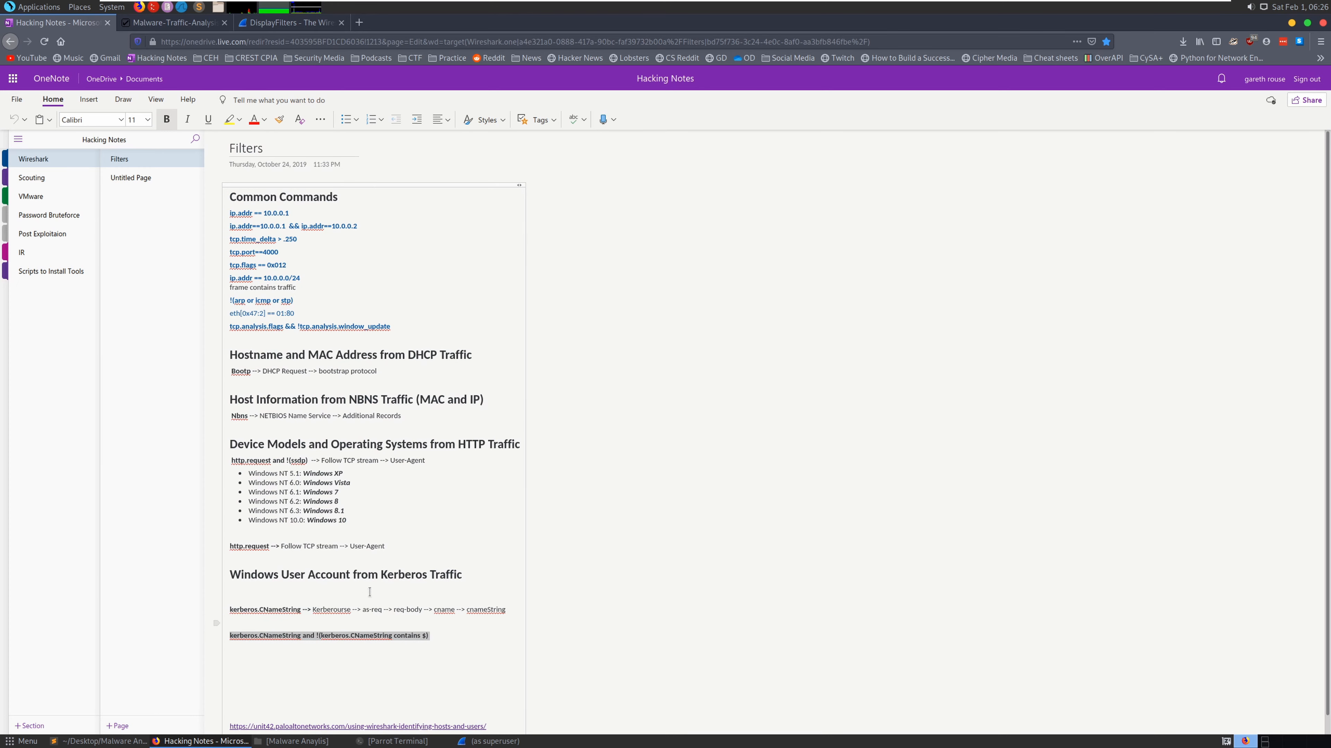
left_click(98, 740)
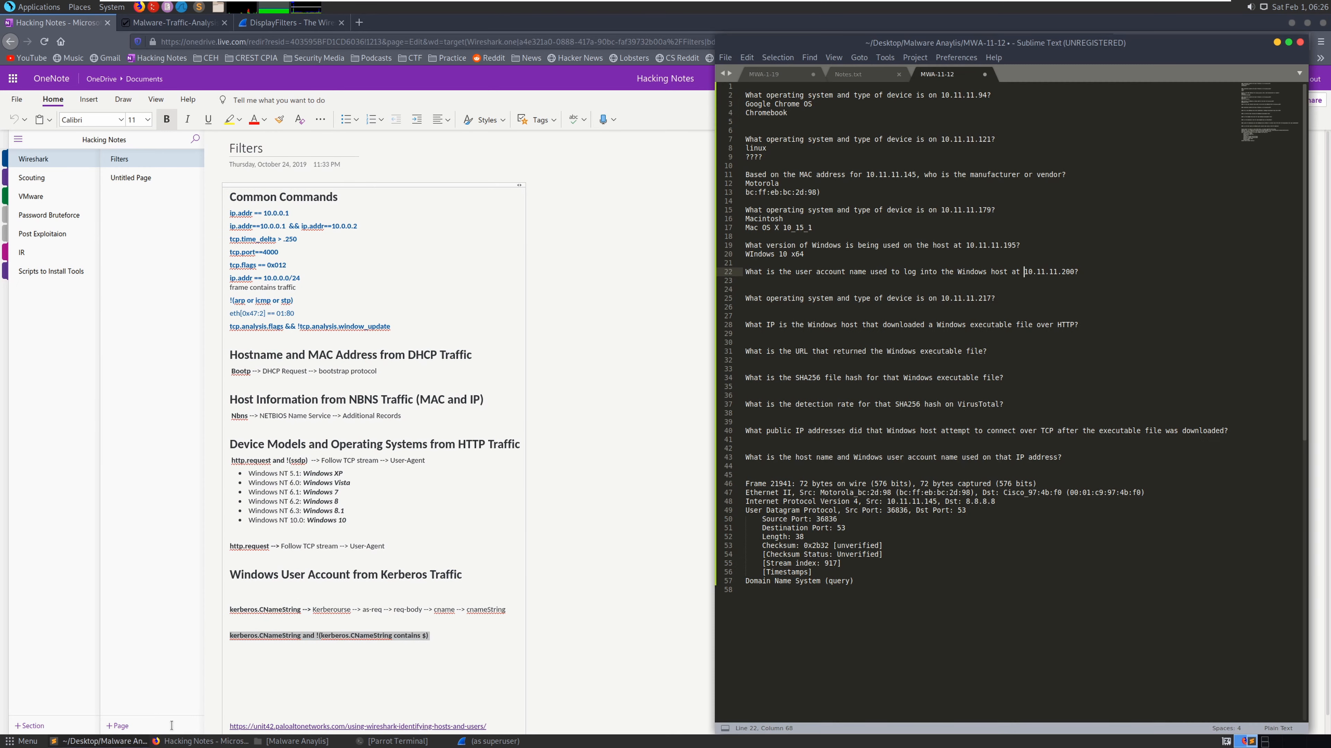
left_click(98, 740)
left_click(490, 741)
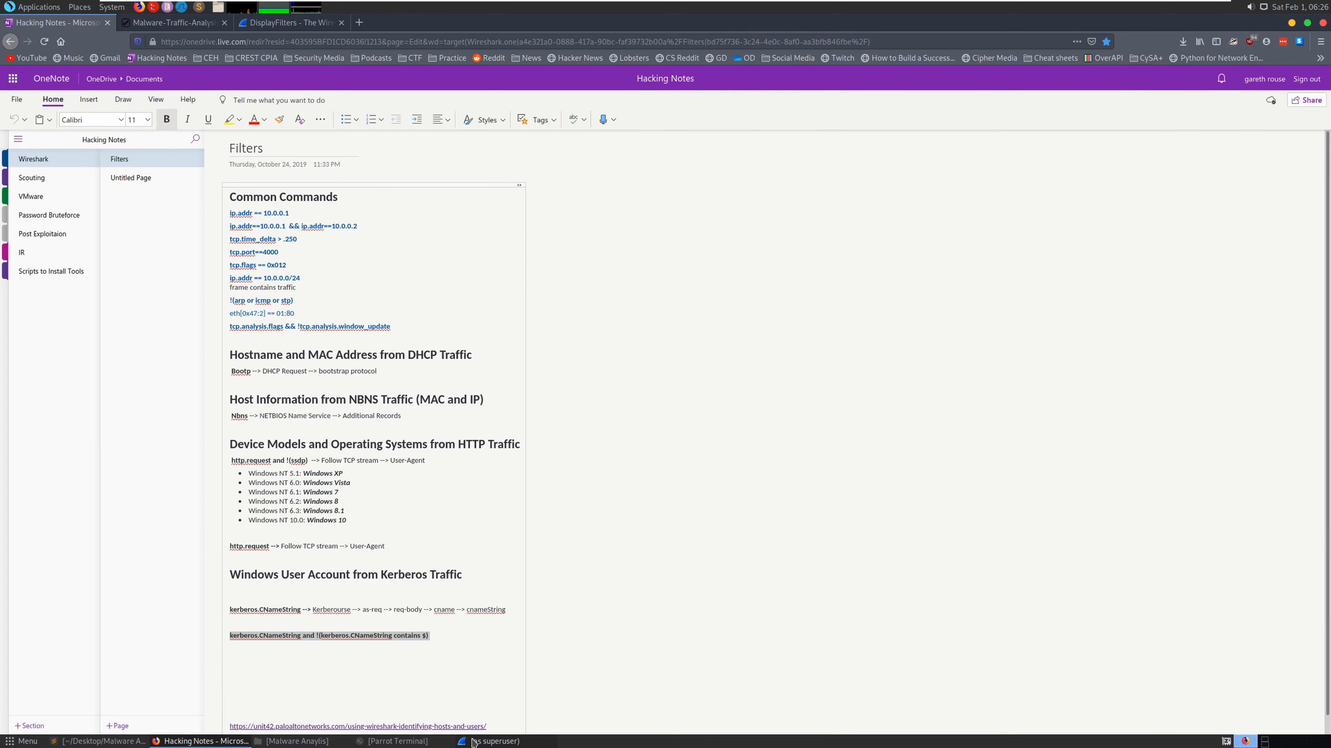
key("ctrl+v")
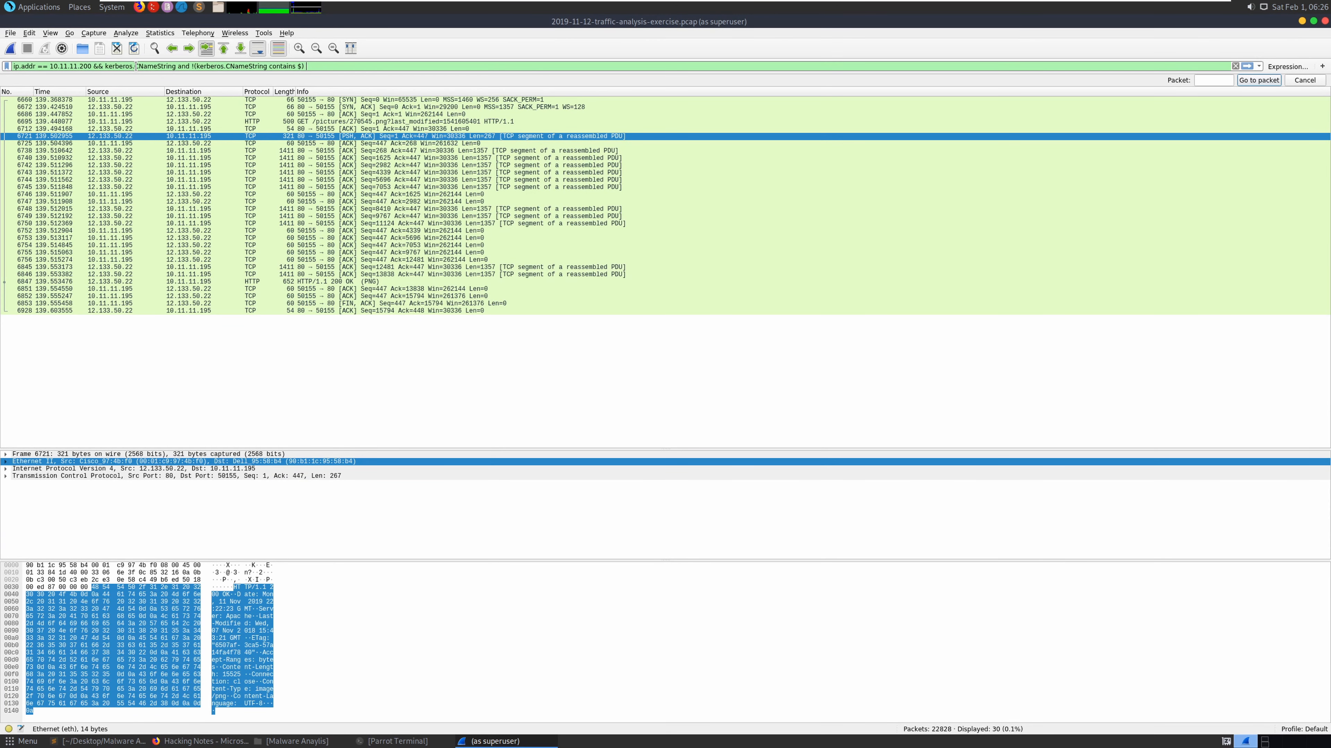
key("Return")
- Follow the TCP stream of the Kerberos TGS-REP packet 3791
left_click(305, 129)
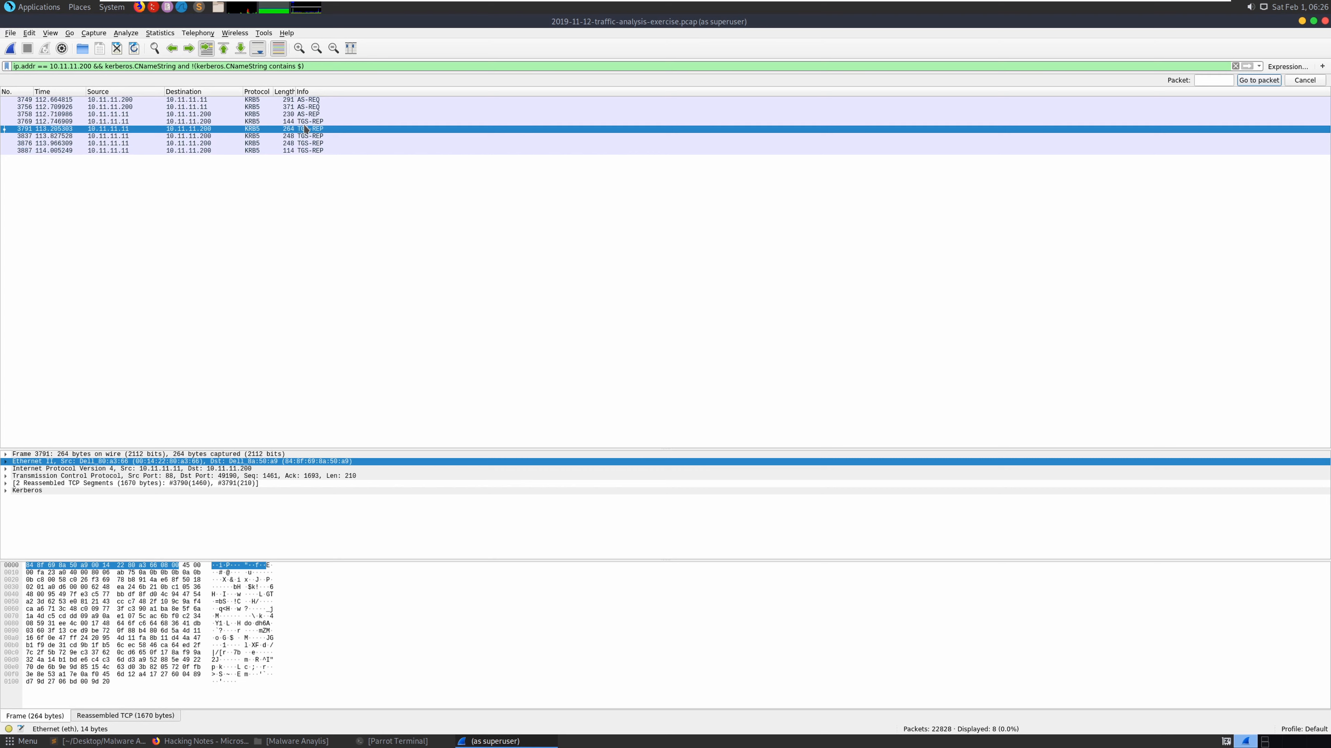
right_click(305, 129)
mouse_move(377, 266)
left_click(508, 268)
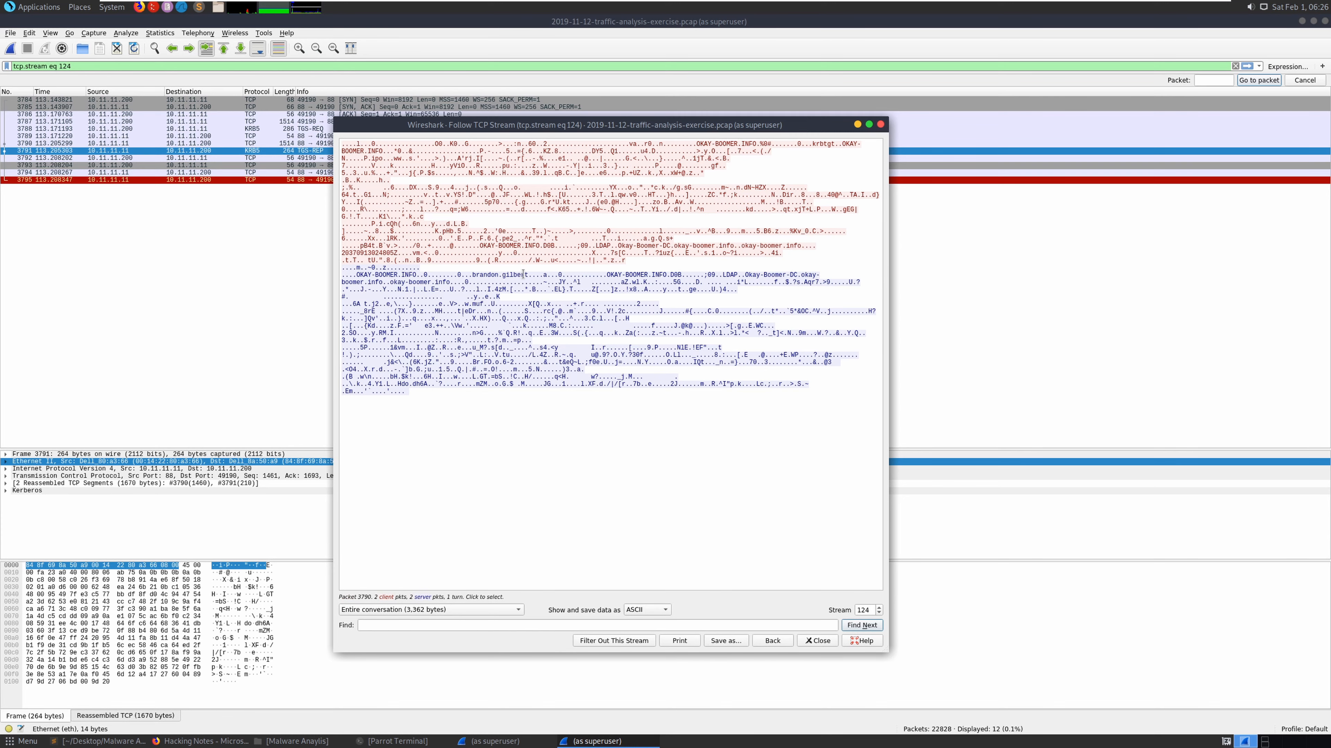
- Paste the Kerberos account name as the 10.11.11.200 answer, then select 10.11.11.217
left_click_drag(528, 275, 472, 275)
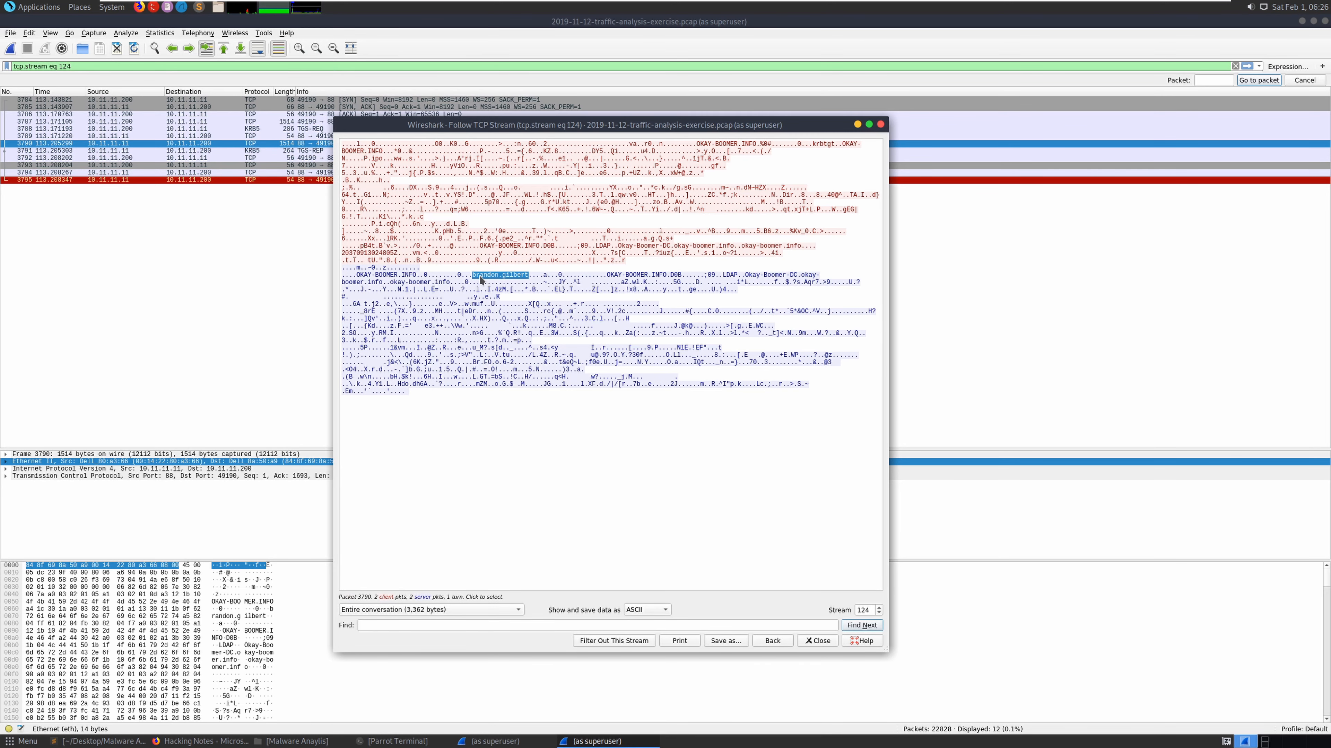
right_click(480, 278)
left_click(503, 283)
key("alt+Tab")
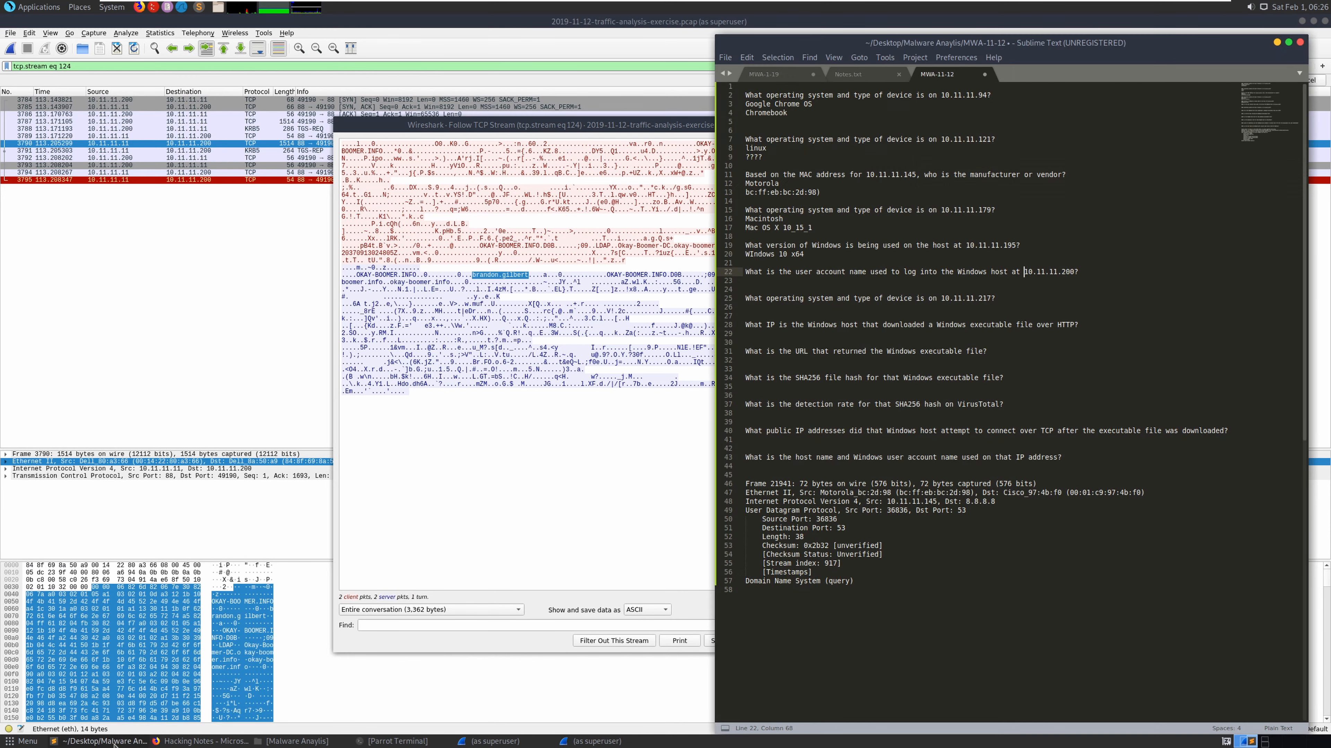
left_click(780, 282)
right_click(781, 283)
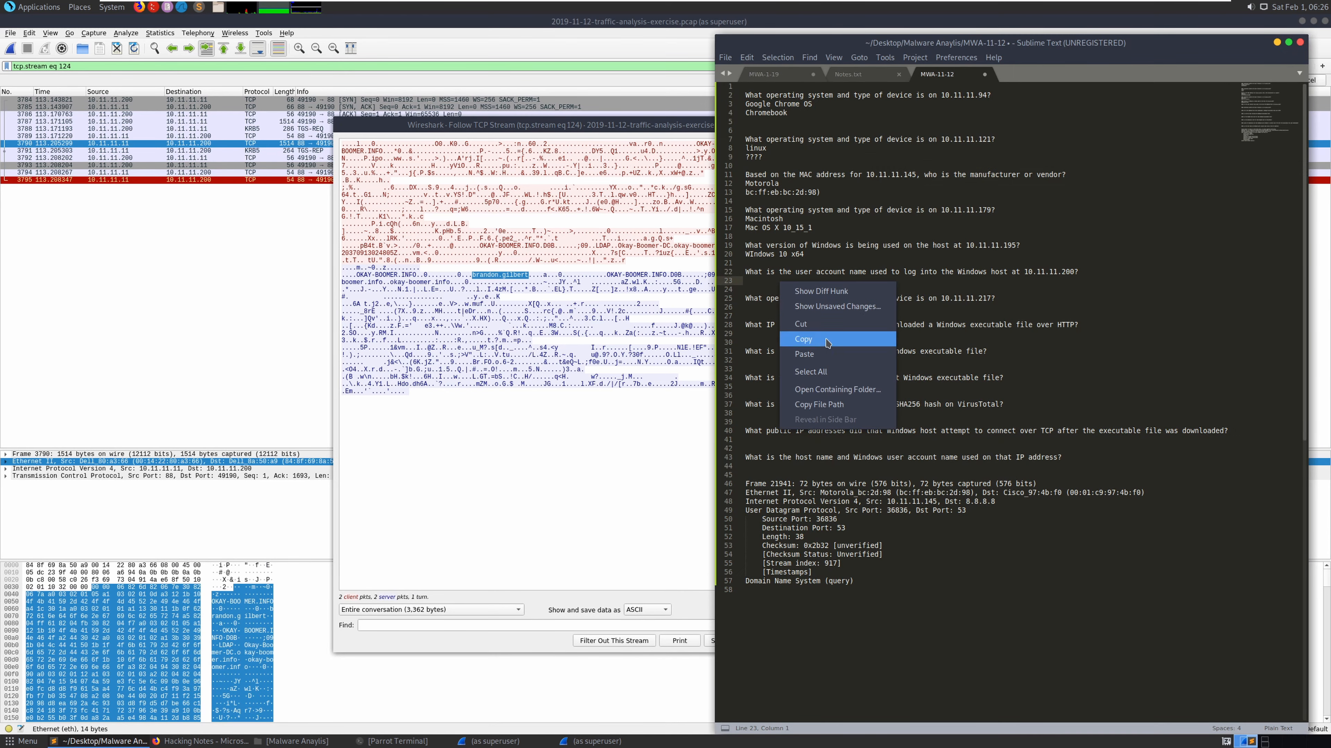
left_click(884, 326)
left_click(844, 314)
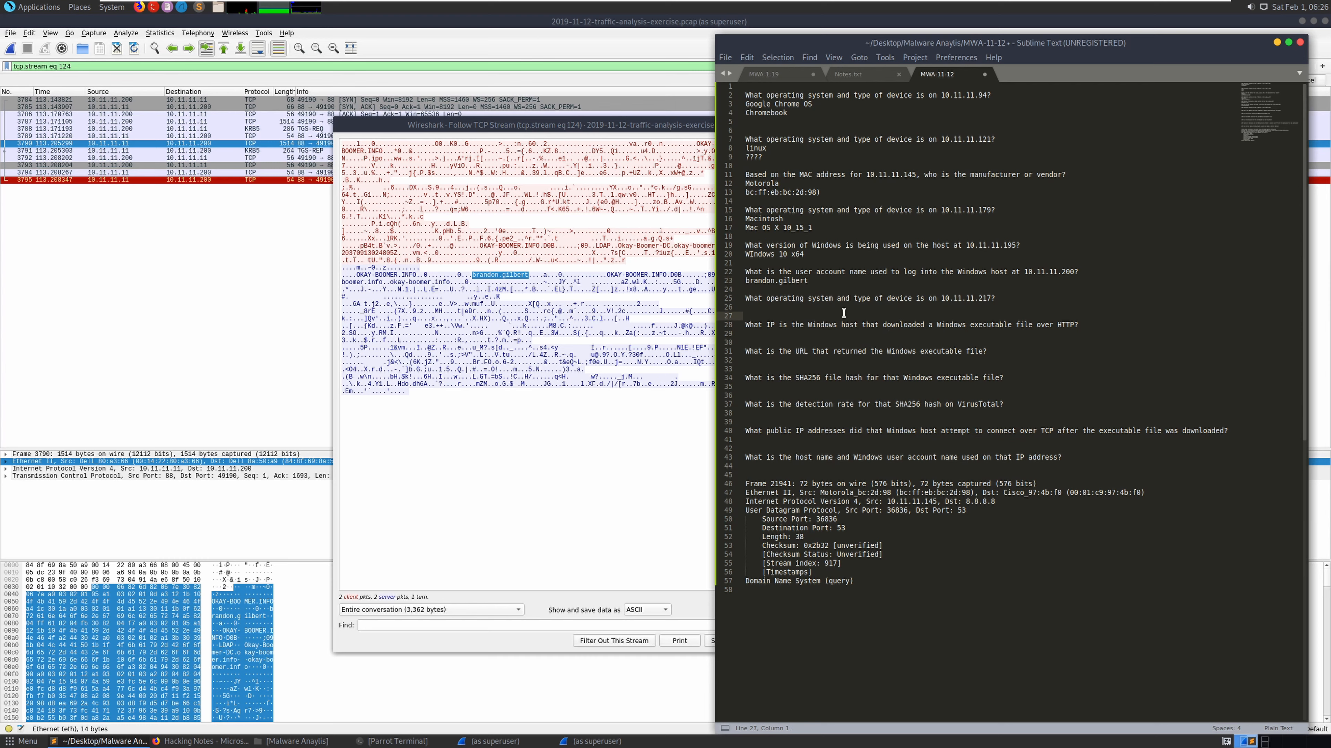
left_click_drag(990, 299, 939, 300)
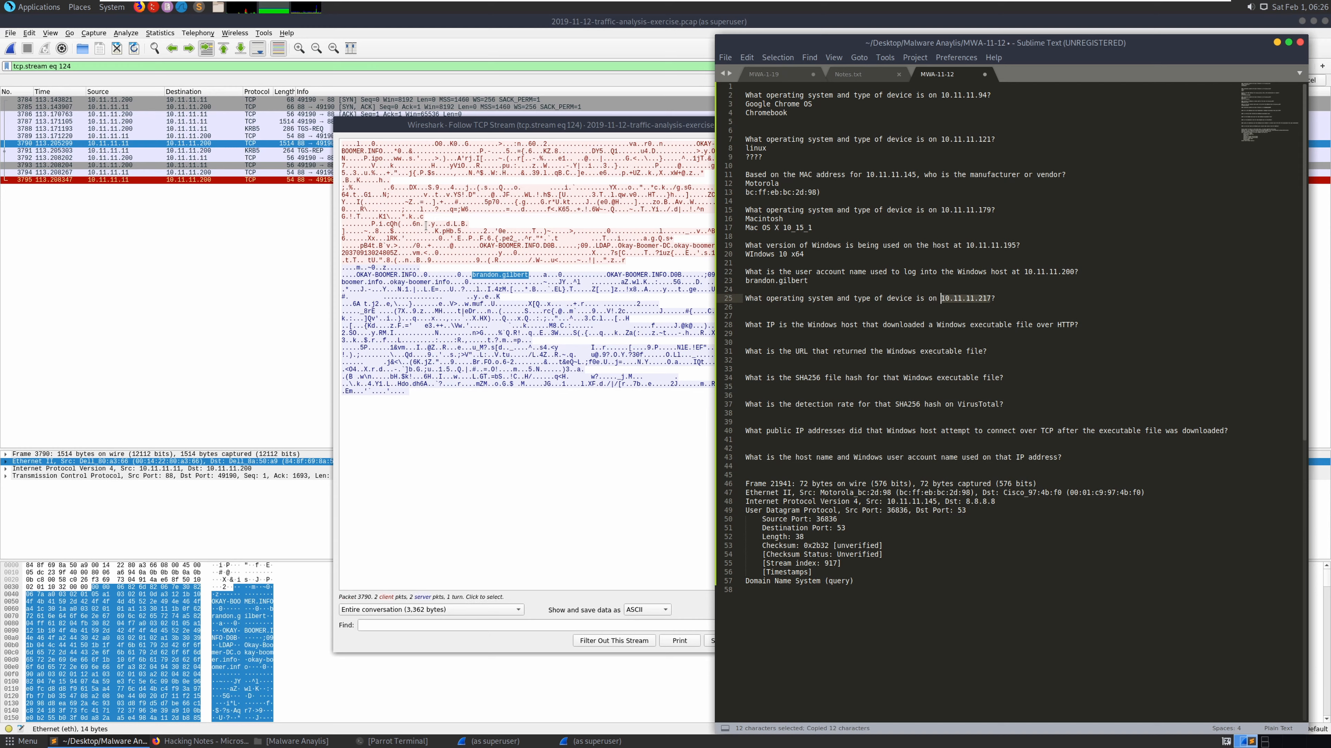
- Start a display filter reading 'ip.addr == 10.11.11.217 &&'
left_click(249, 68)
double_click(248, 68)
key("ctrl+v")
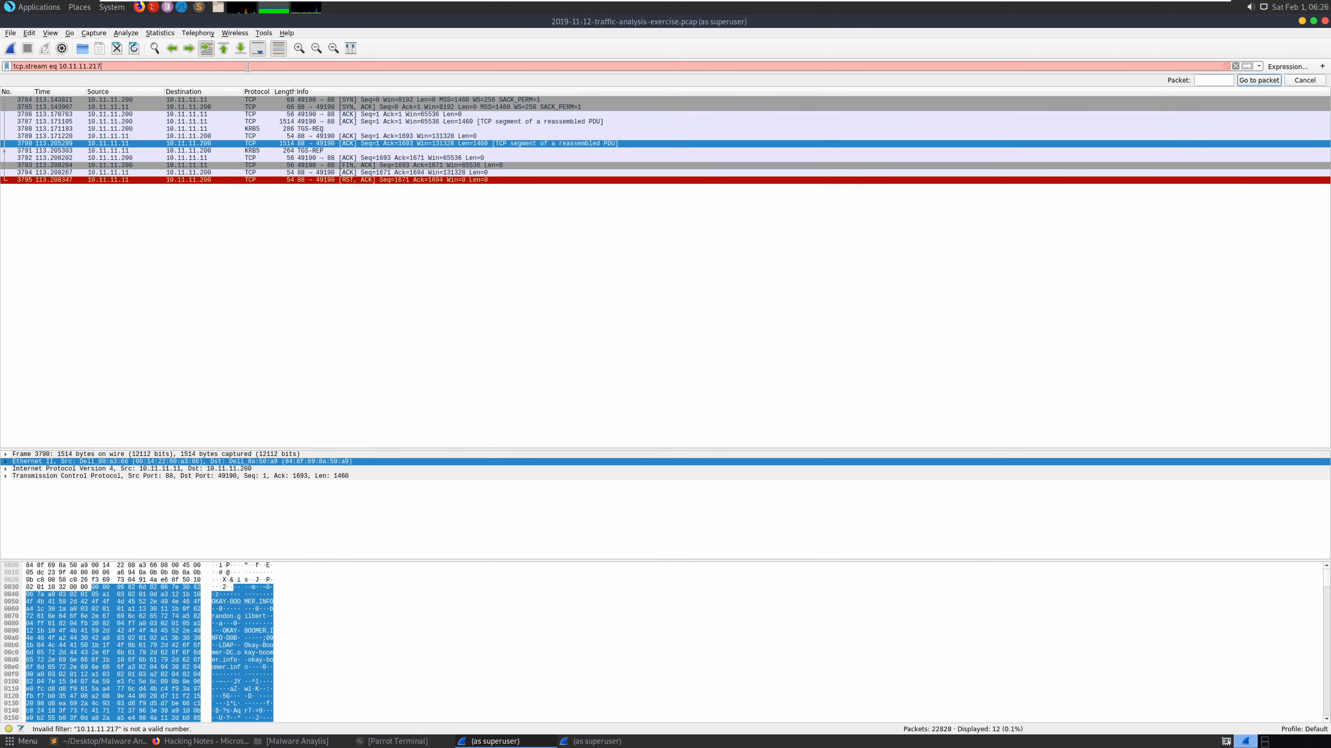
key("ctrl+a")
type("ip")
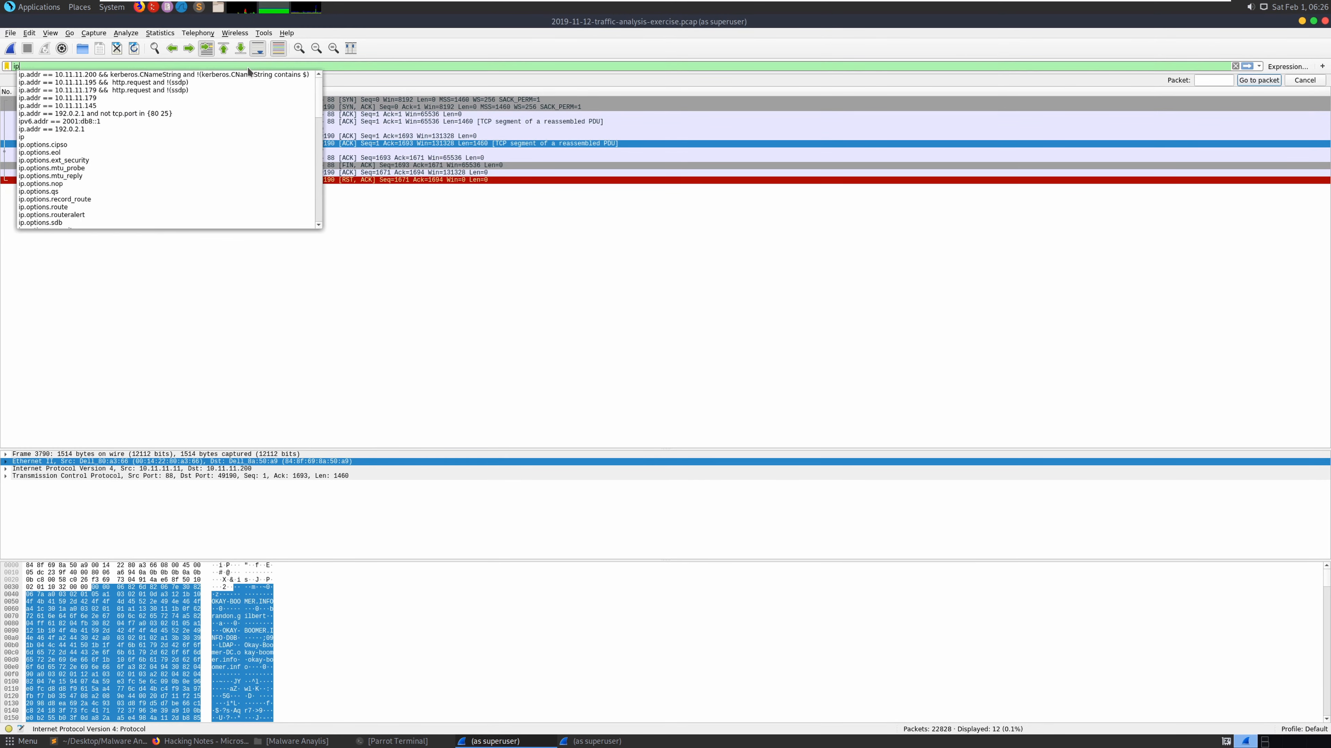
type(".addr ==")
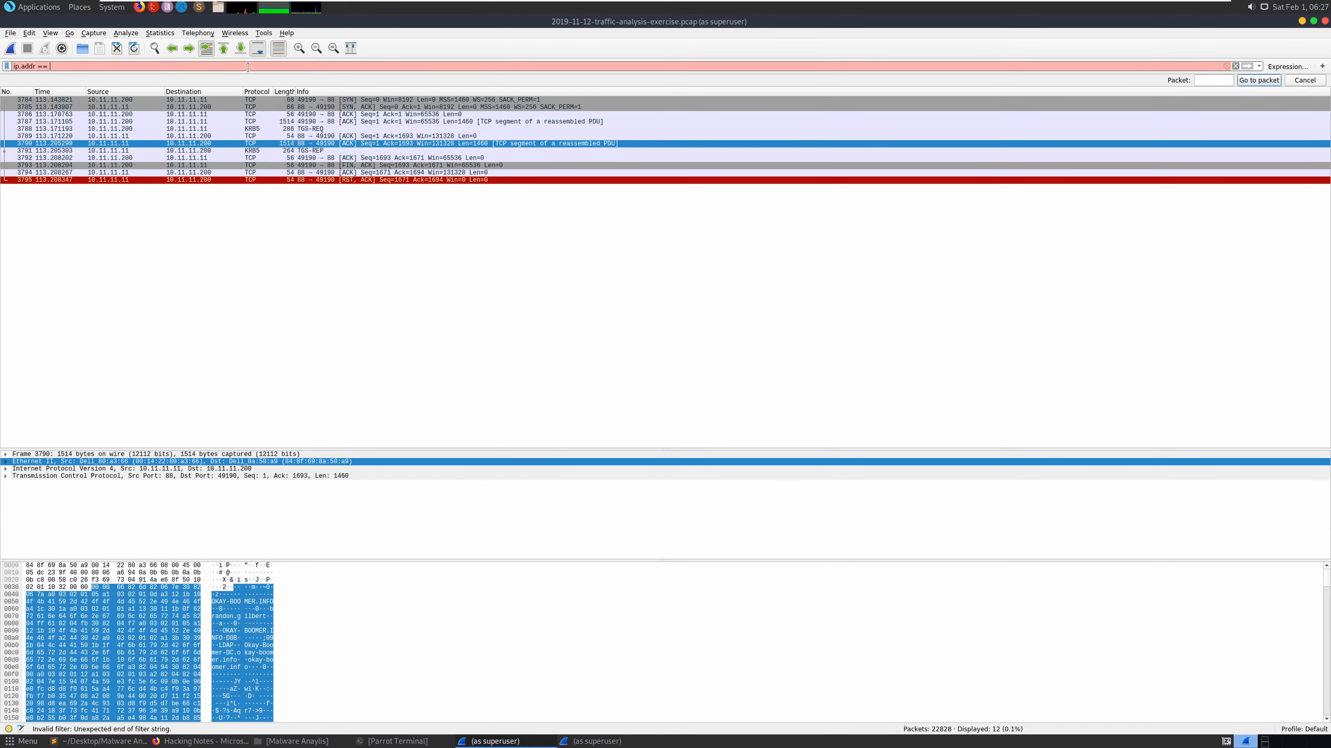
key("ctrl+v")
type("&&")
- Append the 'http.request and !(ssdp)' filter copied from the notes and apply it
left_click(137, 742)
left_click(138, 742)
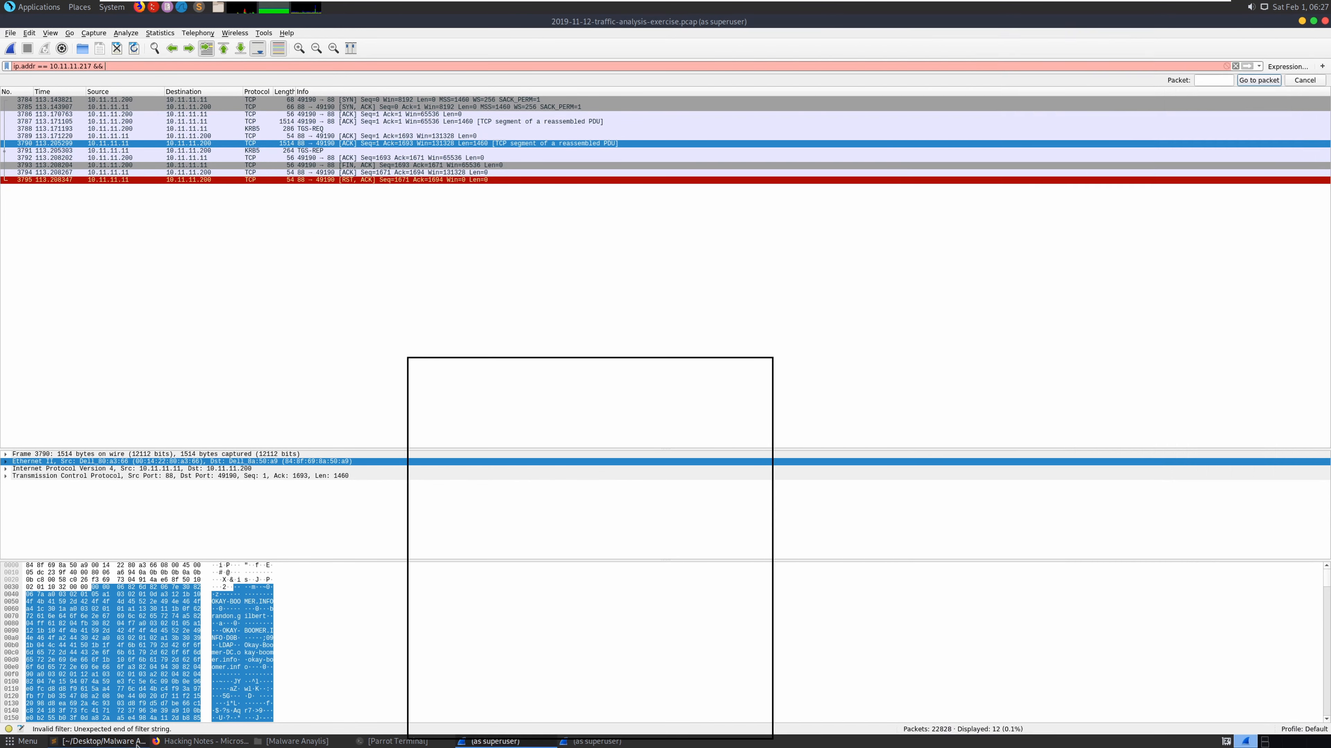
left_click(164, 742)
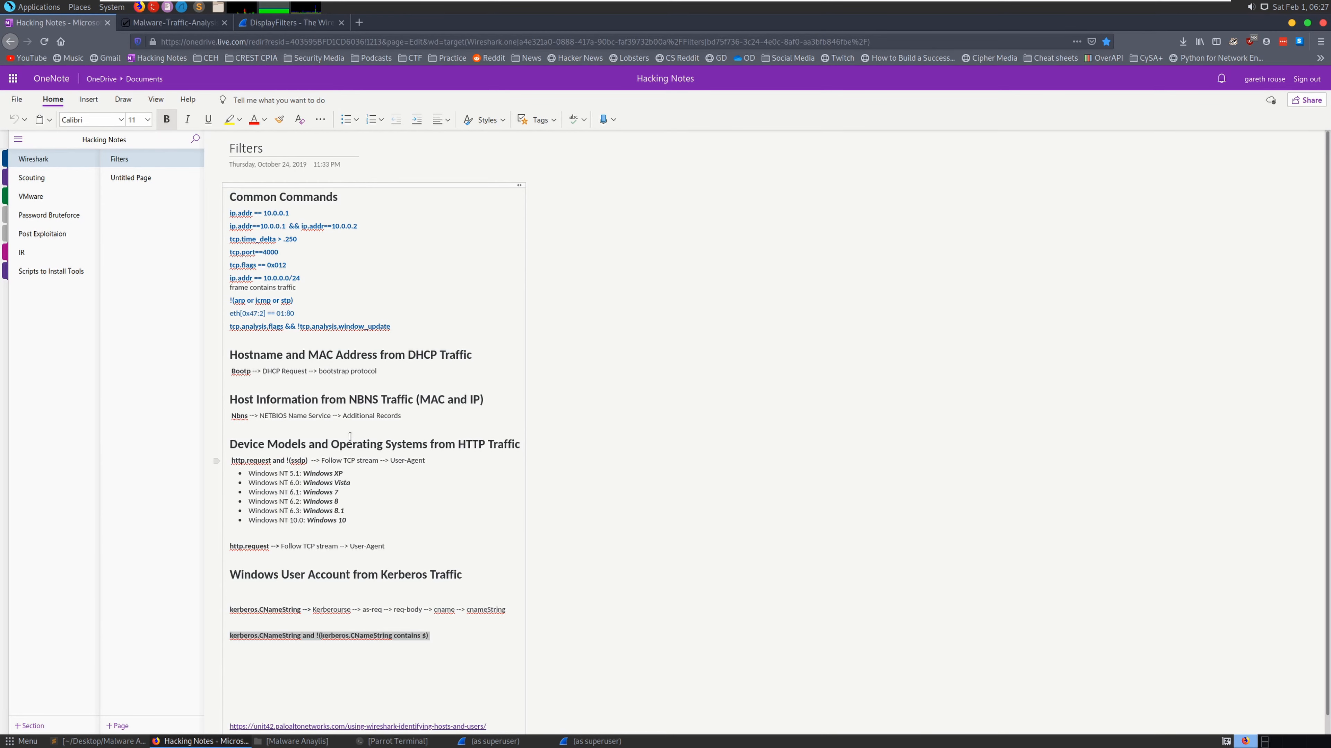
left_click(358, 402)
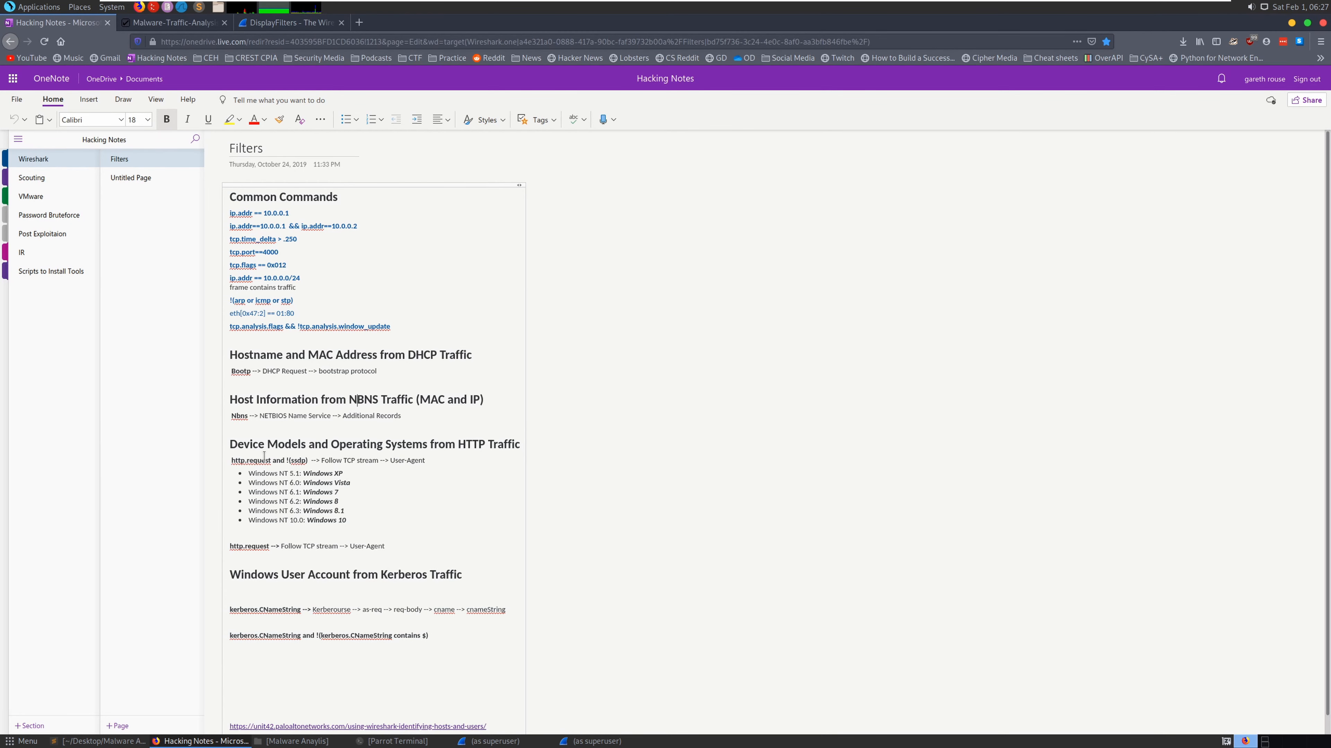
left_click_drag(231, 460, 308, 460)
right_click(246, 461)
left_click(281, 490)
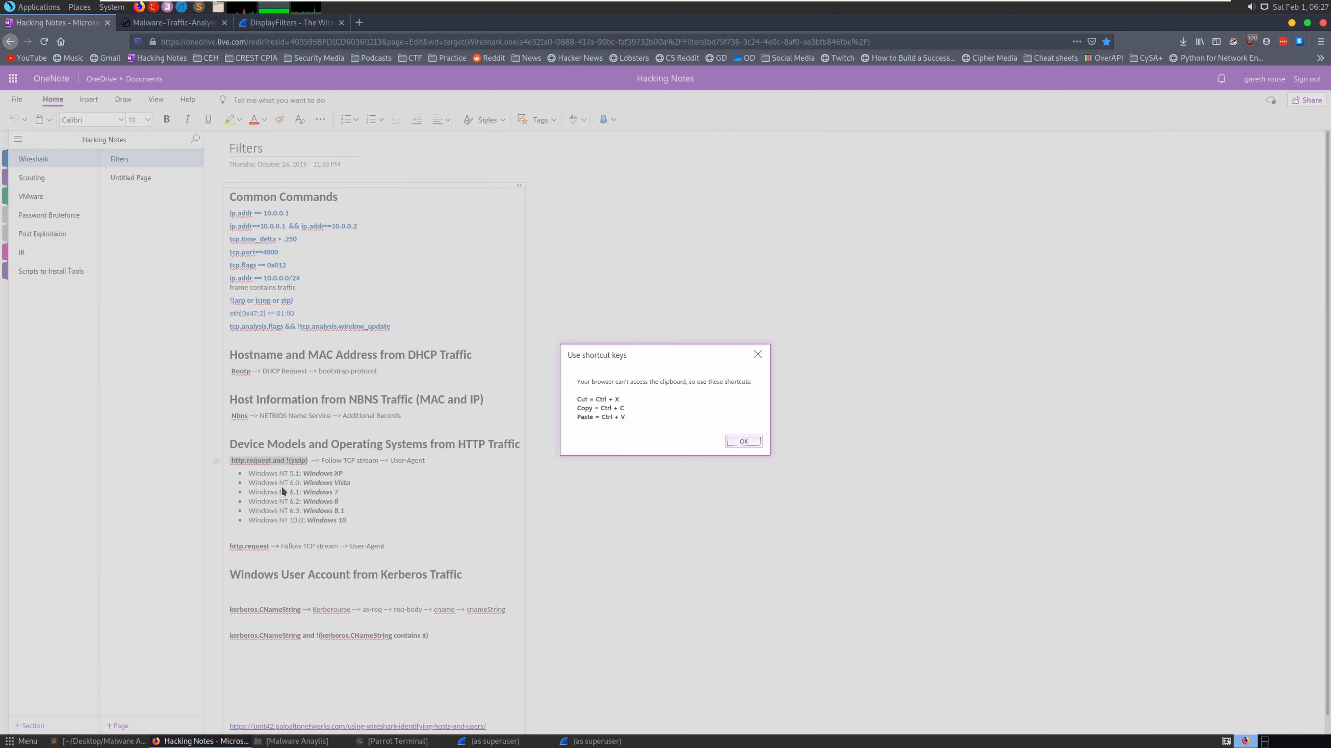
left_click(758, 442)
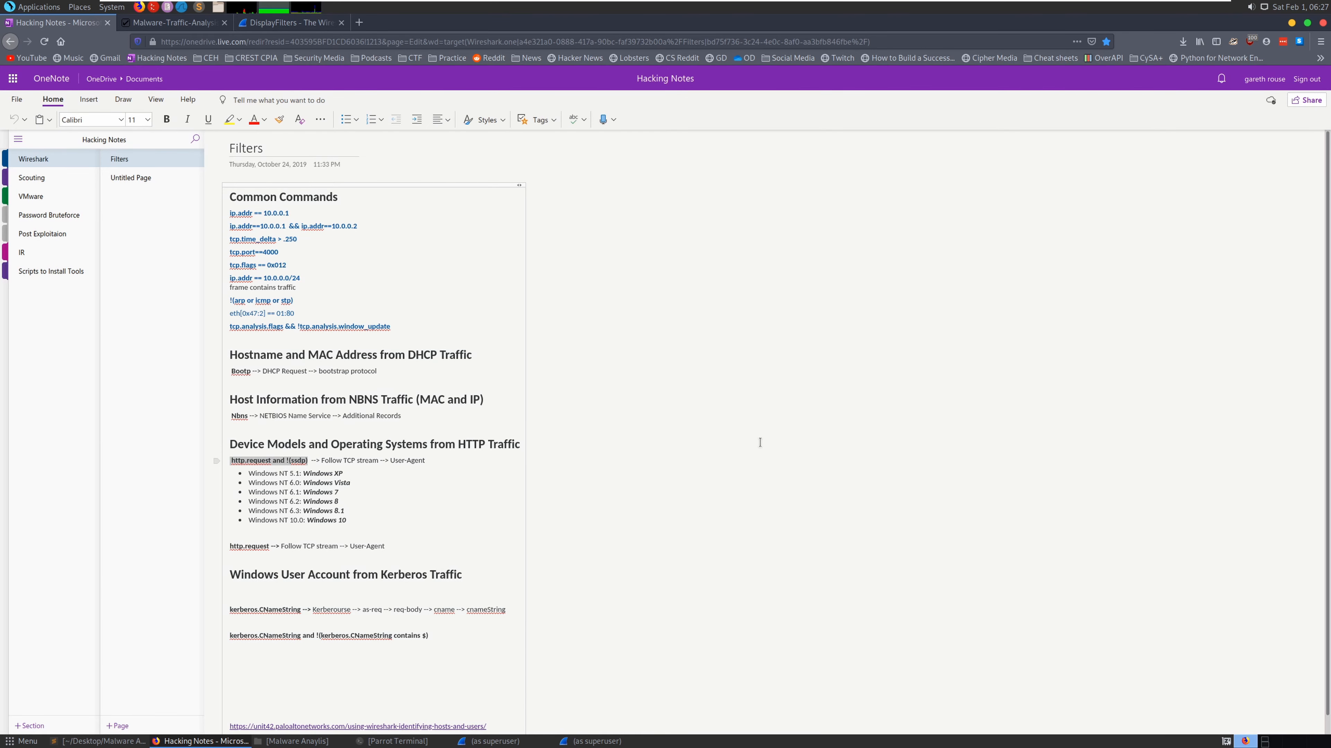
left_click(550, 743)
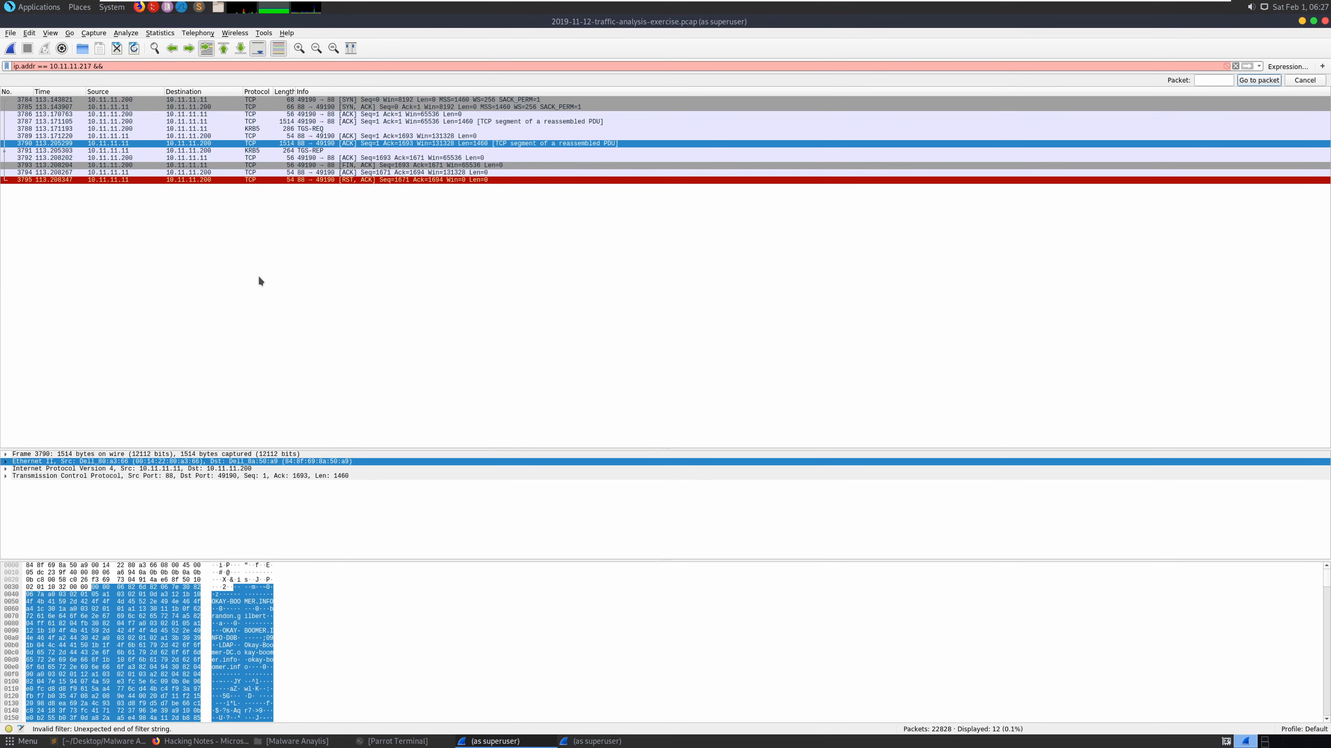
key("ctrl+v")
key("Return")
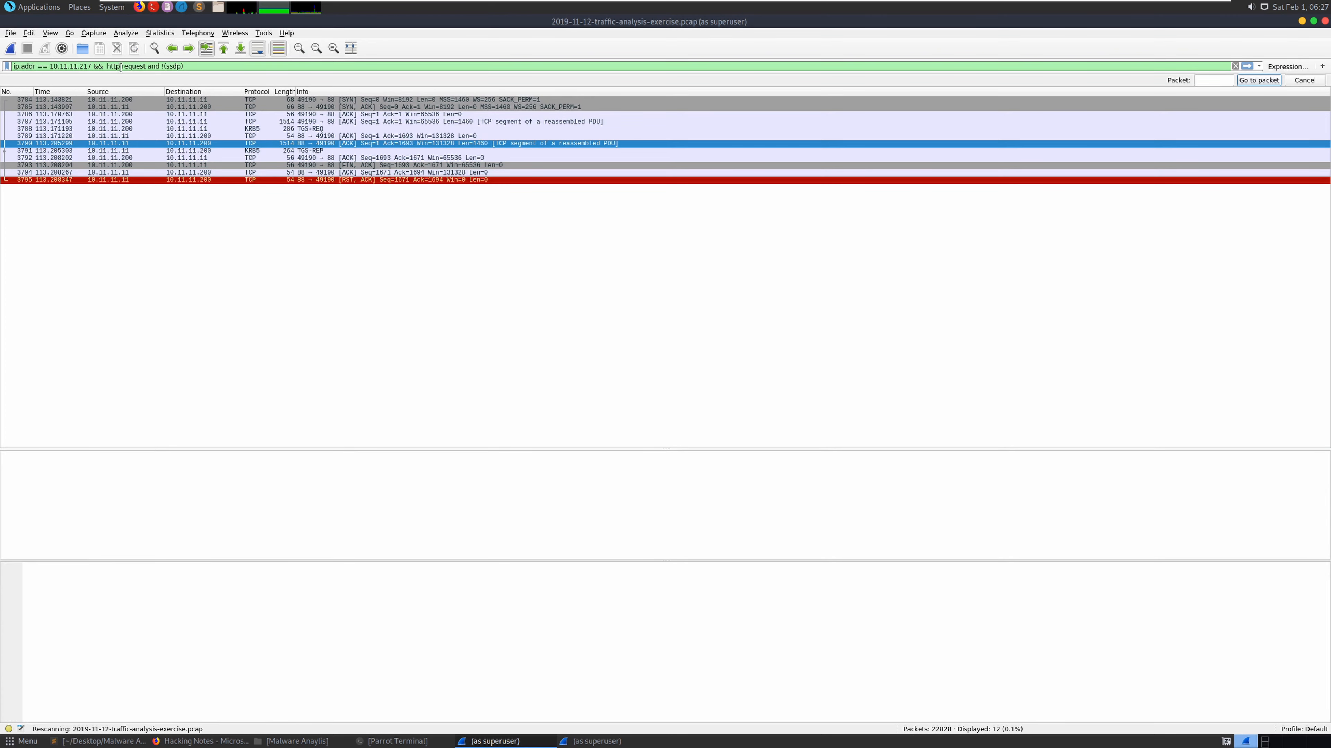
- Follow the TCP stream of the HTTP GET packet from 10.11.11.217 (stream 232)
right_click(265, 207)
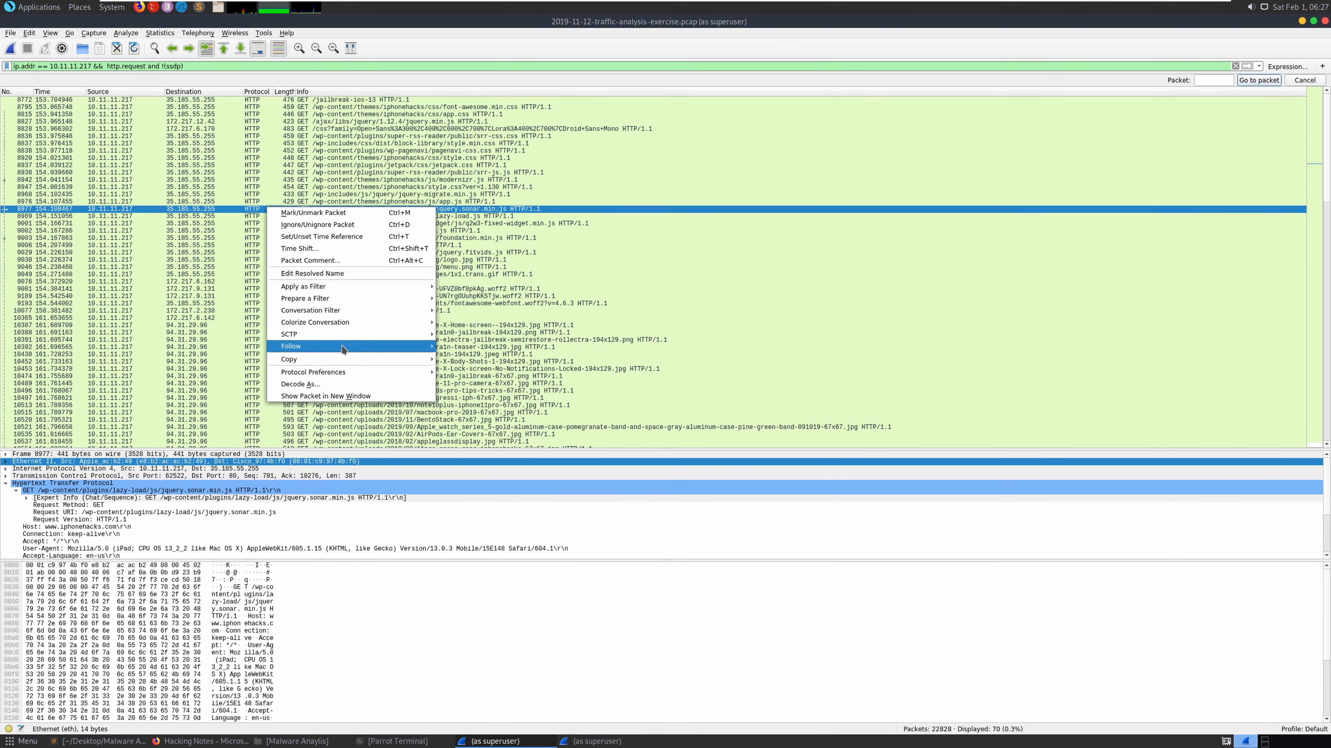
mouse_move(343, 348)
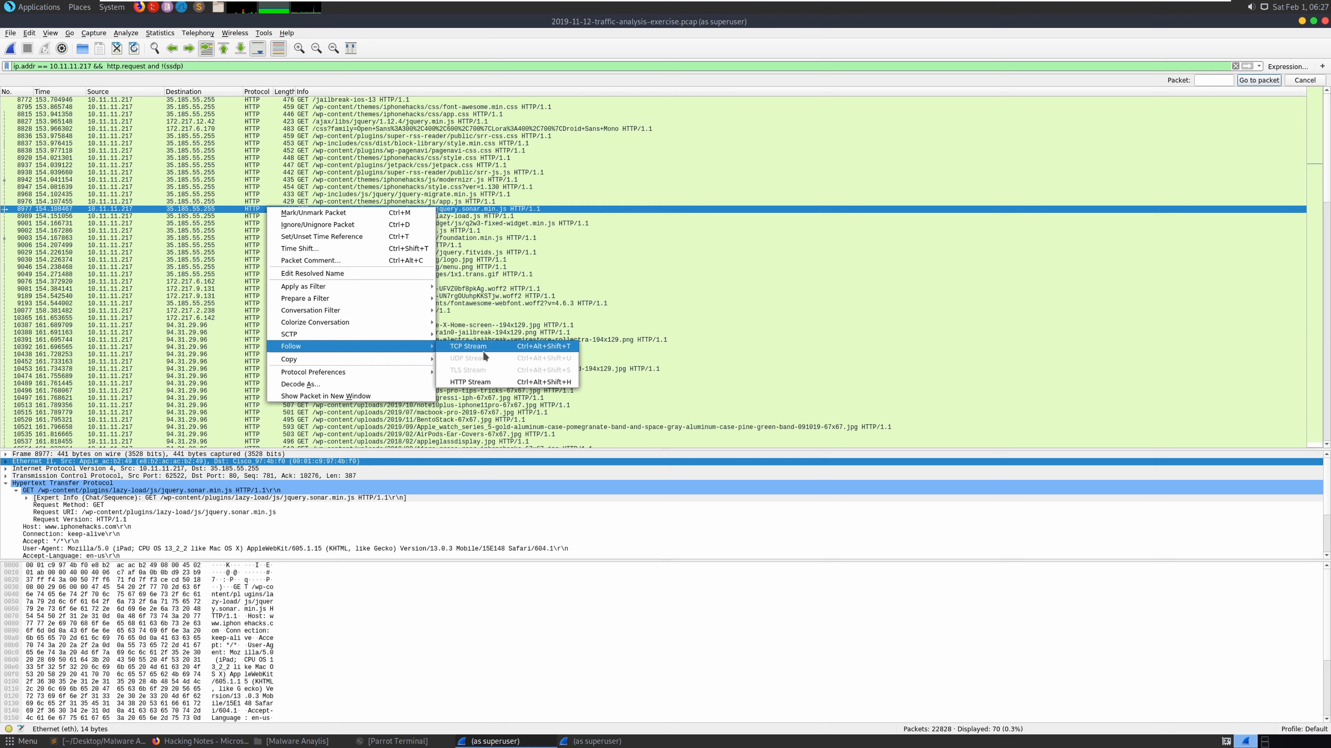
left_click(482, 350)
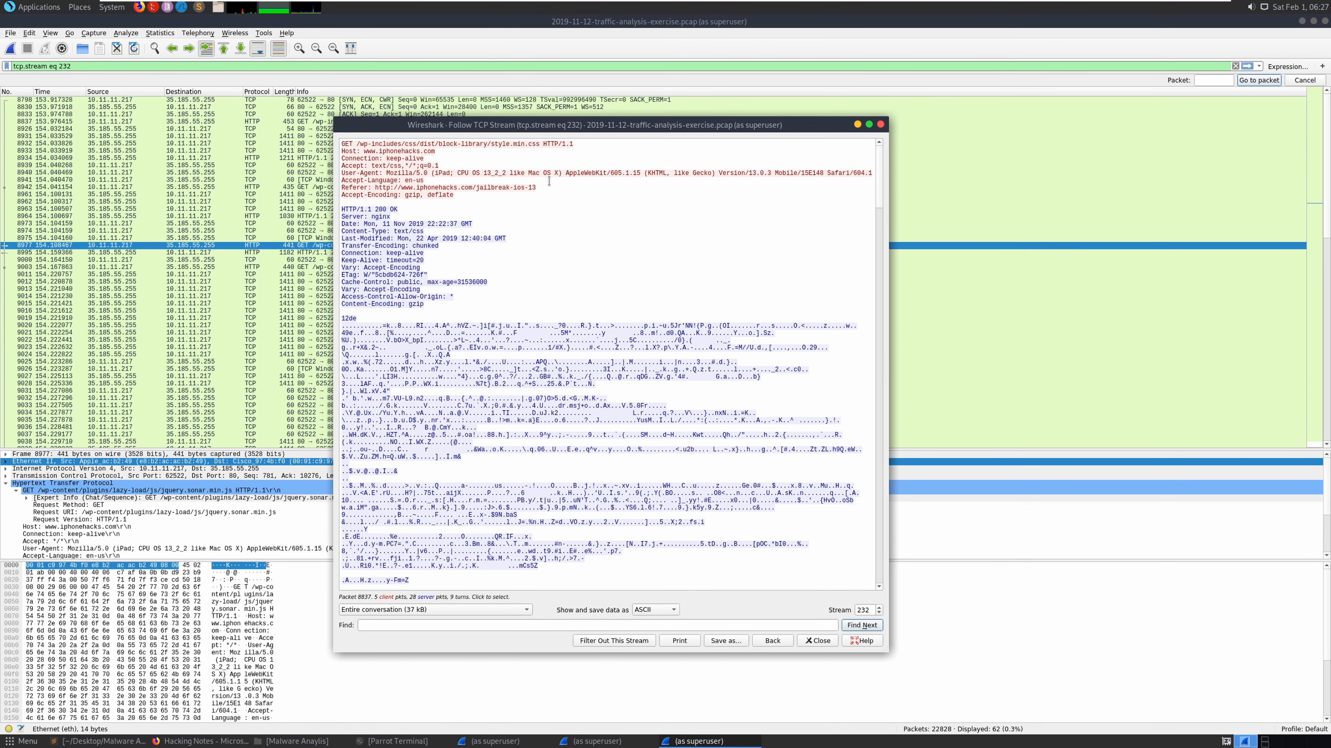
- Copy the user-agent's device and OS text into the notes under the 10.11.11.217 question
left_click_drag(559, 173, 434, 174)
right_click(451, 177)
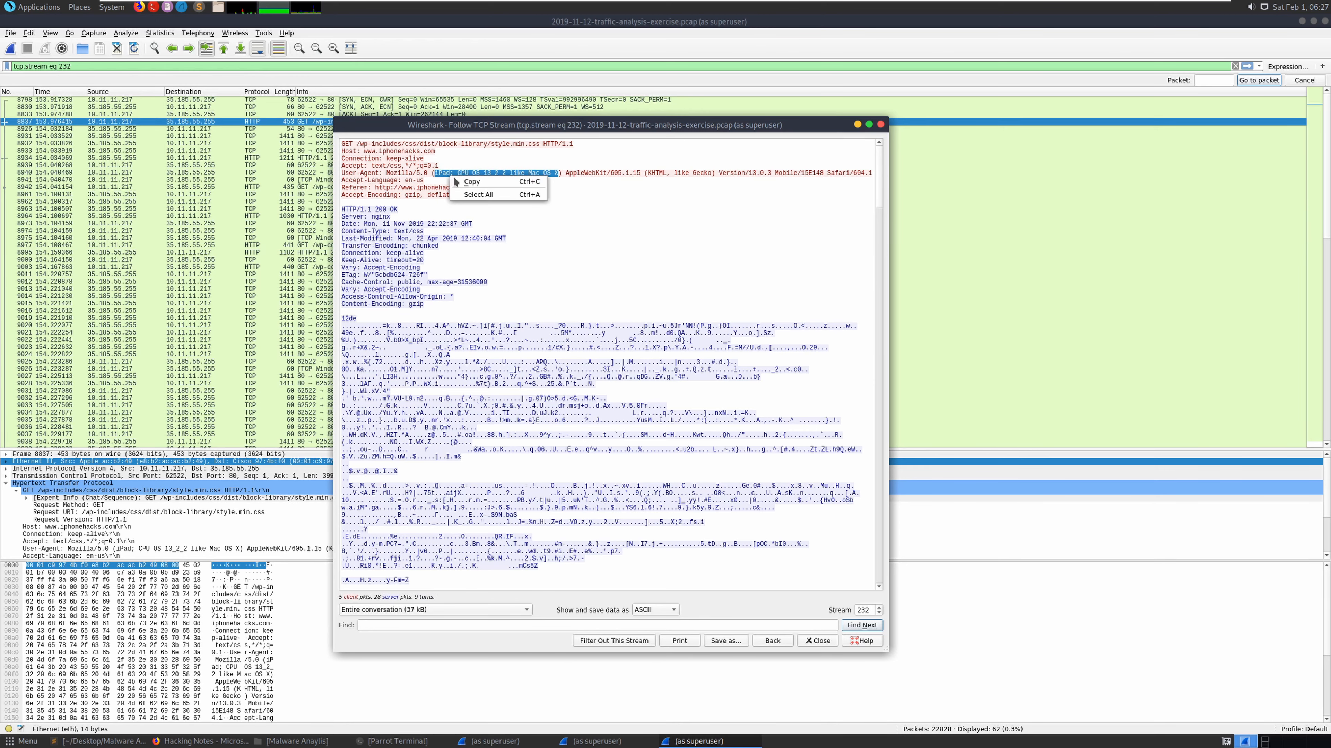
left_click(471, 181)
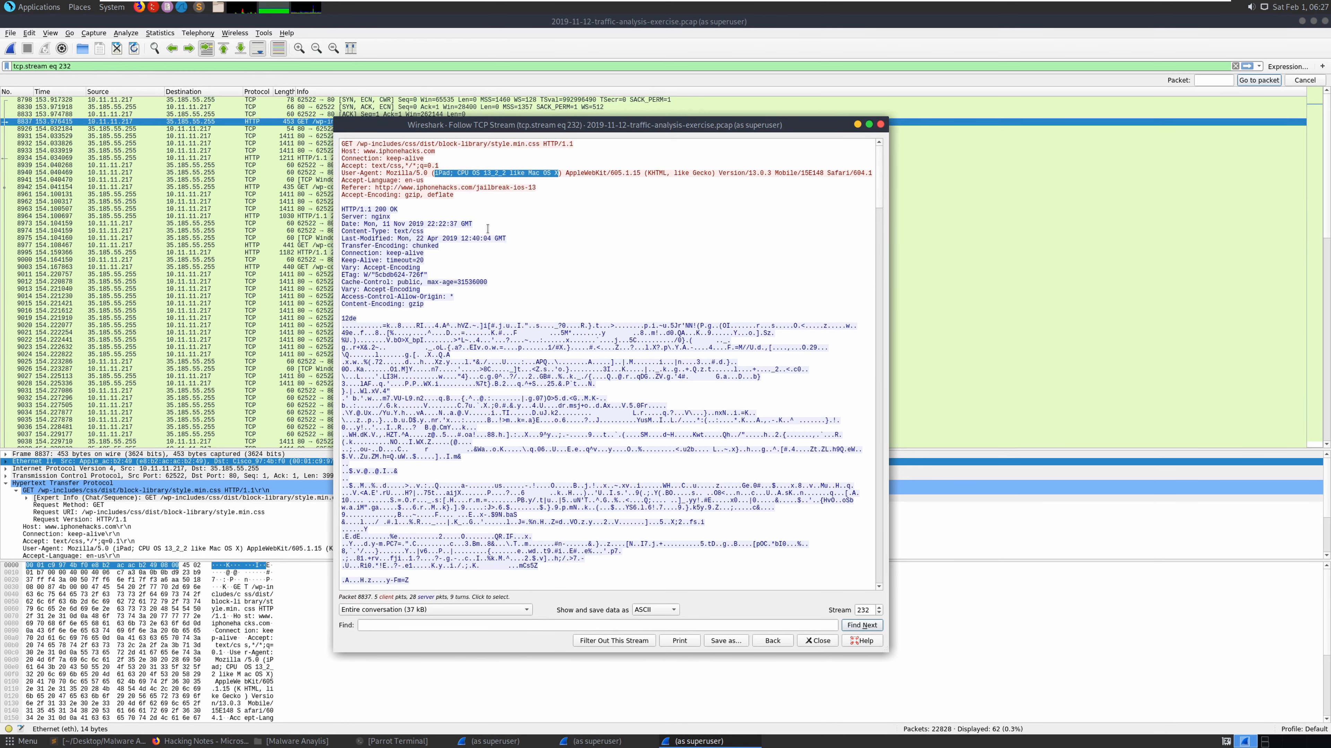
left_click(122, 742)
left_click(814, 308)
right_click(814, 309)
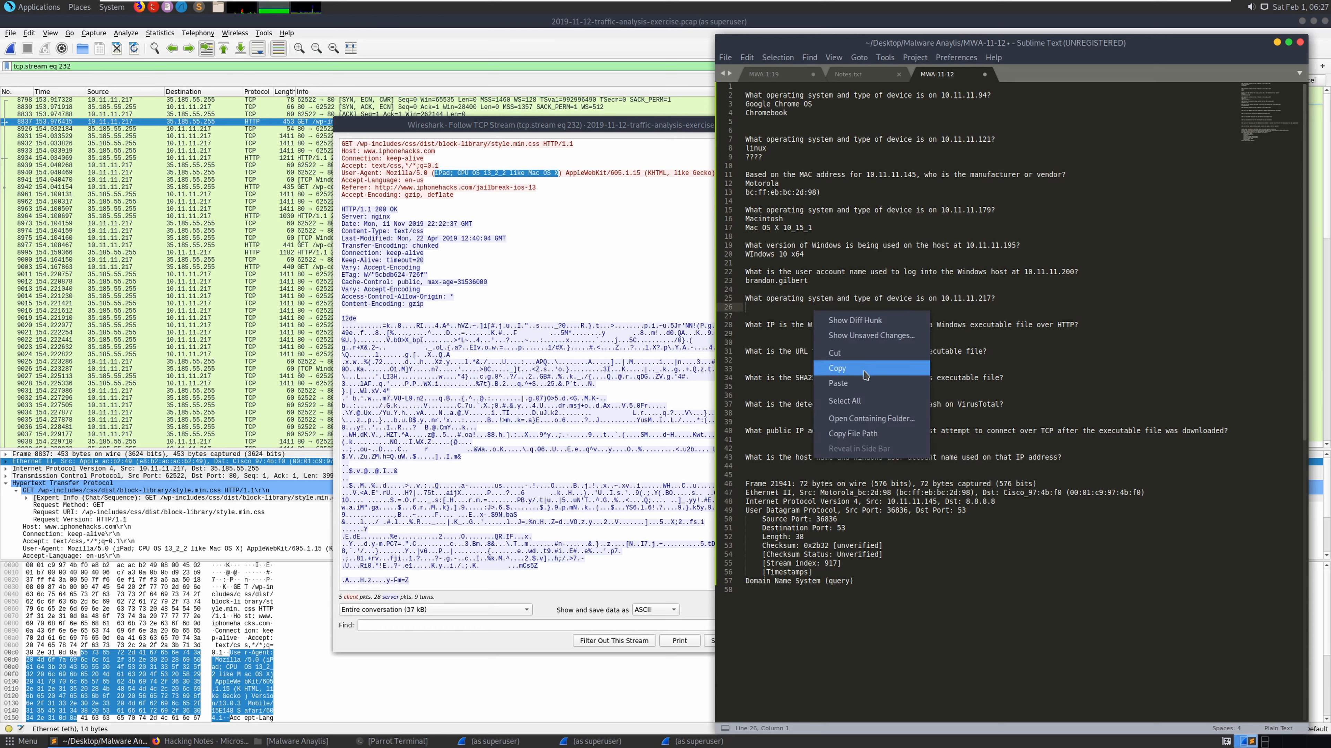
left_click(863, 383)
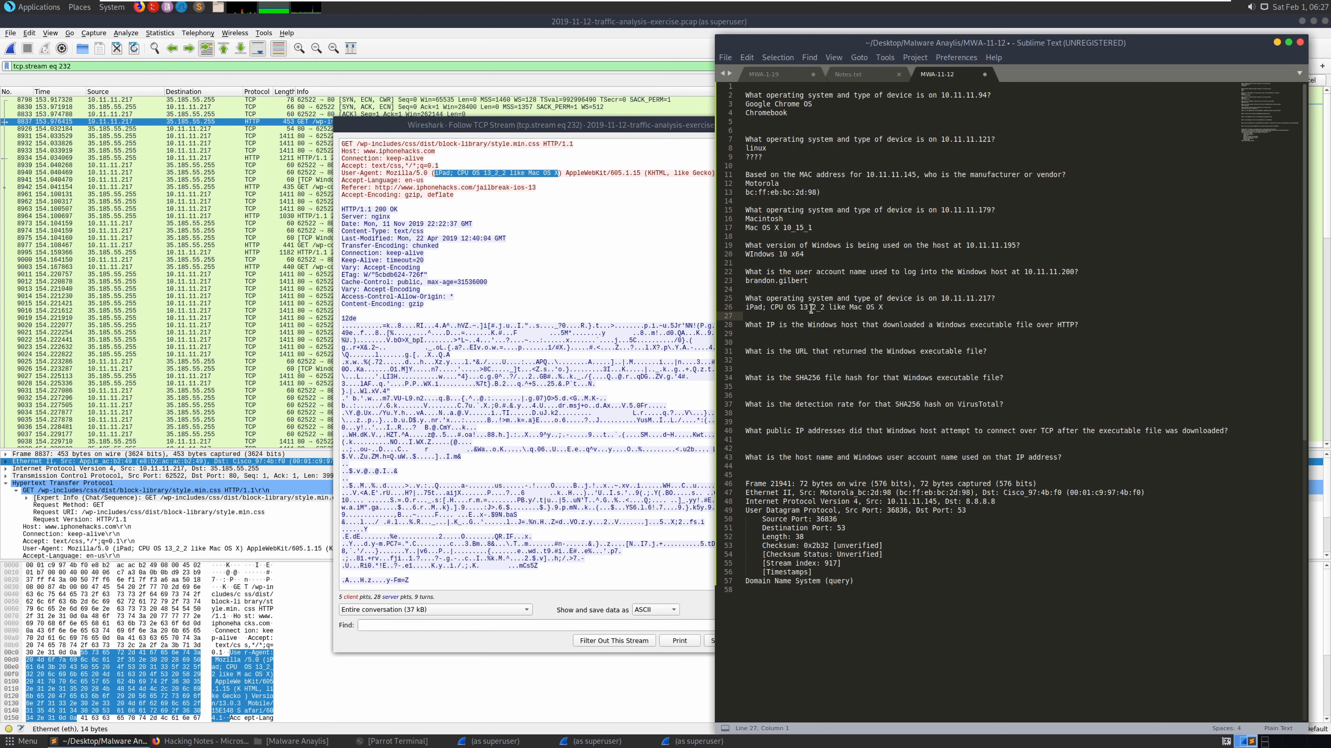
- Trim the pasted text down to 'iPad' and 'Mac OS X' on separate lines
left_click_drag(847, 307, 773, 309)
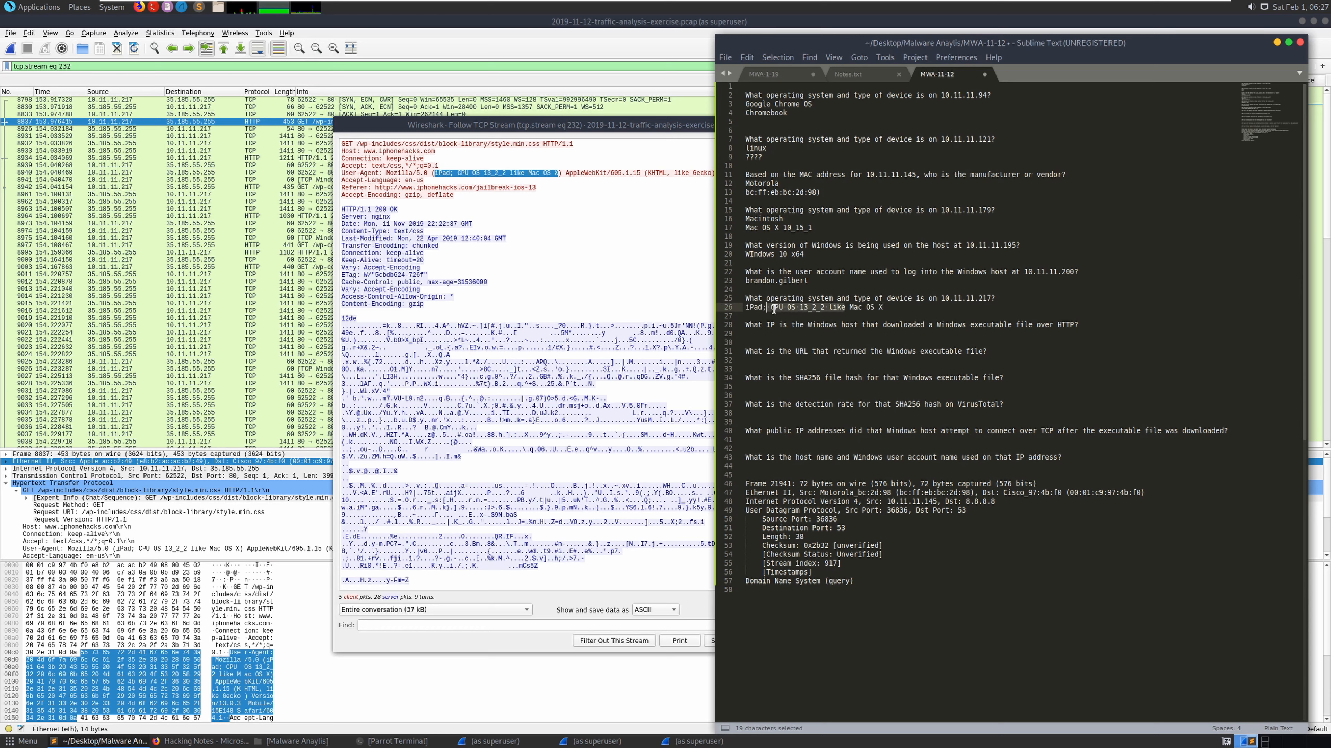
key("BackSpace")
key("BackSpace")
key("Return")
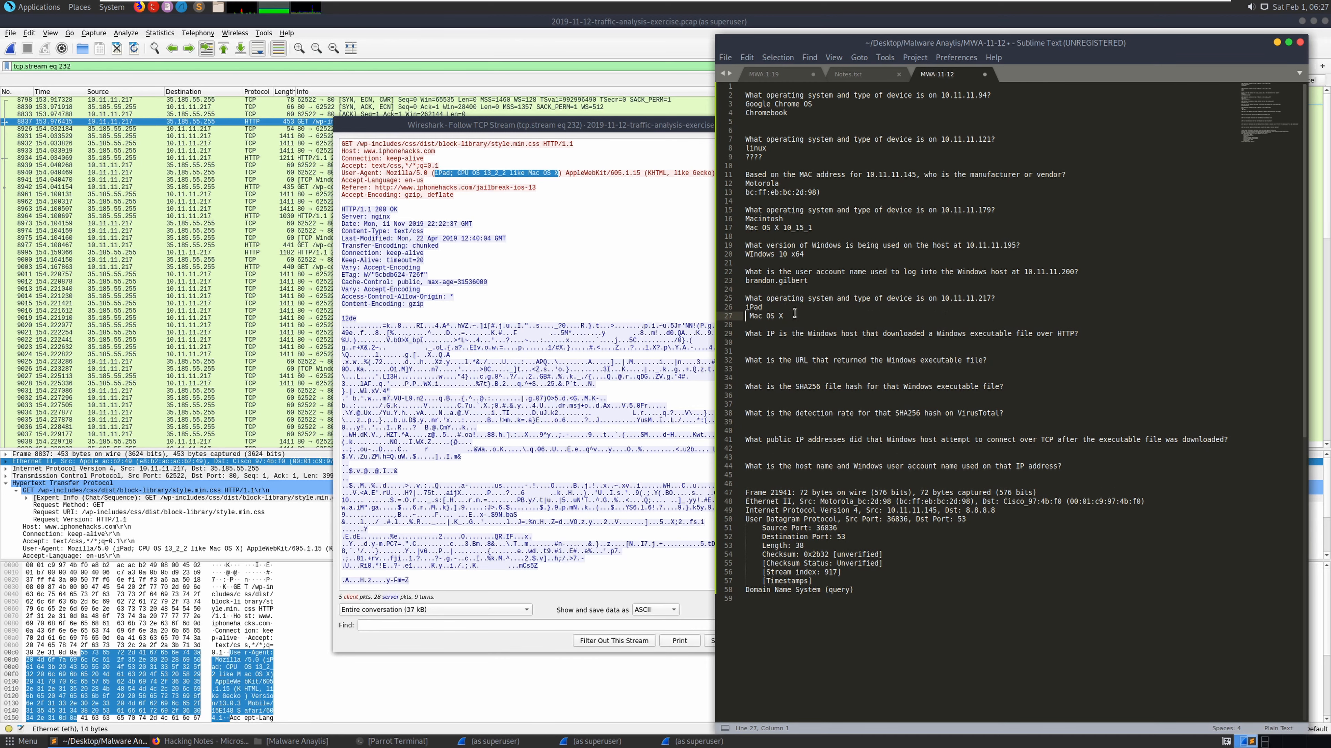
key("Delete")
left_click(793, 342)
left_click(565, 259)
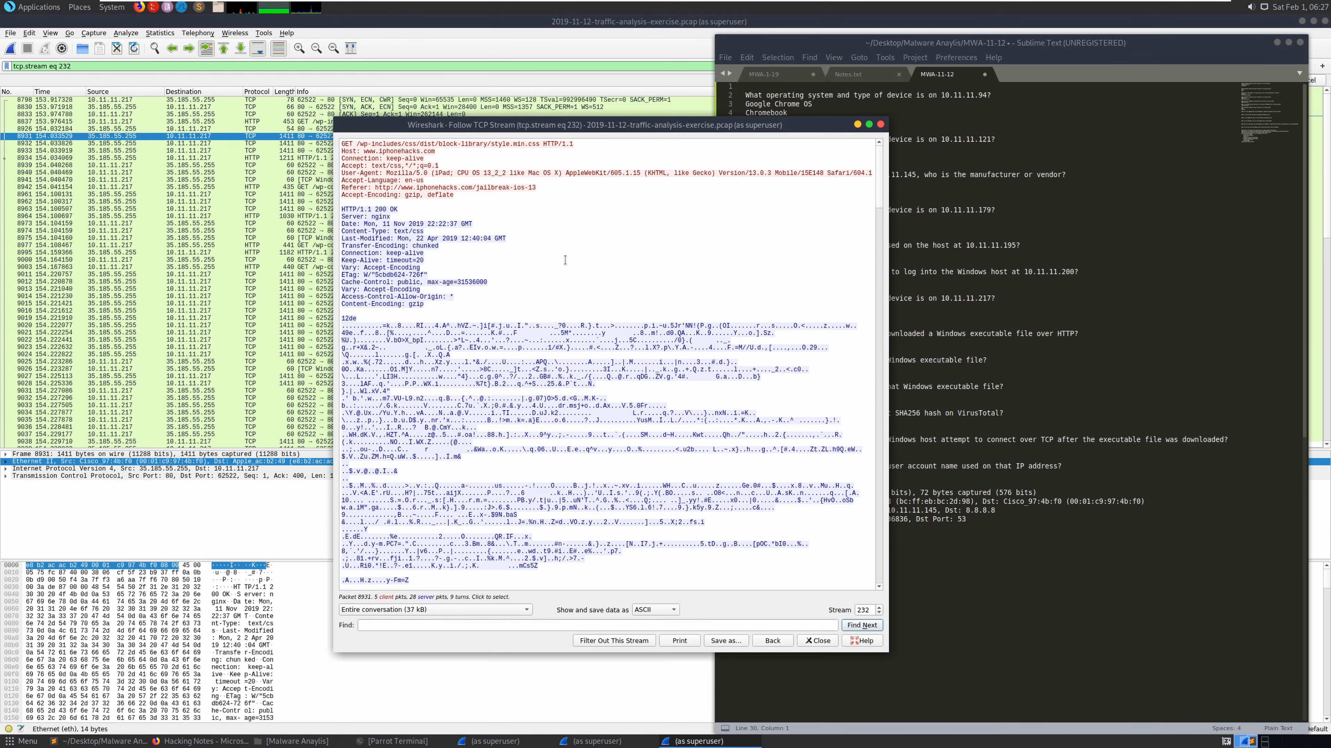
- Close the stream view and list the capture's HTTP objects, selecting content.time.com in packet 2065
left_click(879, 126)
left_click(10, 33)
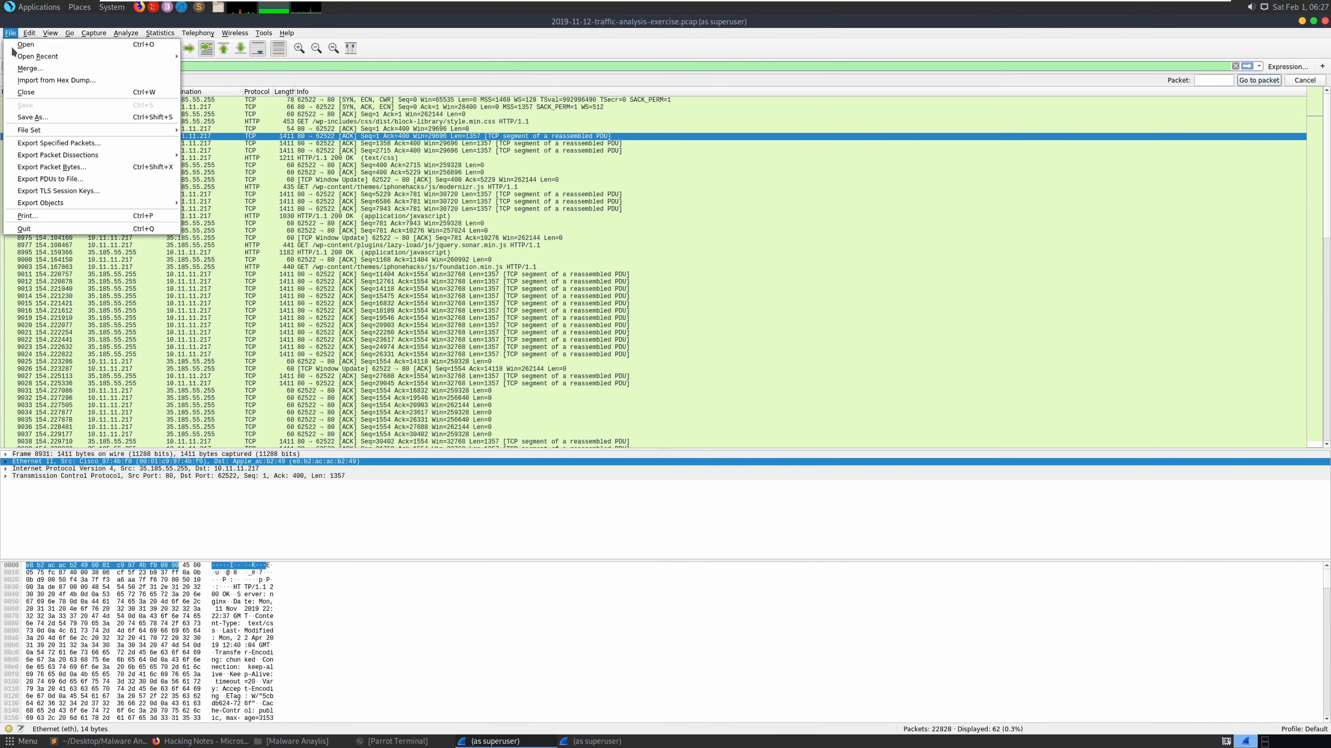
mouse_move(60, 204)
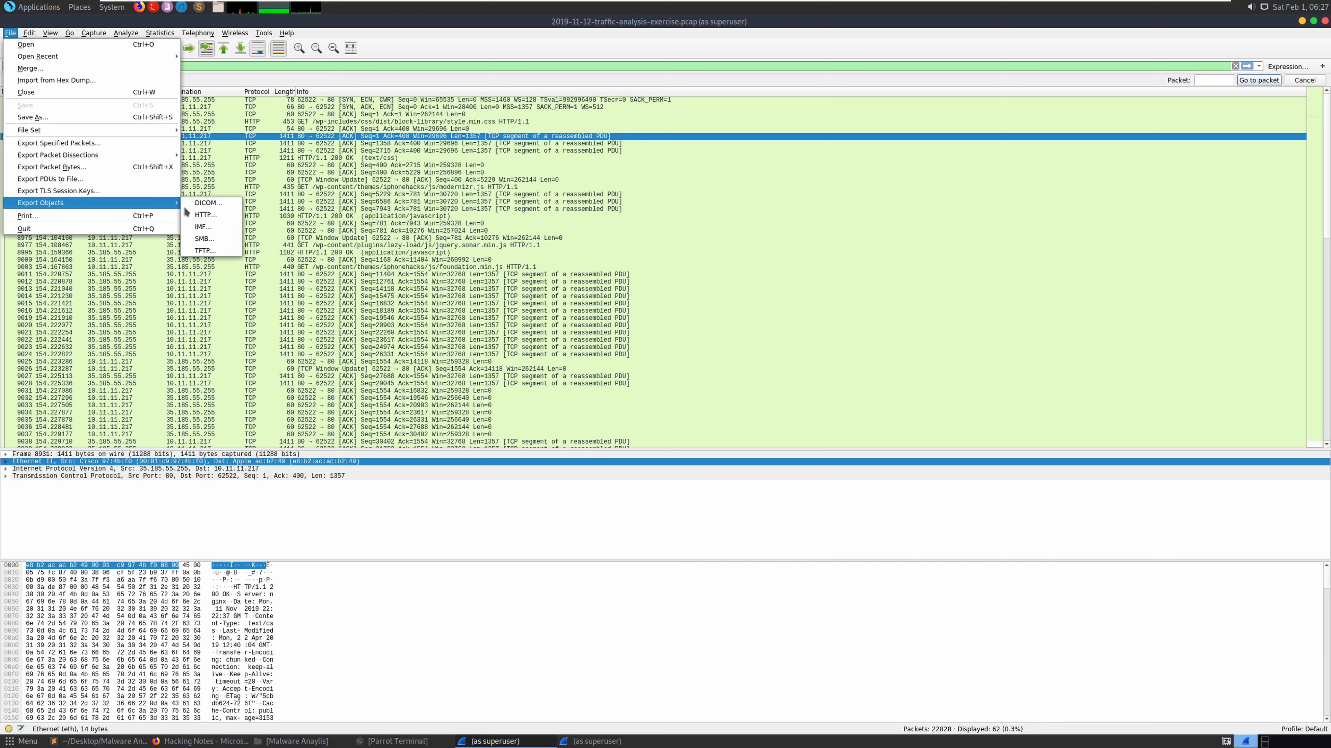
left_click(199, 215)
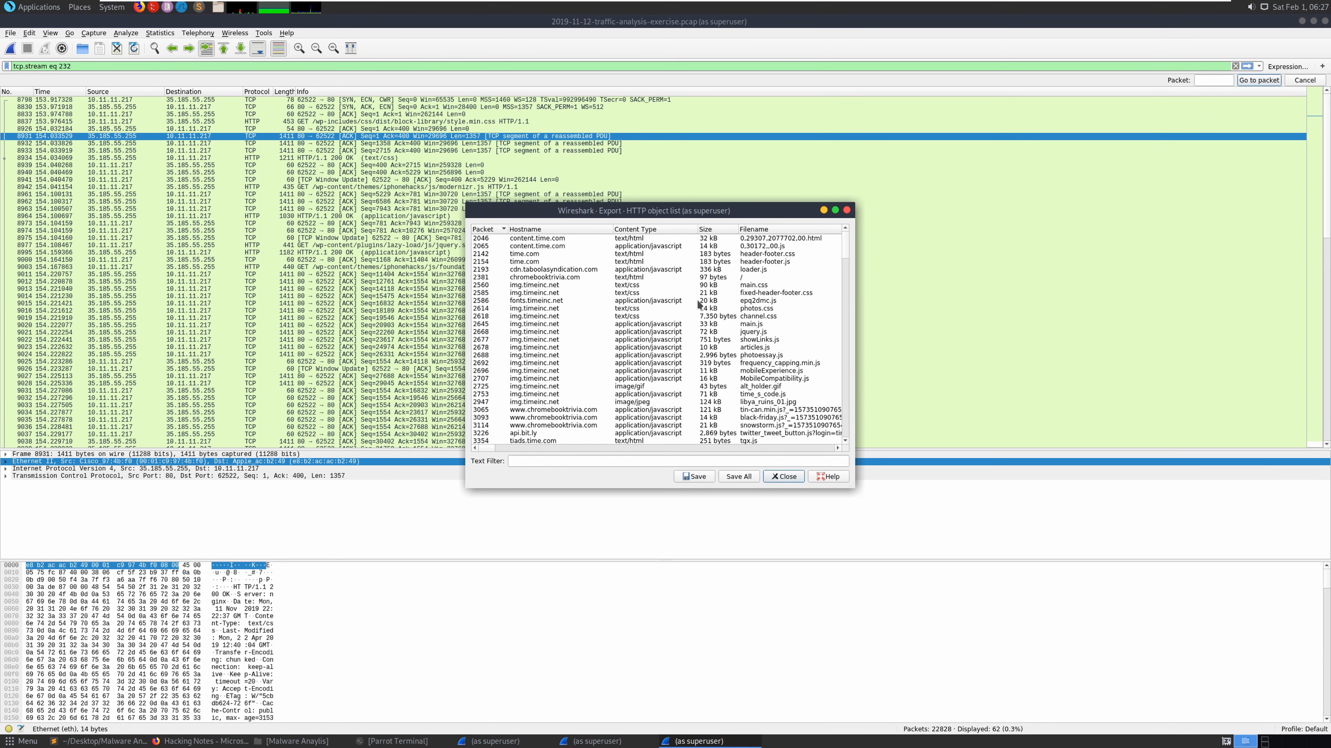
left_click(672, 248)
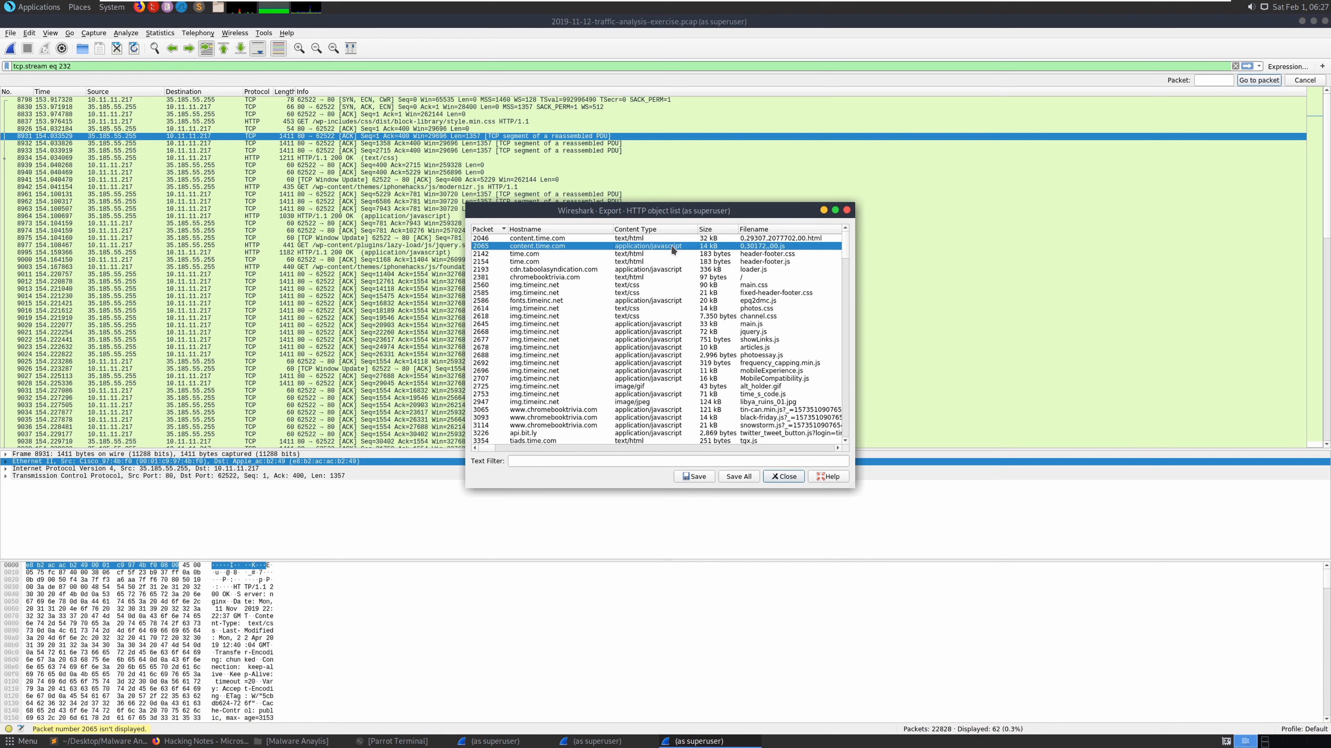
- Scroll the HTTP object list down to 40group.tiff
scroll(672, 250, "down", 3)
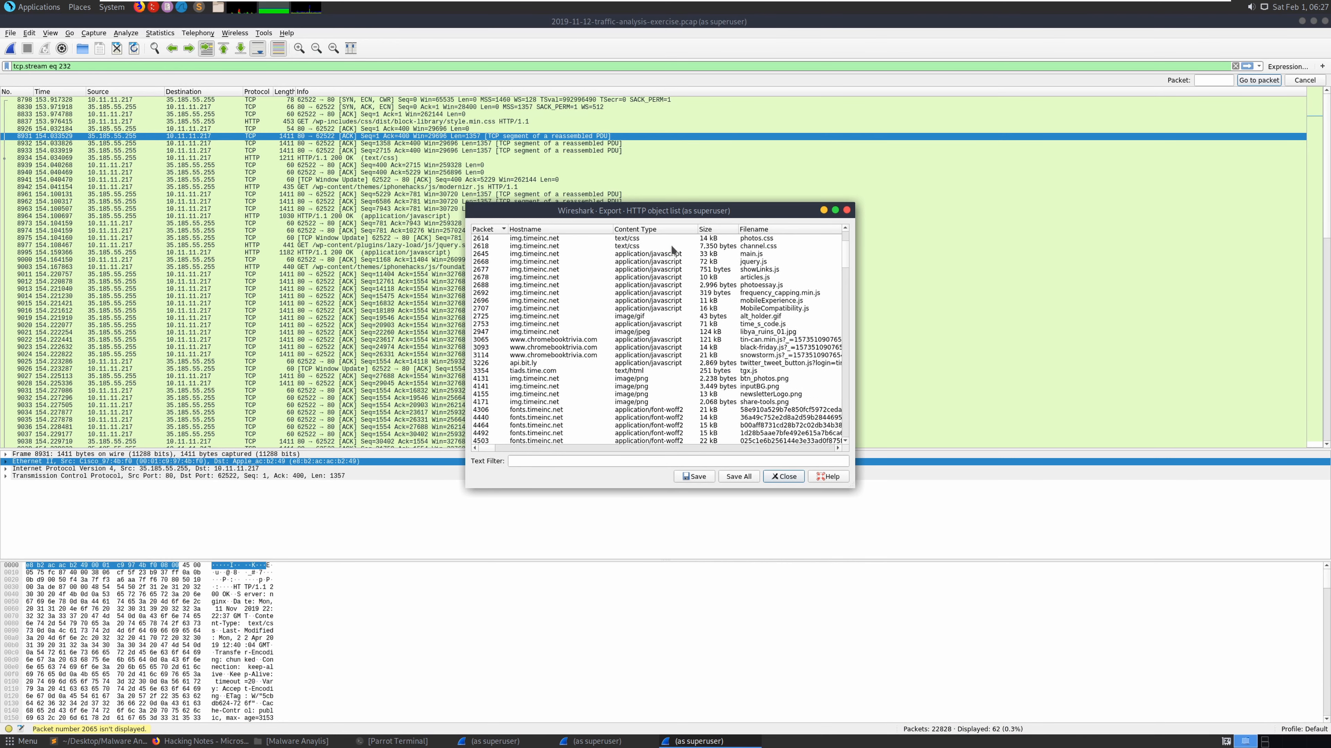
scroll(672, 250, "down", 8)
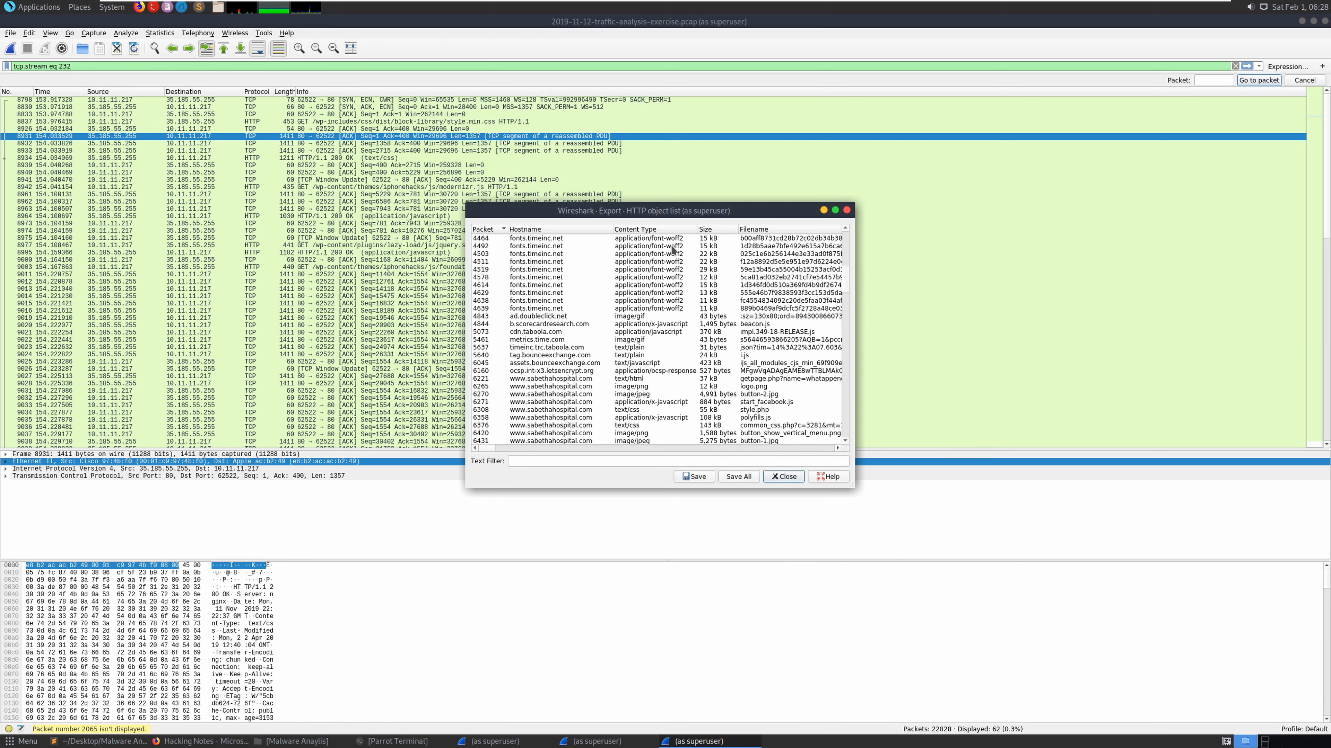
scroll(673, 250, "down", 3)
scroll(672, 249, "down", 5)
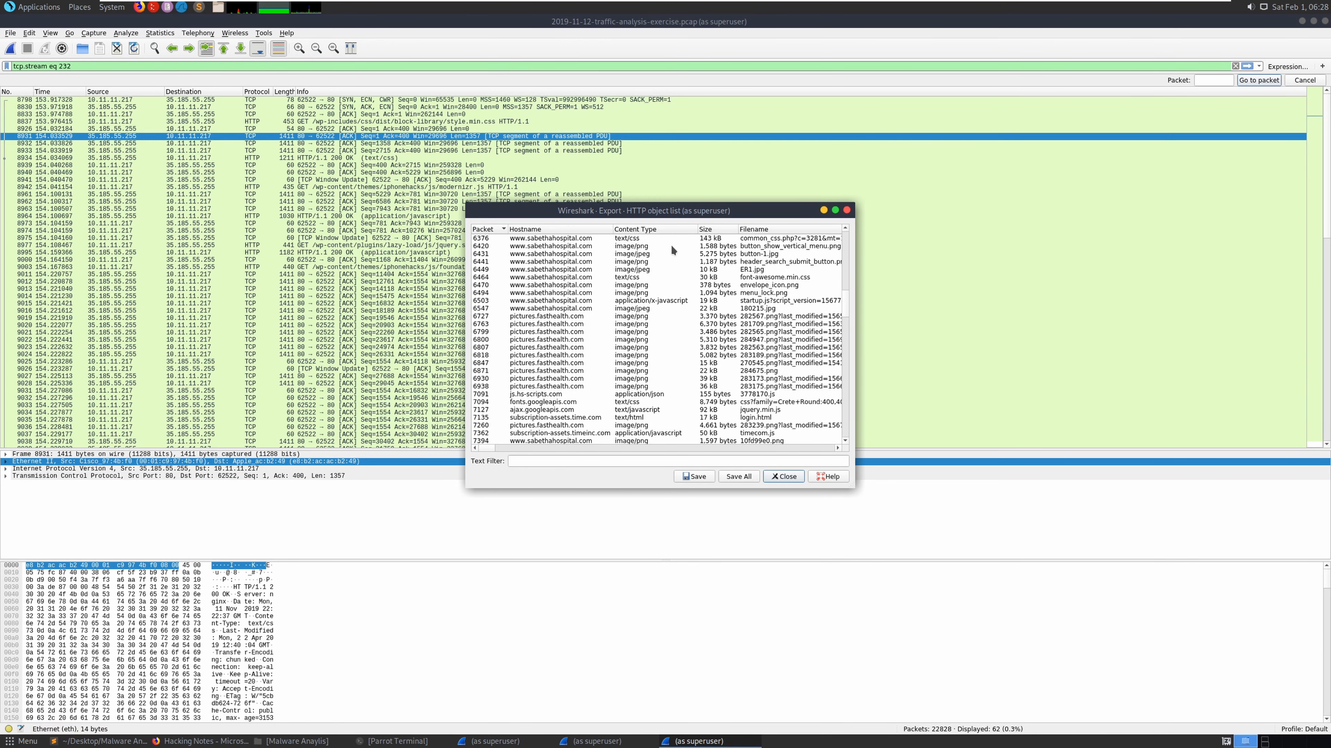
scroll(672, 247, "down", 9)
scroll(672, 249, "down", 1)
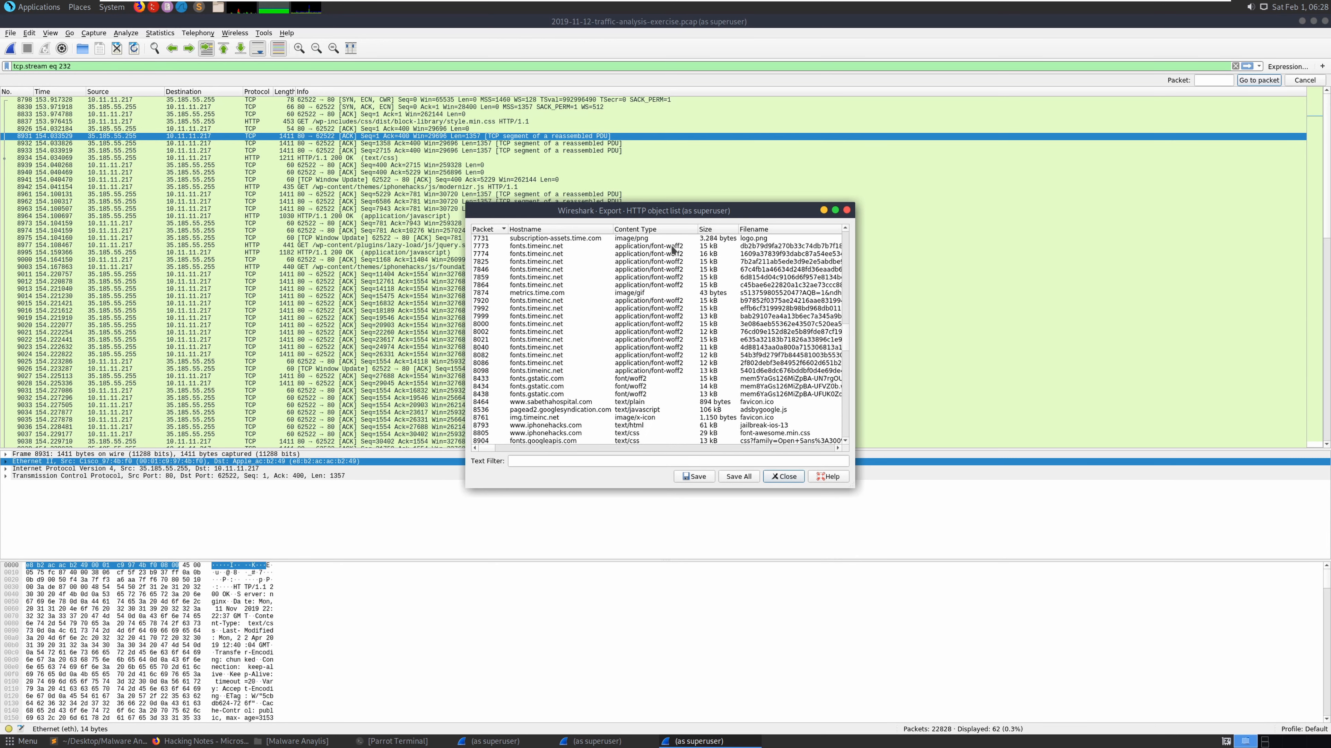
scroll(672, 249, "down", 5)
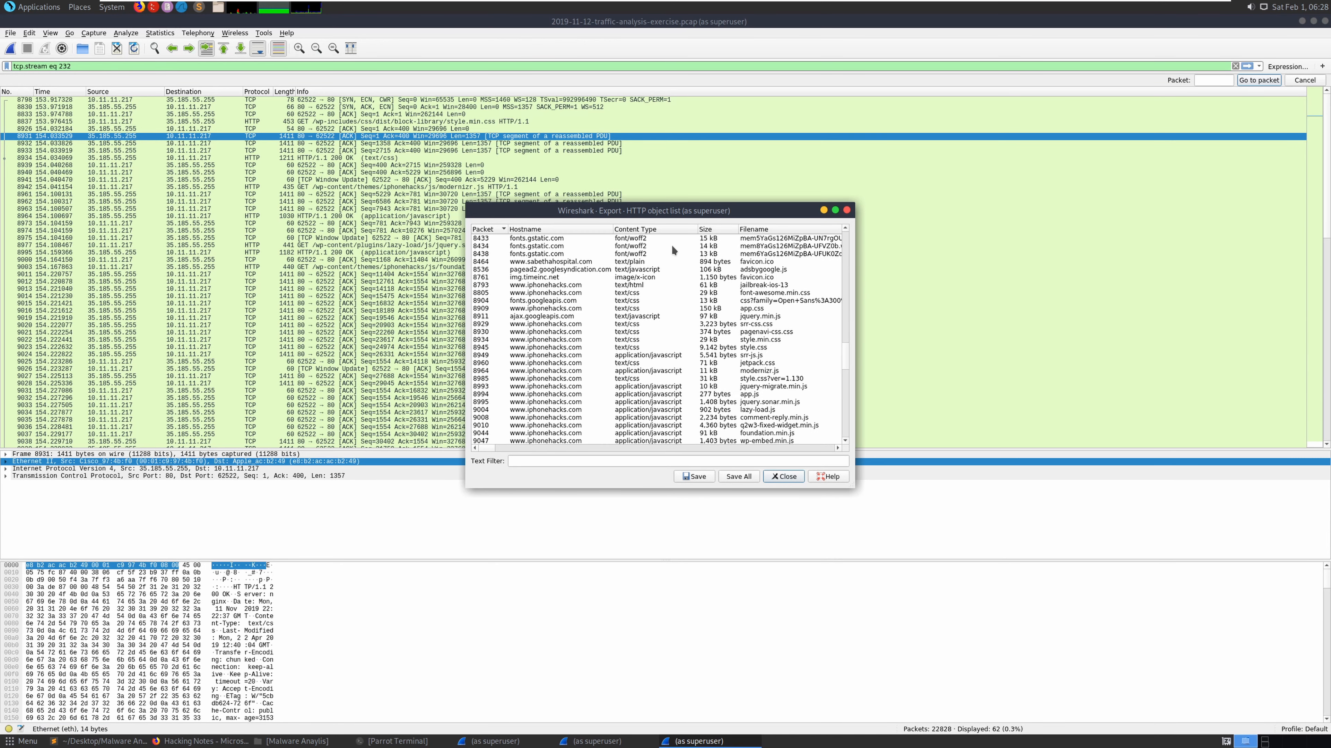
scroll(672, 249, "down", 4)
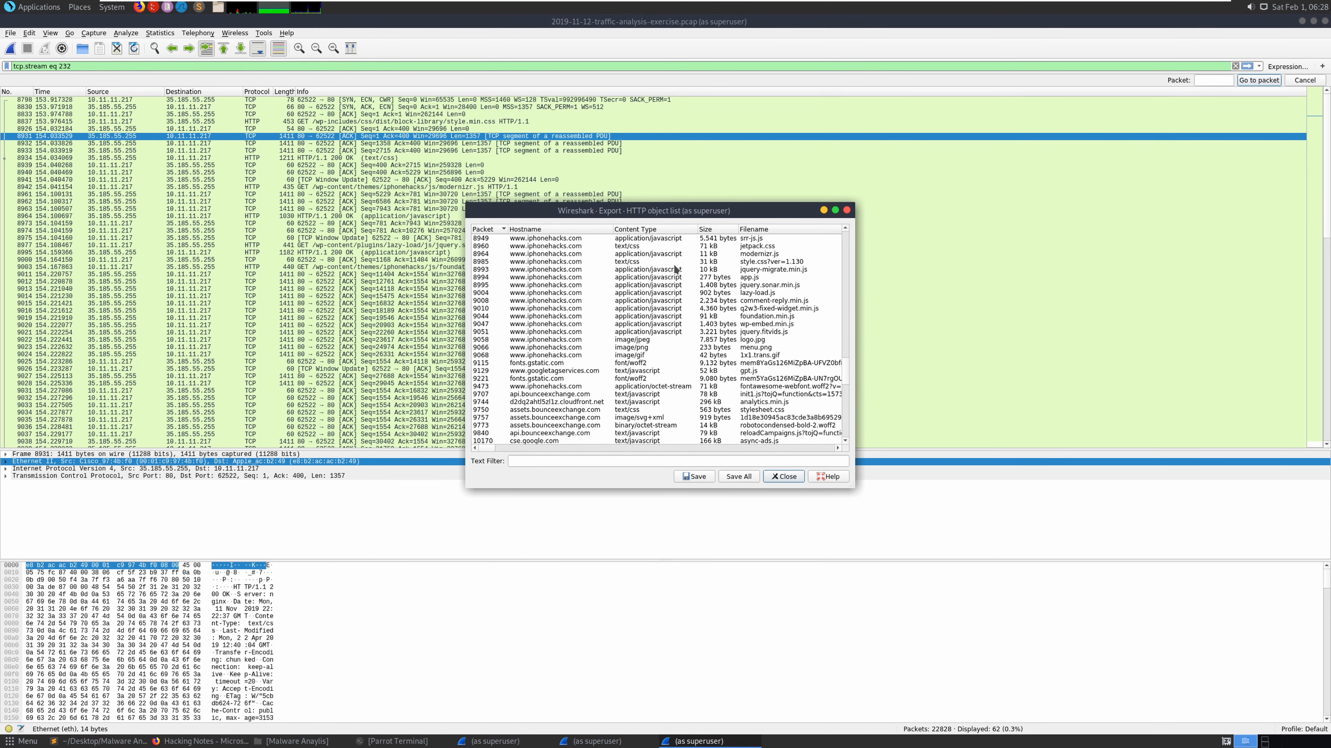
scroll(675, 269, "down", 7)
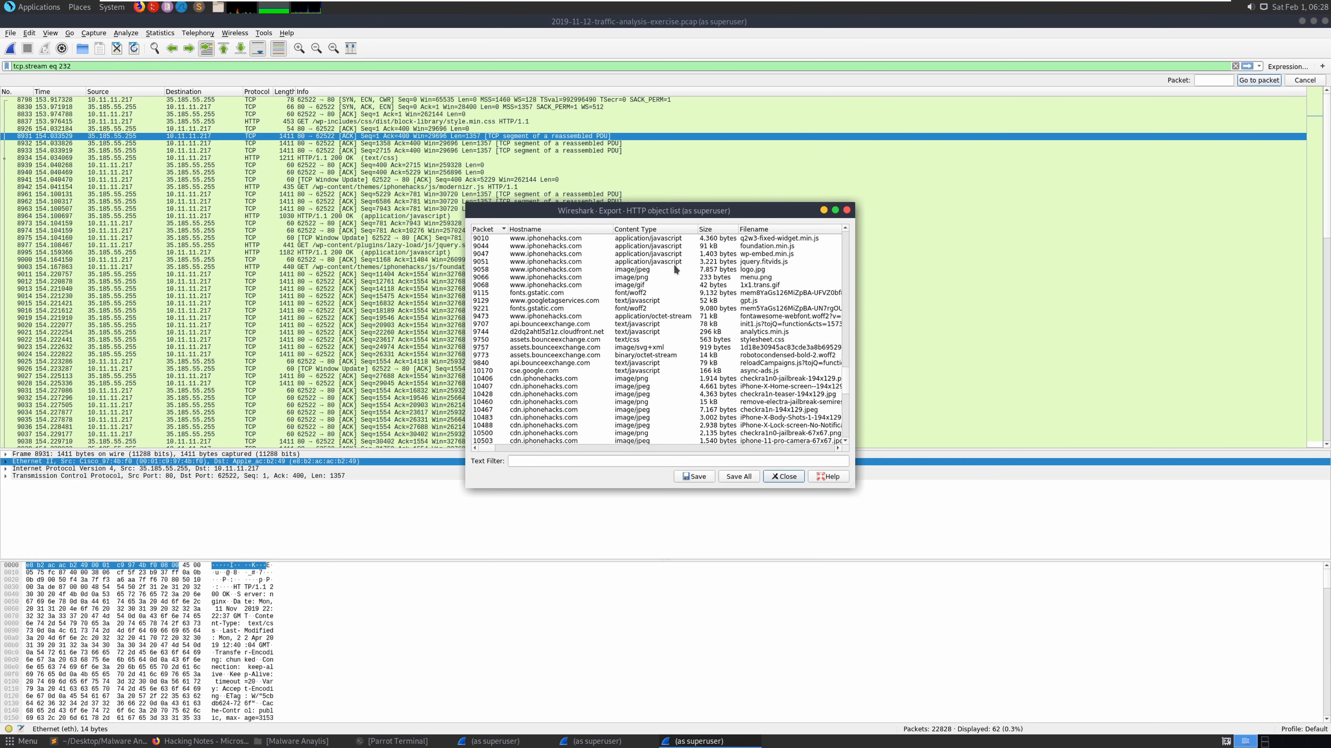
scroll(675, 269, "down", 3)
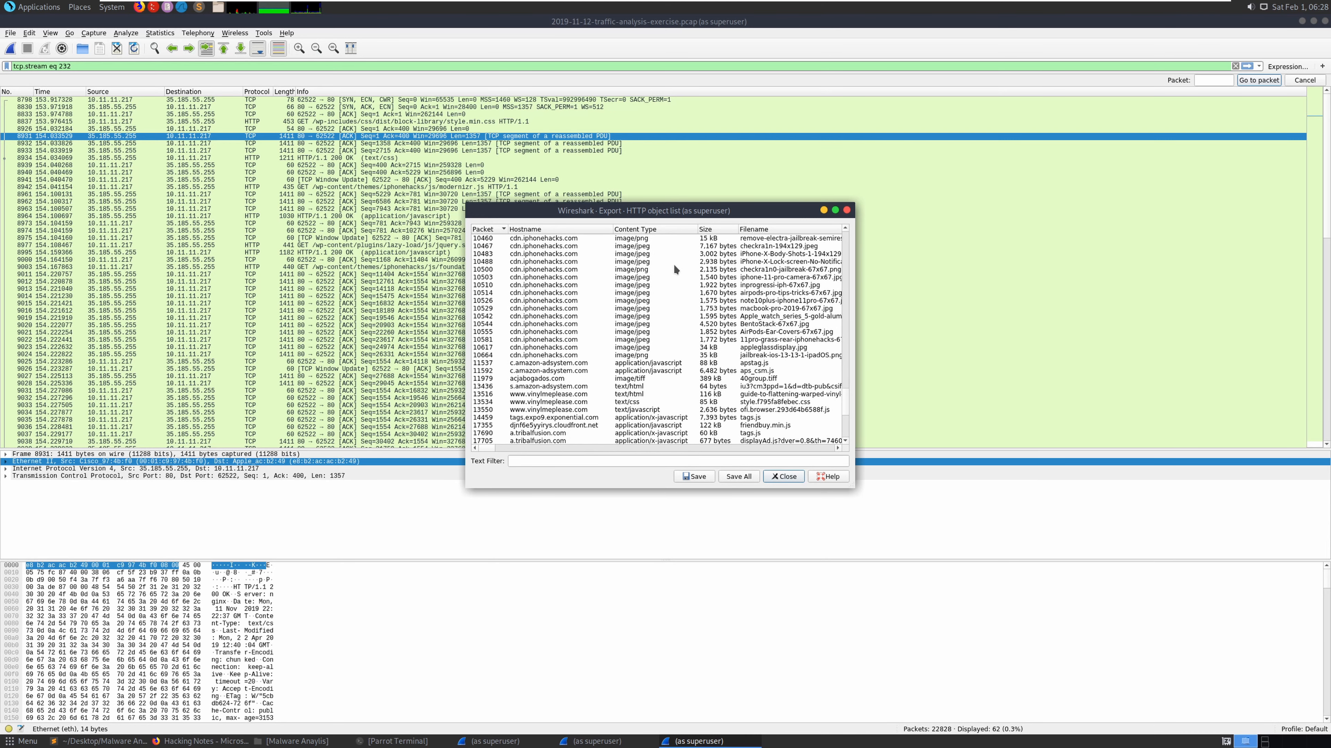
scroll(675, 268, "down", 3)
scroll(675, 268, "down", 3)
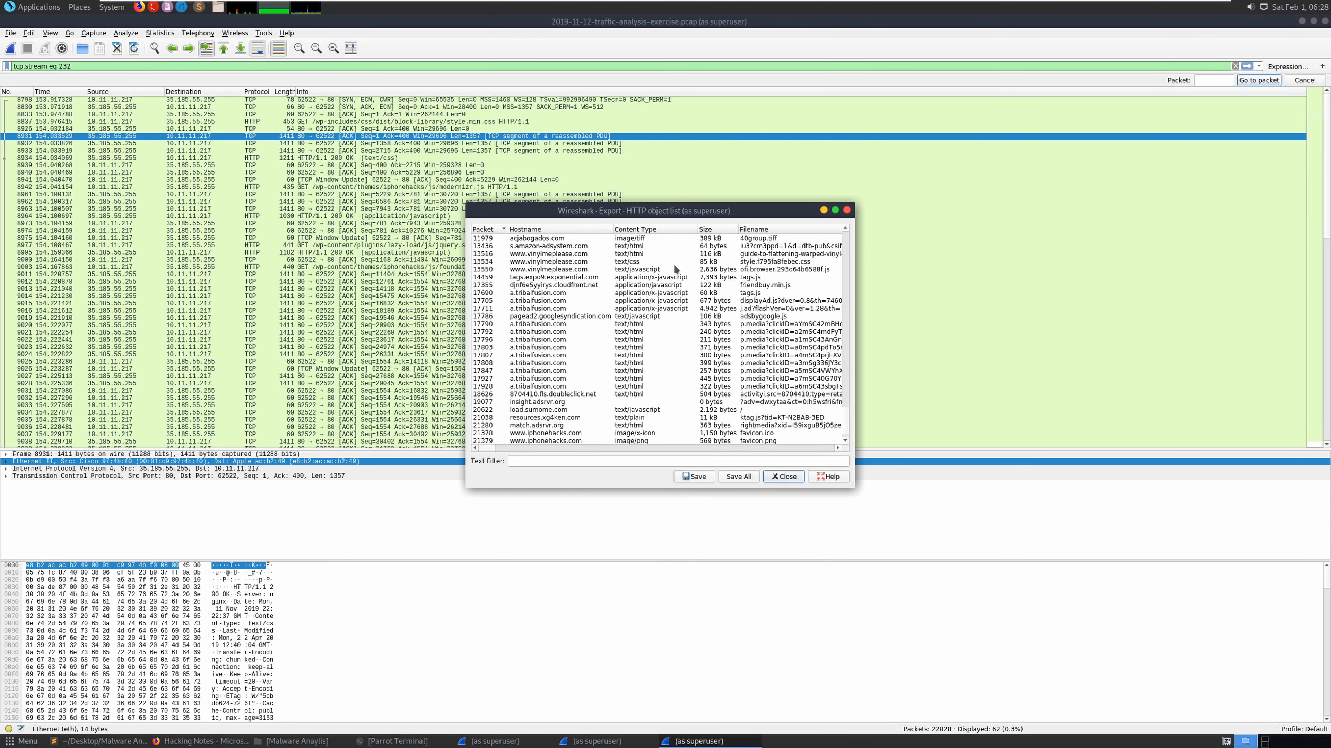
scroll(675, 269, "down", 1)
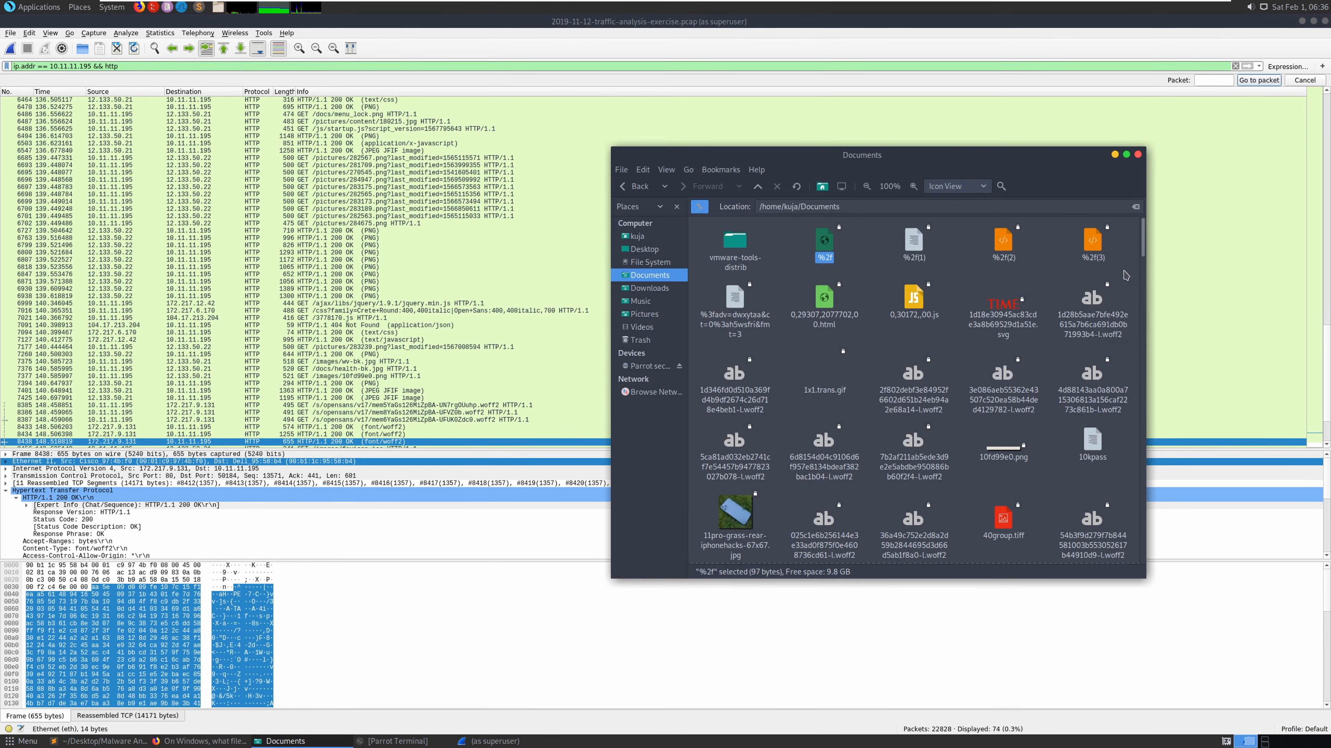
- Select and copy all 202 exported files in Documents, from %2f through wv-bk.jpg
left_click_drag(1144, 241, 1147, 552)
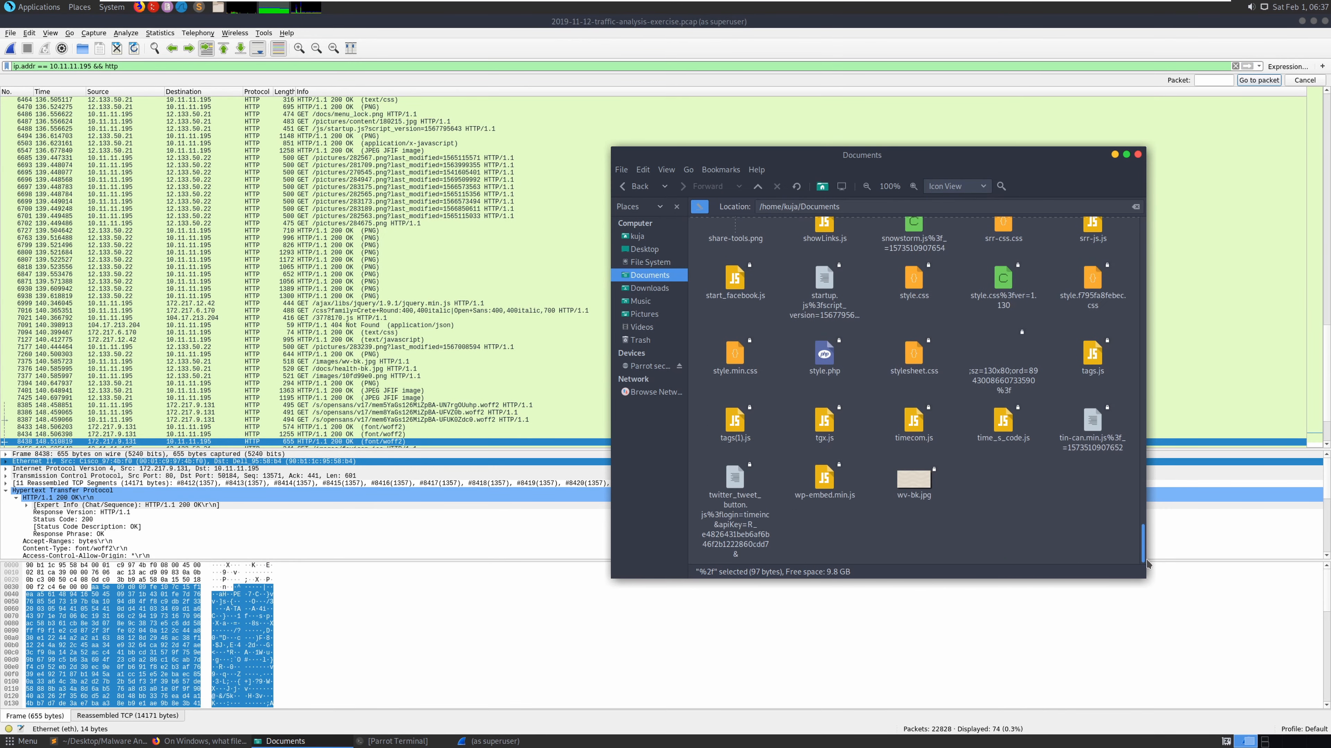
left_click(919, 487, "shift")
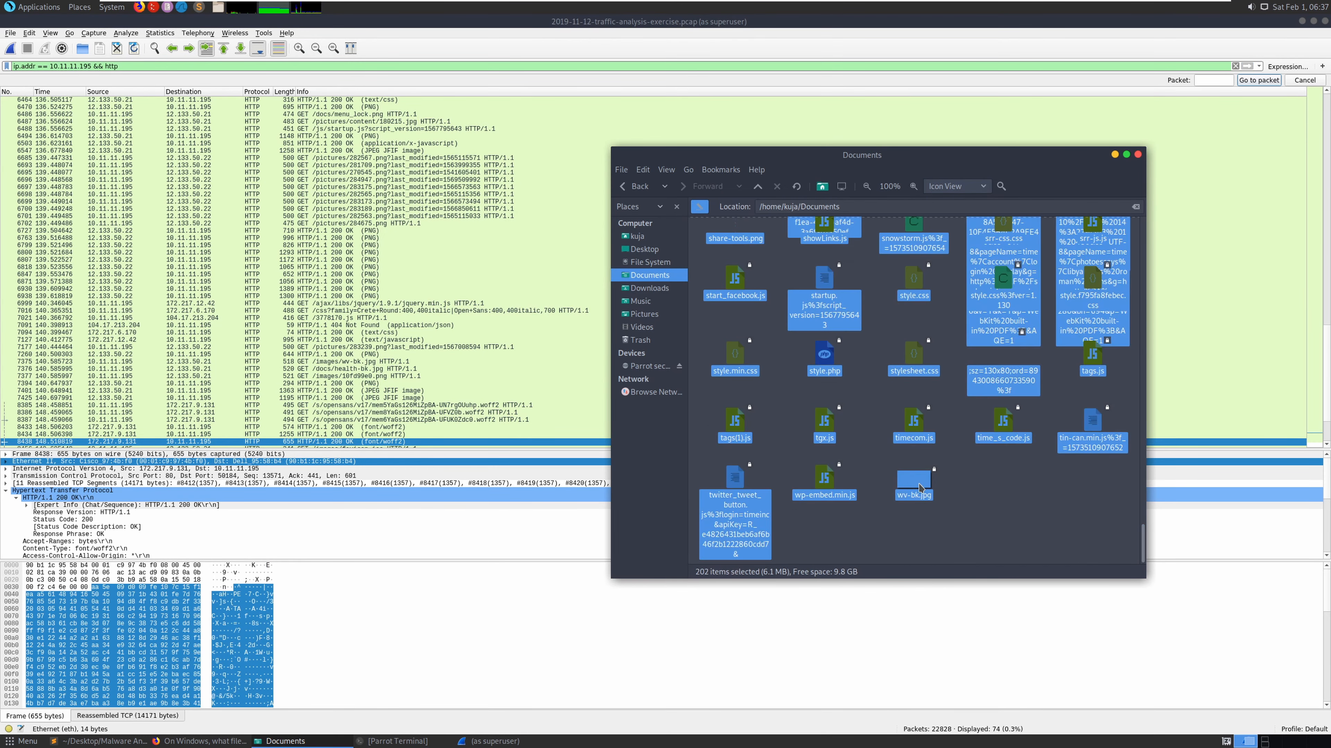
right_click(1000, 330)
left_click(1023, 369)
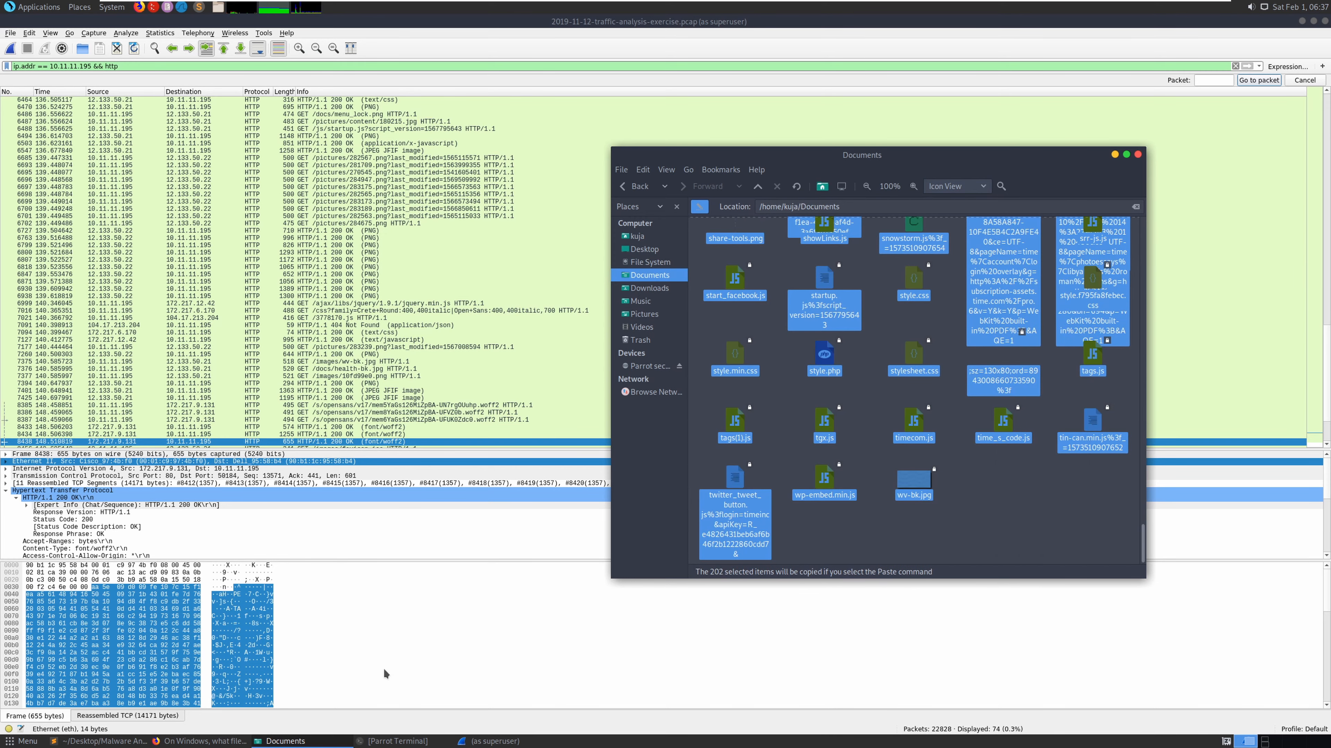
- Create a 'Find evil' folder inside Share and paste the copied files into it
left_click(219, 12)
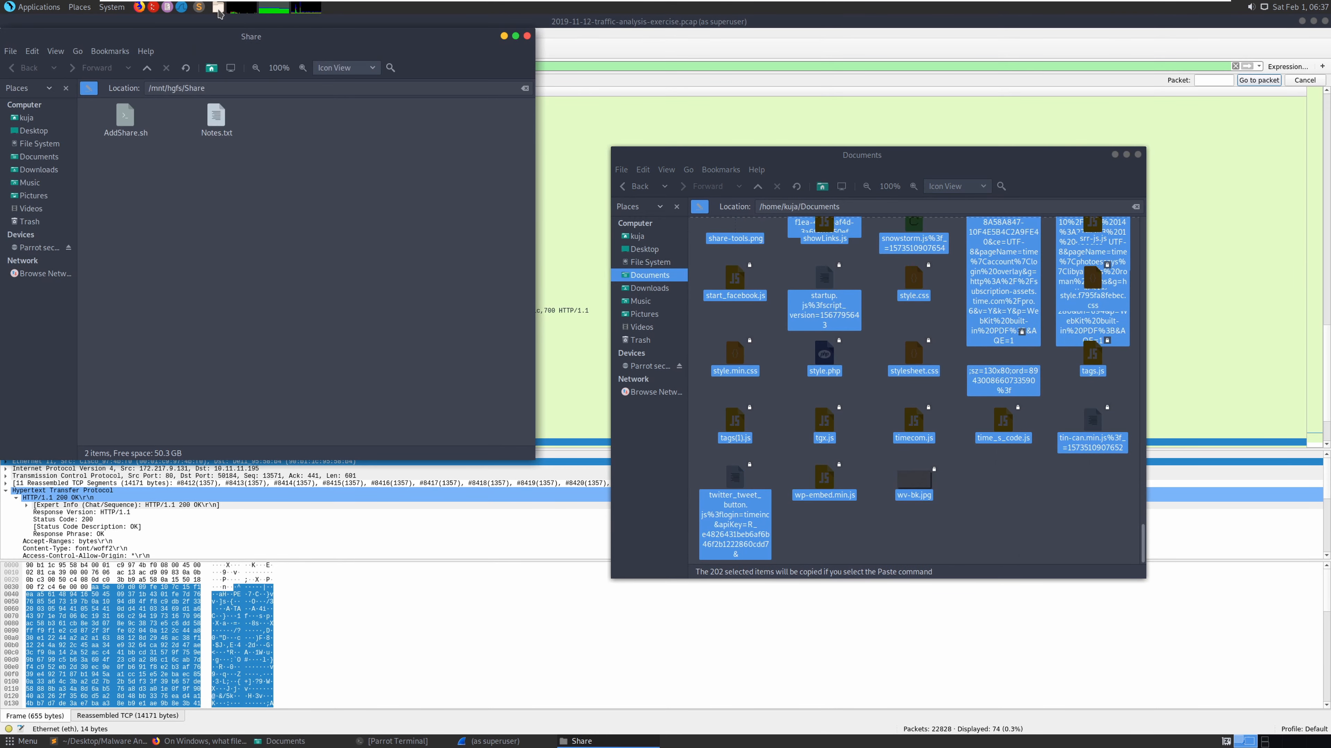
right_click(271, 186)
left_click(328, 199)
type("Find evil")
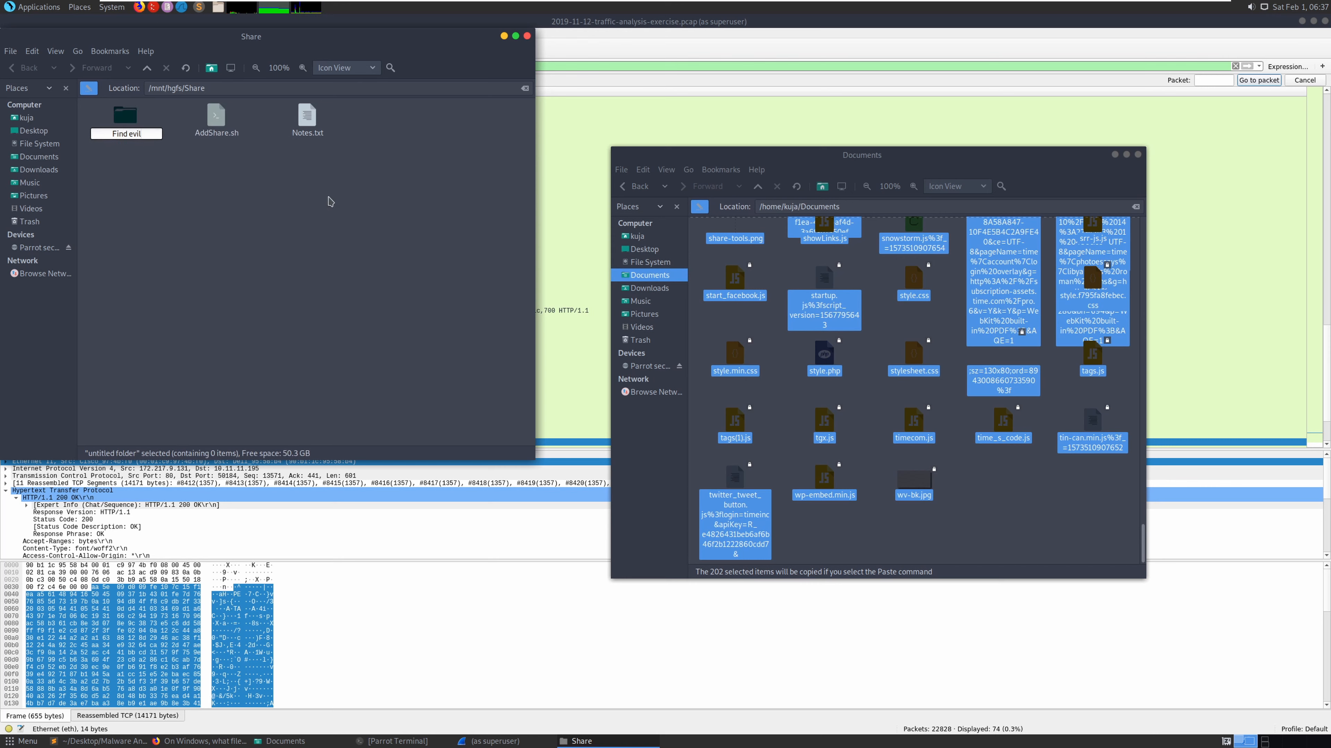
key("Return")
double_click(129, 123)
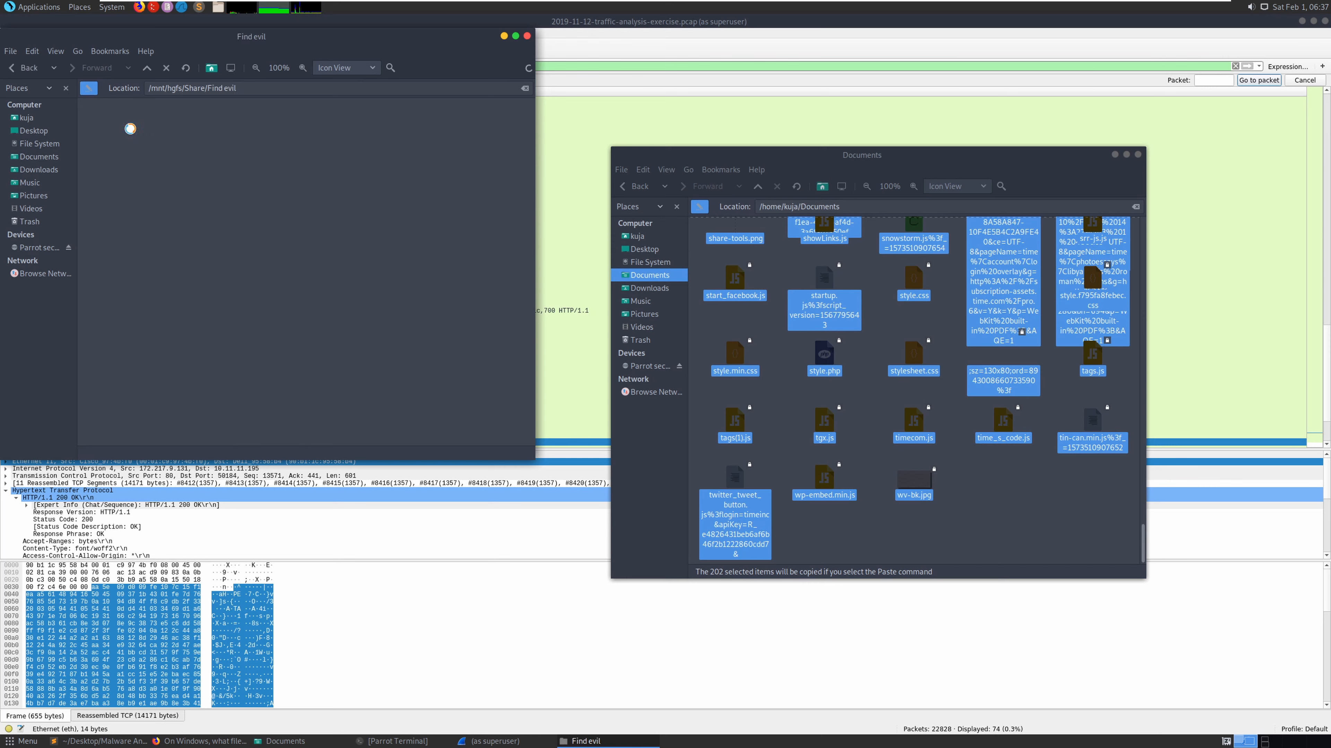
right_click(200, 206)
left_click(224, 299)
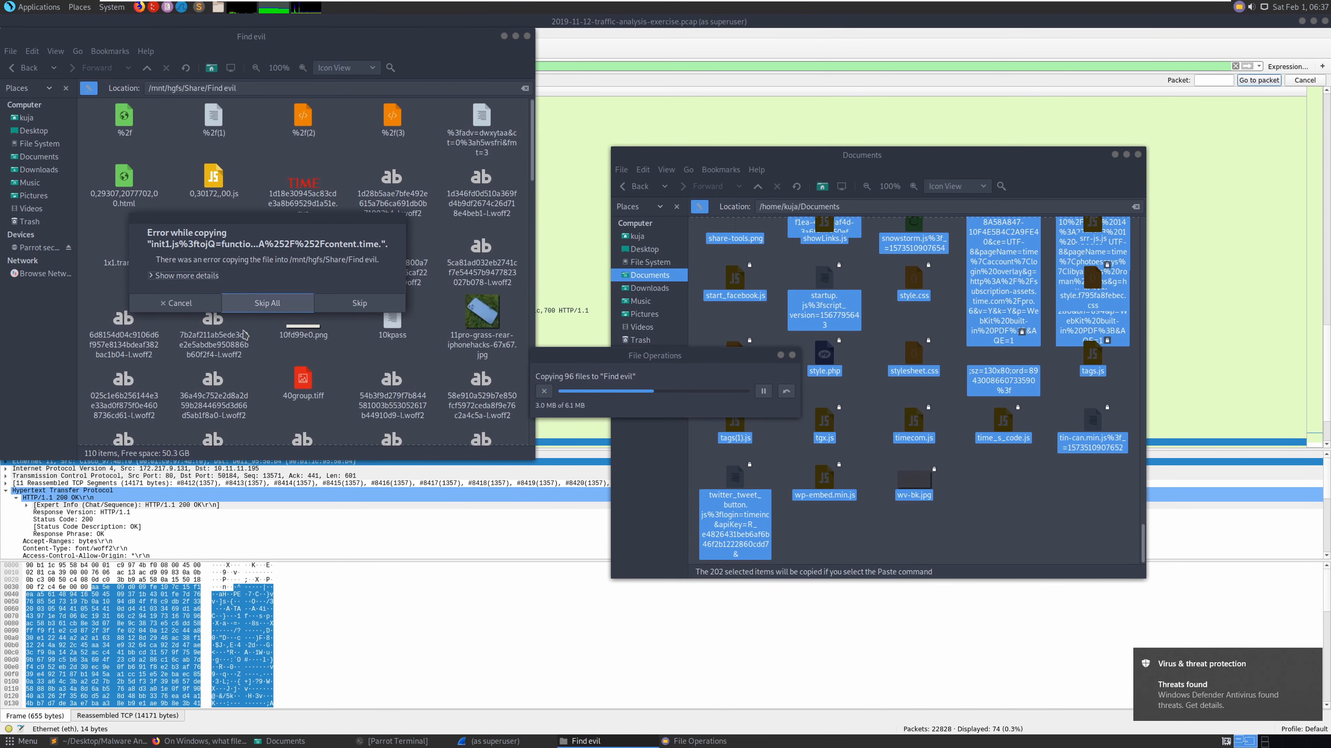
left_click(1205, 687)
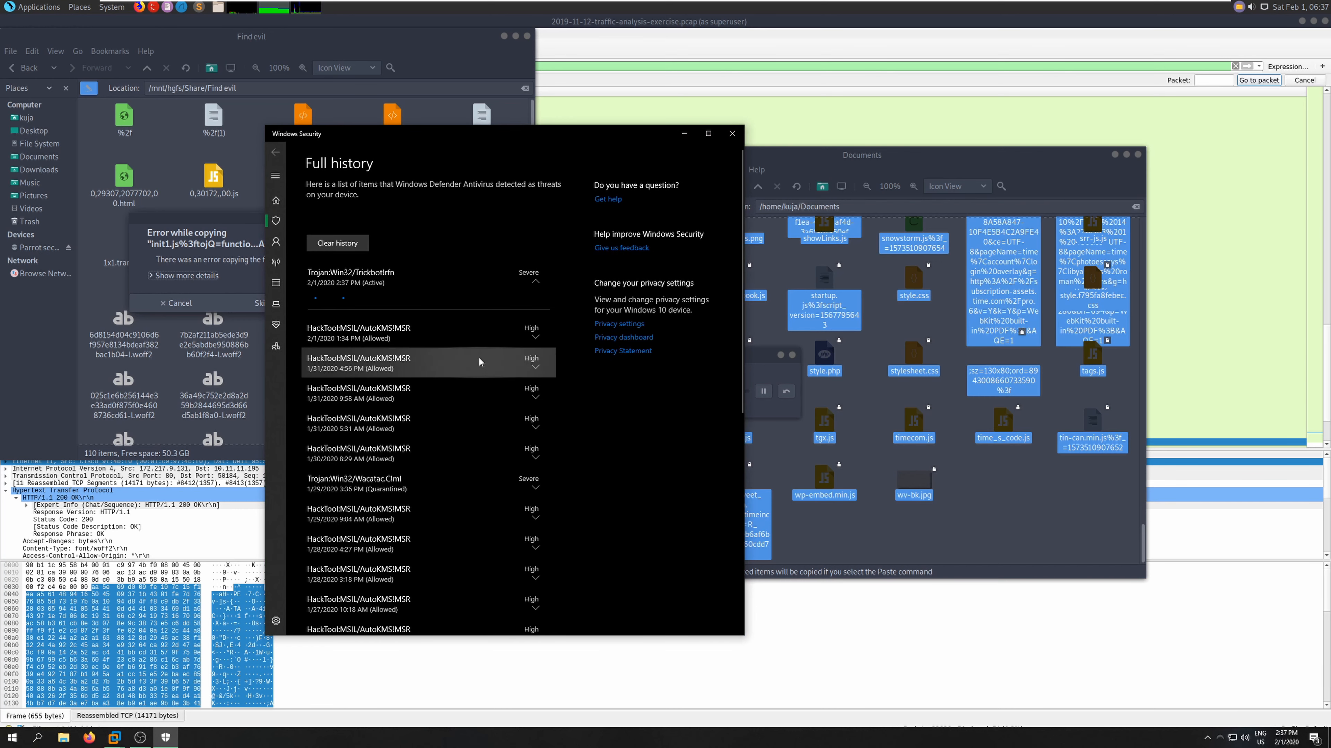
- Expand the Trojan:Win32/Trickbot!rfn entry for 40group.tiff, view its details, then close Windows Security
left_click(369, 284)
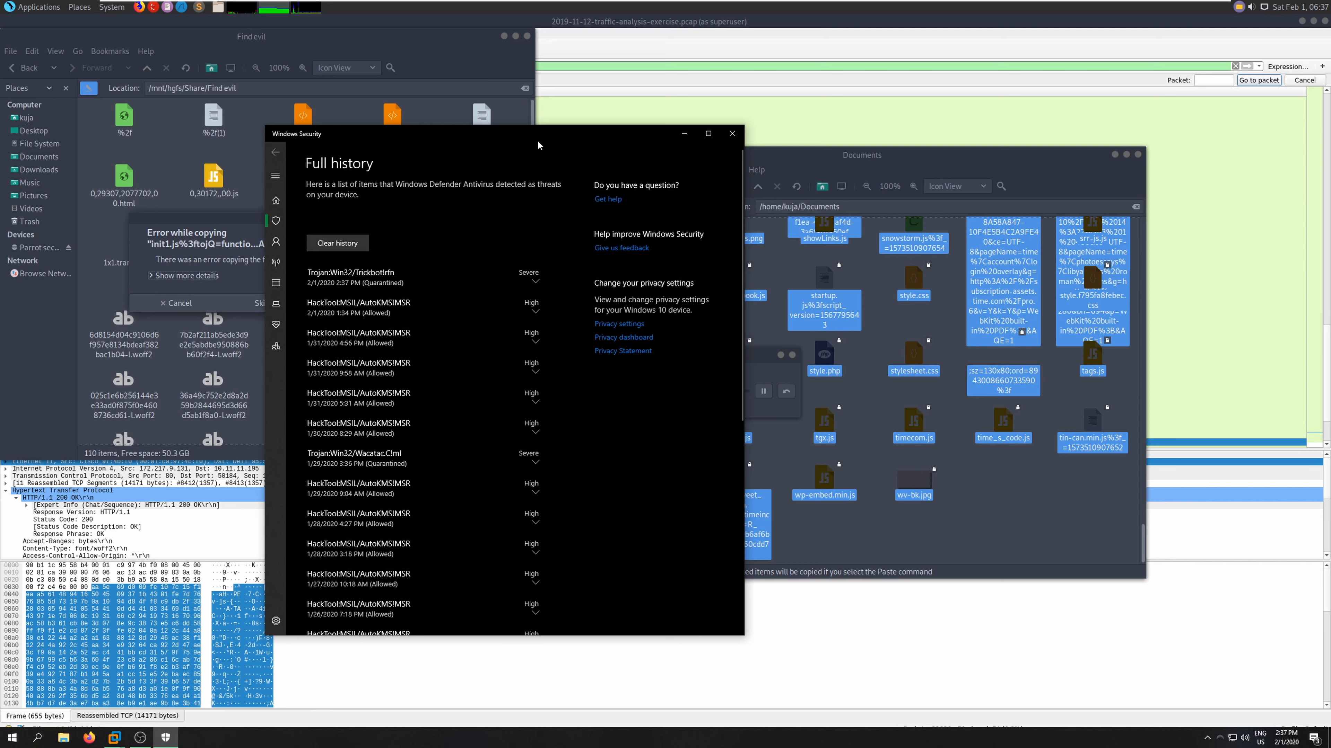
left_click(418, 283)
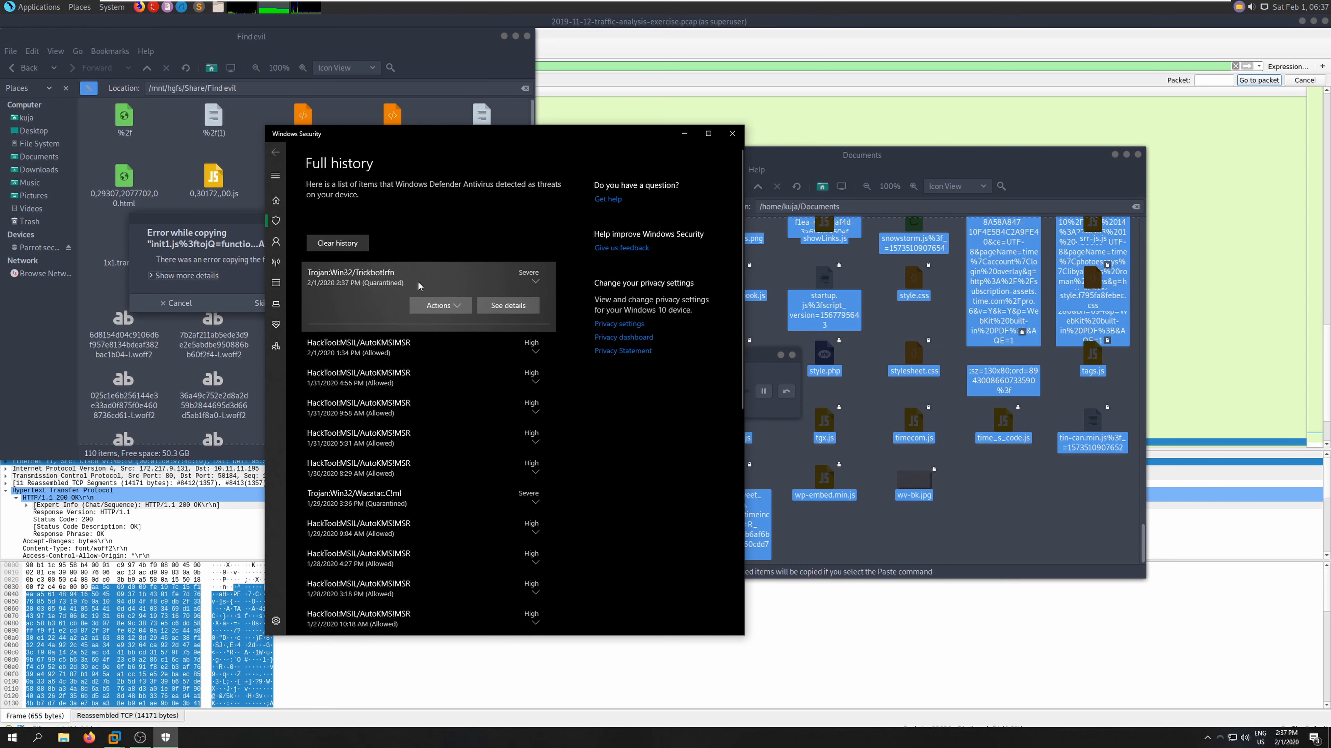
left_click(507, 306)
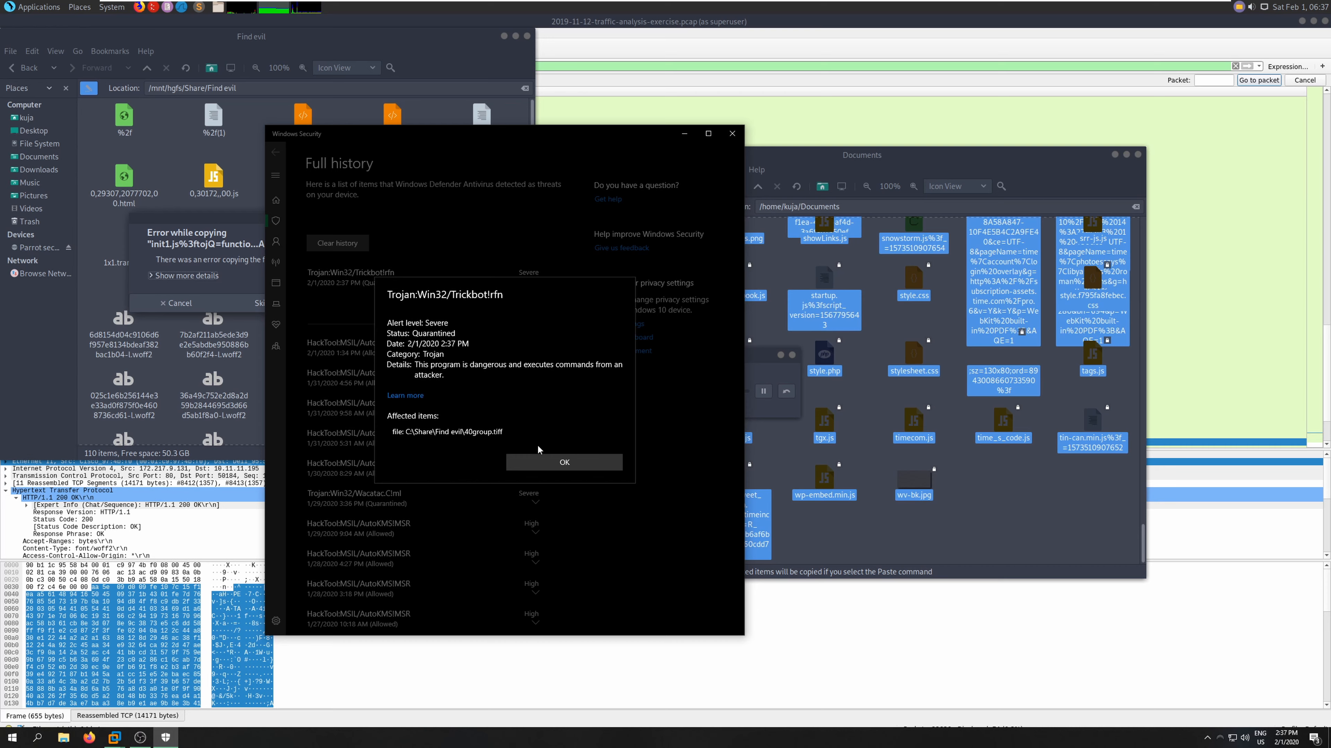
left_click(539, 461)
left_click(732, 134)
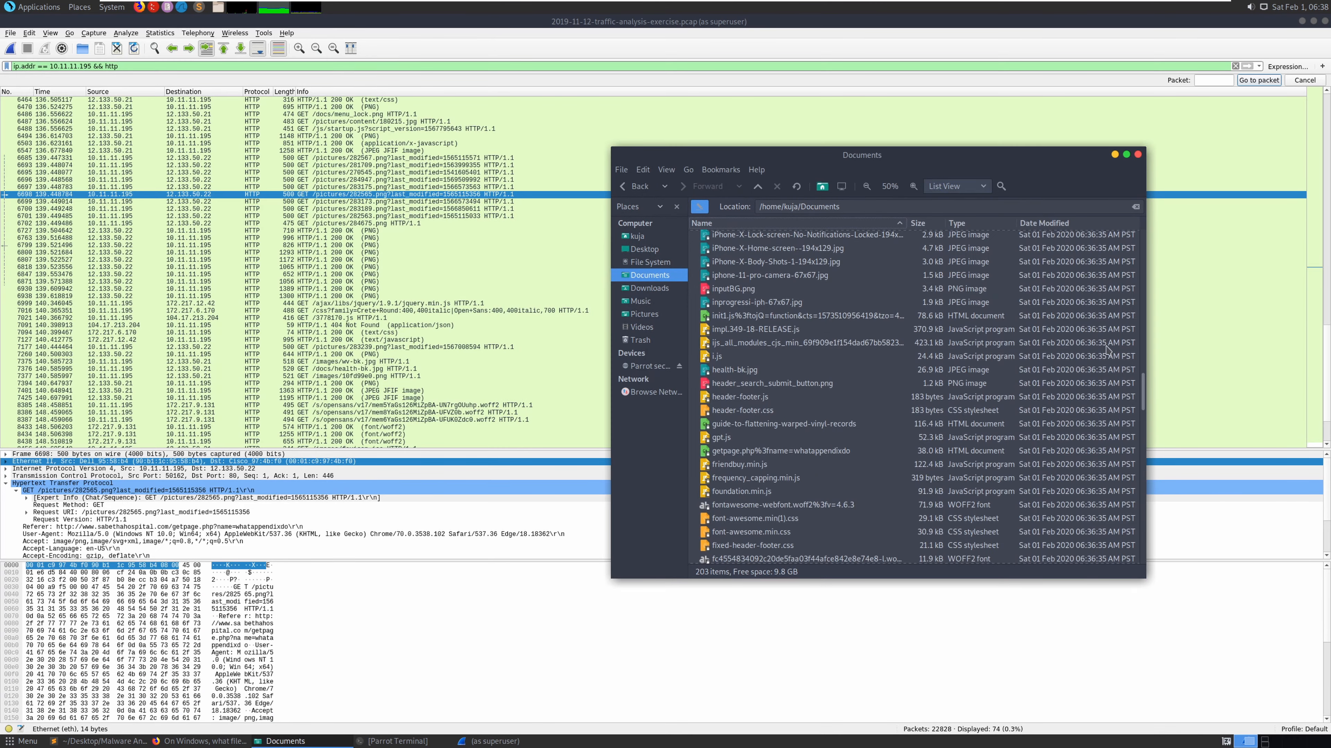
- Copy 40group.tiff from Documents and close the Documents window
left_click_drag(1145, 393, 1150, 553)
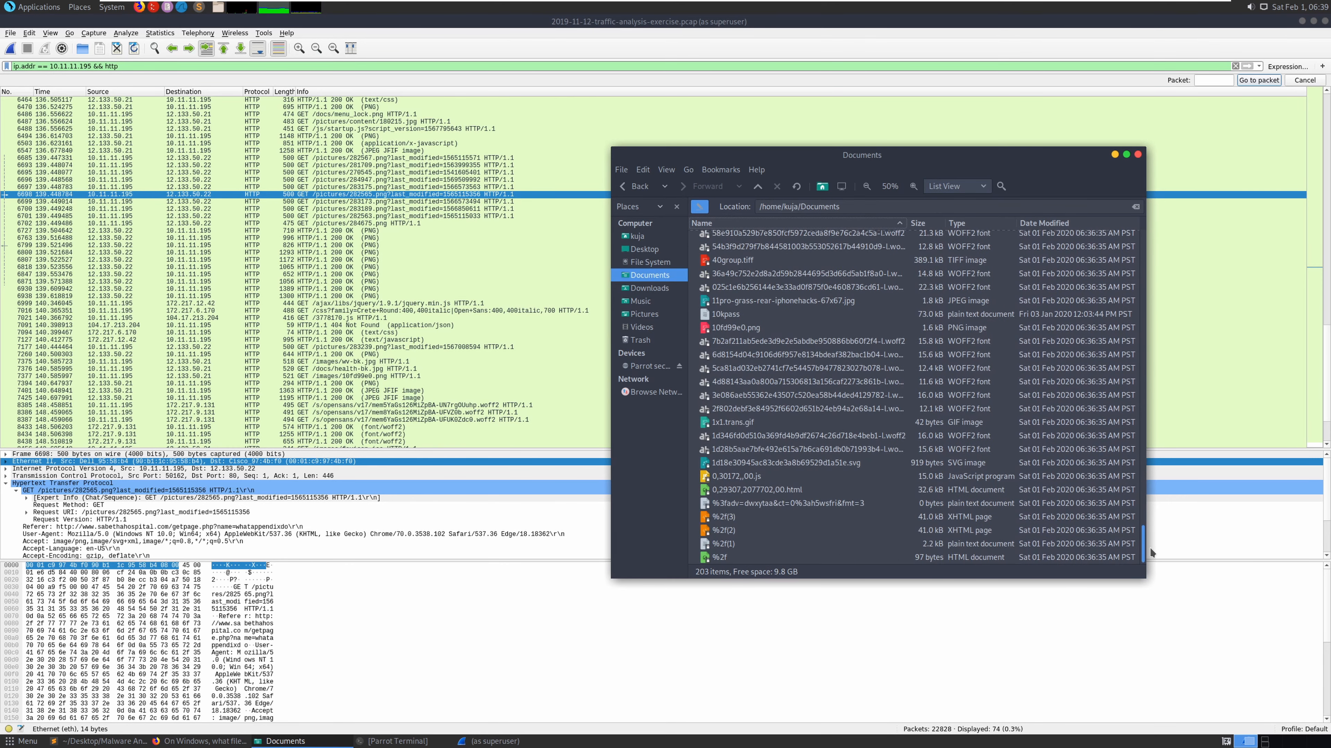
left_click(744, 264)
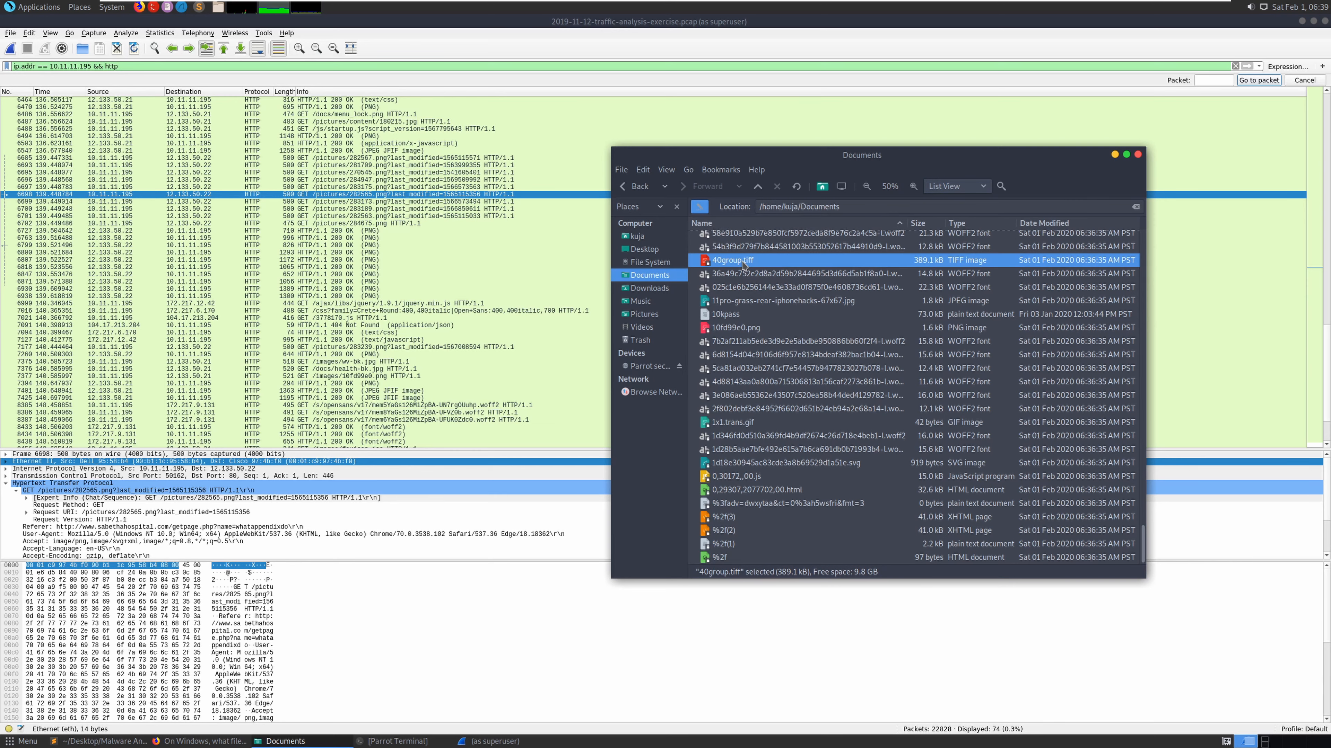
right_click(744, 264)
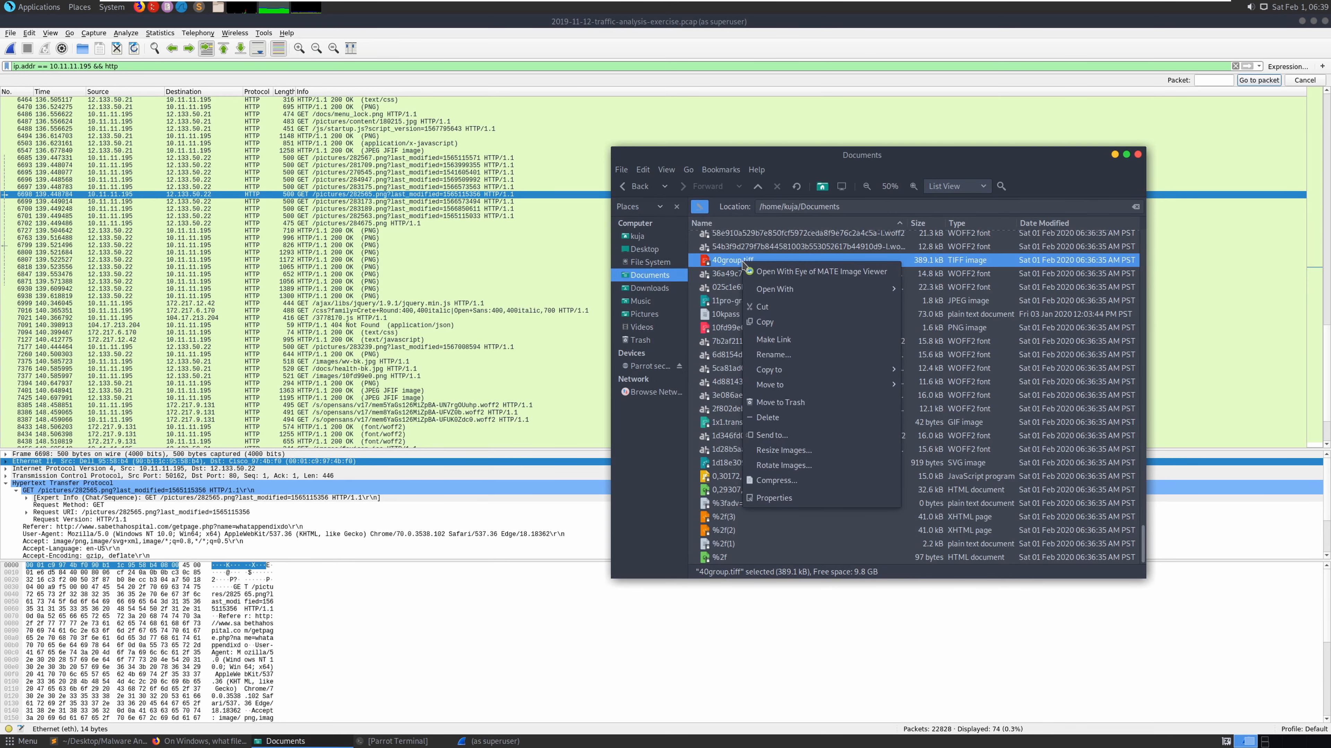
left_click(791, 328)
left_click(1126, 154)
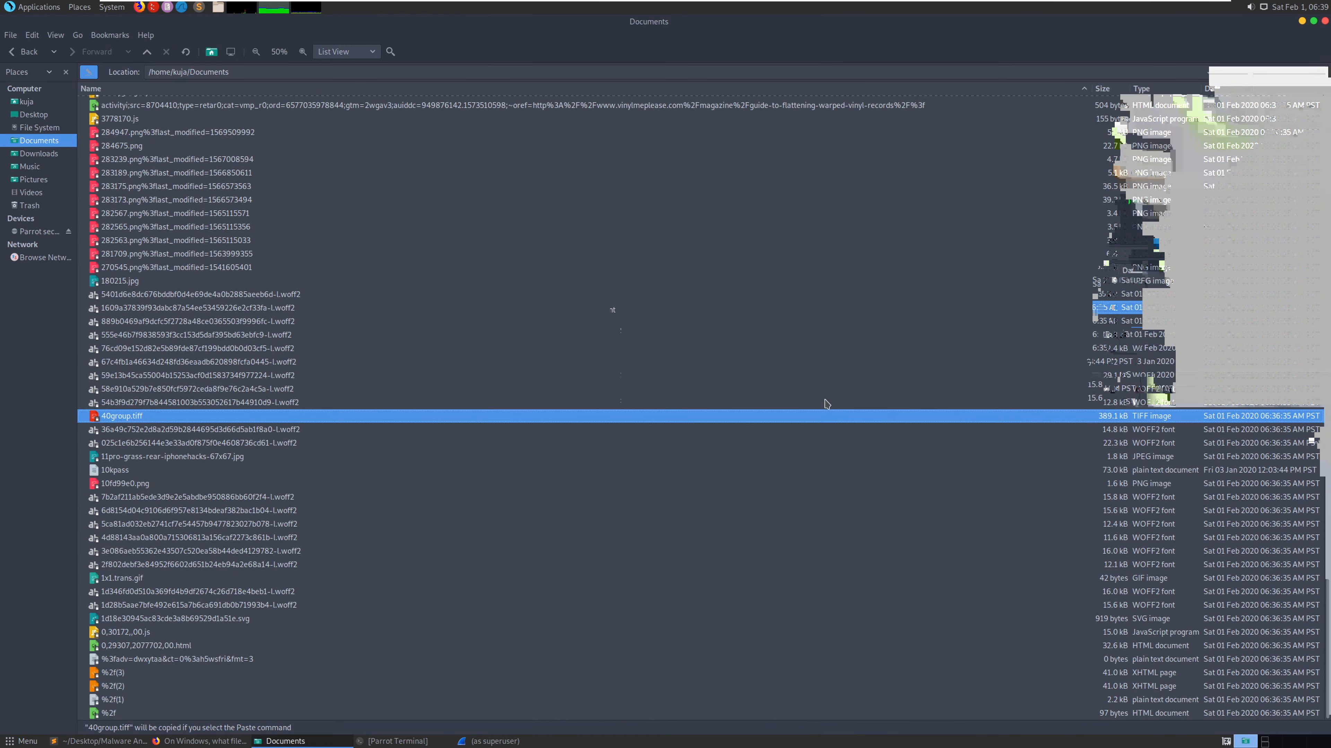
left_click(1326, 22)
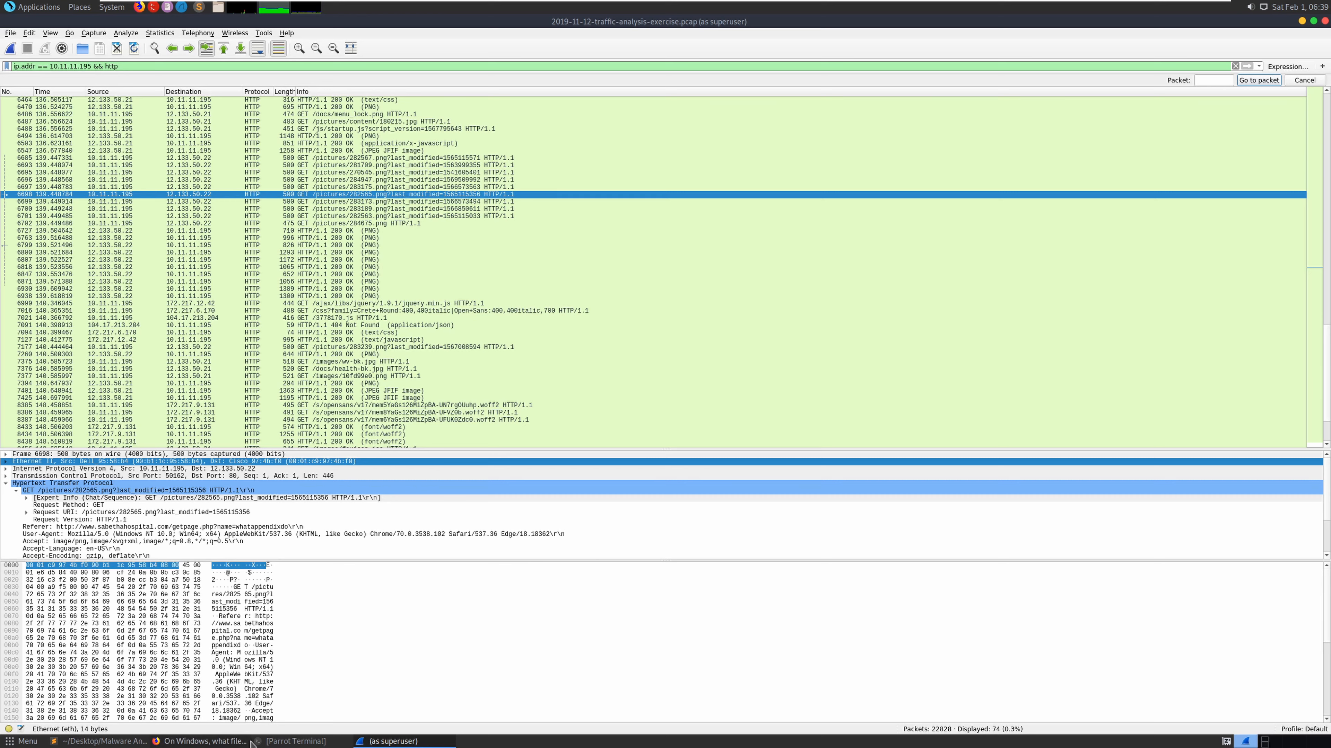
- Paste 40group.tiff into the desktop's Malware Anaylis folder and open a terminal there
left_click(385, 680)
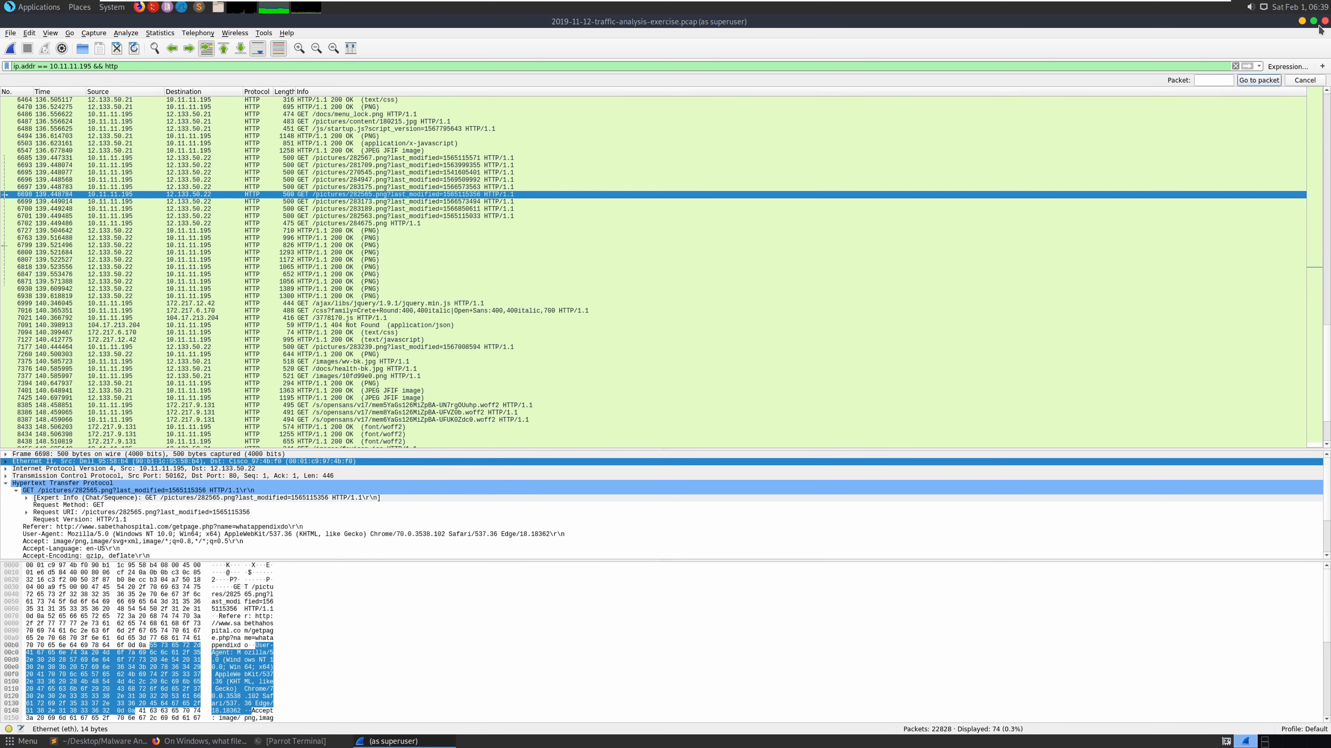
left_click(1301, 22)
left_click(1292, 23)
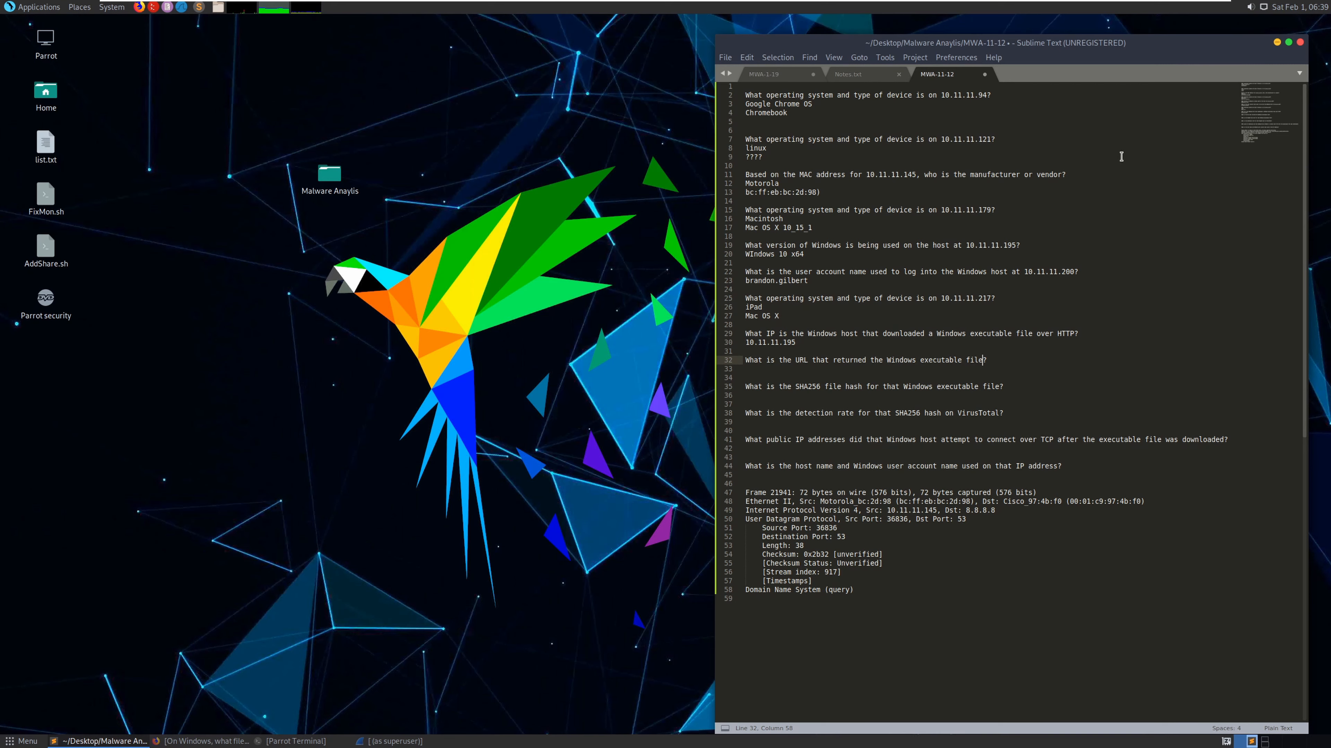
double_click(330, 175)
right_click(328, 181)
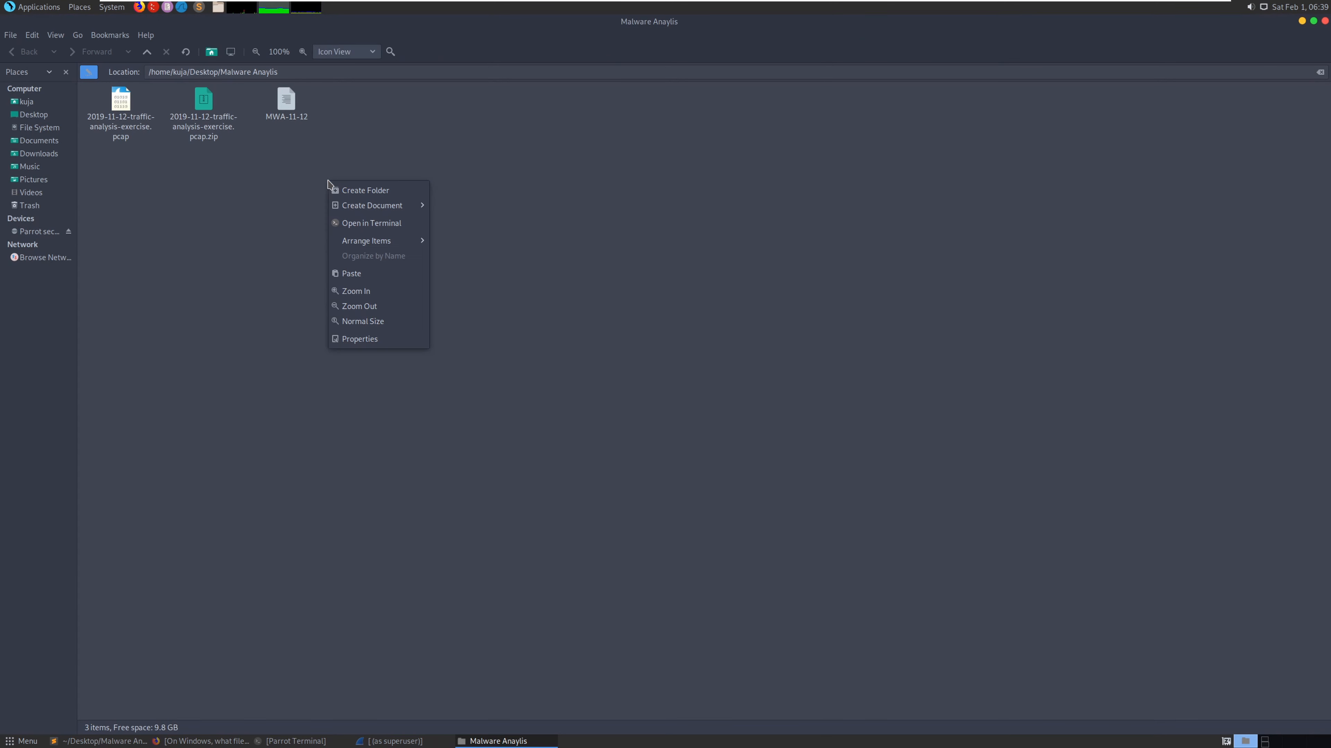
left_click(377, 277)
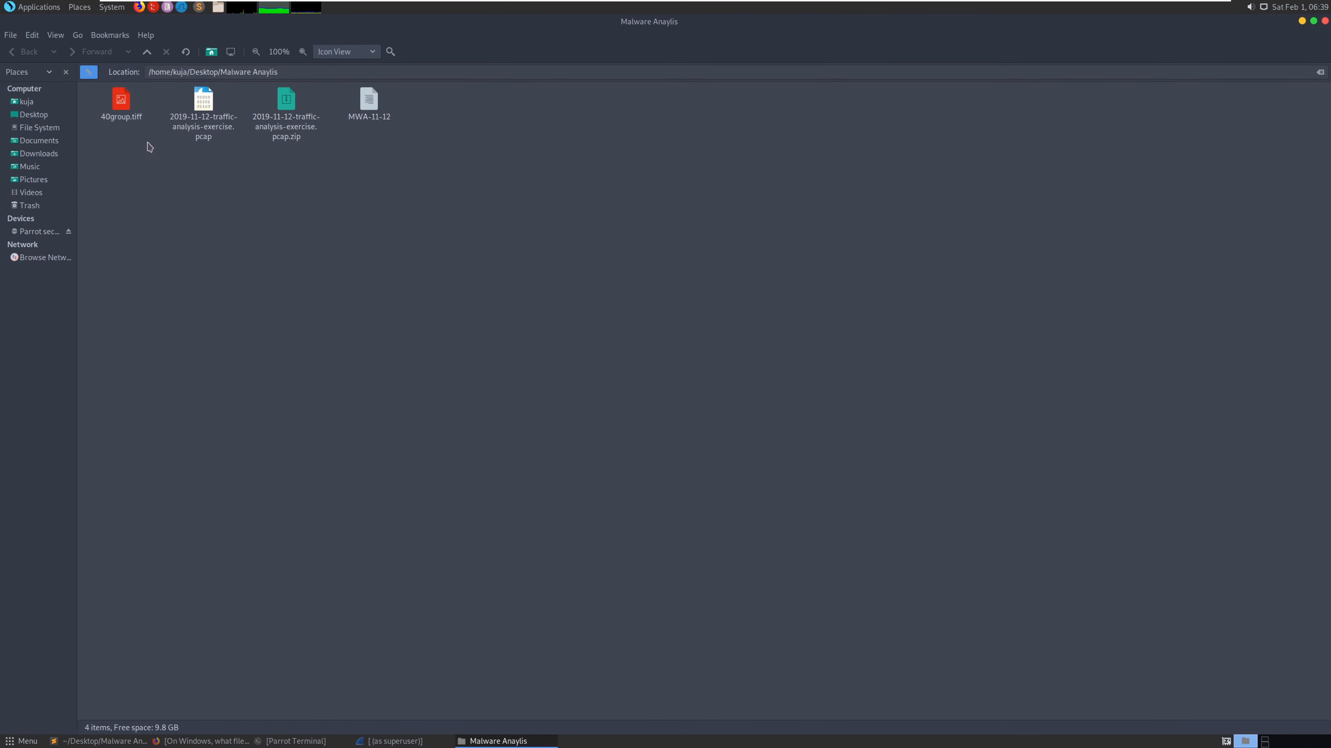
right_click(149, 162)
left_click(200, 204)
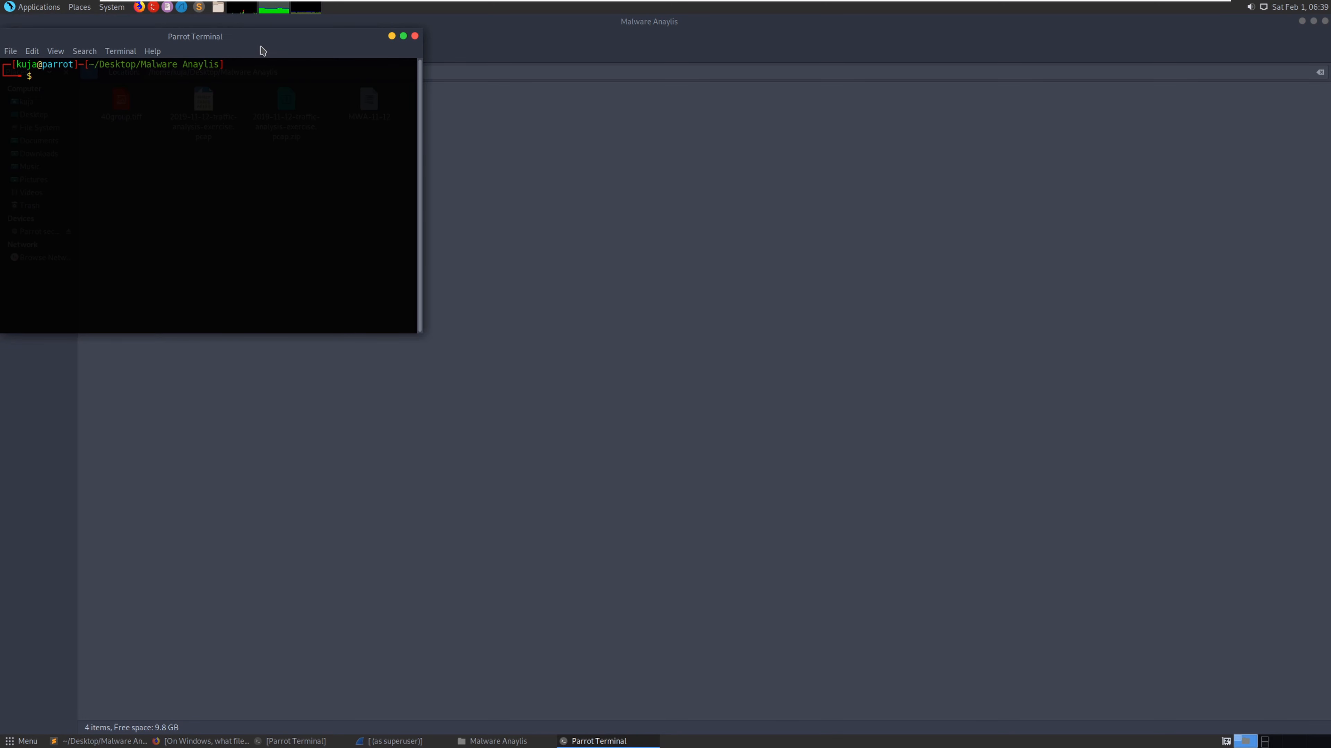
- Run 'file 40group.tiff', revealing it is a PE32 Windows executable
left_click_drag(262, 50, 775, 151)
type("fi")
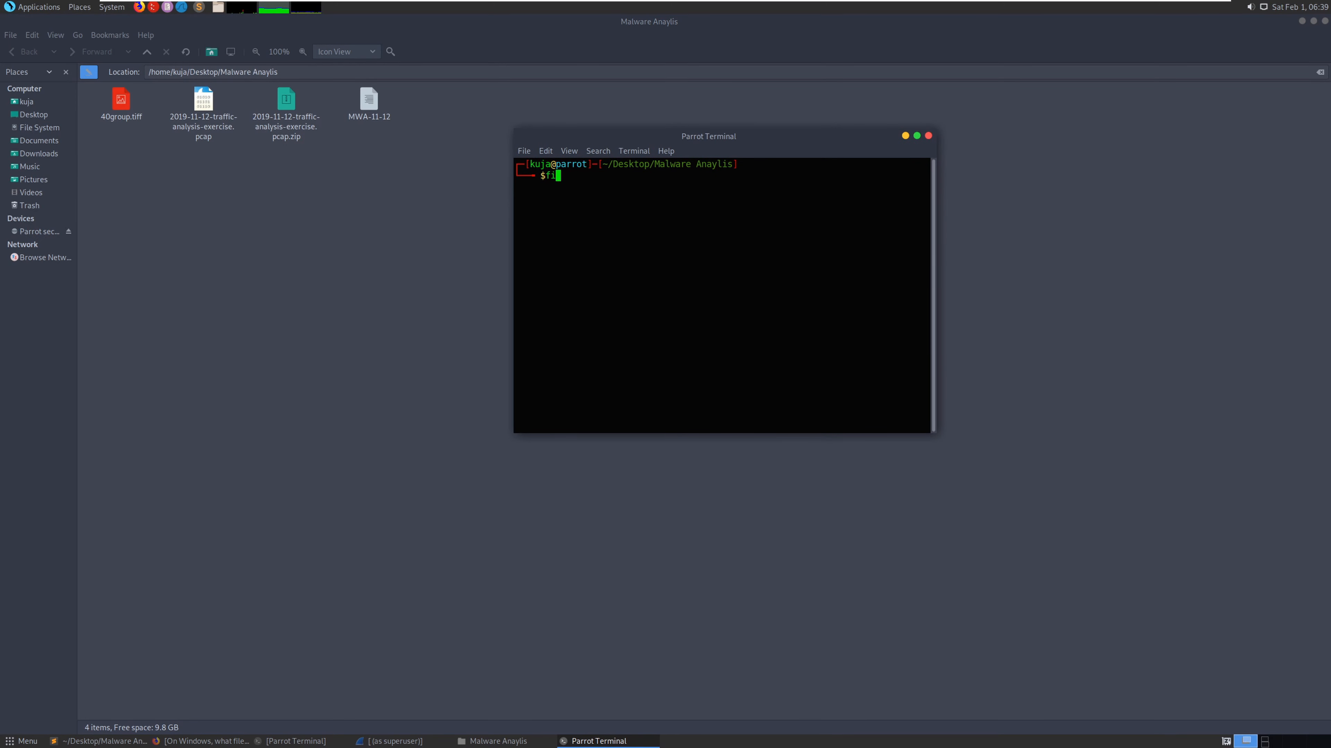
type("le 40group.tiff")
key("Return")
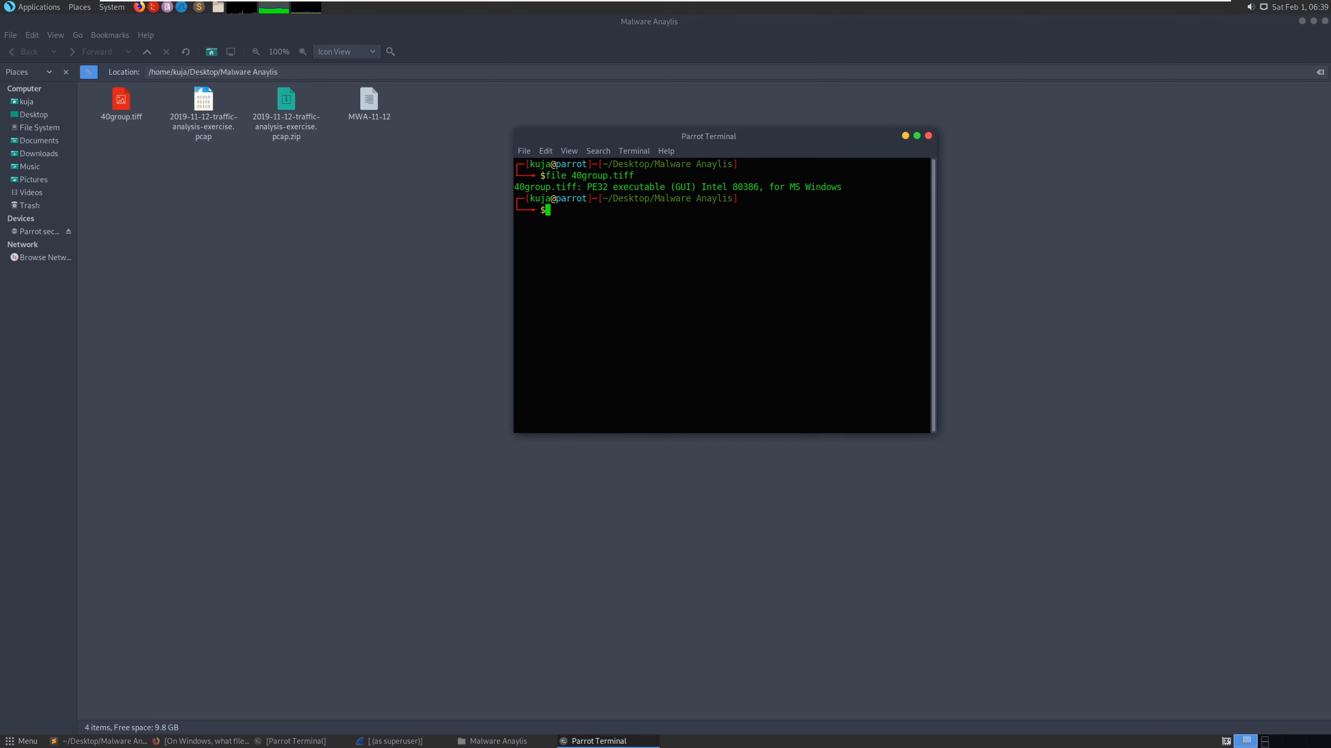
- Compute the SHA256 hash of 40group.tiff with sha256sum, copy it, and open a new Firefox tab
type("sha256sum 40")
key("Tab")
key("Return")
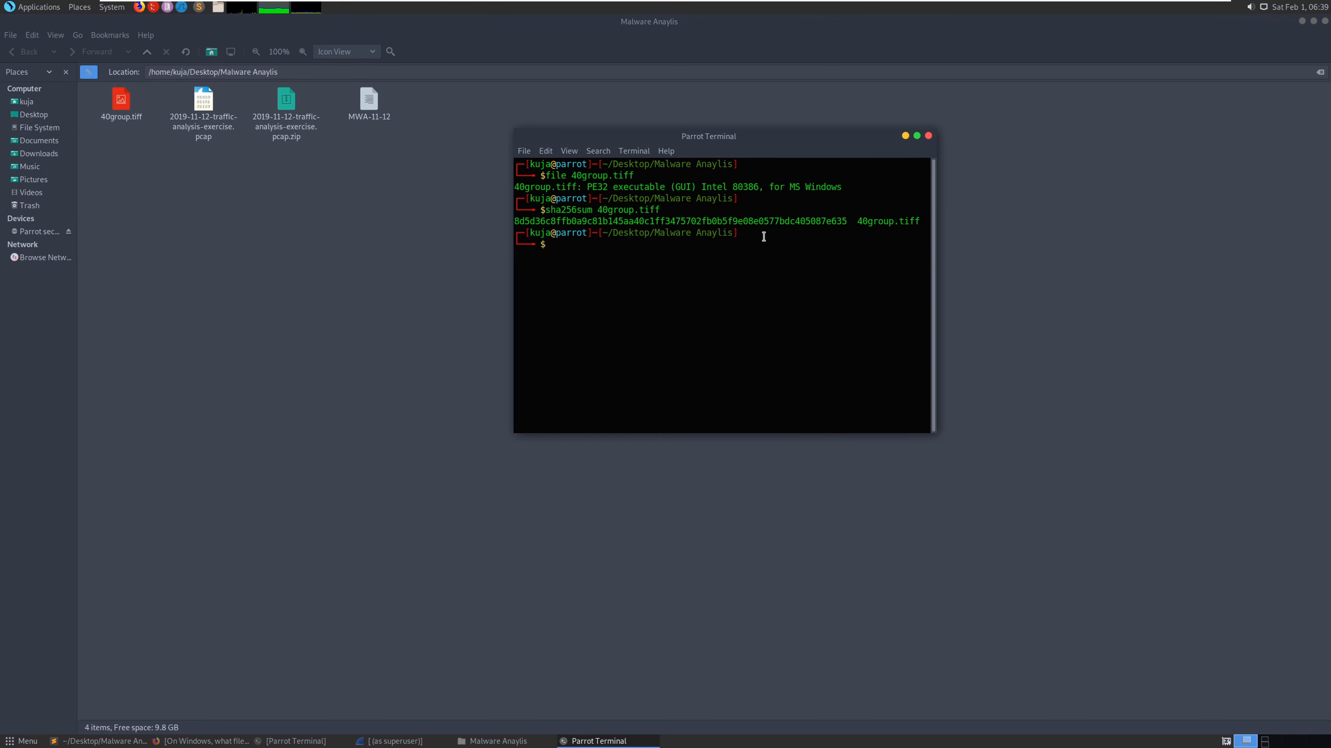
left_click_drag(844, 220, 514, 221)
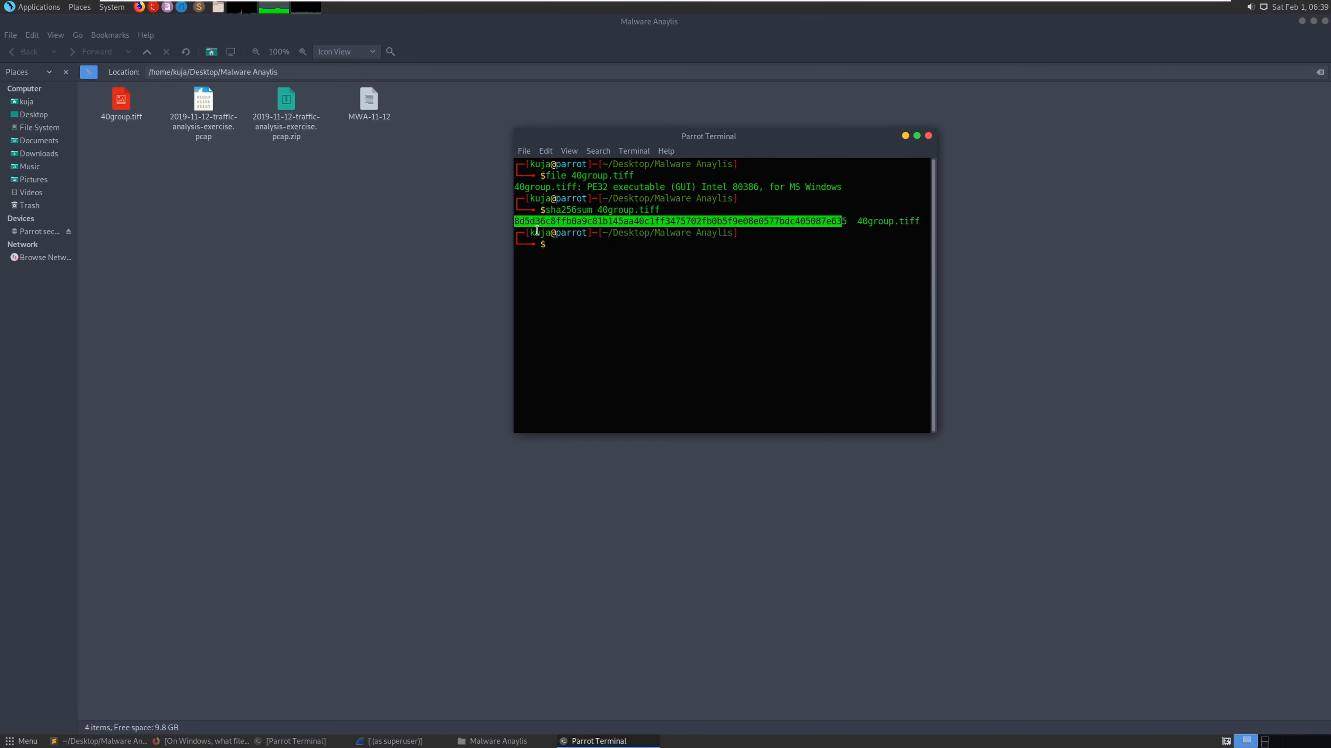
left_click(207, 741)
left_click(592, 23)
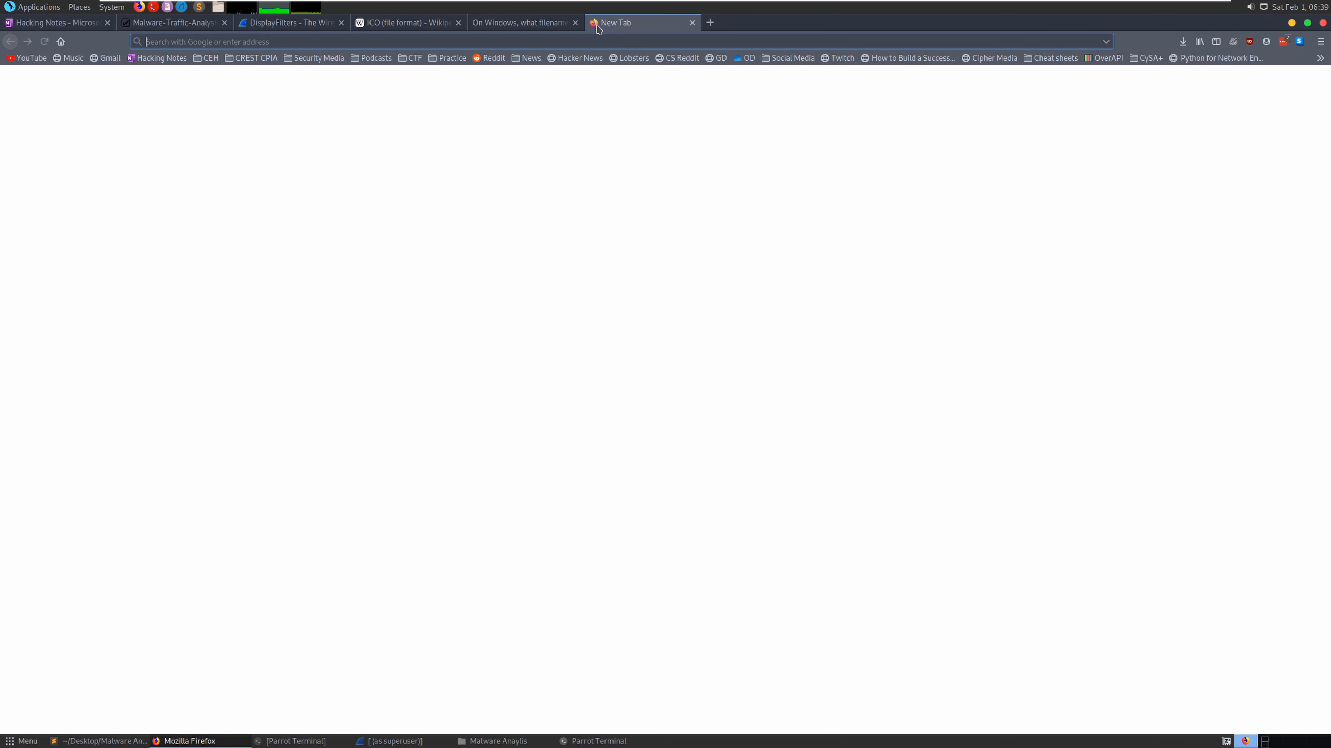
- Load virustotal.com and search for the copied 40group.tiff SHA256 hash
type("vir")
key("Return")
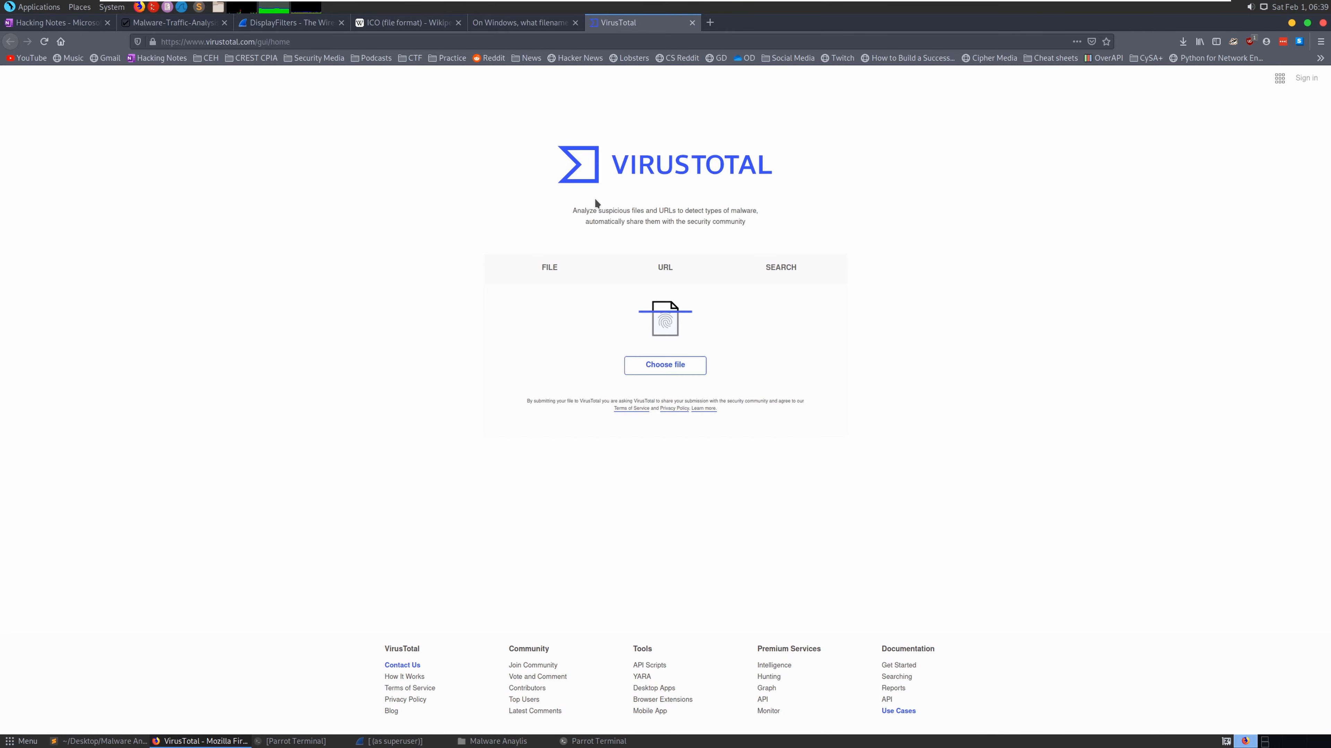
left_click(774, 283)
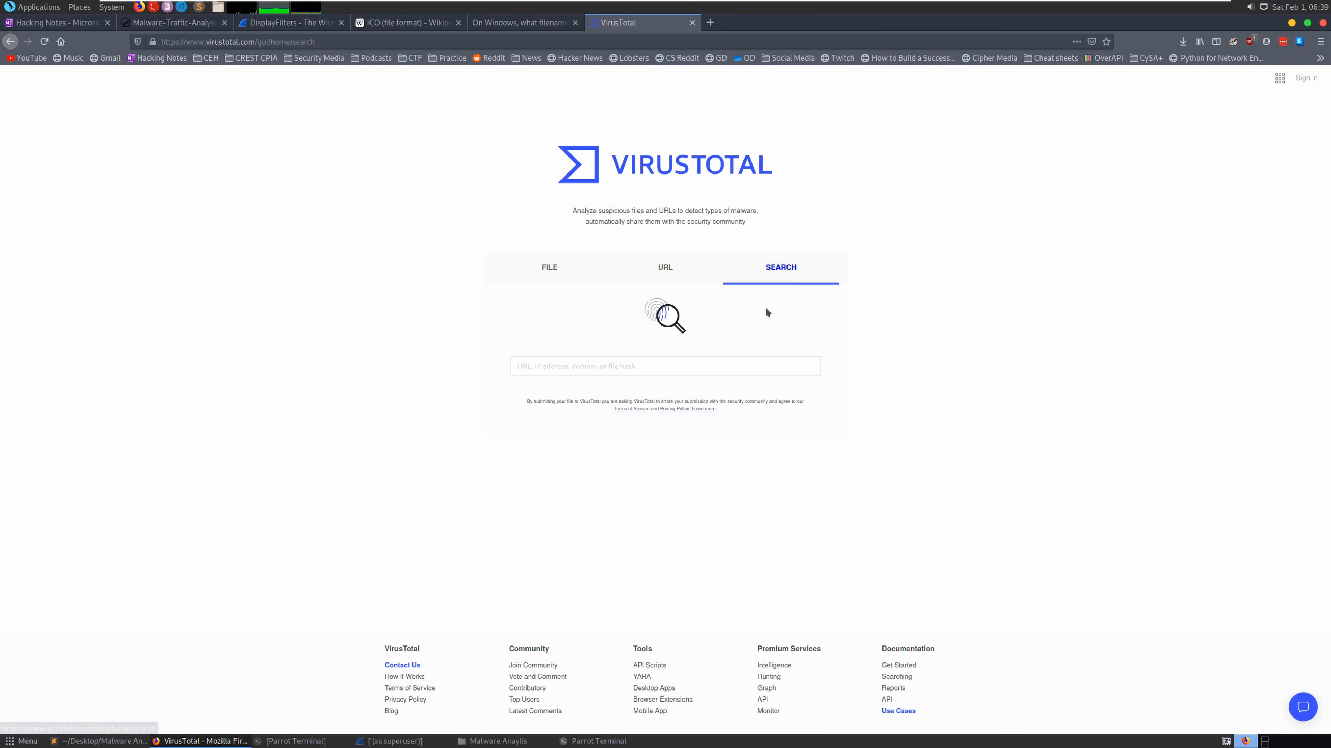
left_click(668, 366)
key("ctrl+v")
key("Return")
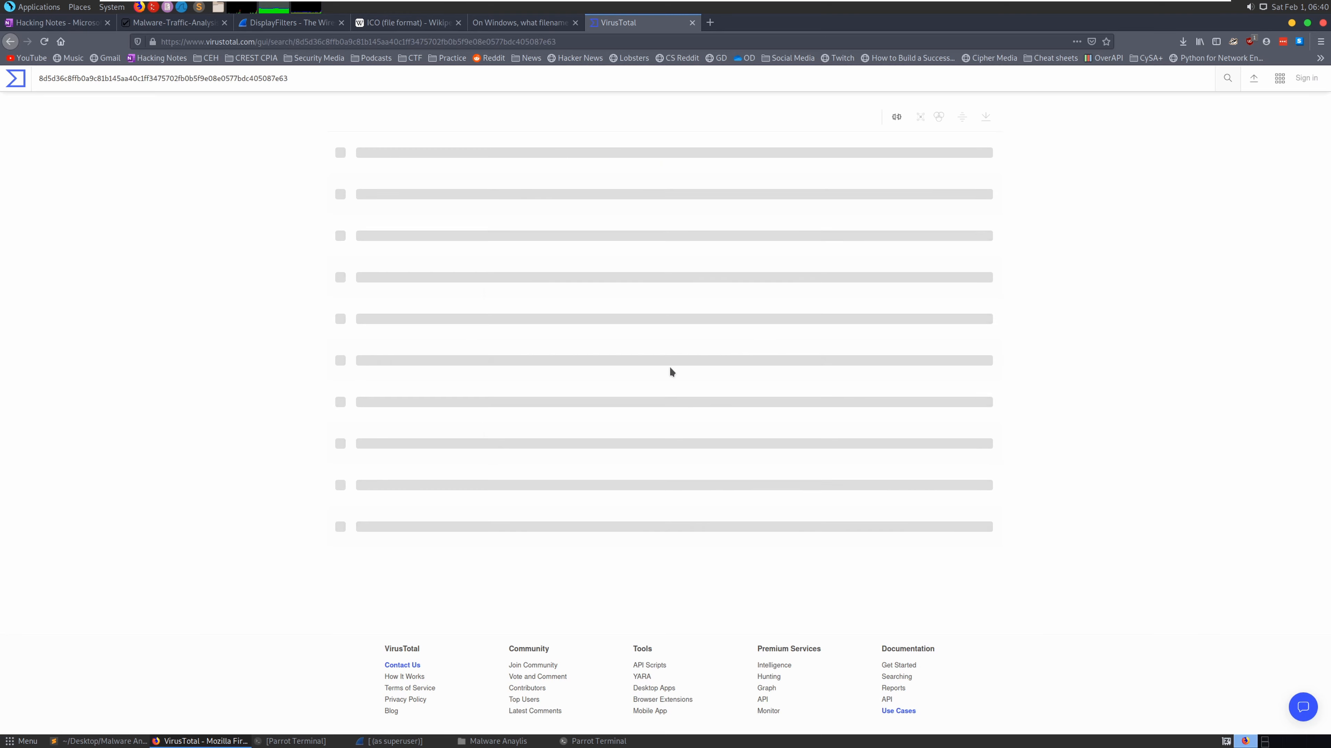
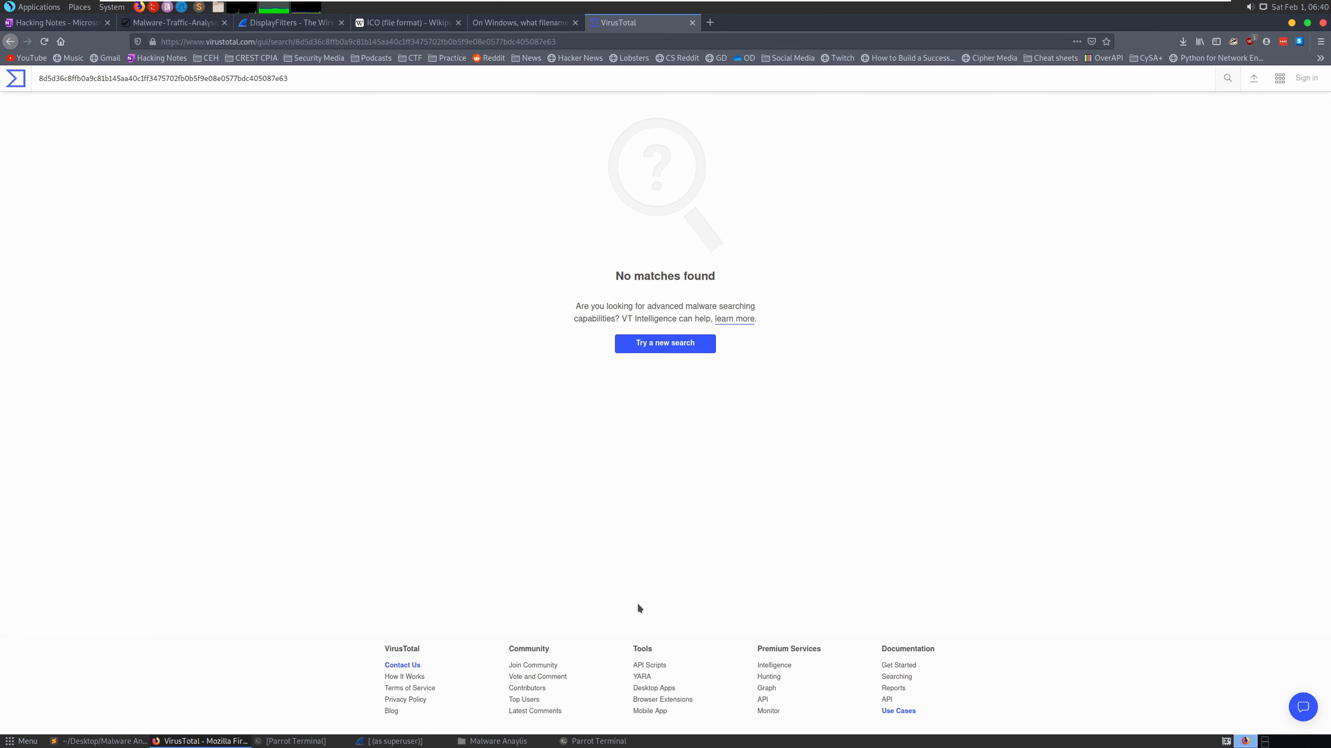
- Run the VirusTotal search for the 40group.tiff SHA256 hash and view its 54/70 detection report
left_click(587, 740)
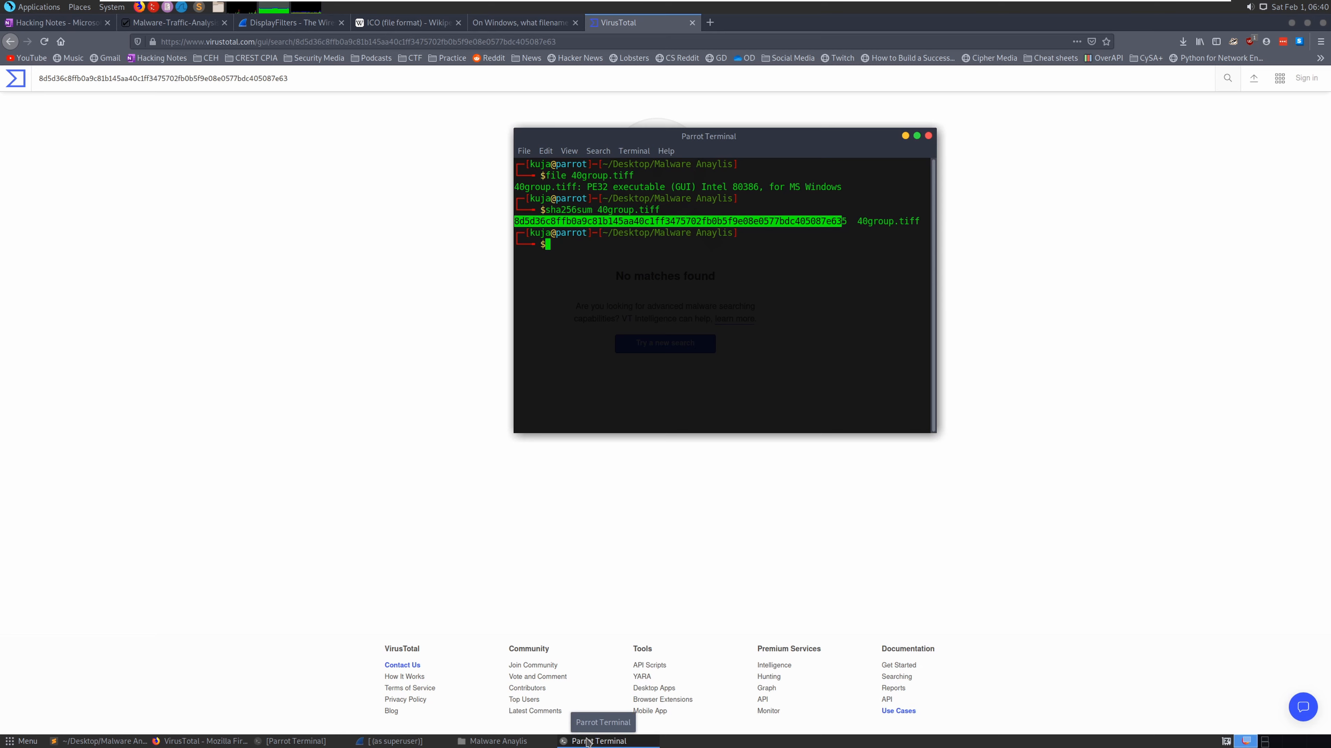
left_click(587, 740)
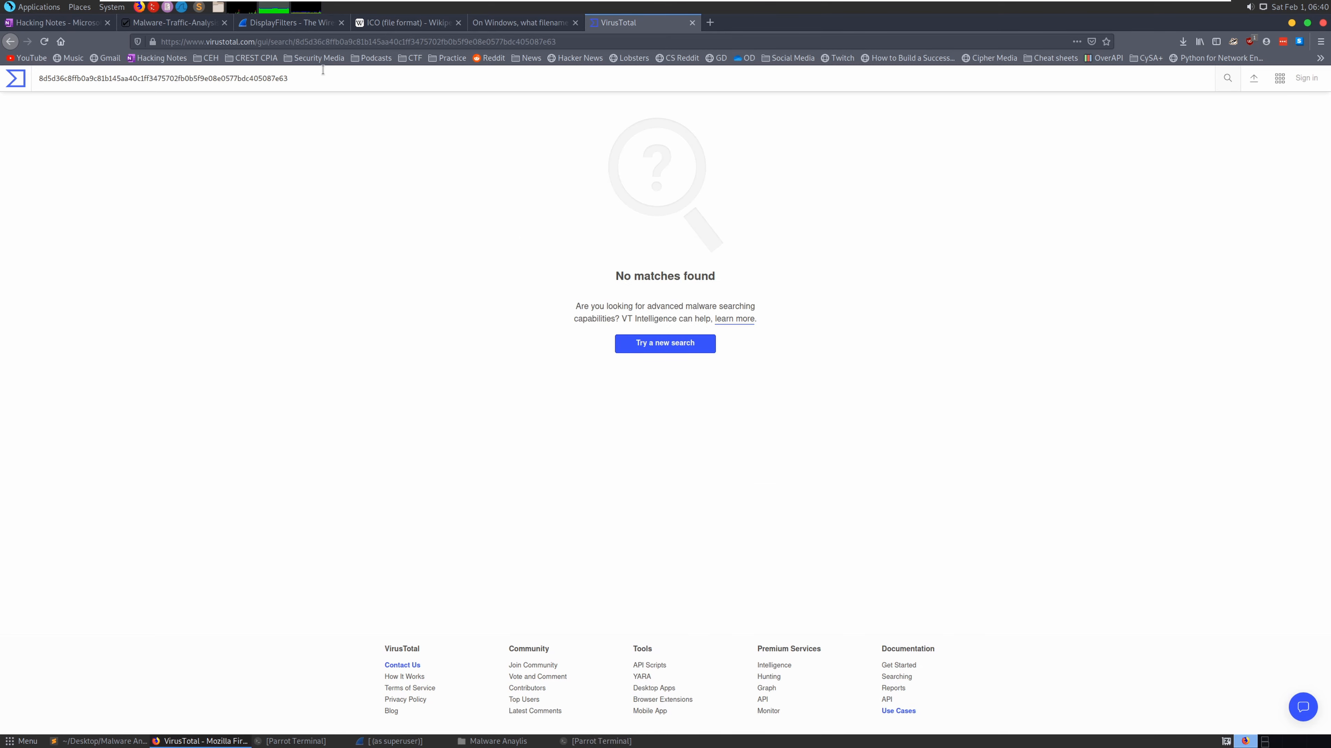
key("Return")
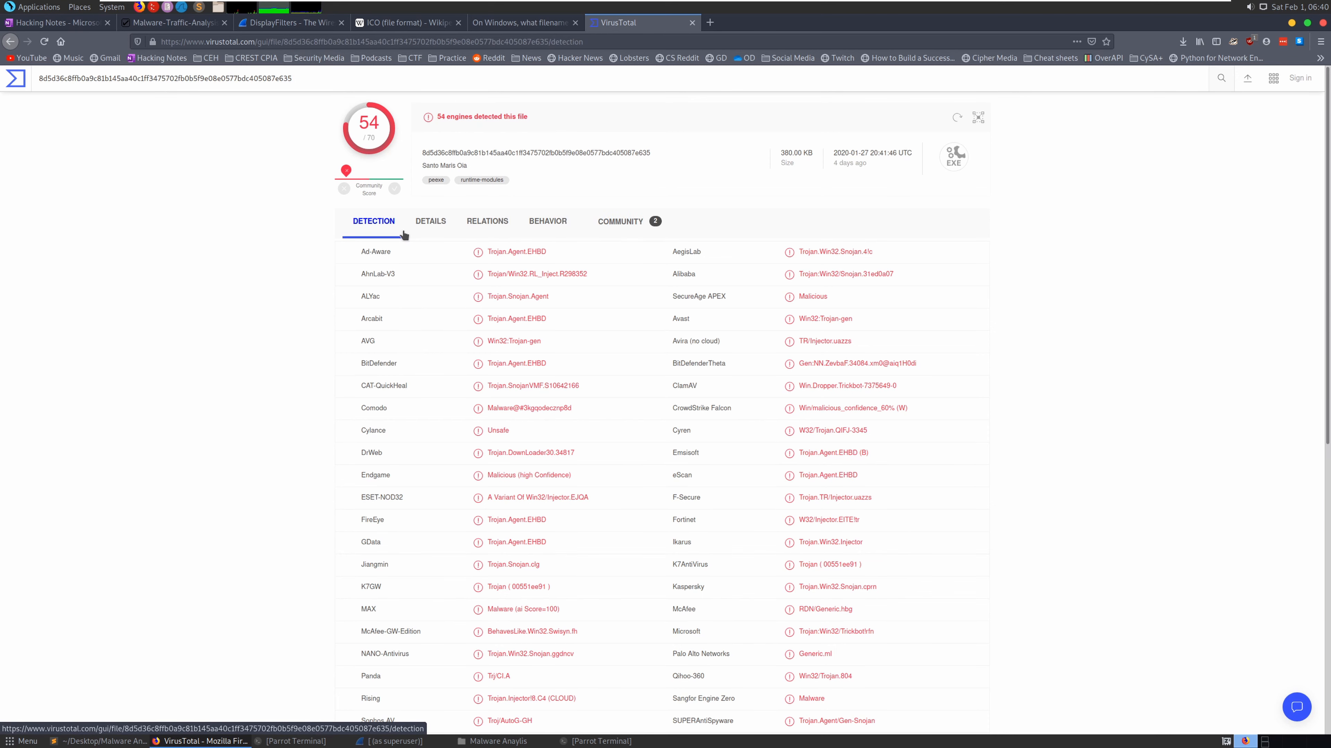
scroll(403, 230, "down", 2)
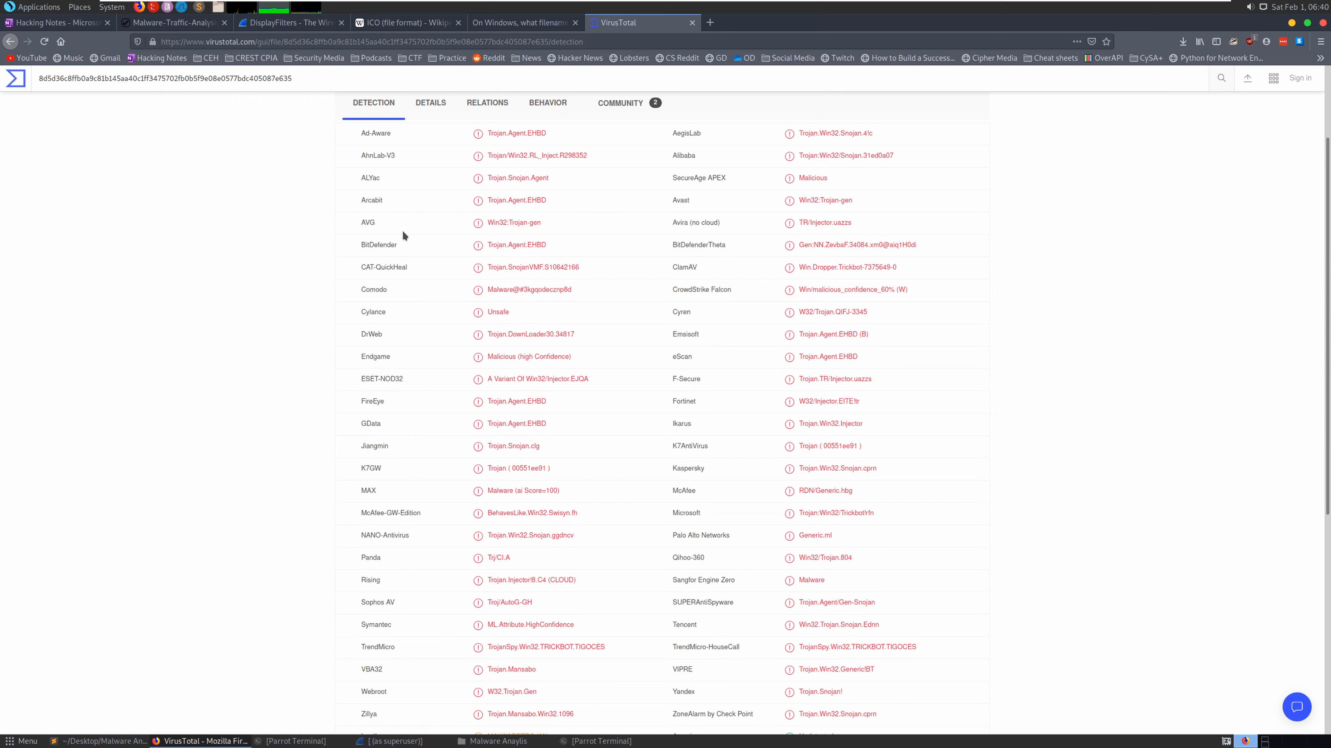
scroll(402, 230, "up", 2)
- Copy the 54 detection count and bring up the Sublime notes
double_click(441, 116)
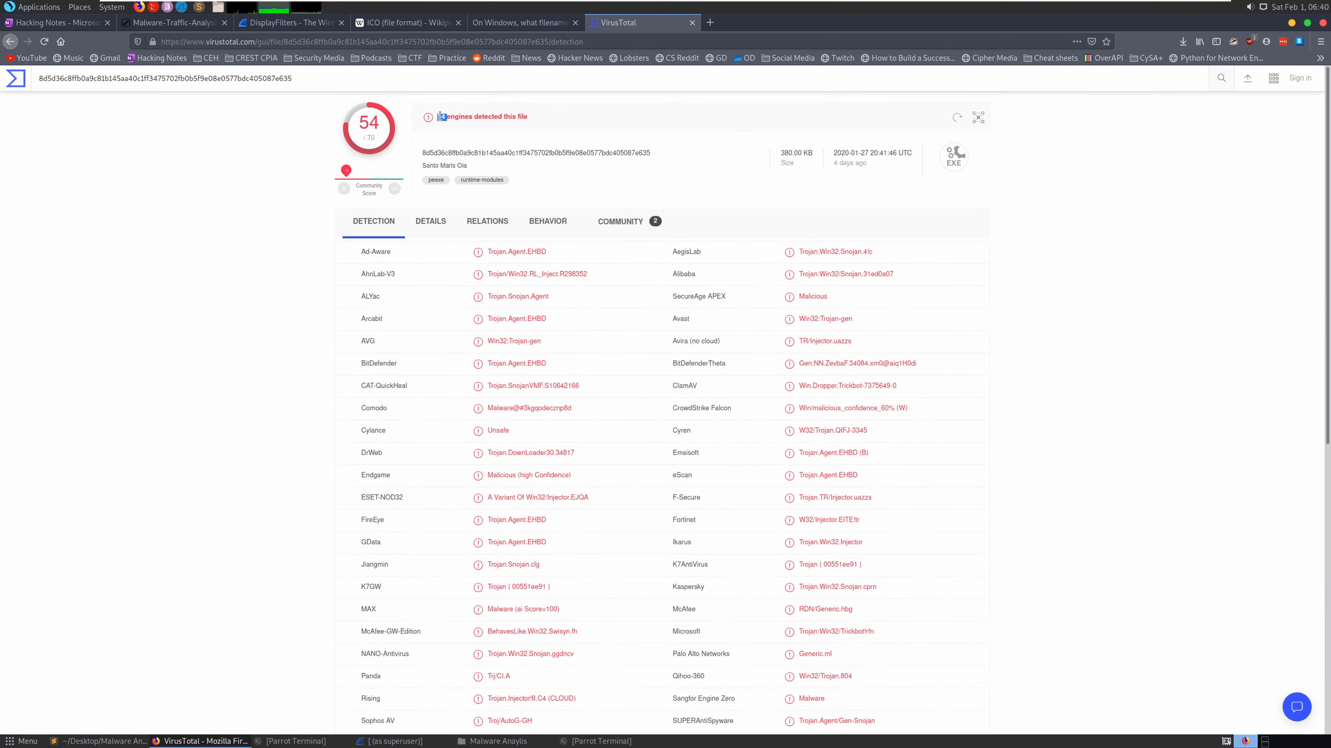
right_click(442, 118)
left_click(473, 130)
left_click(113, 741)
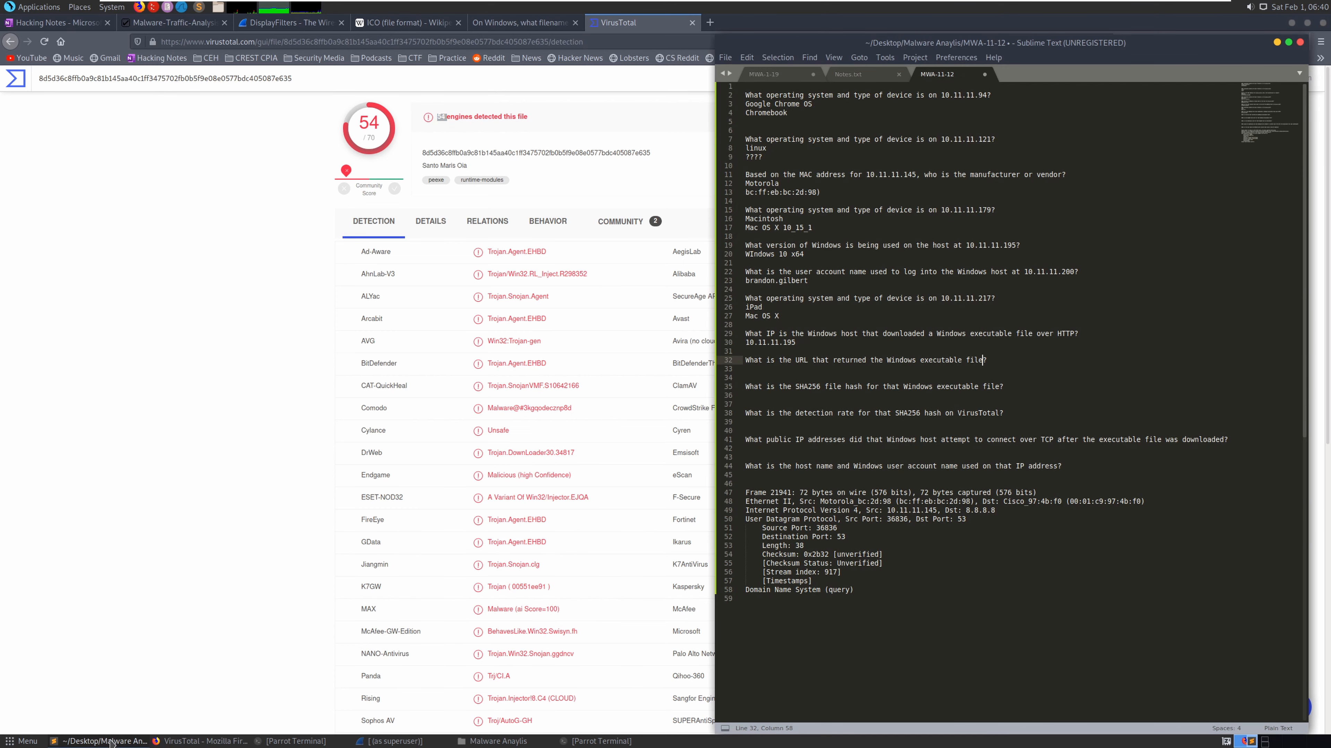
- Enter '54 engines' as the answer to the VirusTotal detection-rate question on line 39
left_click(896, 370)
left_click(851, 396)
right_click(850, 397)
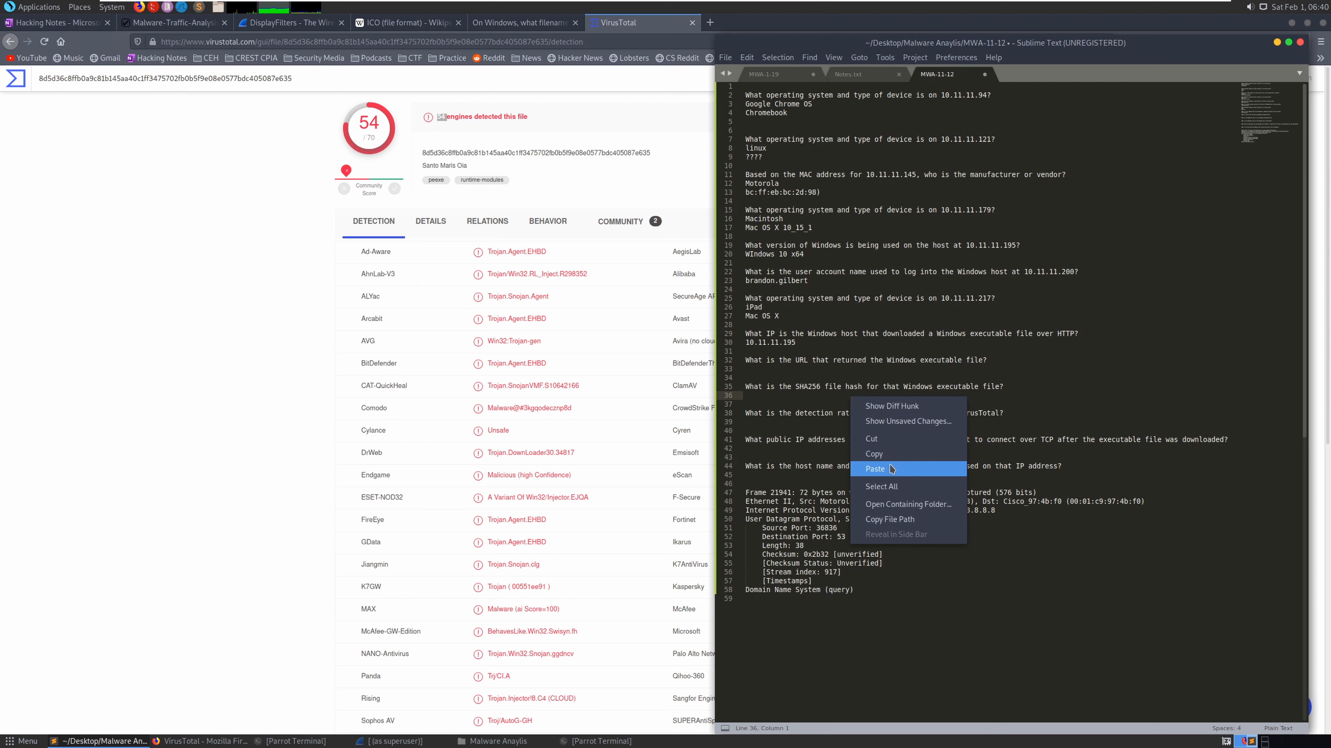
left_click(793, 421)
left_click(792, 422)
right_click(793, 425)
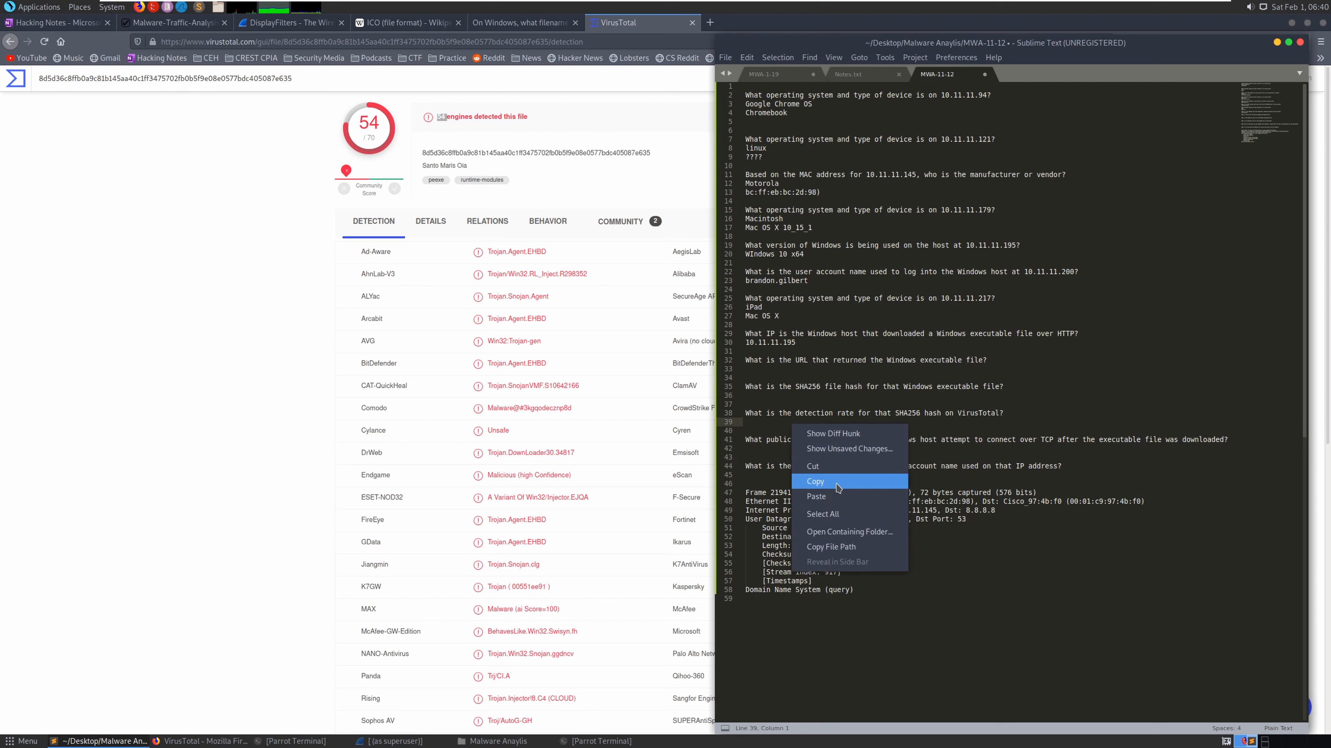
left_click(817, 496)
type("engines")
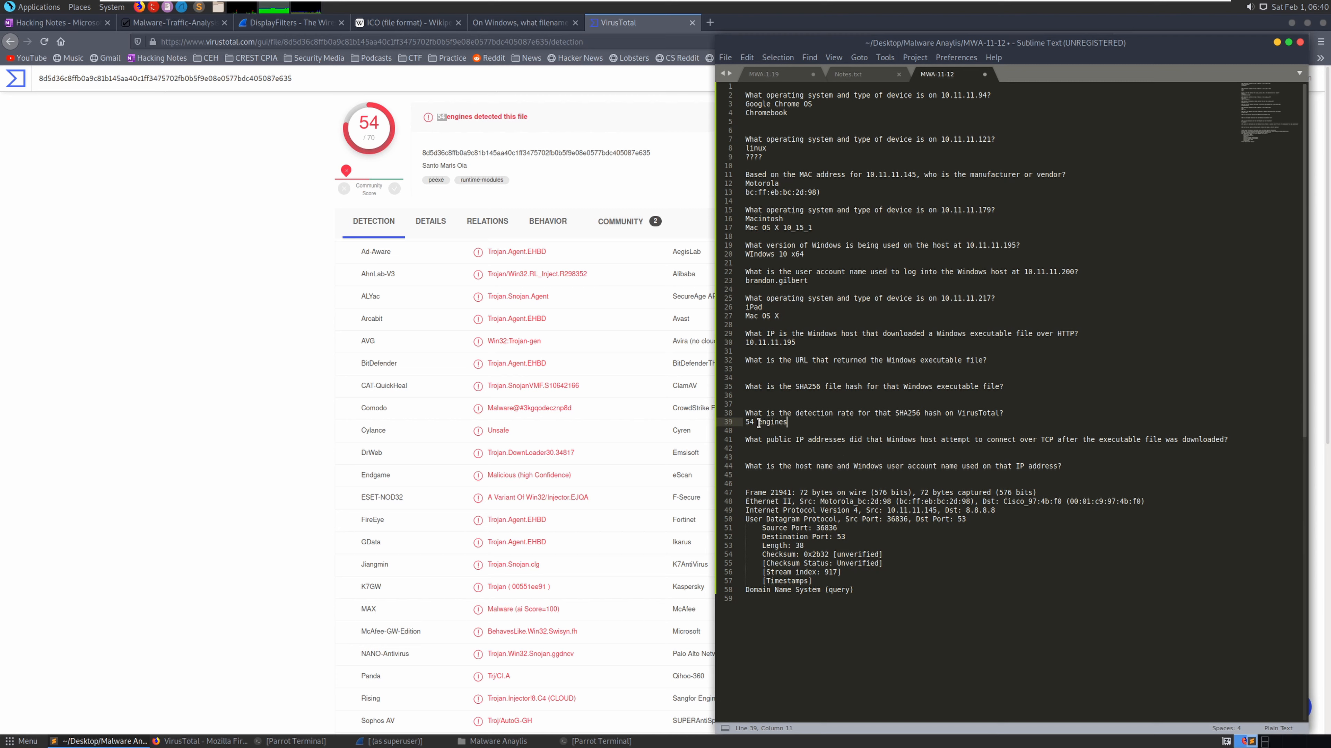
left_click_drag(758, 424, 745, 423)
left_click(779, 421)
left_click(793, 402)
left_click(785, 395)
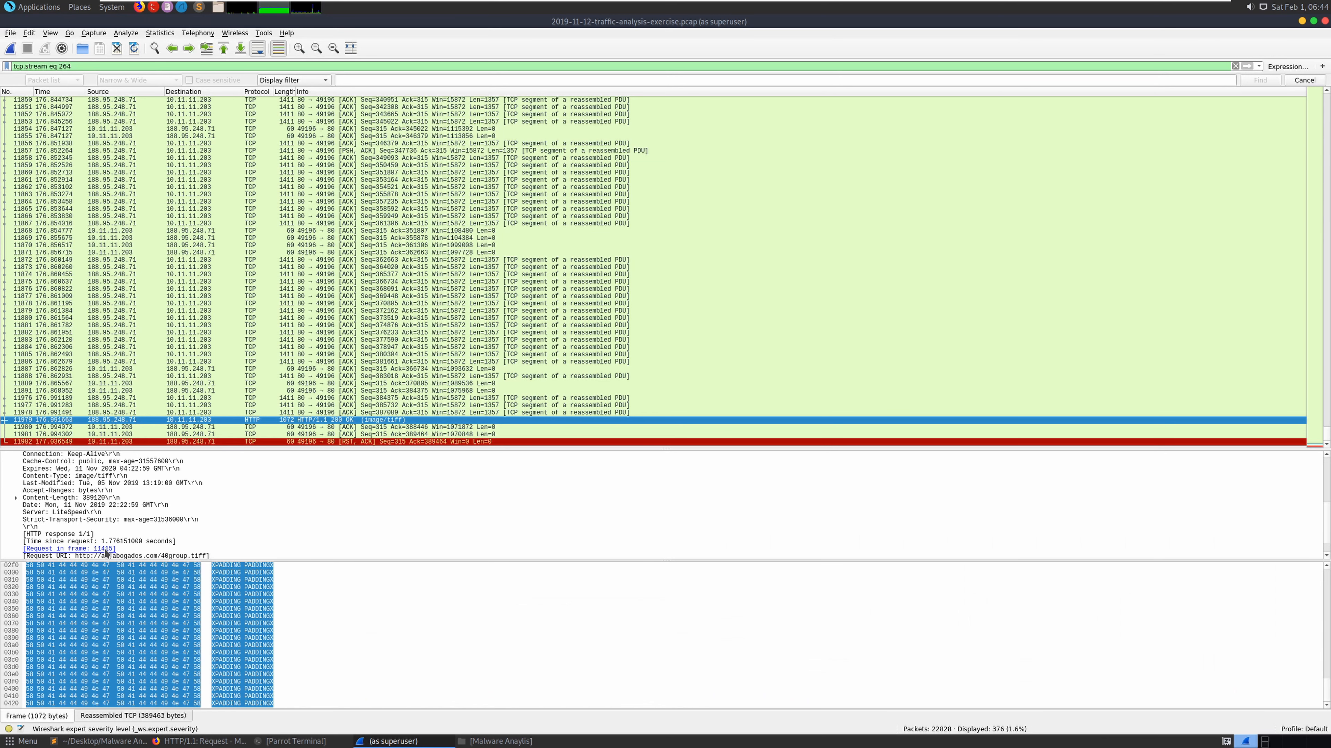
- Copy the HTTP response's visible packet details, including the 40group.tiff Request URI, for the notes
left_click(106, 556)
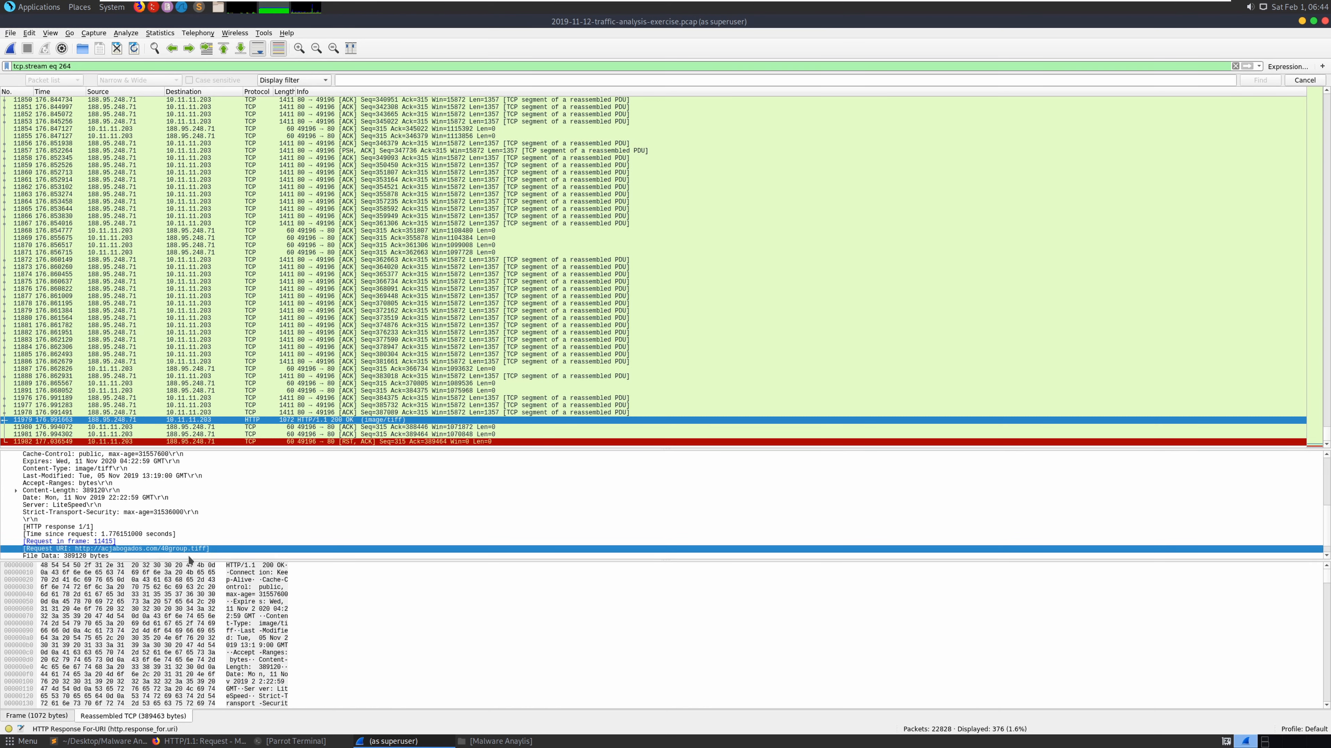
right_click(92, 551)
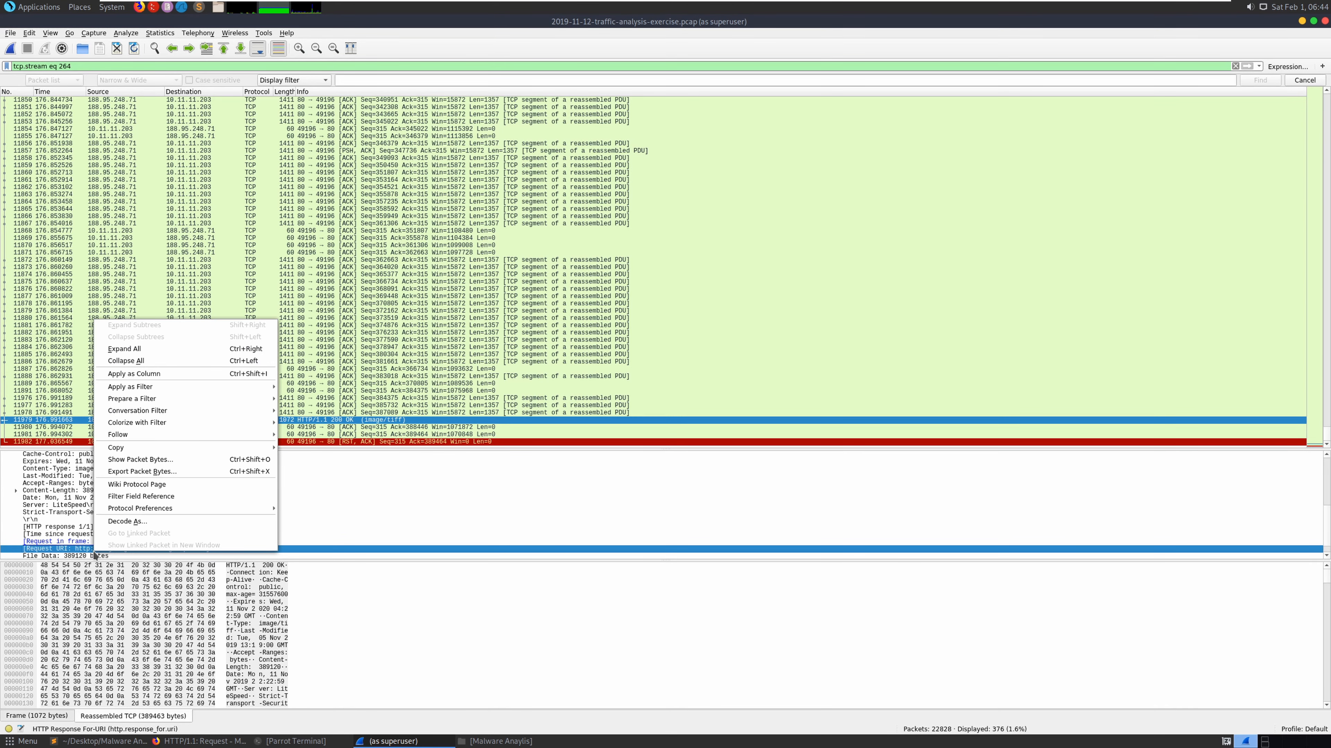
mouse_move(158, 435)
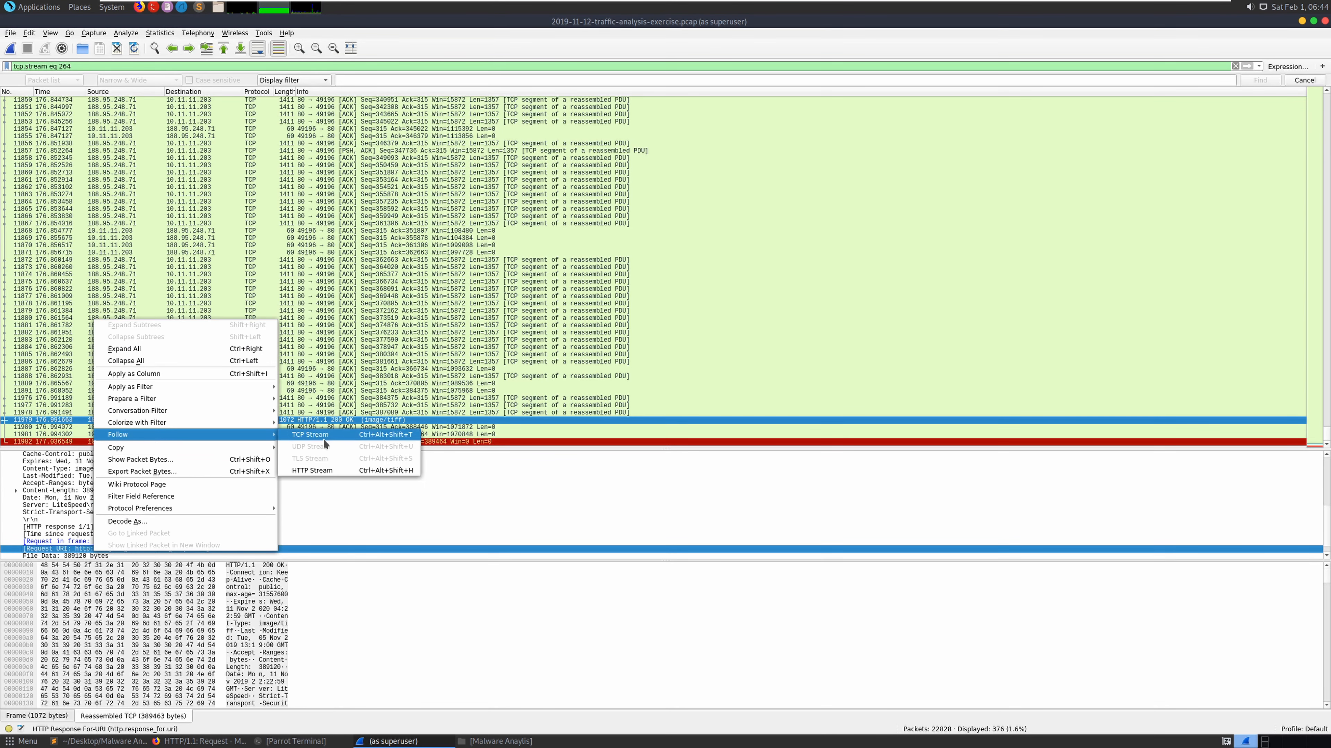
right_click(72, 550)
right_click(72, 550)
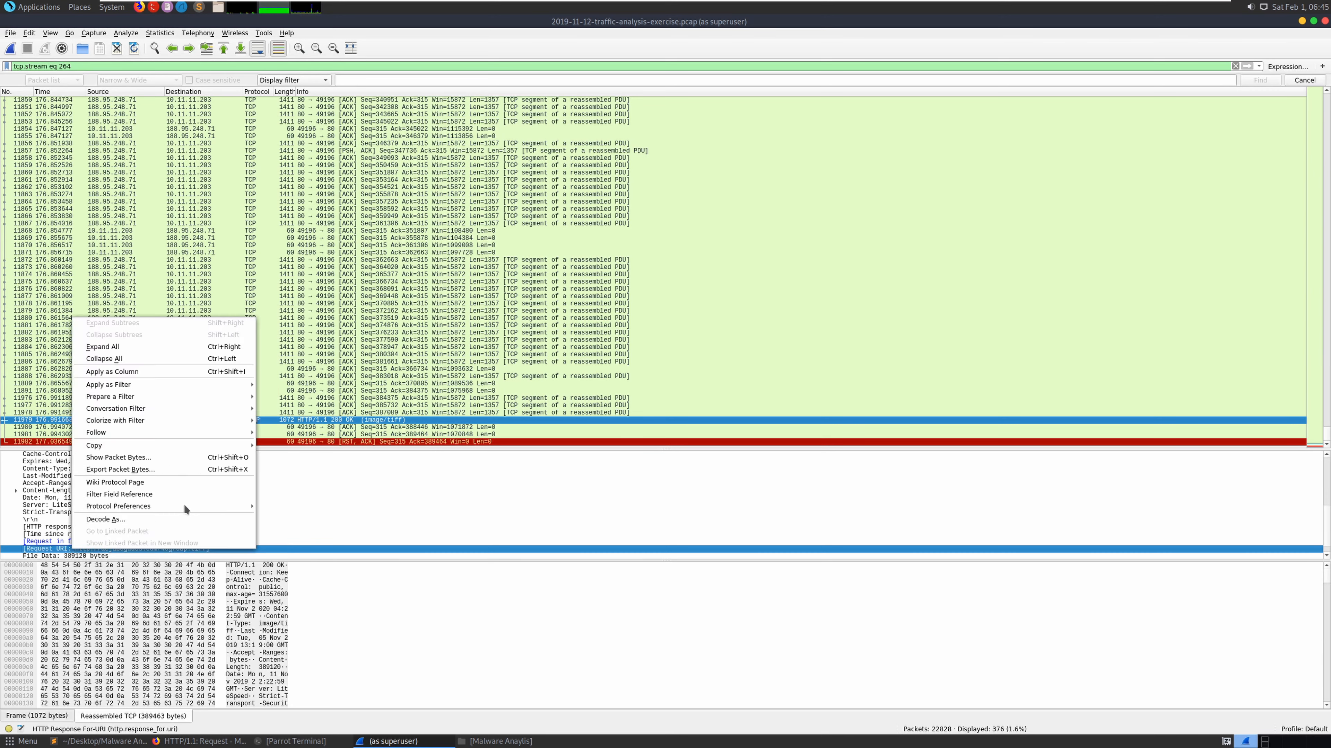
mouse_move(151, 450)
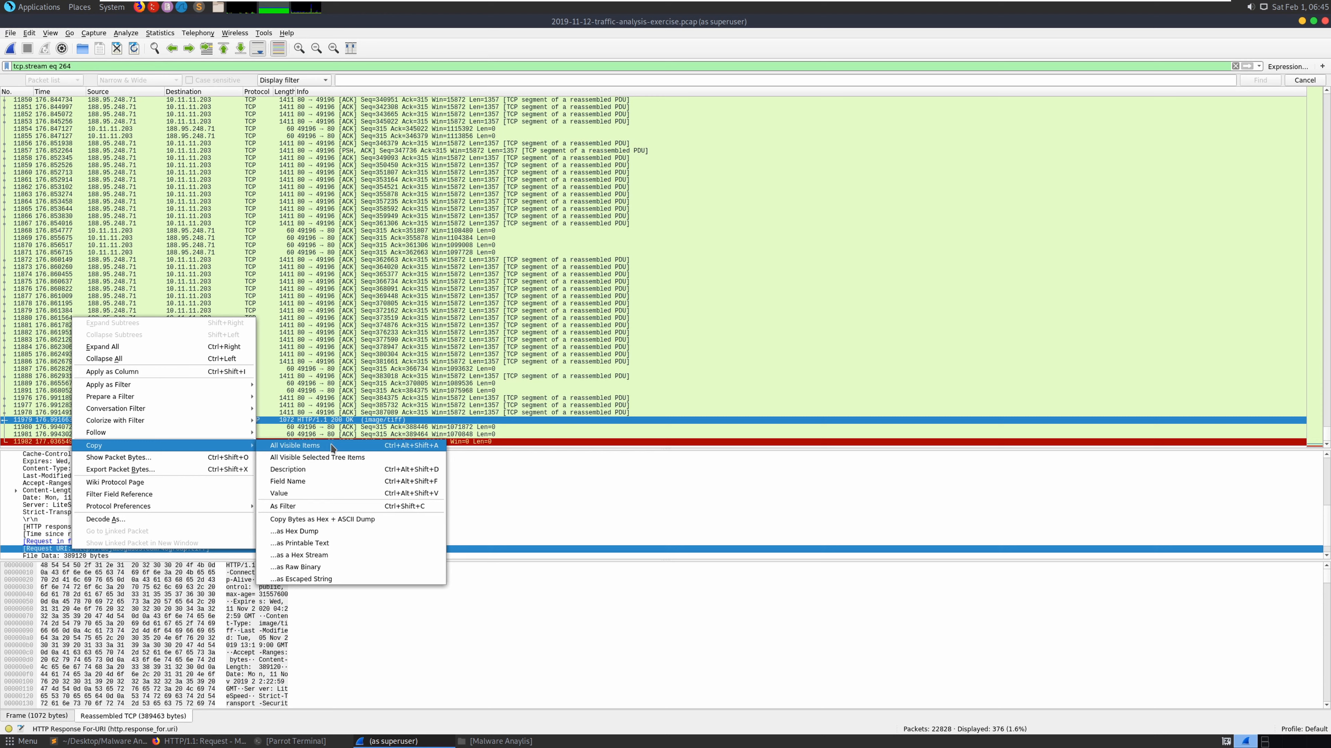
left_click(302, 481)
right_click(134, 549)
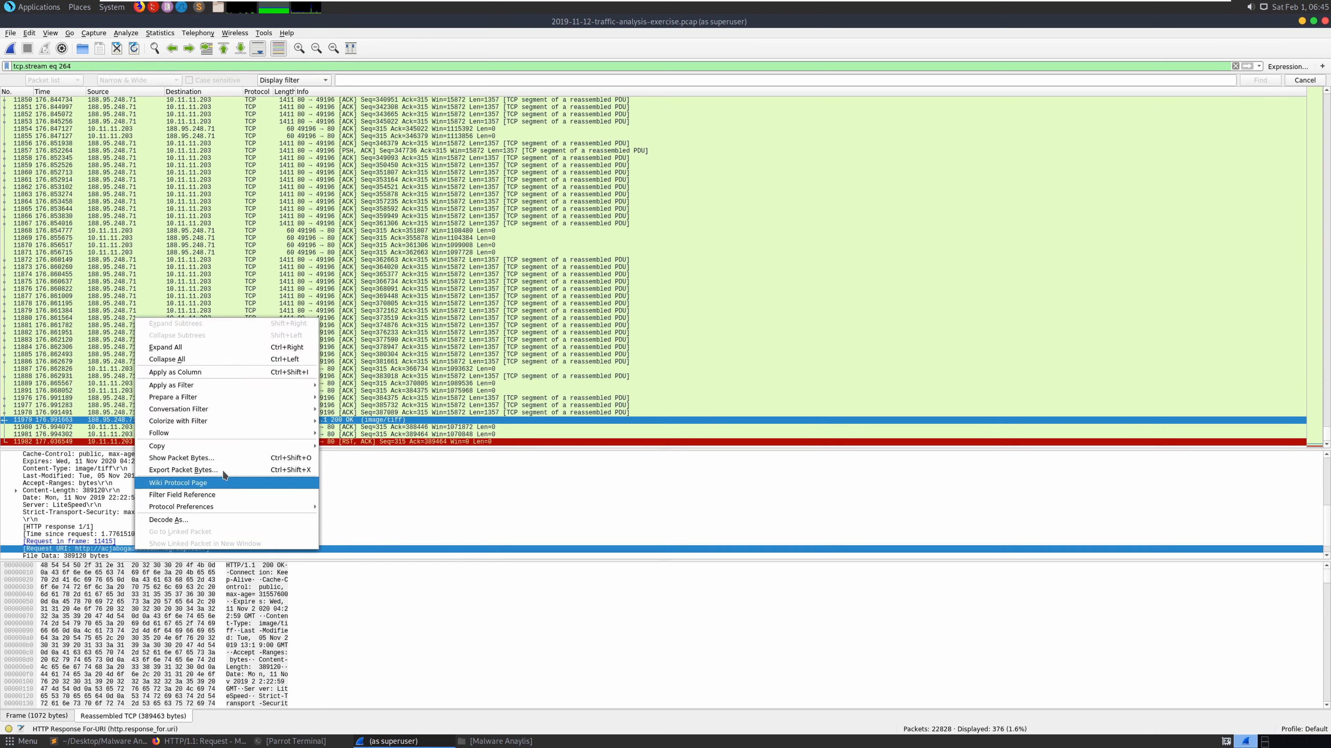
mouse_move(191, 445)
left_click(417, 454)
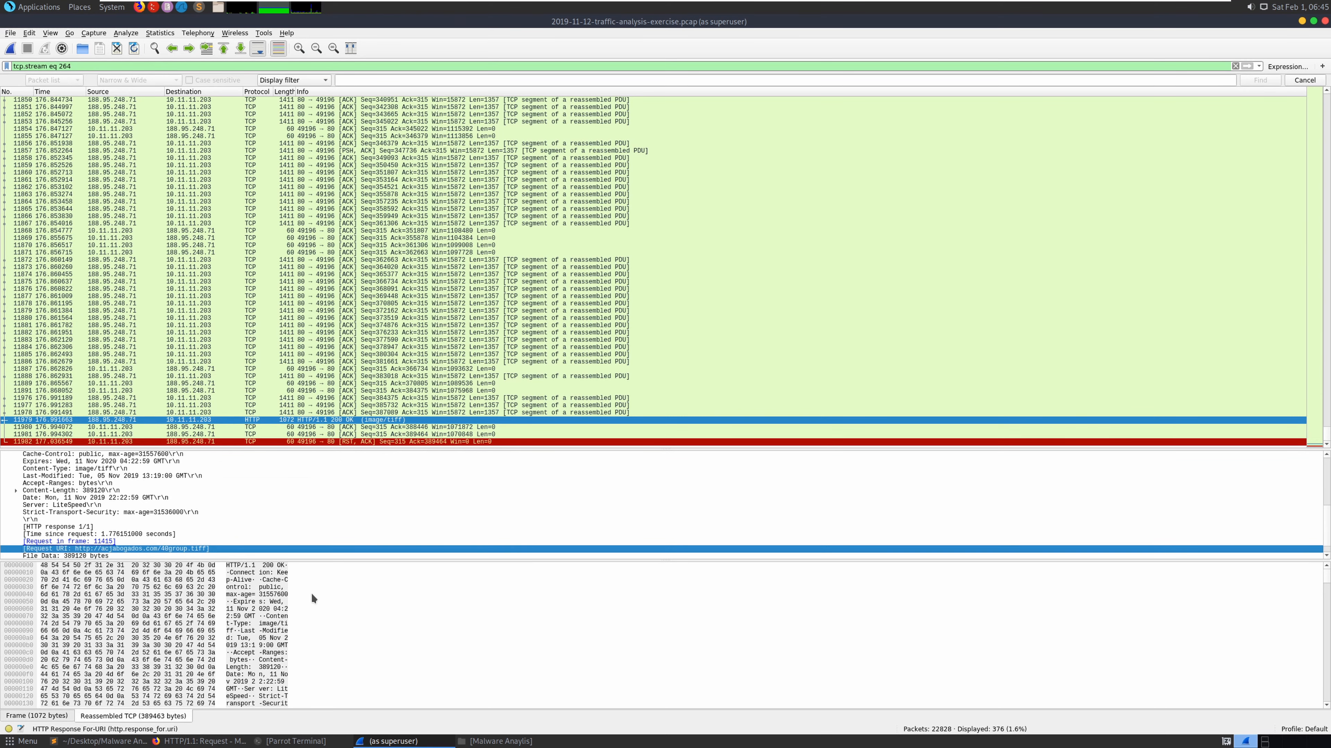
left_click(99, 741)
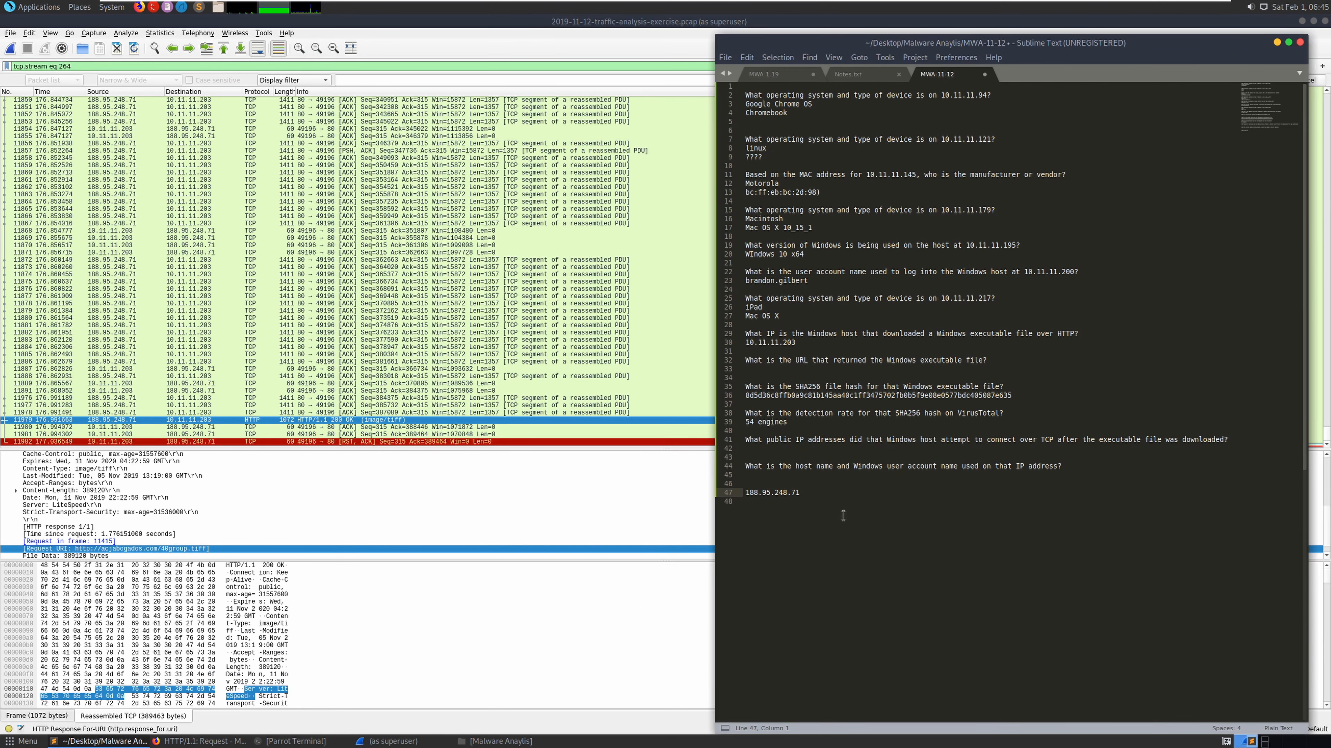
- Paste the copied packet details on a new line at the end of the notes
left_click(820, 499)
key("Return")
key("ctrl+v")
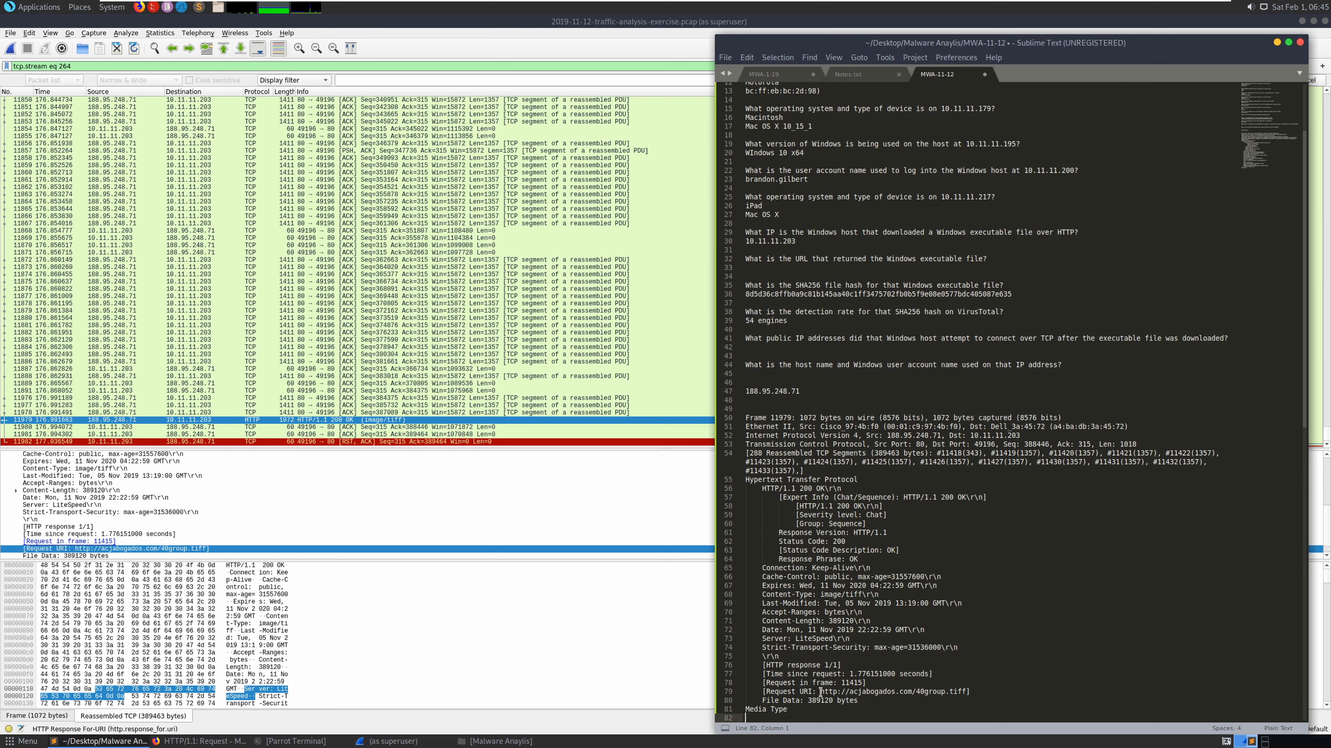
left_click_drag(820, 692, 982, 691)
left_click(920, 692)
left_click_drag(822, 692, 969, 692)
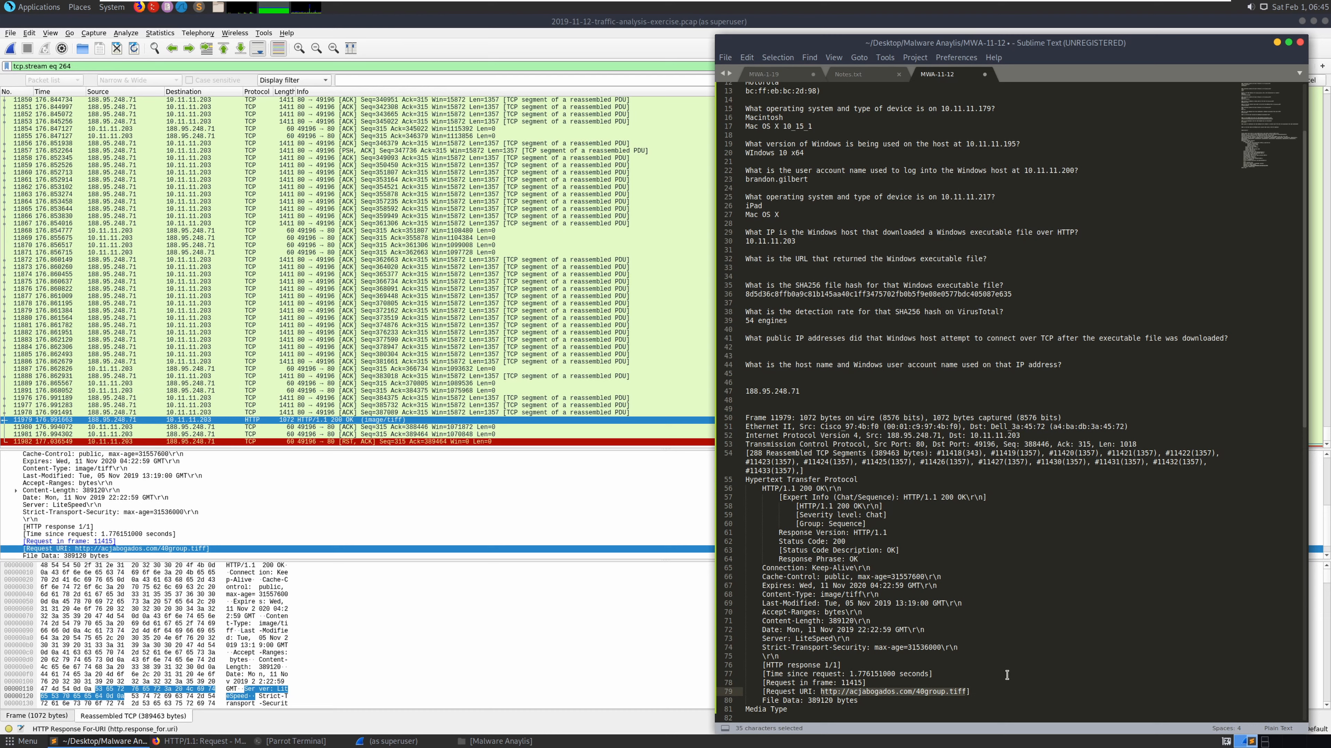
key("ctrl+c")
left_click(787, 350)
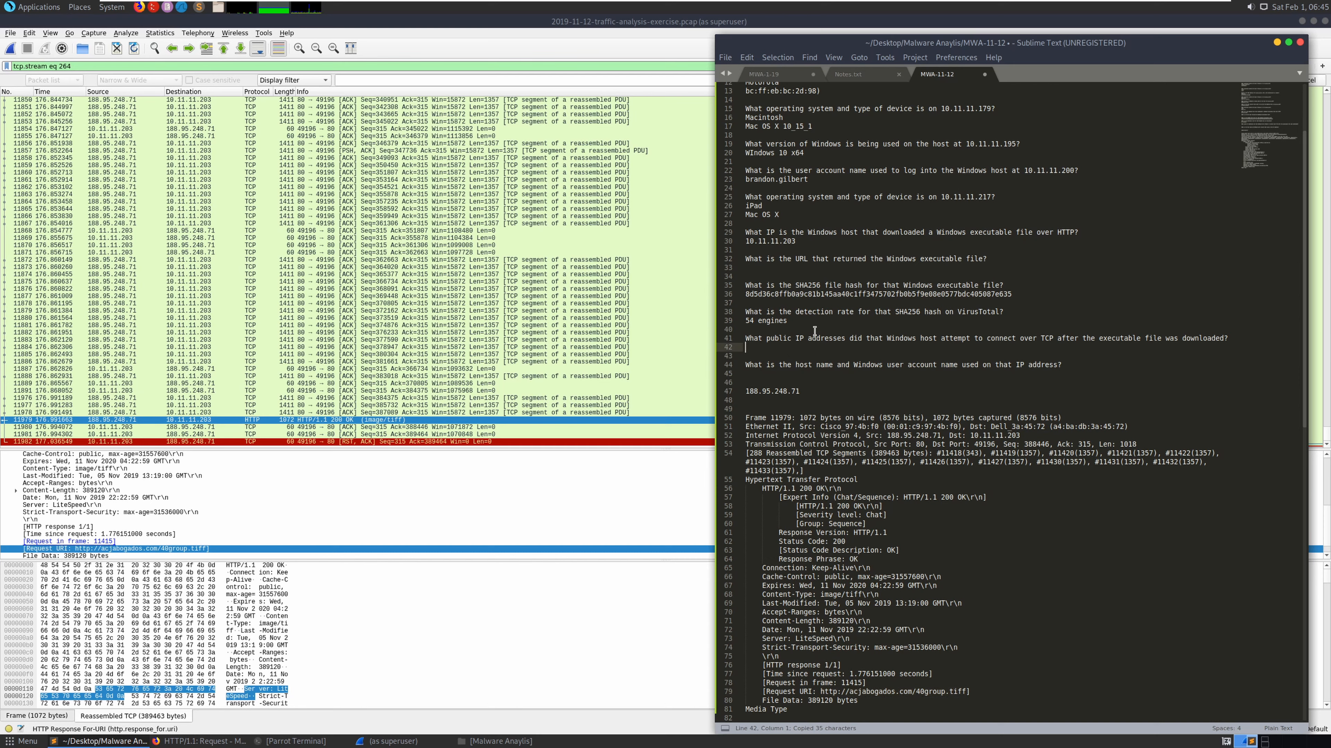
left_click(786, 268)
key("ctrl+v")
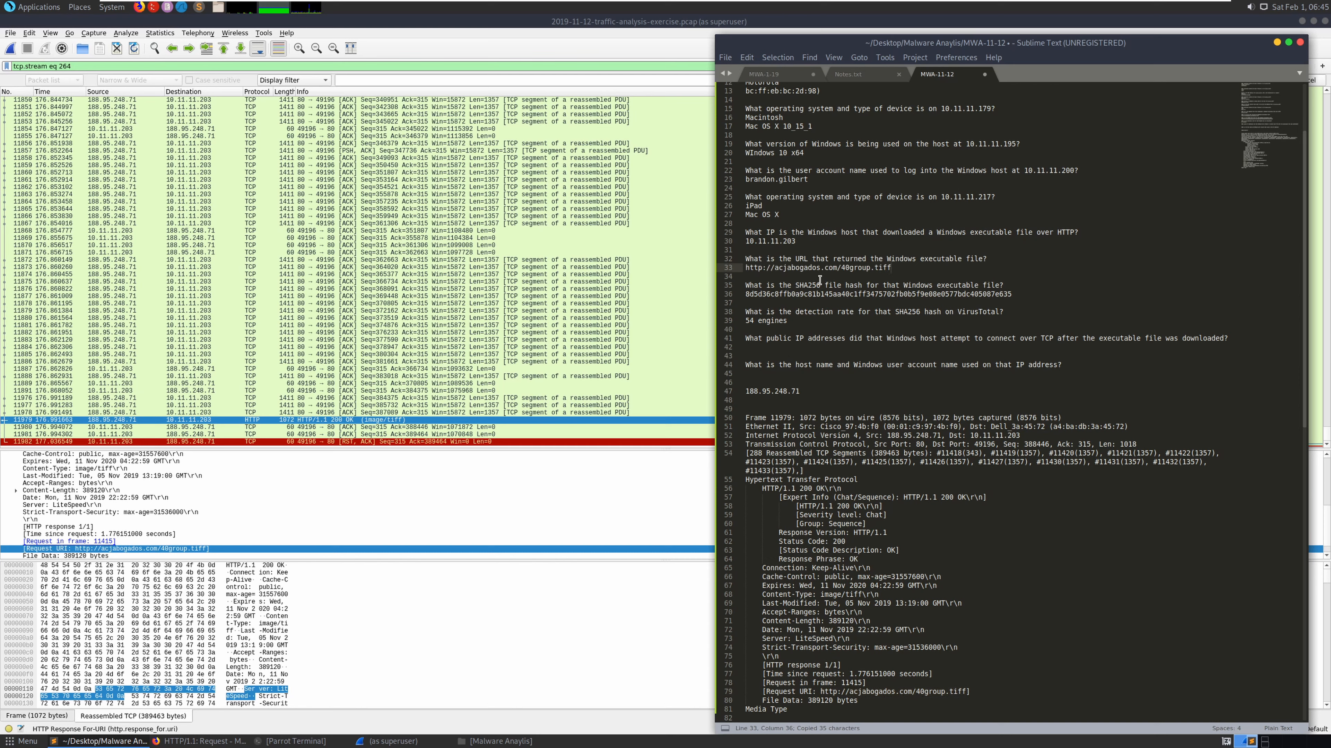
left_click(781, 348)
- Record 5.188.108.58 as the public IP answer on line 42, trimming its leading spaces
left_click(271, 427)
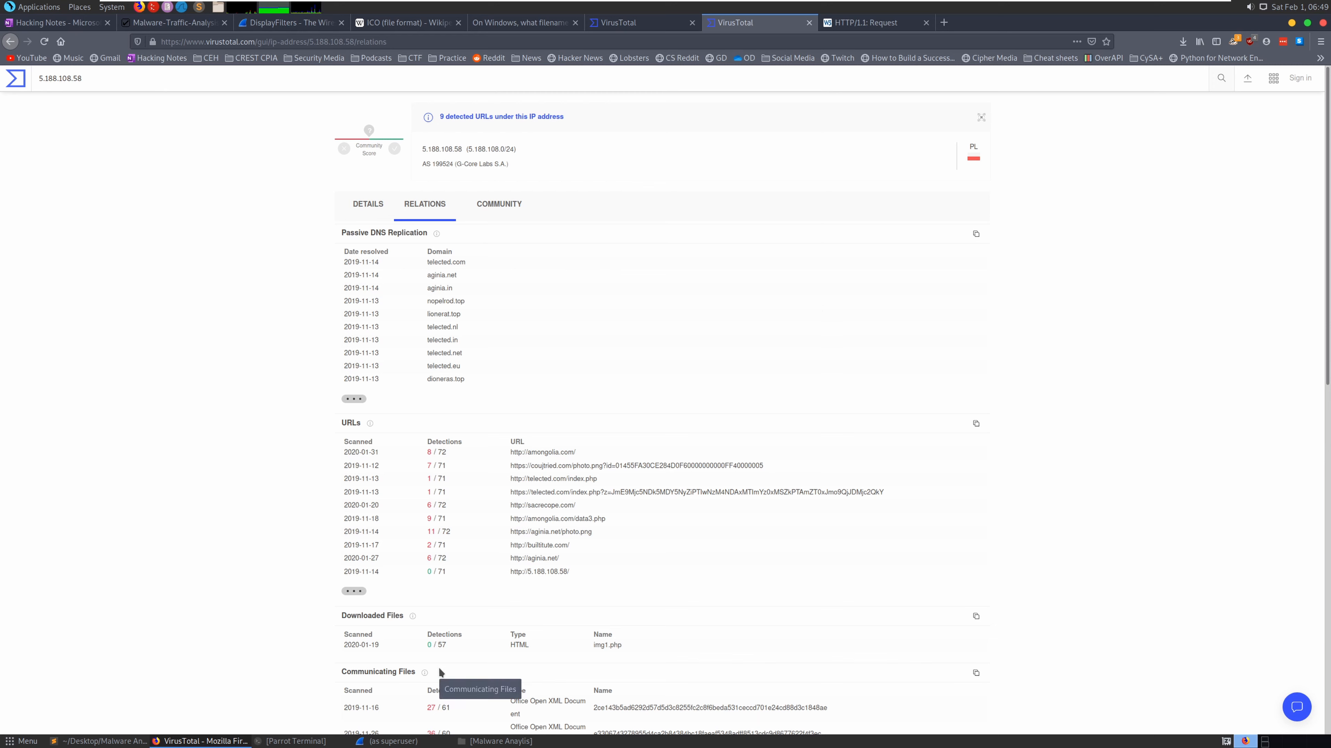
key("alt+Tab")
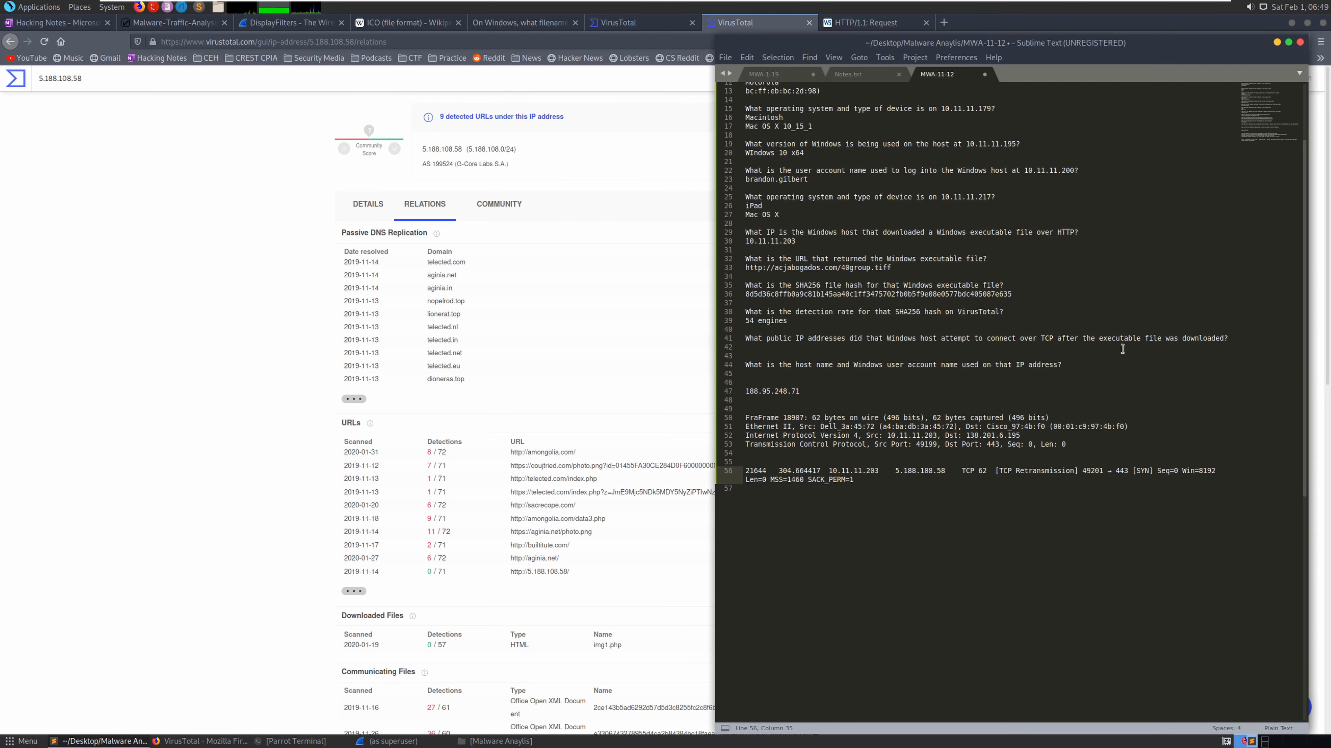
left_click_drag(1156, 339, 824, 339)
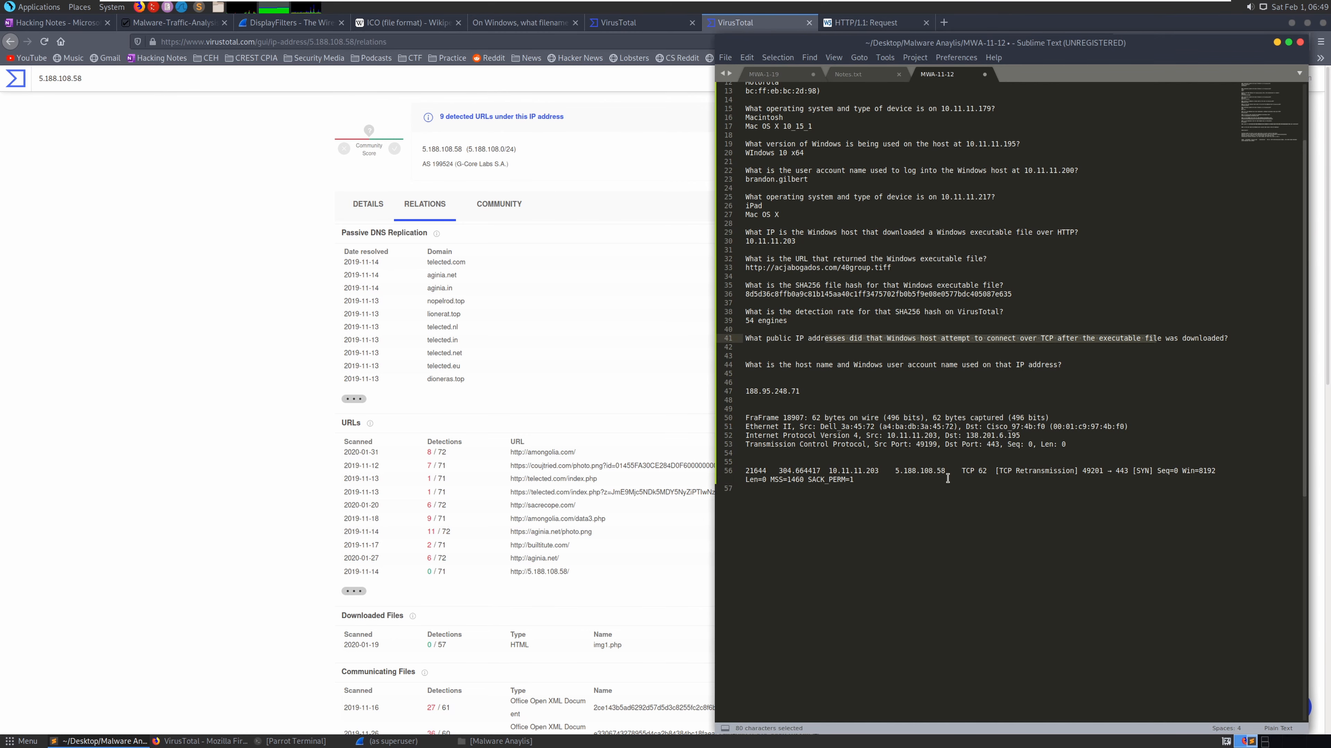
left_click(784, 349)
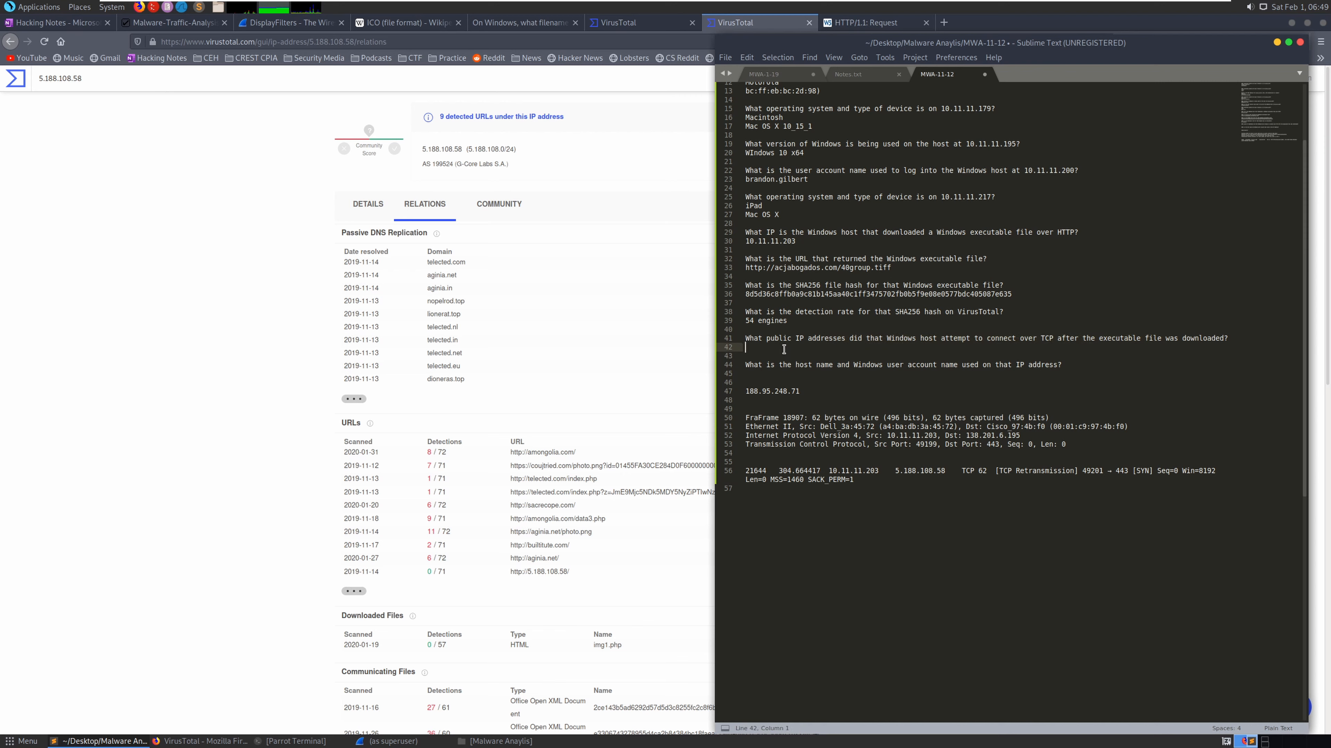
key("ctrl+v")
left_click(754, 346)
key("BackSpace")
key("BackSpace")
- Add blank lines for the next answer and copy the host IP 10.11.11.203 from line 30
left_click(768, 373)
key("Return")
key("Return")
key("Return")
key("Return")
key("Return")
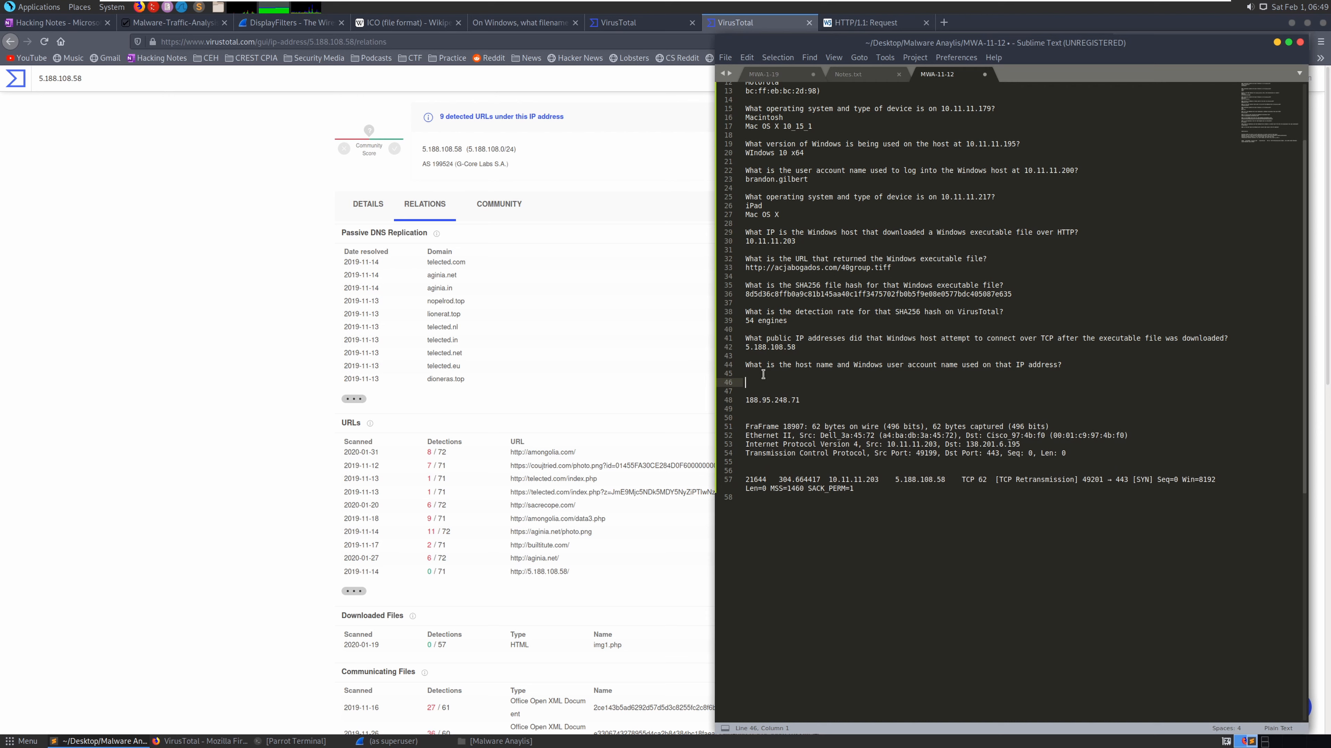
key("Return")
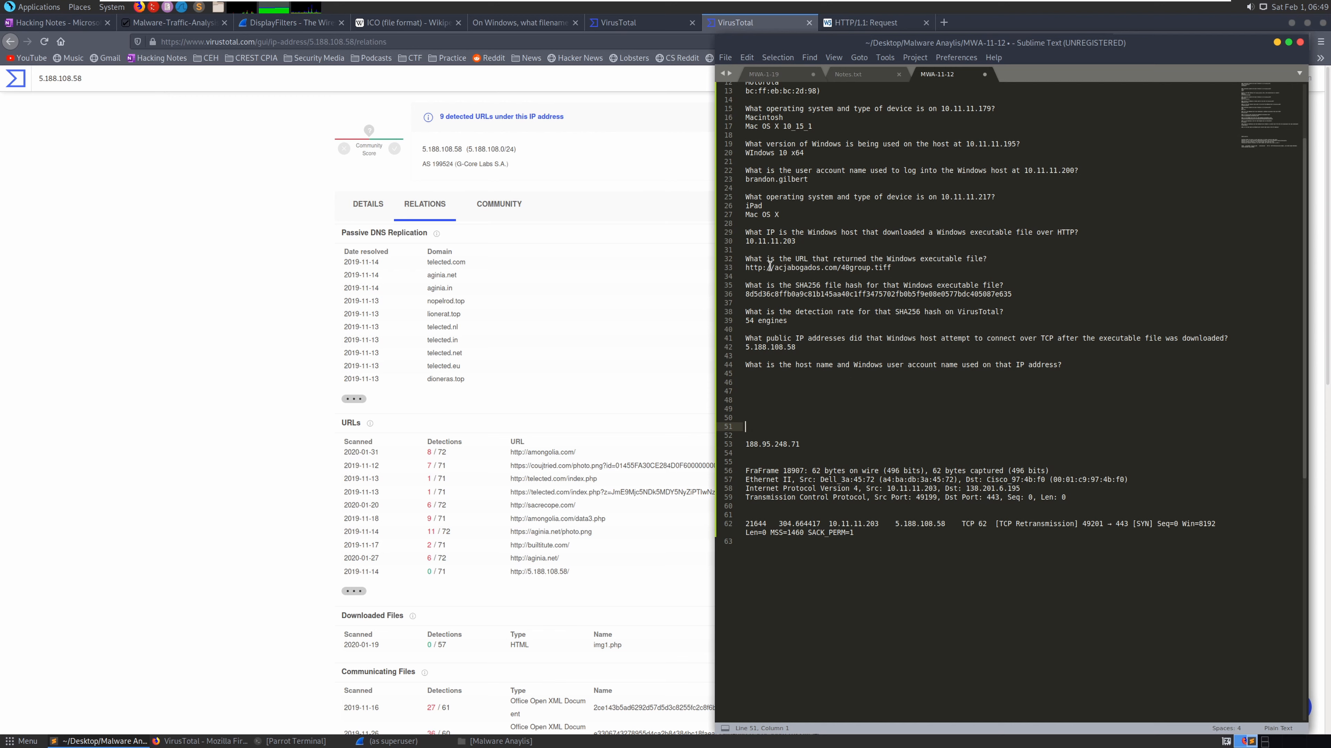
left_click_drag(795, 242, 744, 242)
right_click(758, 243)
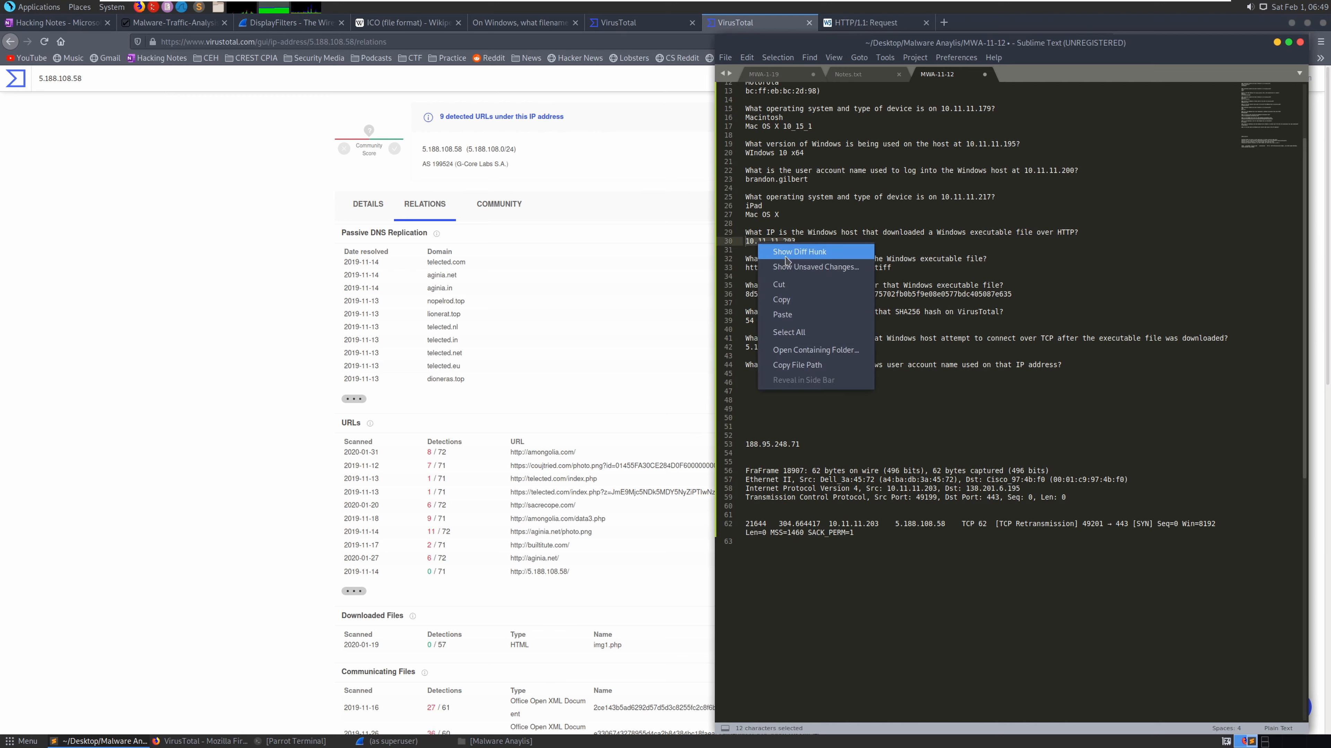
left_click(782, 299)
left_click(393, 741)
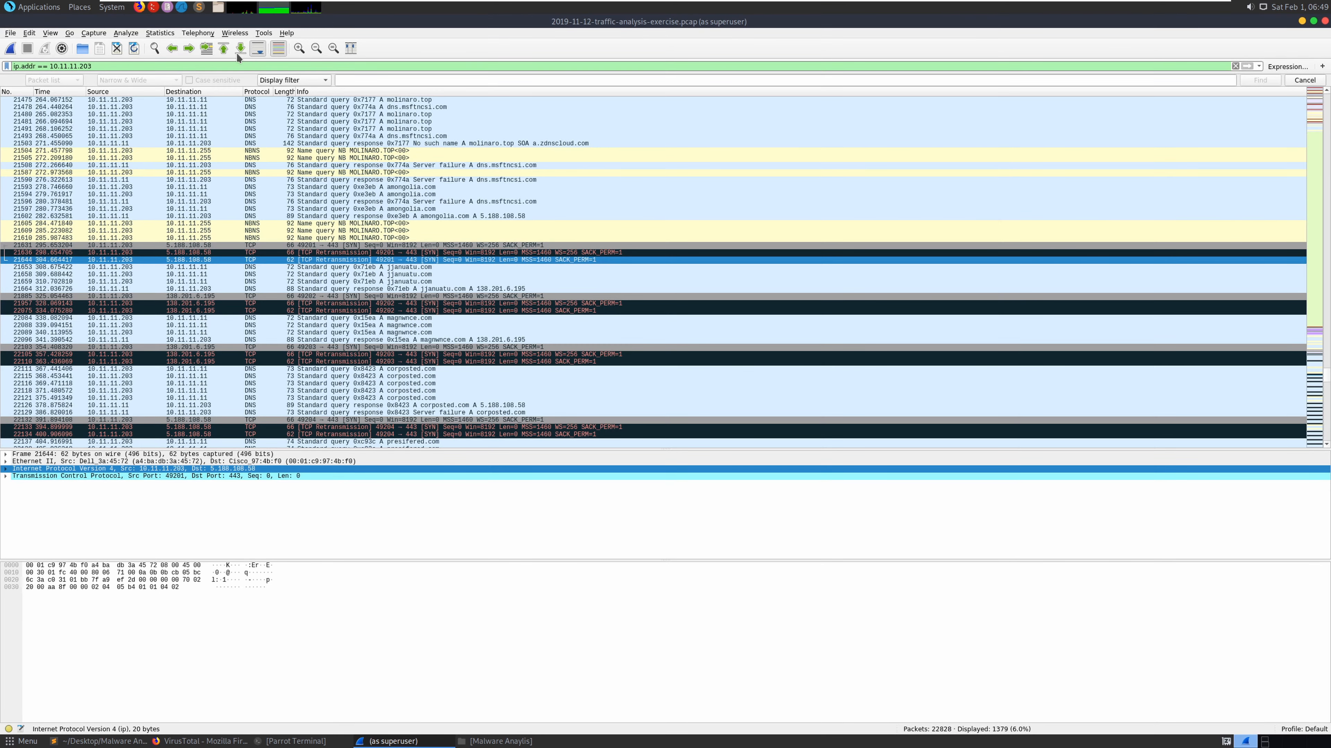
- Restore 10.11.11.203 in the Wireshark display filter and bring up the Hacking Notes Filters page
double_click(223, 66)
key("BackSpace")
key("BackSpace")
key("BackSpace")
key("BackSpace")
key("BackSpace")
key("BackSpace")
key("BackSpace")
key("BackSpace")
key("BackSpace")
key("BackSpace")
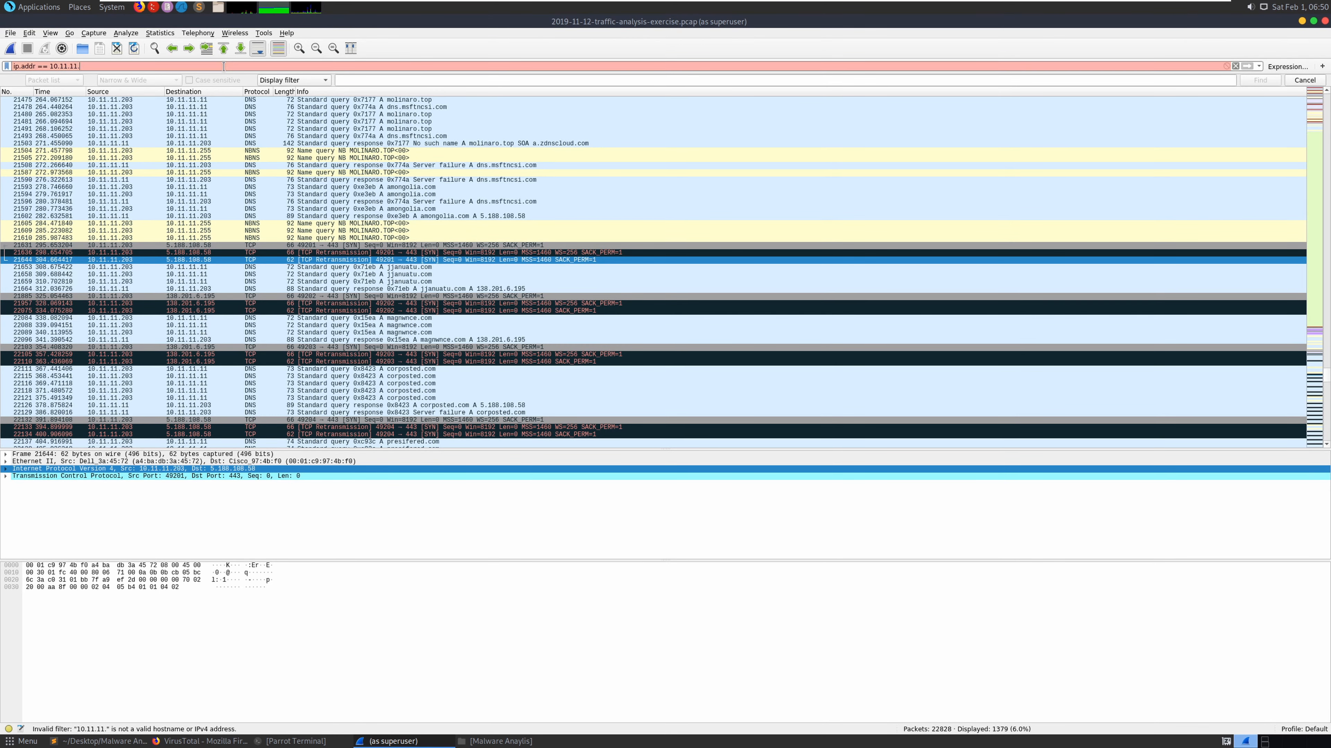
key("ctrl+v")
left_click(198, 742)
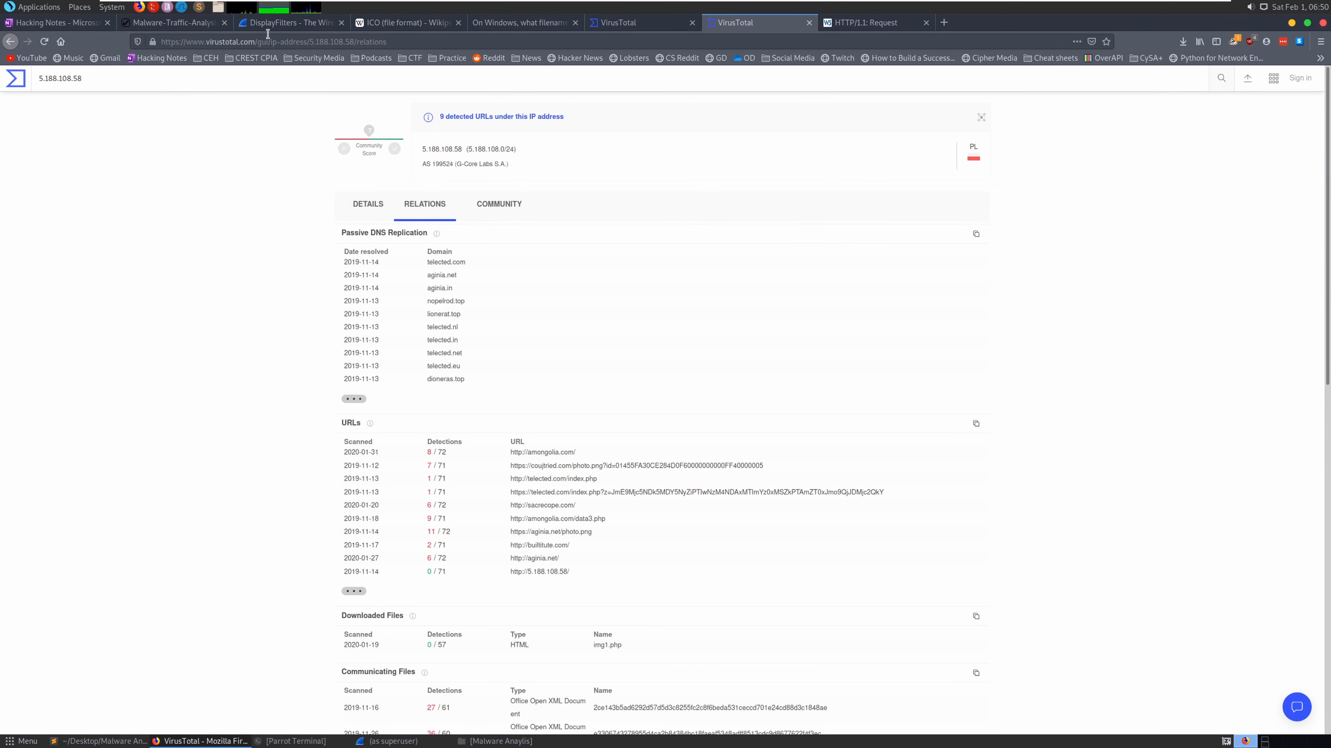
left_click(52, 23)
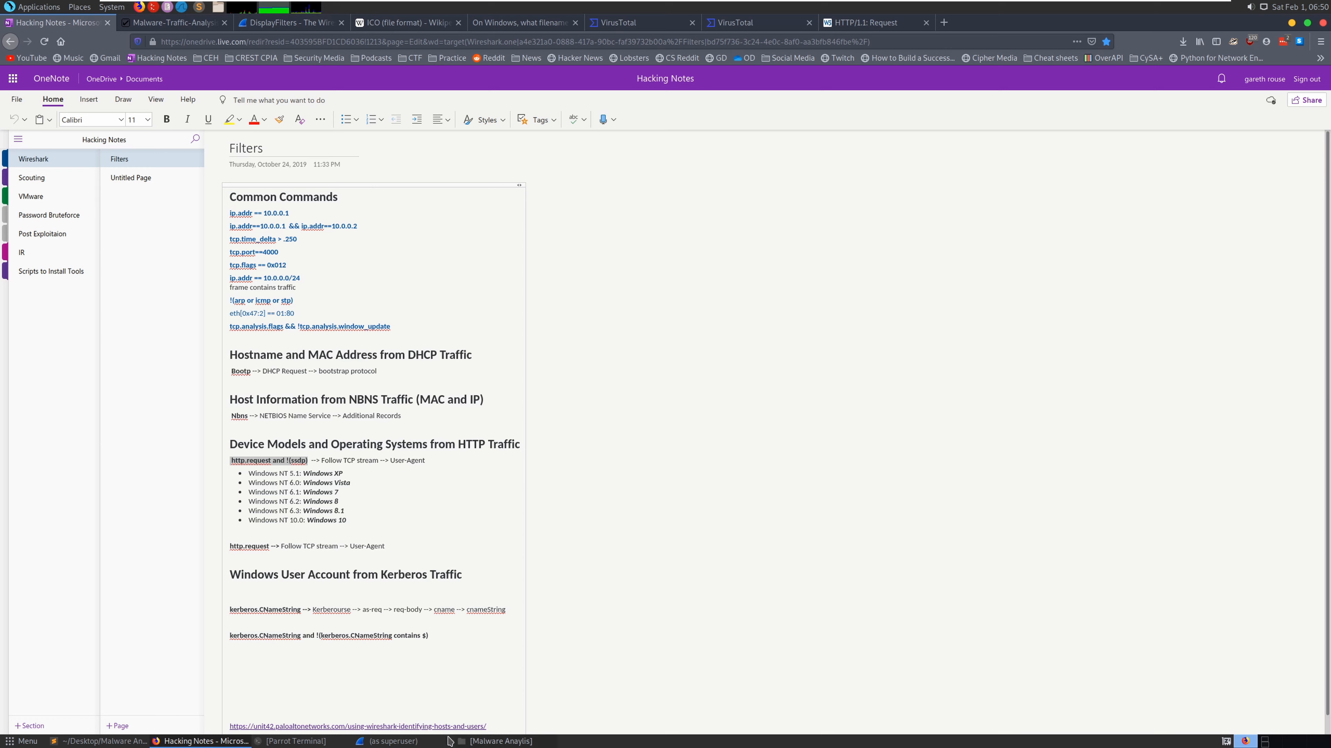
- Add bootp to the 10.11.11.203 filter, follow NBNS UDP stream 165, and review packet 1891's details
left_click(398, 742)
left_click(116, 67)
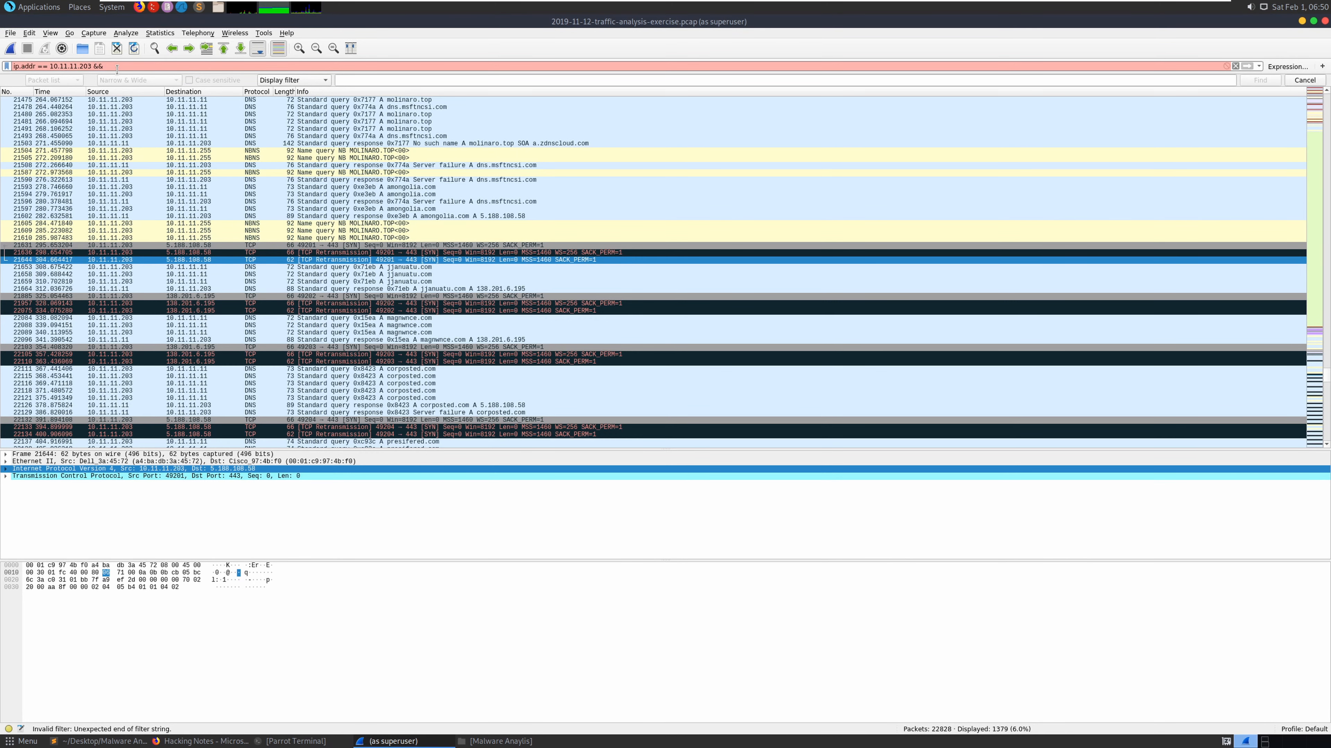
type("bootp")
key("Return")
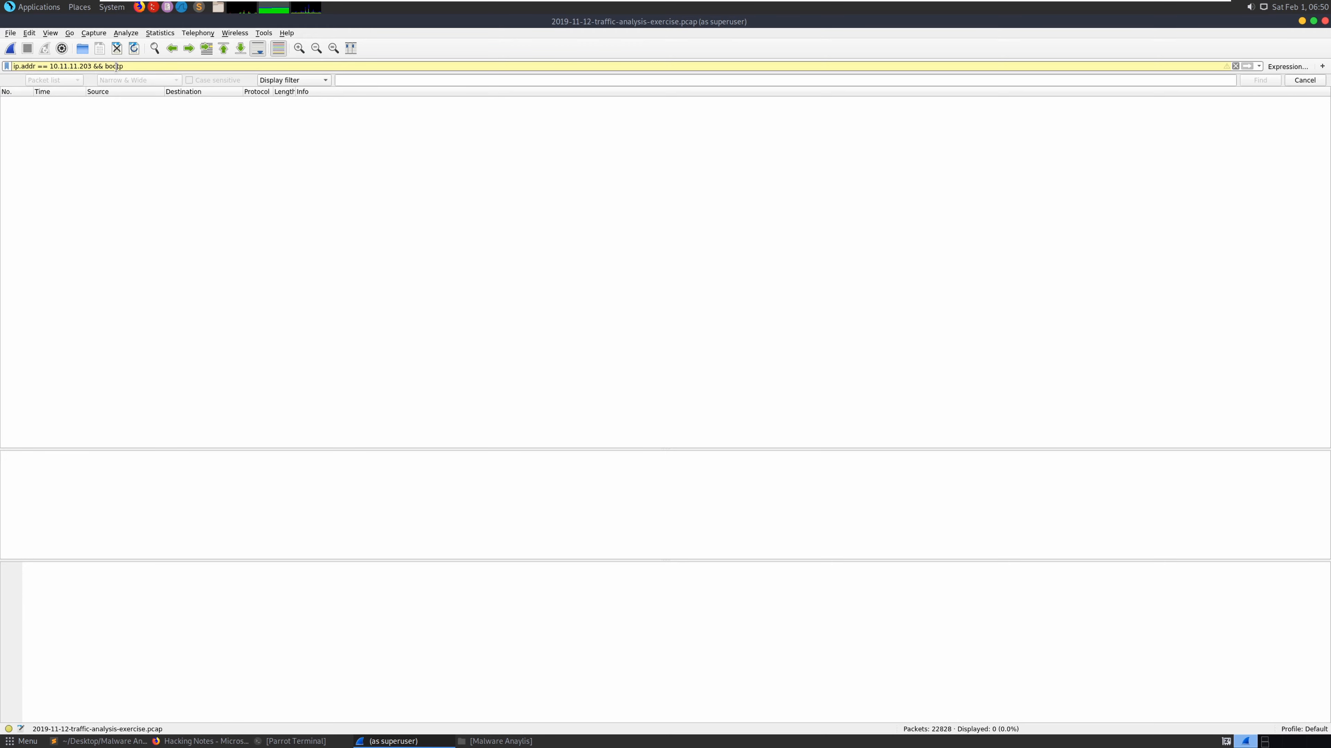
key("BackSpace")
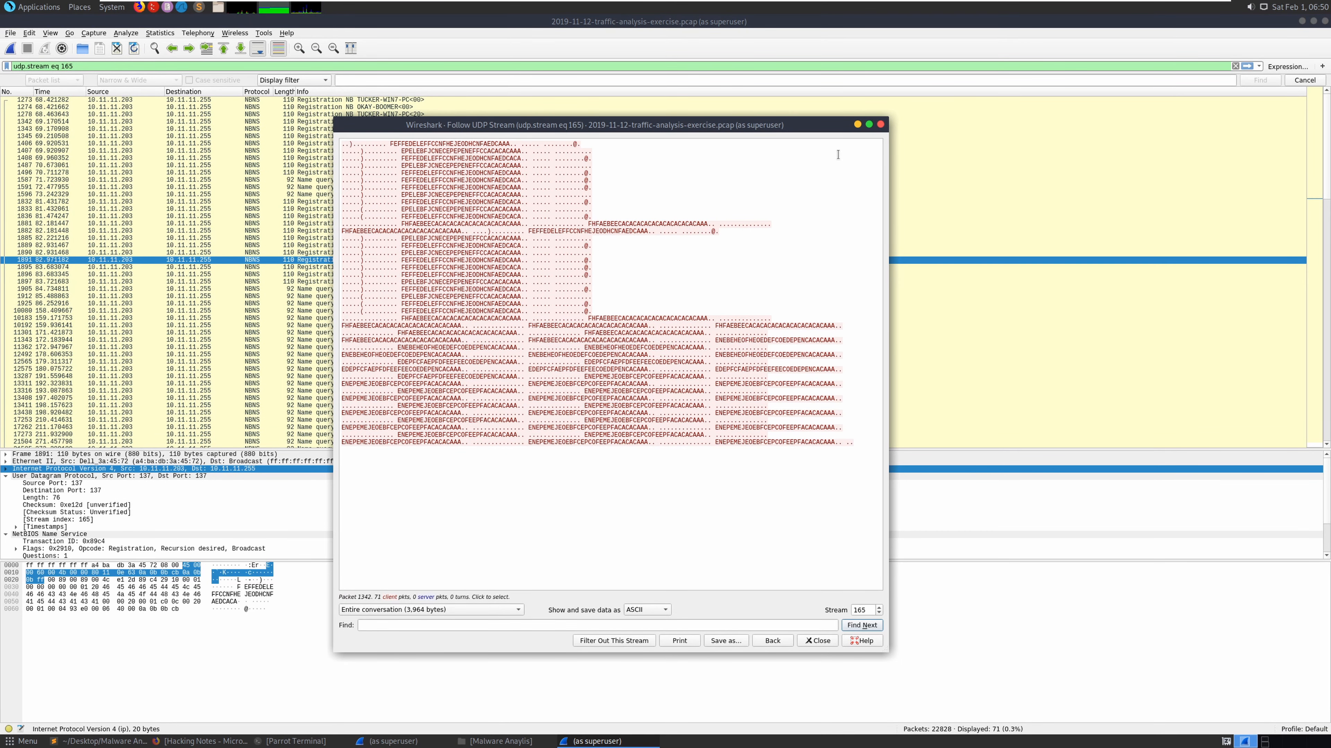
left_click(880, 124)
scroll(89, 520, "down", 1)
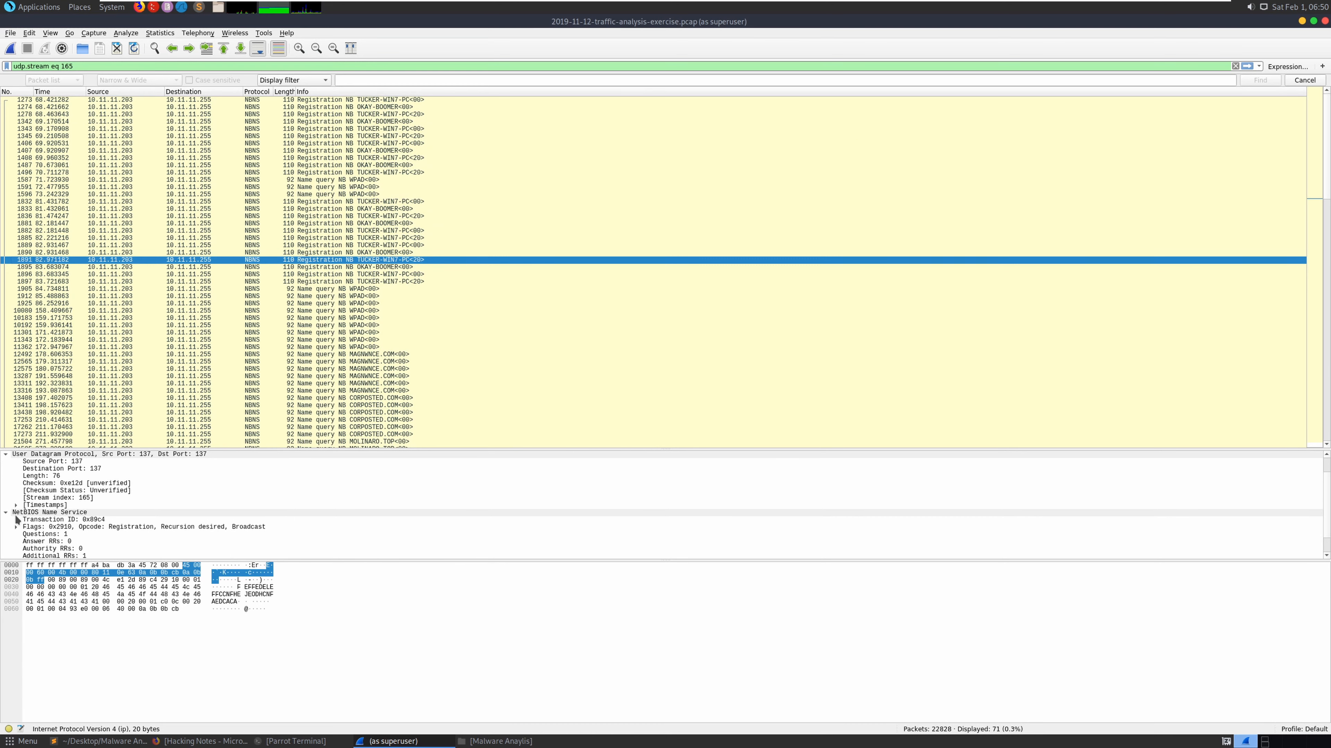
scroll(78, 510, "down", 1)
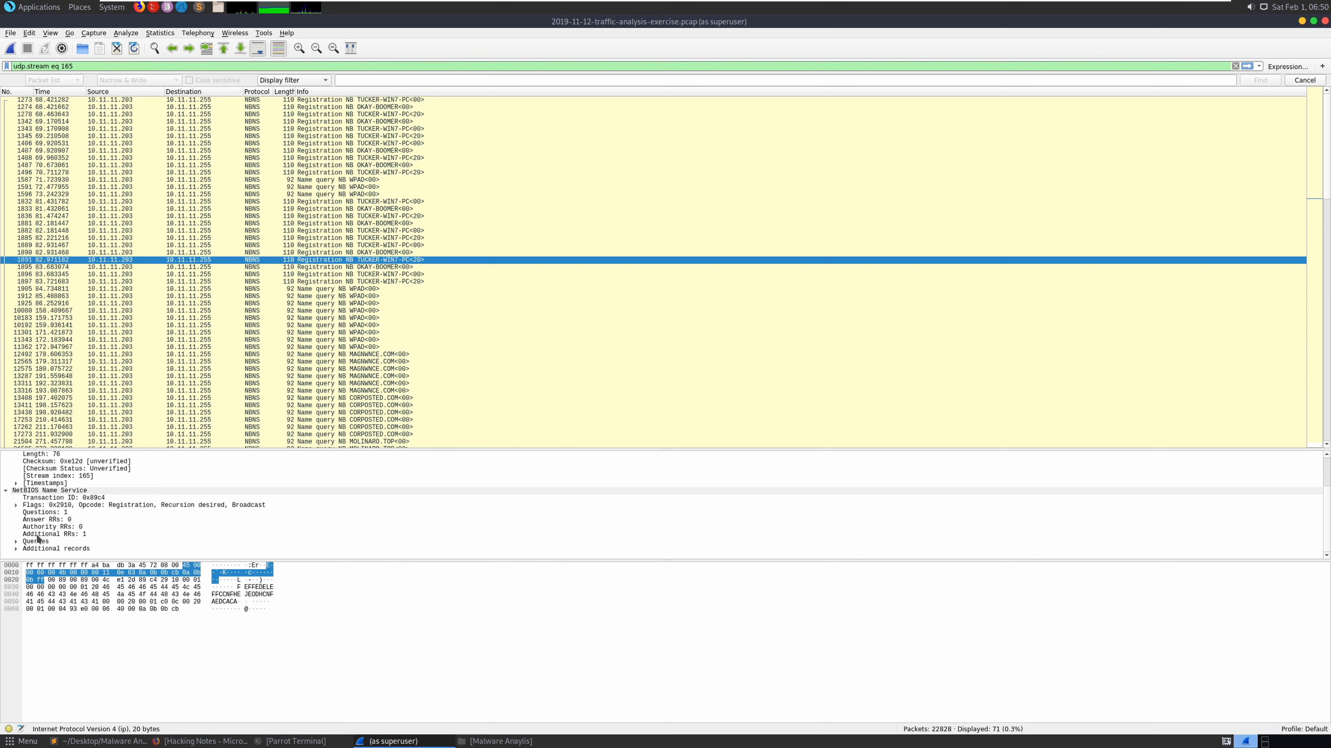
- Copy the NBNS query entry from frame 1891 and paste it into the notes
left_click(15, 542)
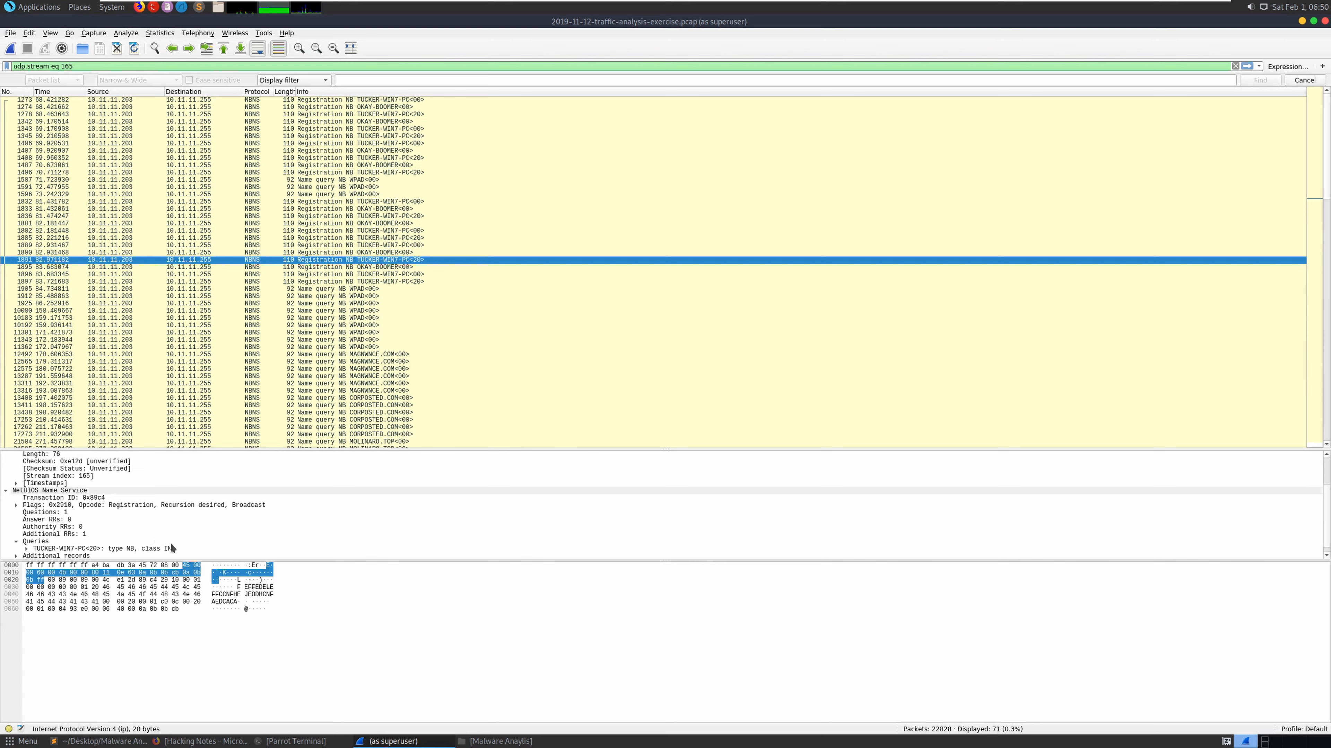
left_click(118, 549)
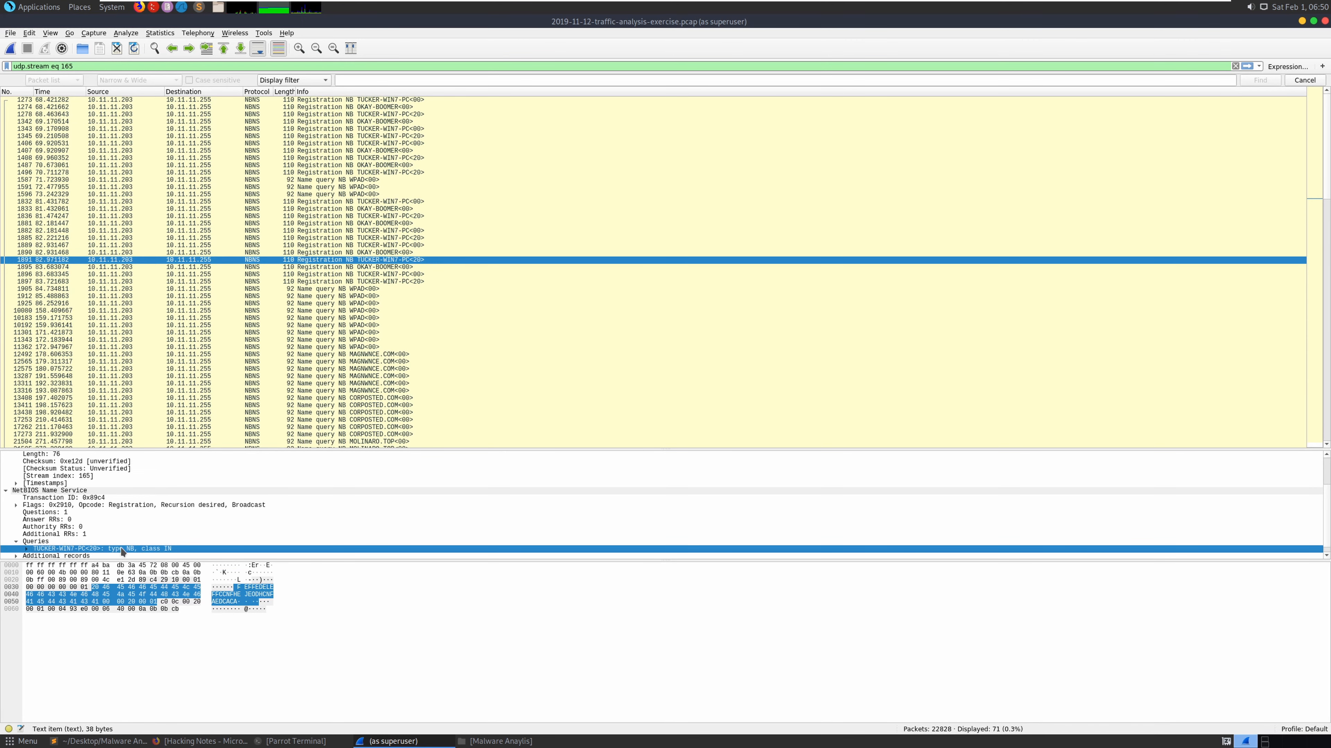
right_click(100, 549)
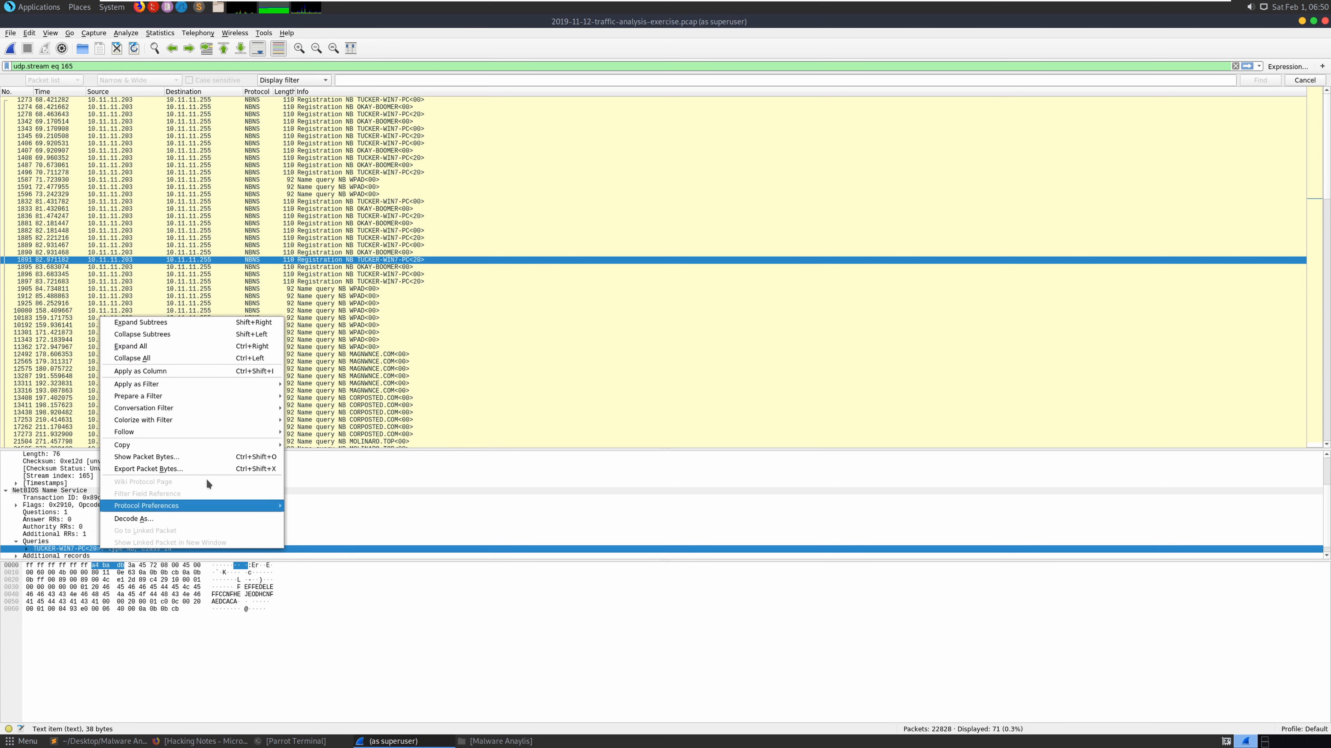
mouse_move(184, 446)
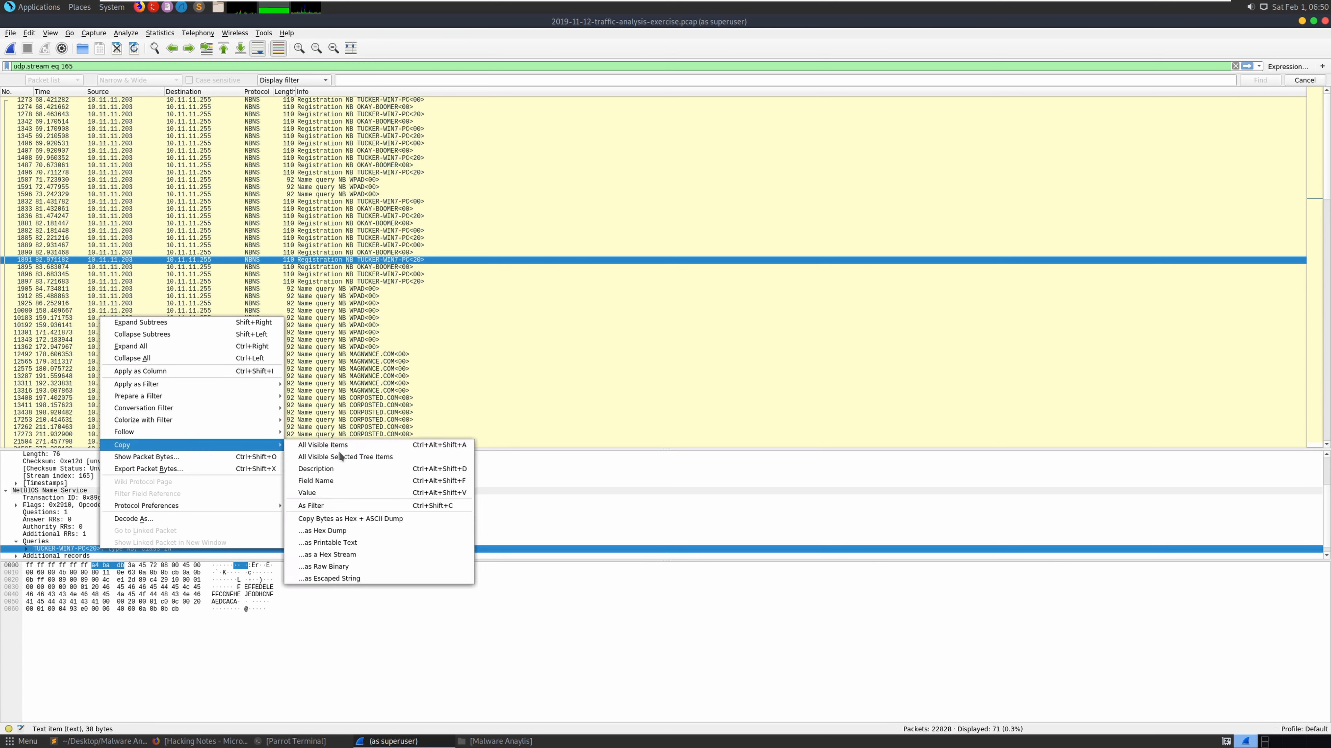
left_click(369, 482)
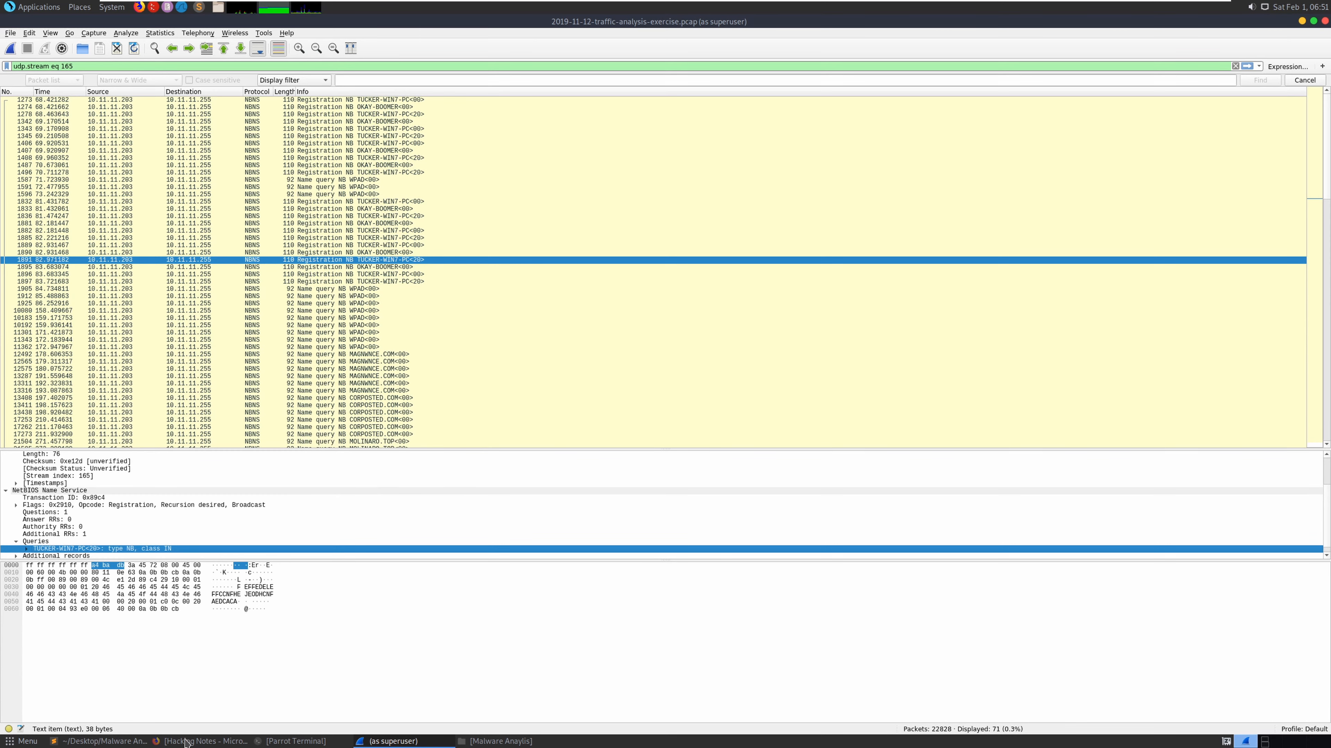
left_click(88, 741)
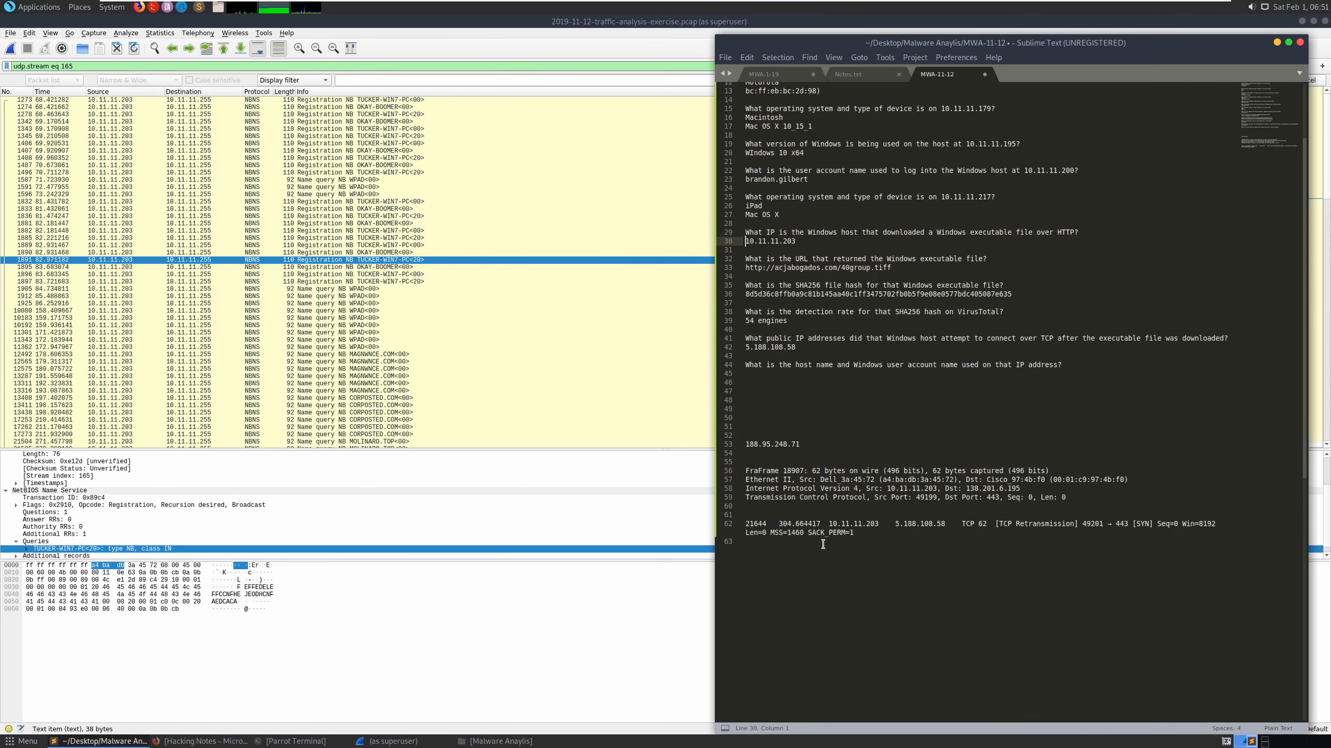
left_click(888, 540)
key("Return")
key("Return")
key("ctrl+v")
- Replace the pasted field name with all visible details of the NBNS query packet
right_click(153, 548)
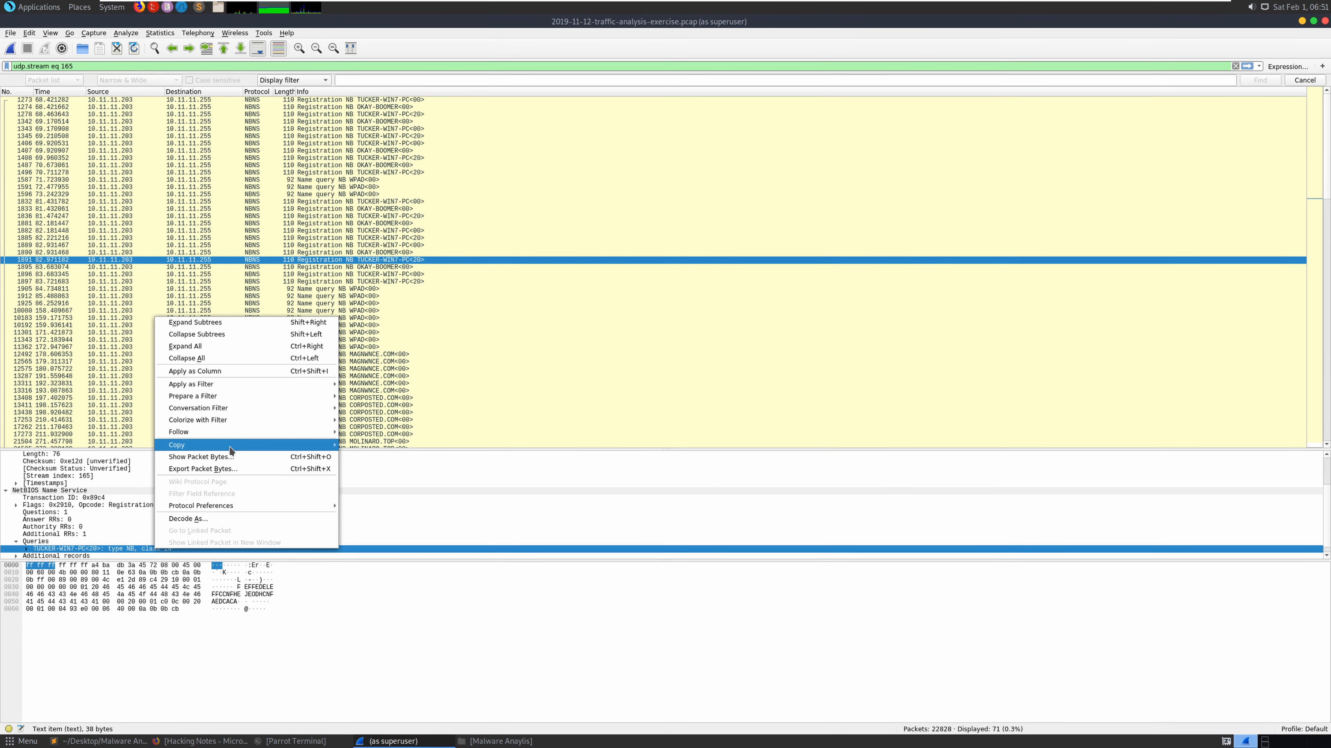
mouse_move(231, 445)
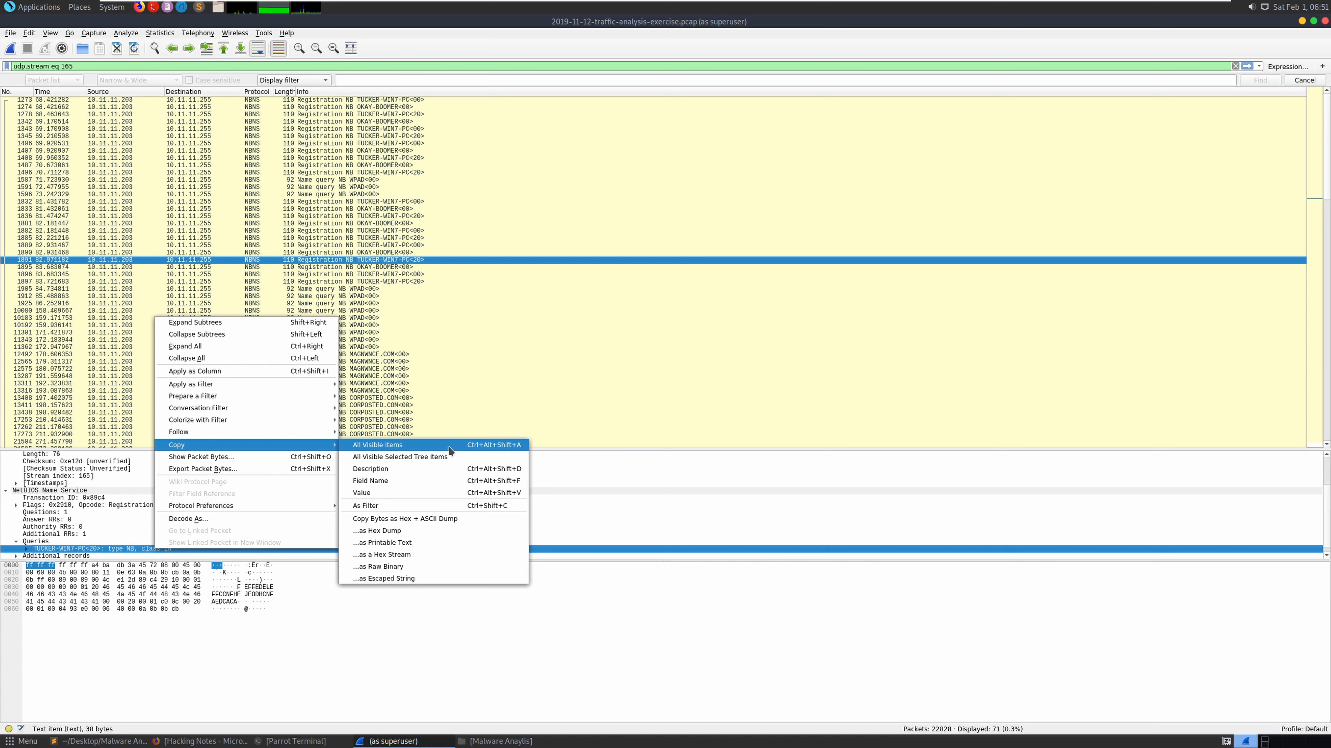
left_click(377, 445)
left_click(99, 741)
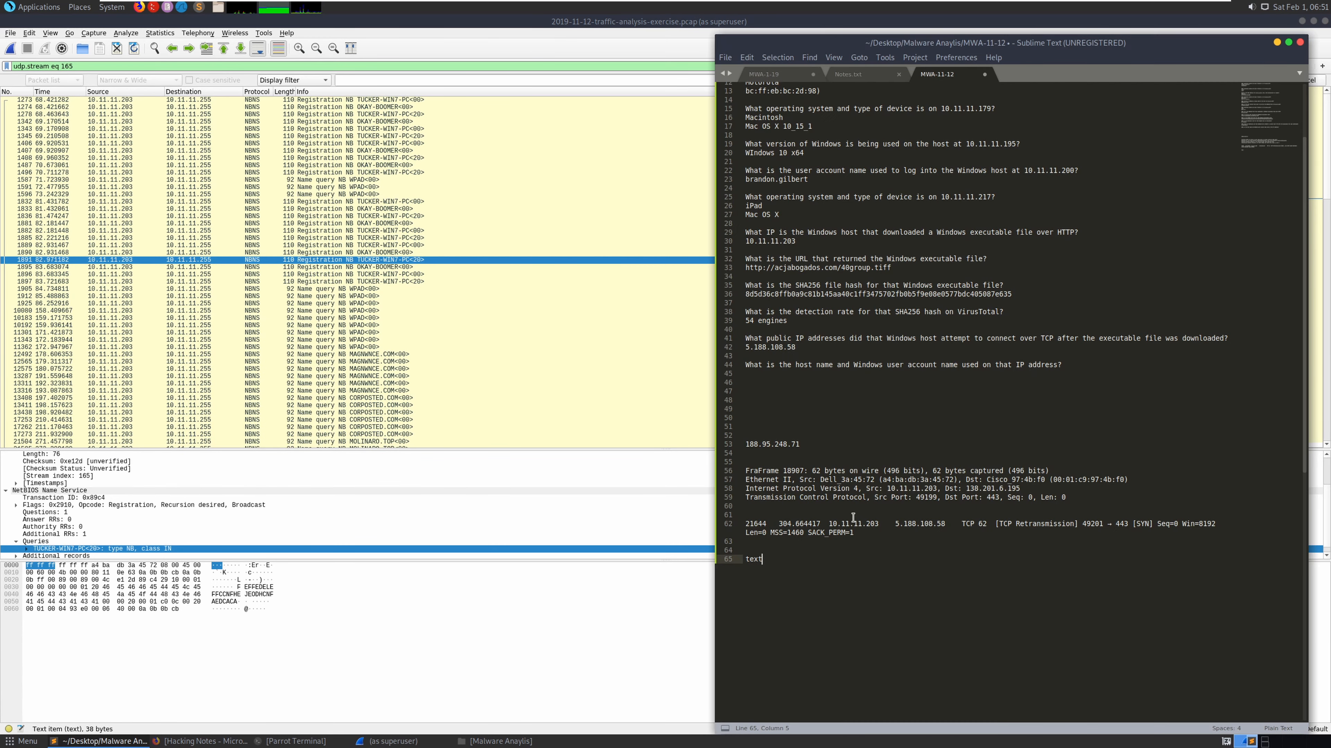
key("BackSpace")
key("BackSpace")
key("BackSpace")
key("BackSpace")
key("ctrl+v")
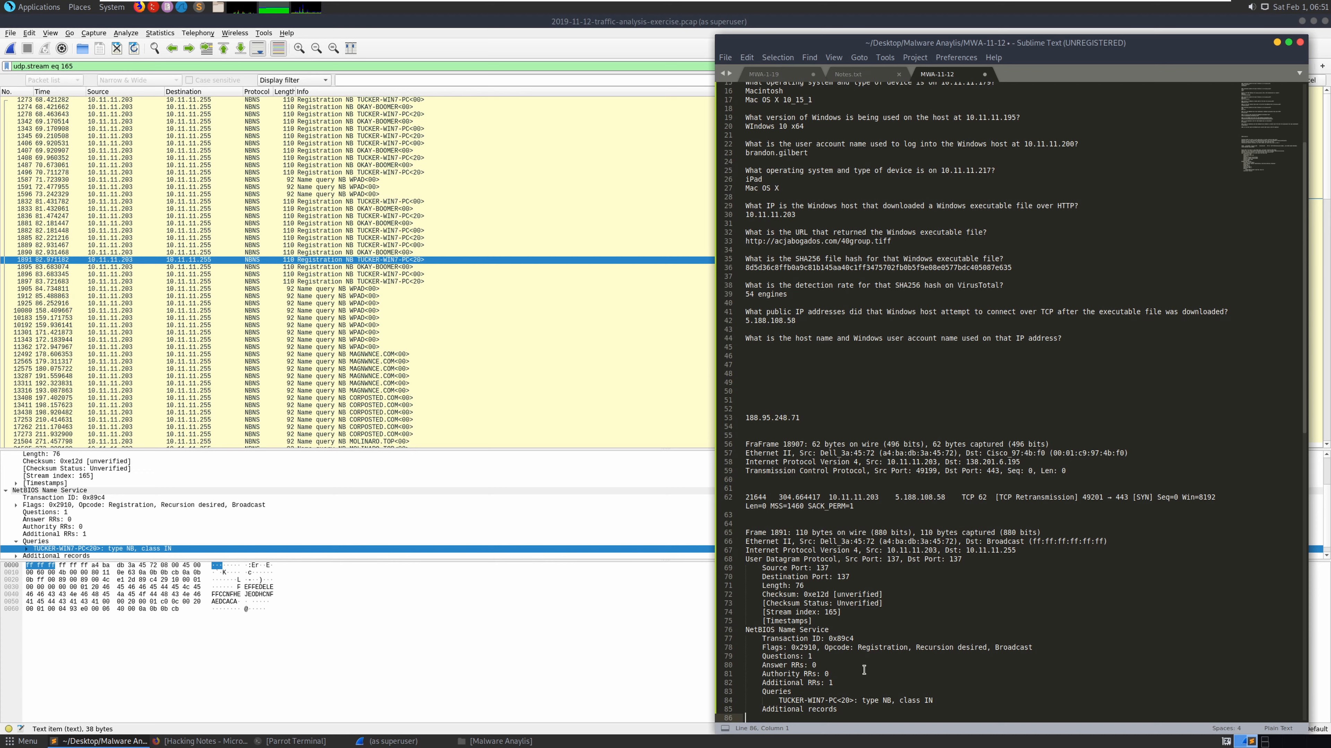
- Answer the host-name question with TUCKER-WIN7-PC<20> and expand that query's details in Wireshark
left_click_drag(857, 700, 778, 700)
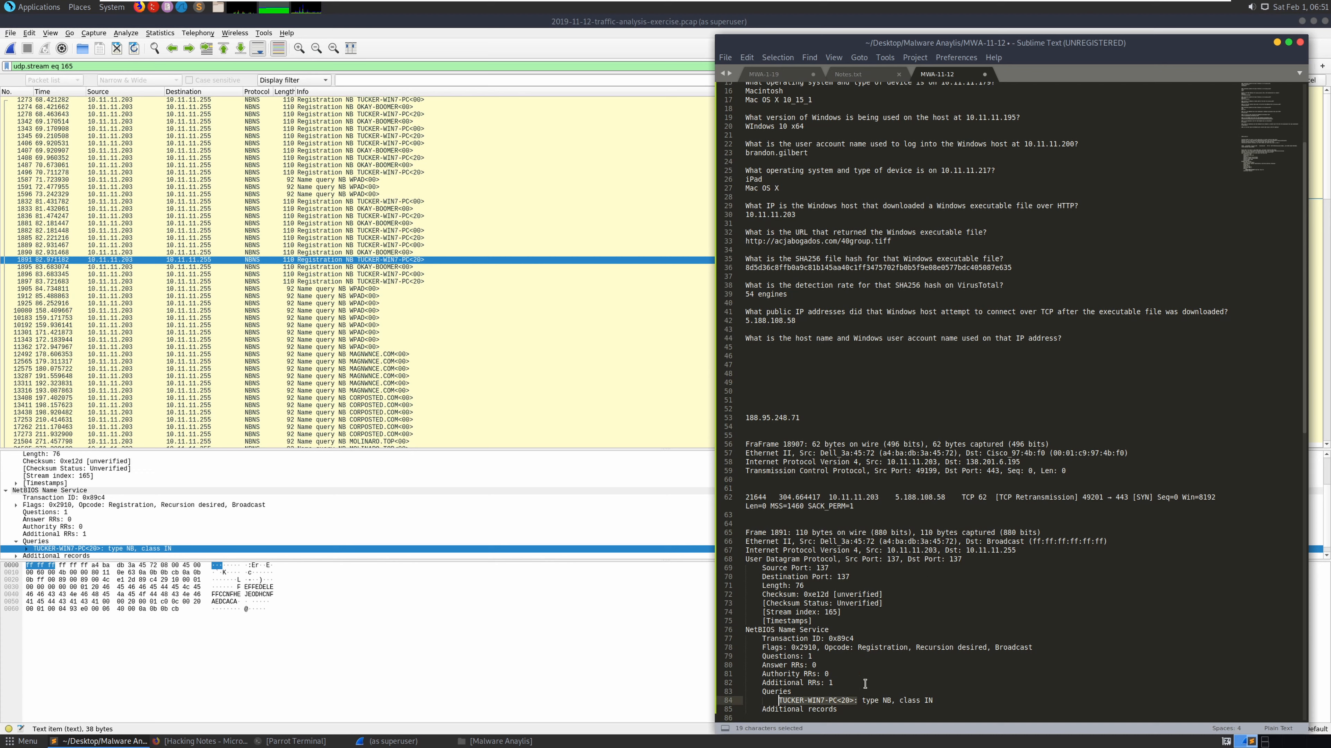
key("ctrl+c")
left_click(794, 348)
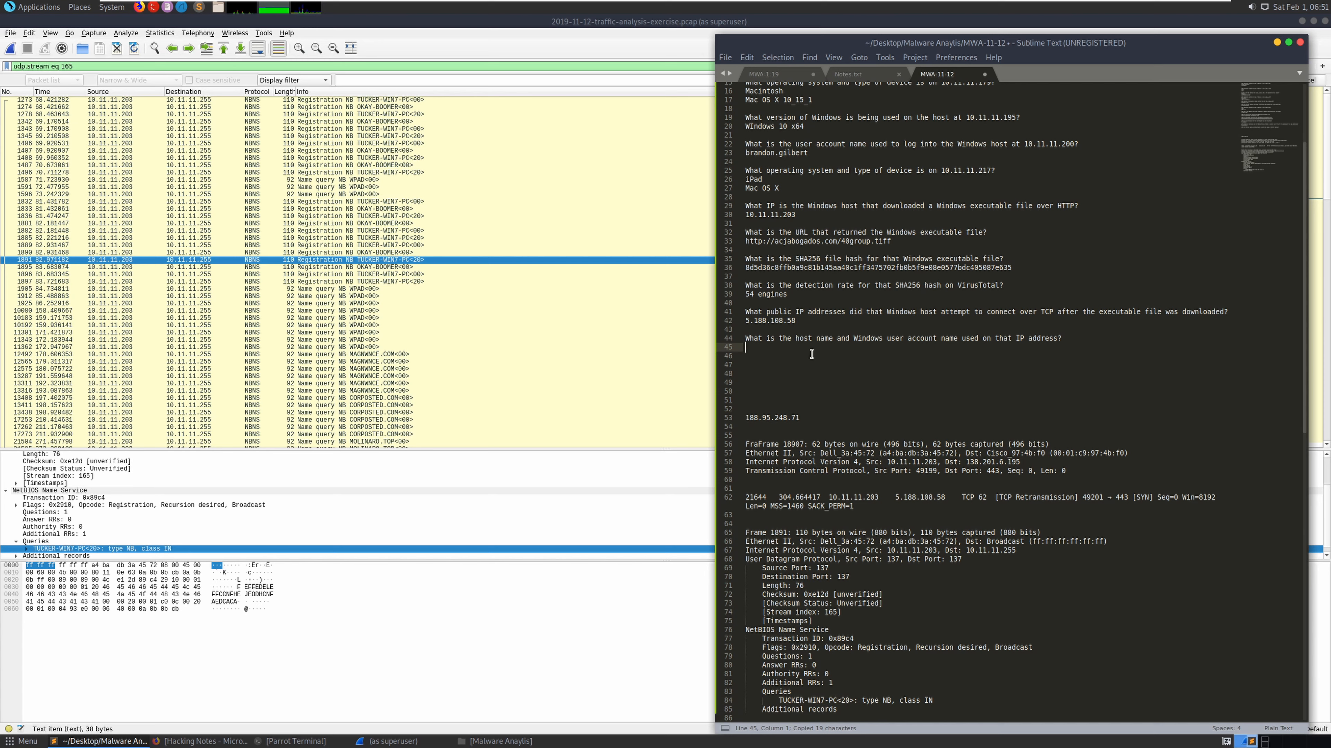
key("ctrl+v")
key("Return")
scroll(260, 508, "down", 1)
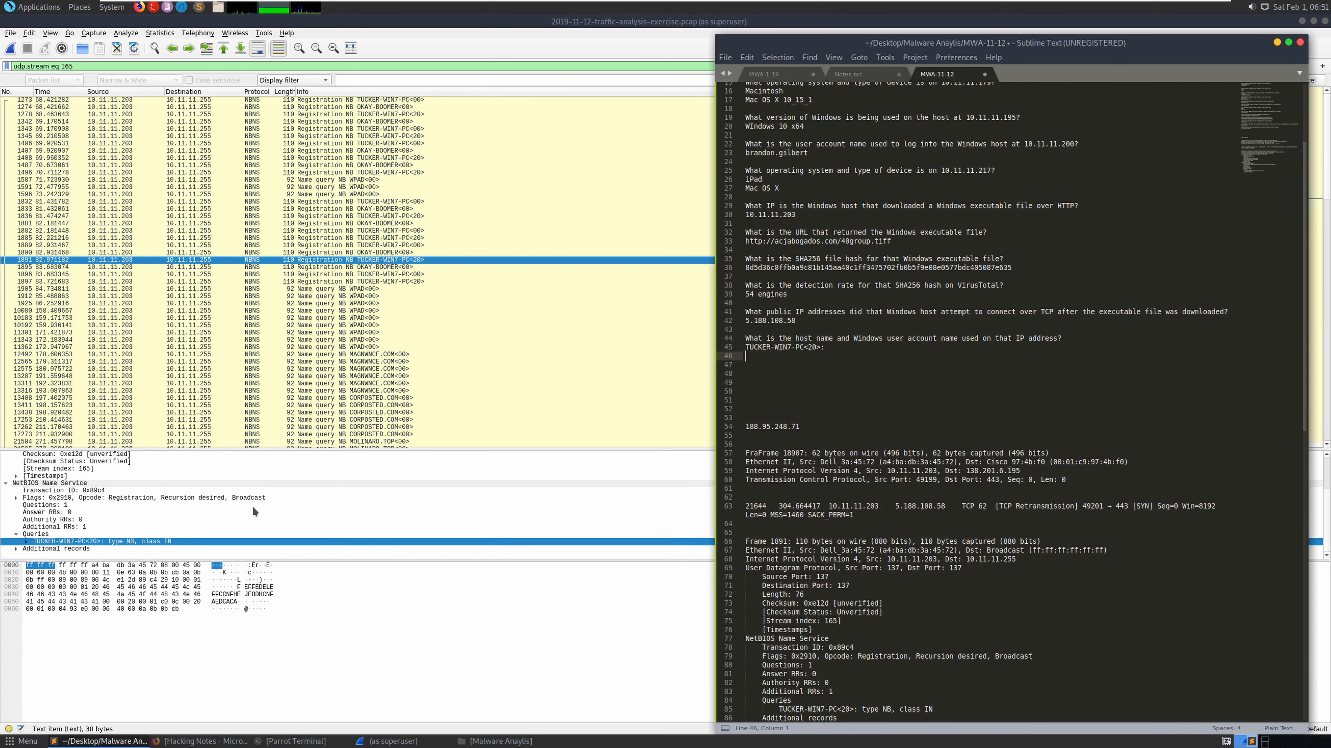
left_click(27, 542)
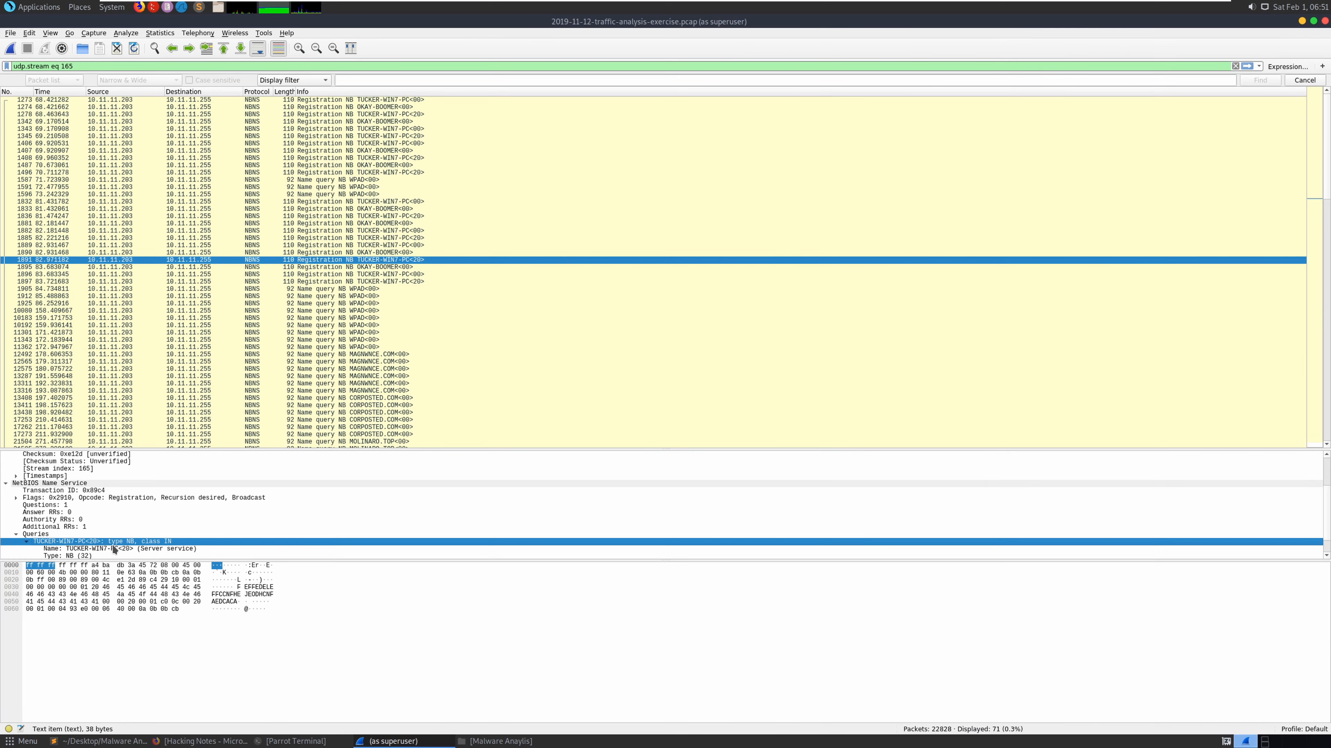
scroll(114, 549, "down", 1)
- Copy the kerberos.CNameString account-name filter line from the OneNote Filters page, dismissing the clipboard warning
key("alt+Tab")
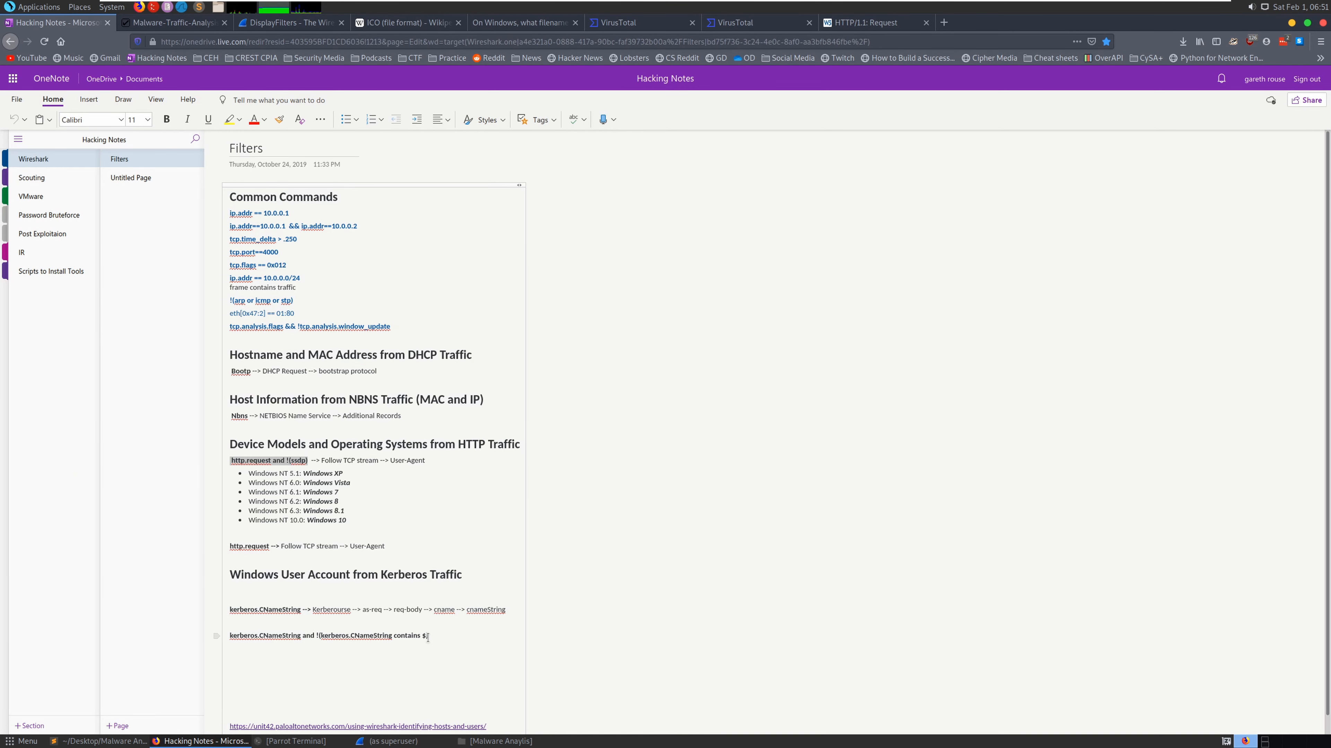
left_click_drag(428, 637, 300, 635)
right_click(300, 635)
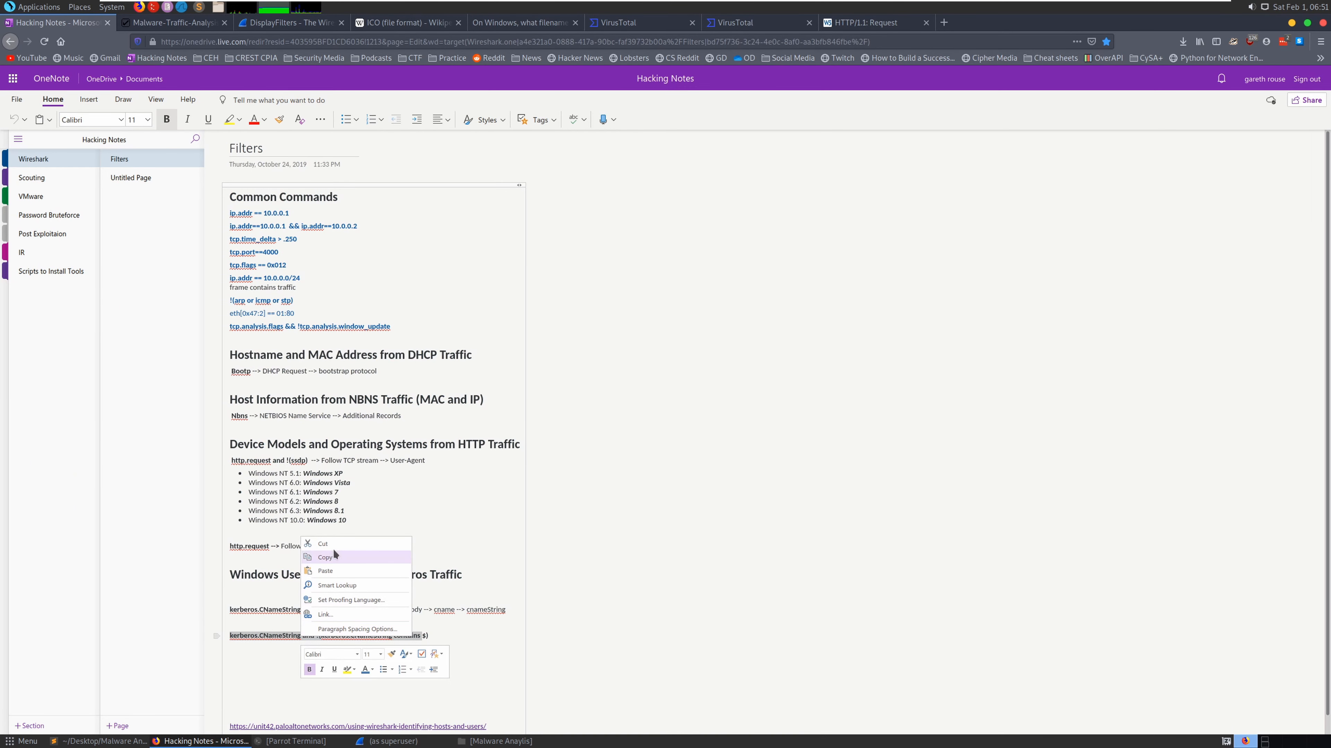
left_click(327, 557)
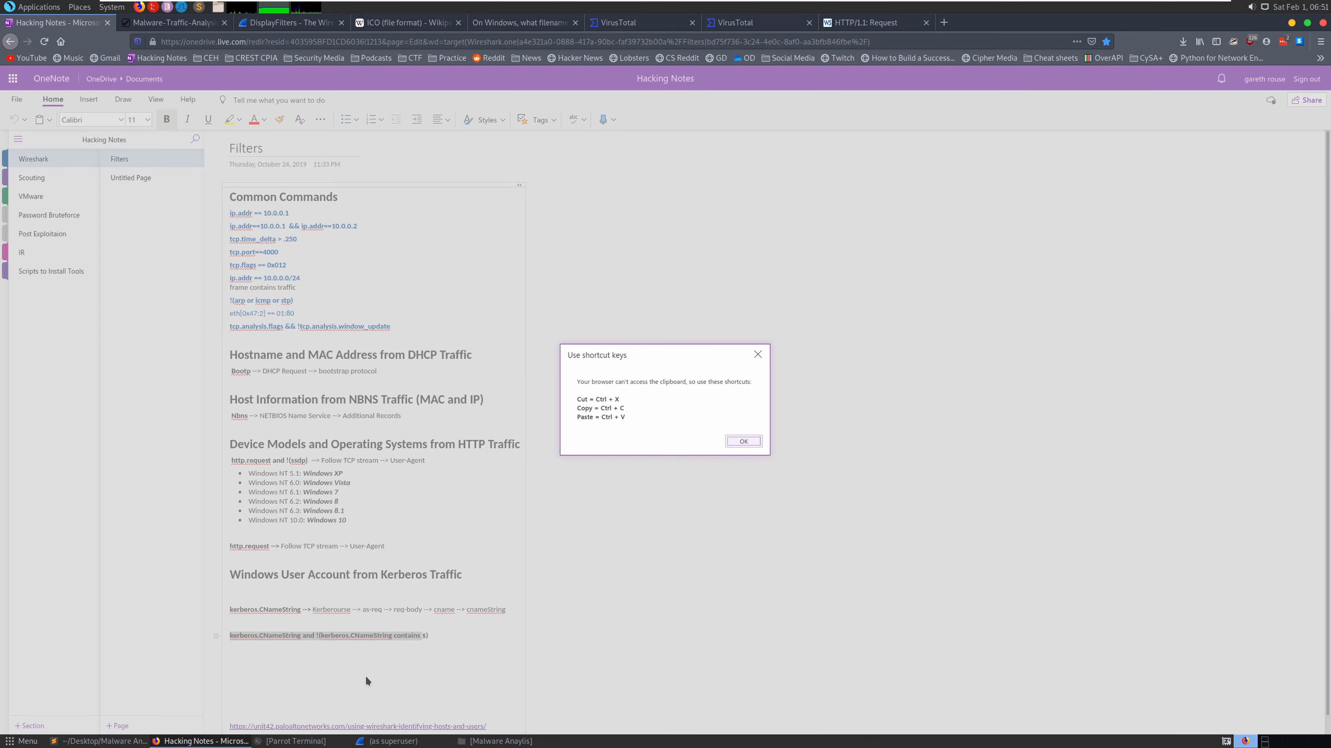
left_click(741, 440)
left_click_drag(430, 636, 208, 639)
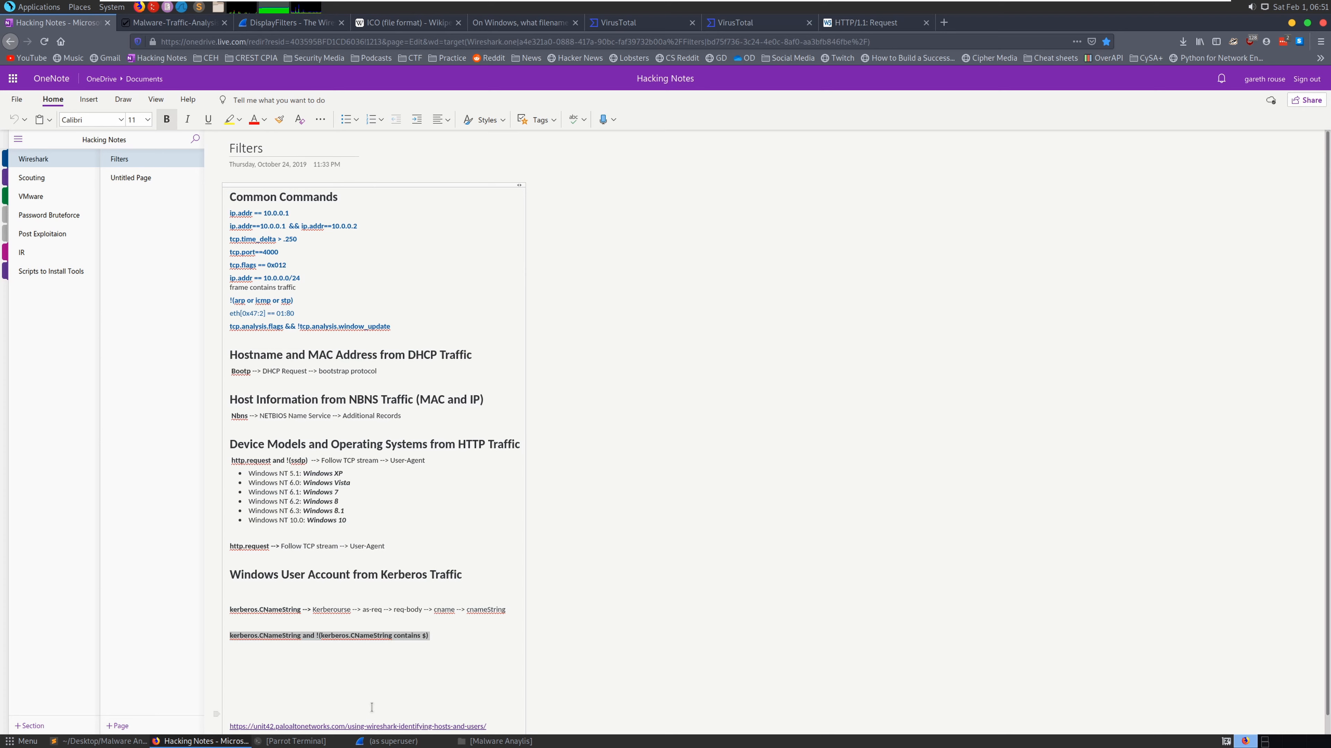
left_click(393, 741)
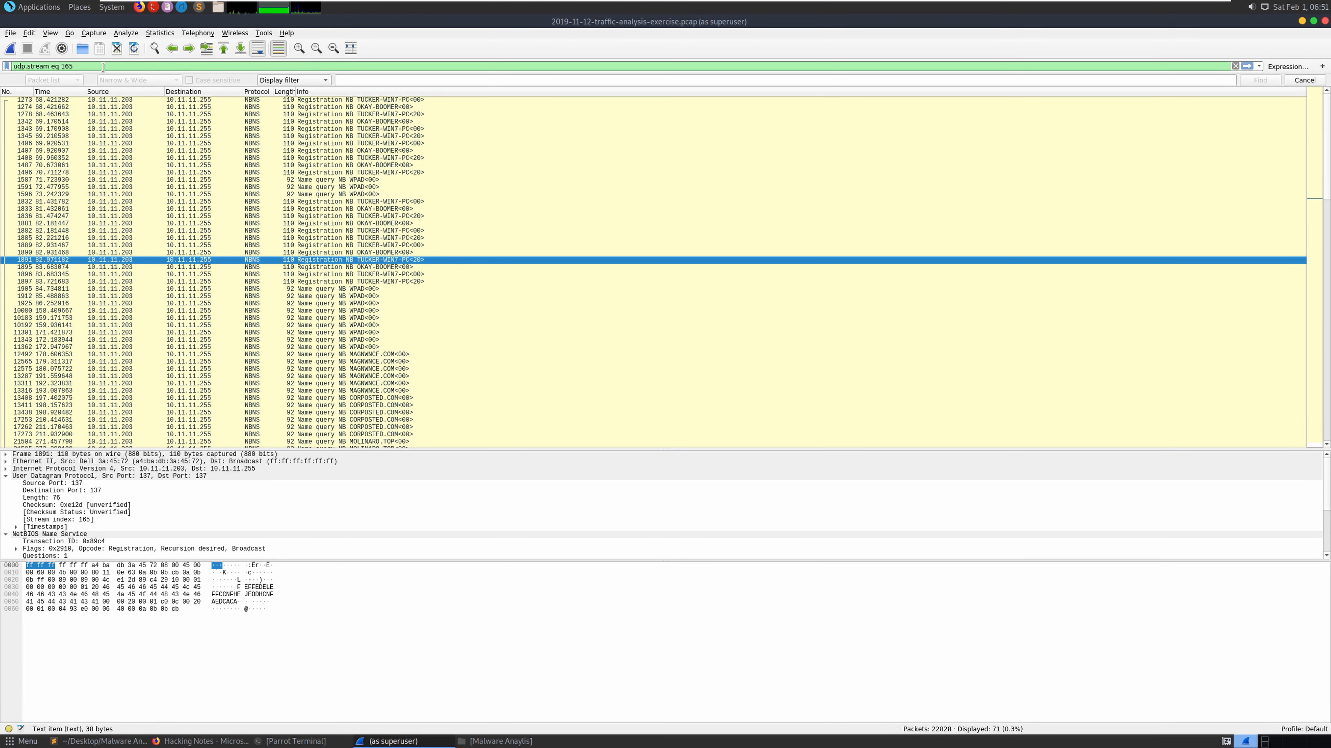
- Filter 10.11.11.203's traffic with the Kerberos CNameString filter in place of nbns
left_click(1248, 66)
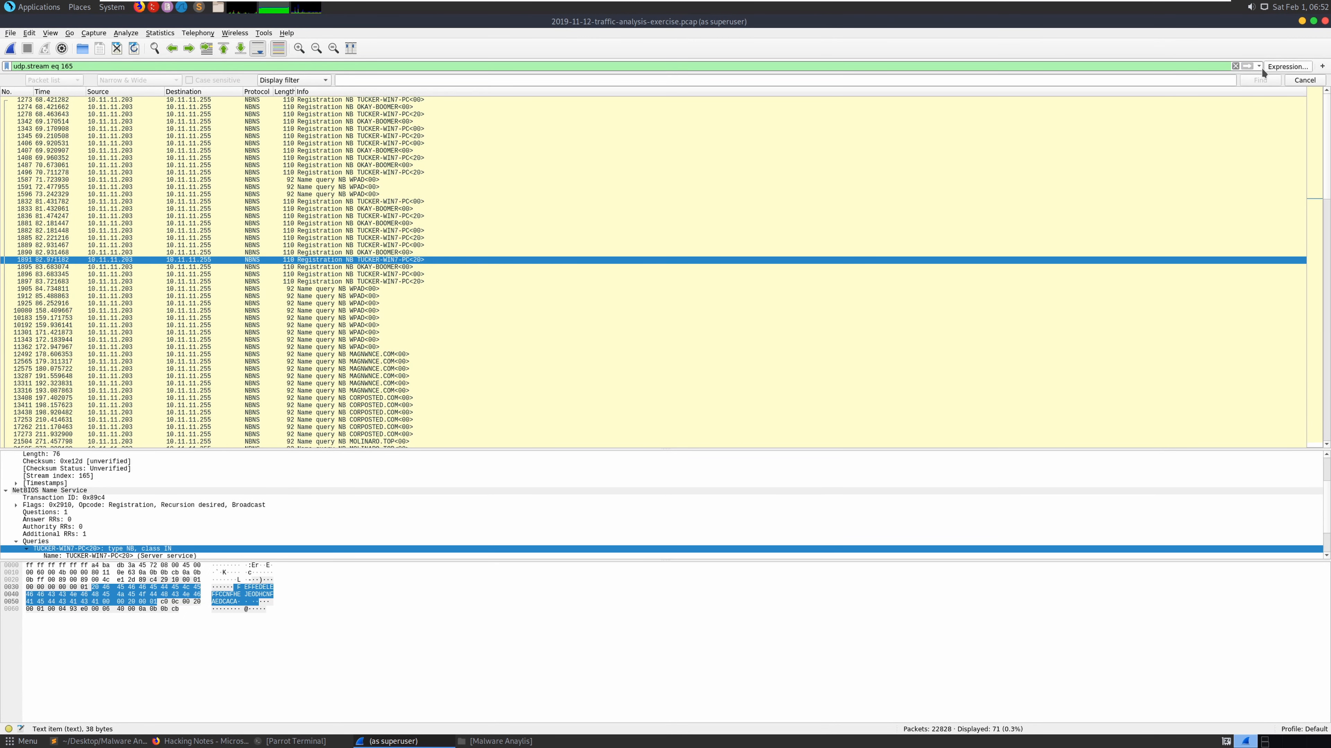
left_click(1259, 67)
left_click(1234, 83)
double_click(114, 68)
key("ctrl+v")
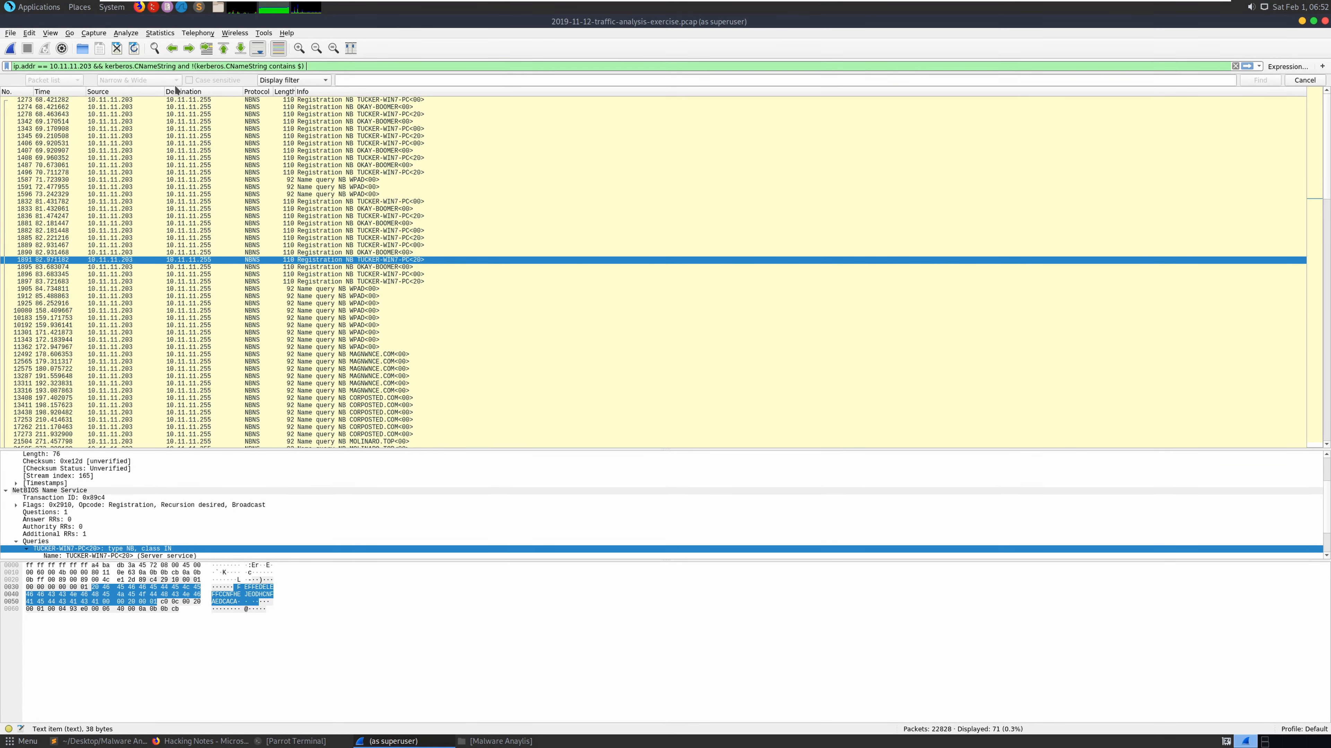
key("Return")
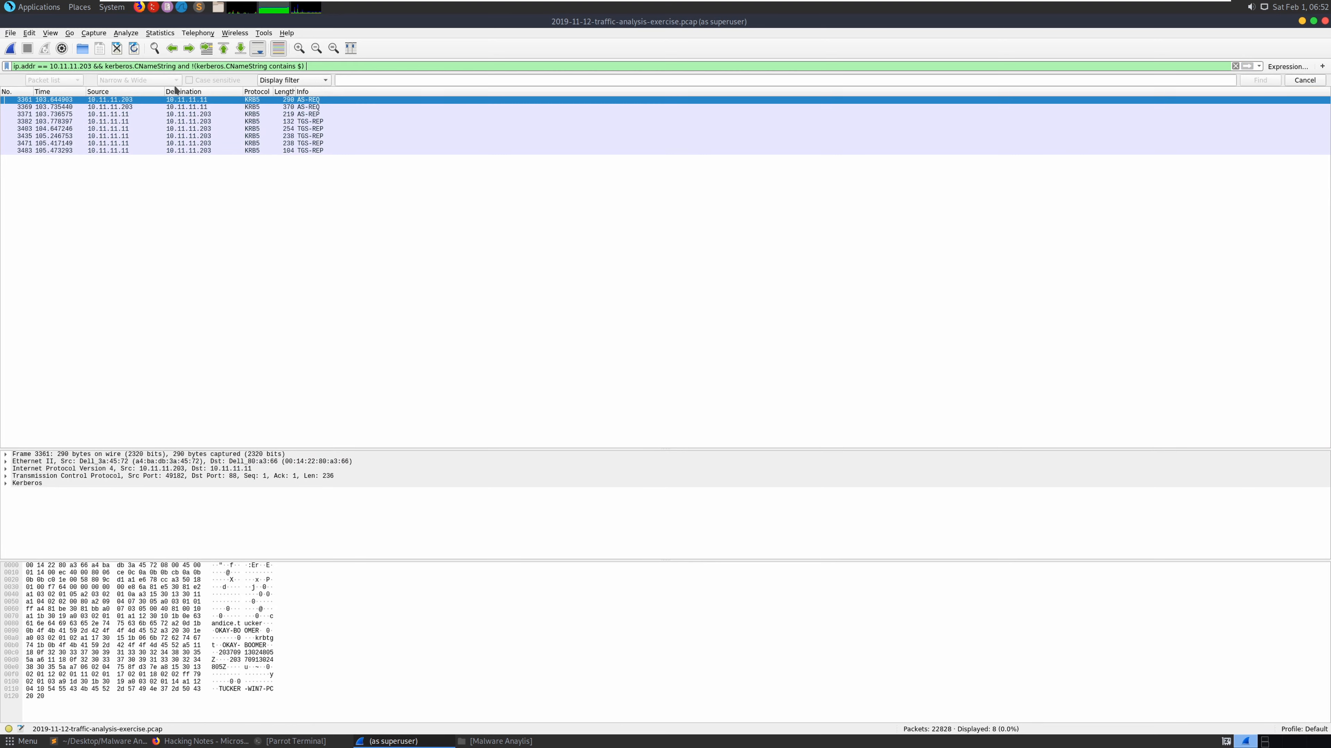
- Follow the first Kerberos packet's TCP stream 111 and highlight the Windows user account name
right_click(316, 142)
mouse_move(435, 275)
left_click(513, 277)
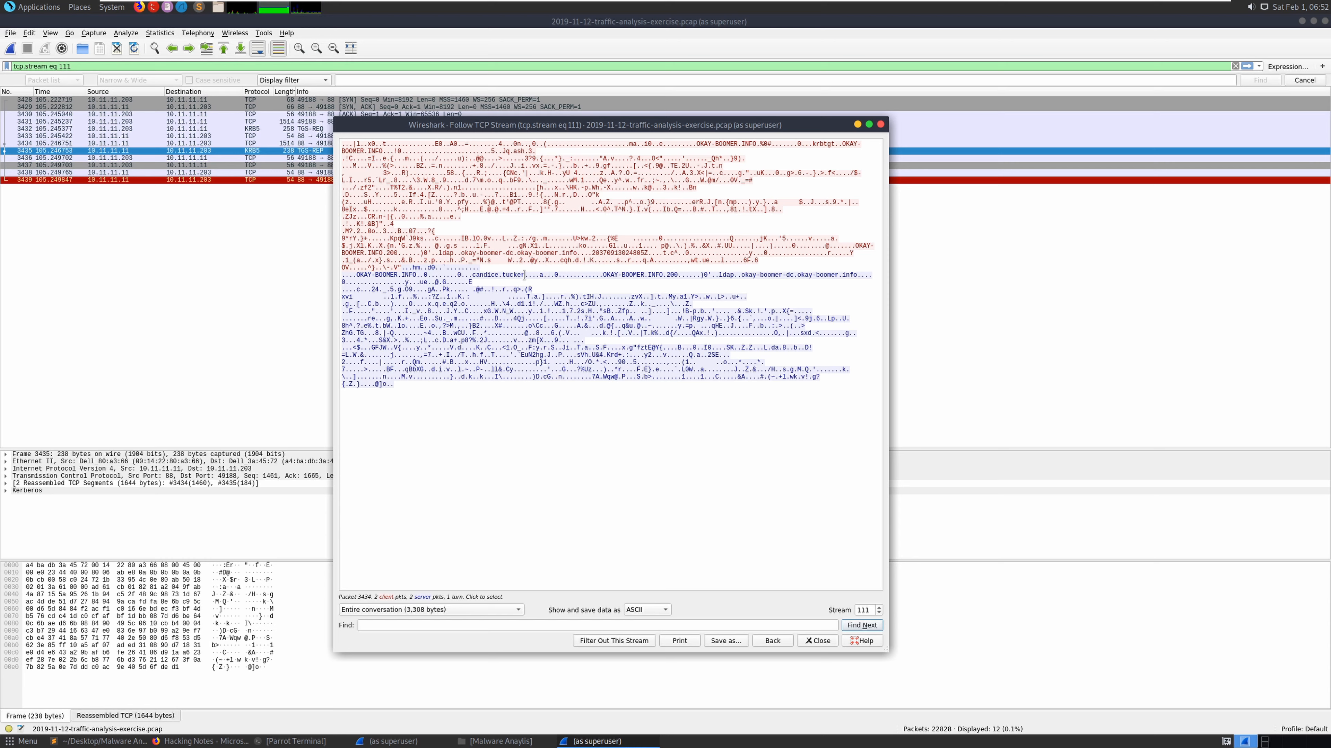
left_click_drag(526, 276, 470, 275)
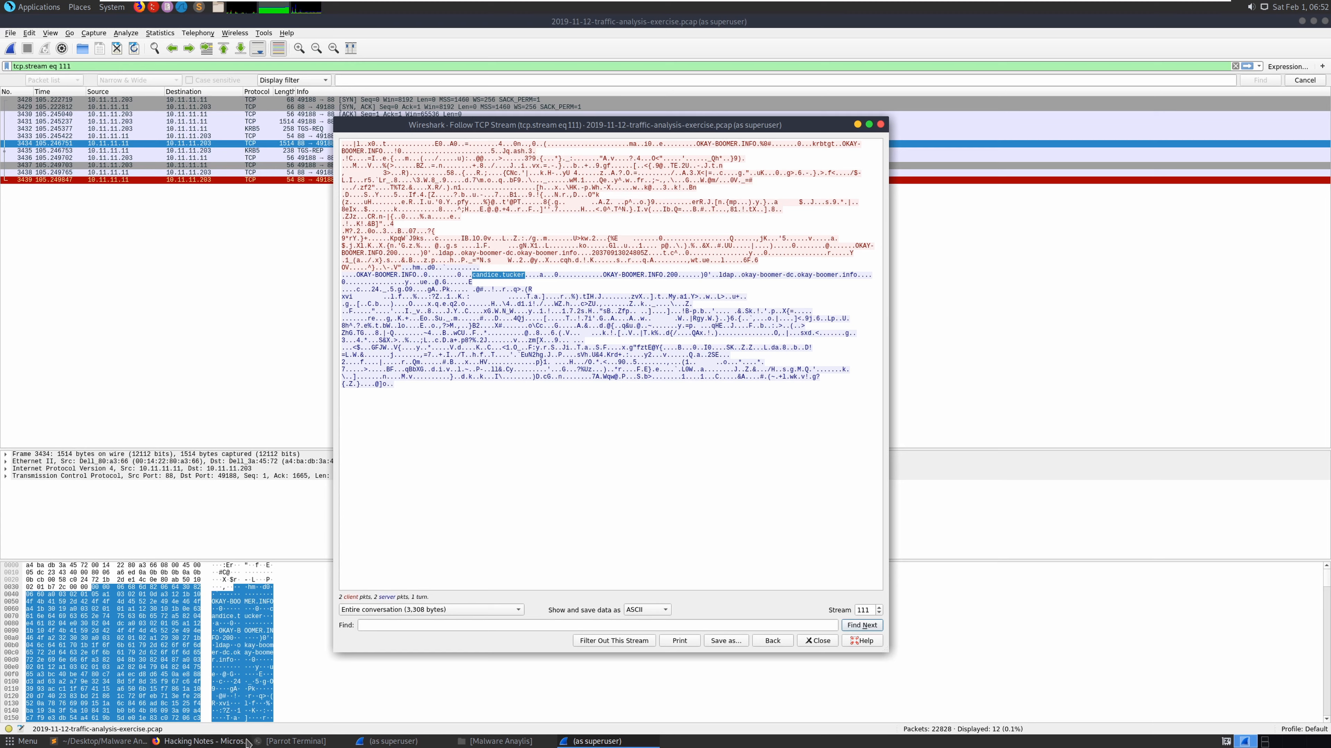
left_click(474, 741)
left_click(474, 742)
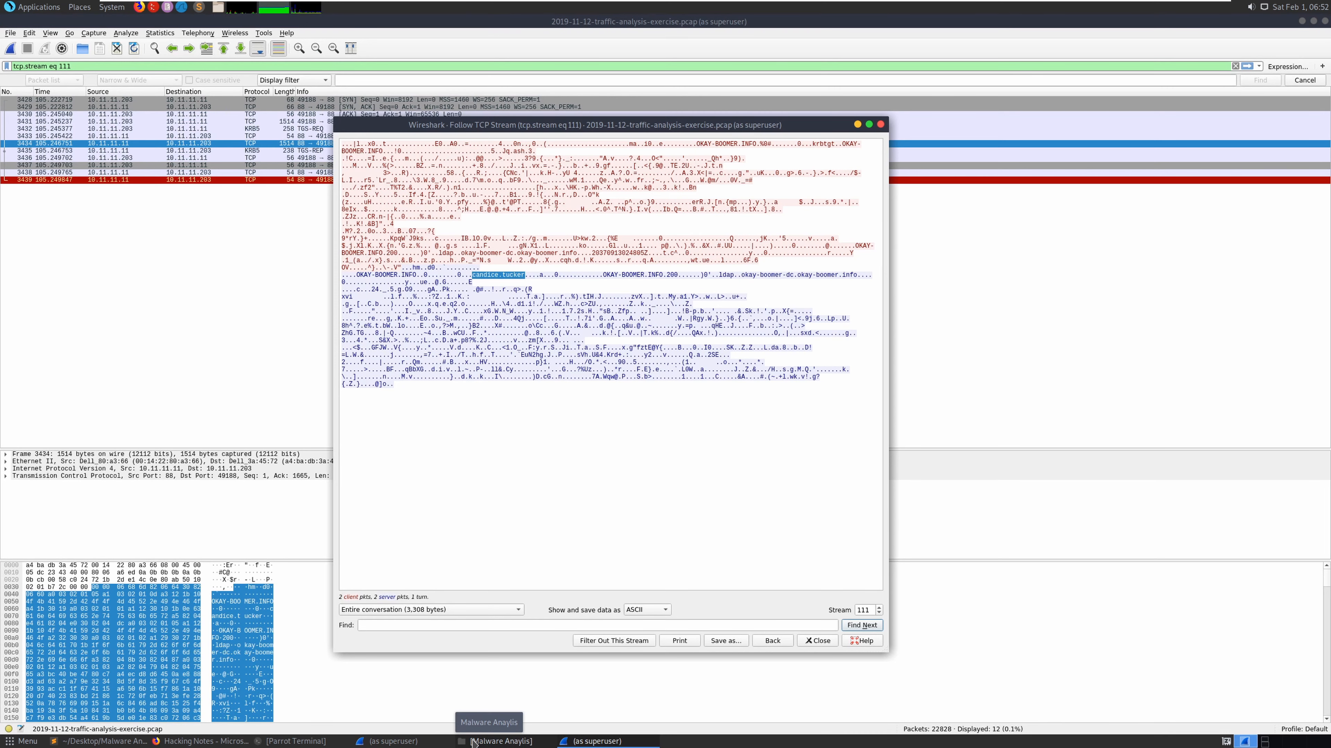
- Paste the Windows user account name into the empty answer line 46 of the notes
left_click(126, 743)
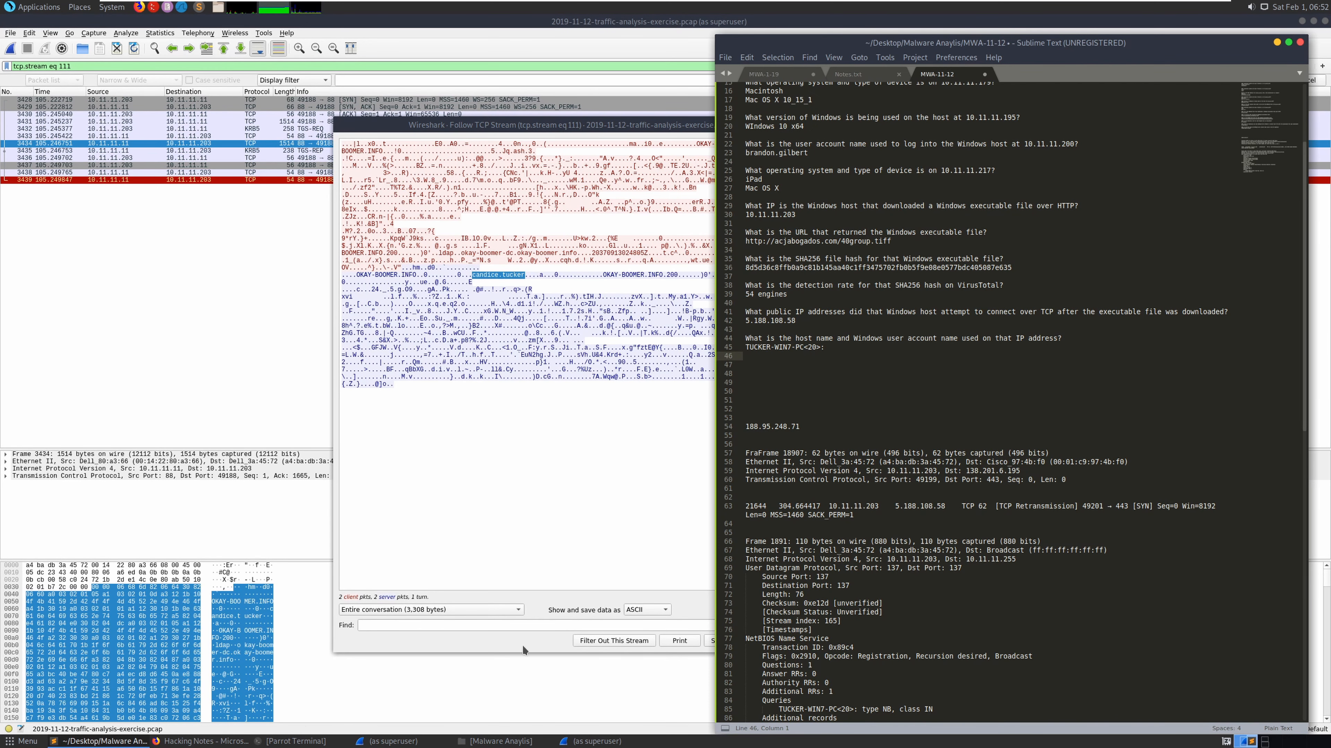
right_click(764, 357)
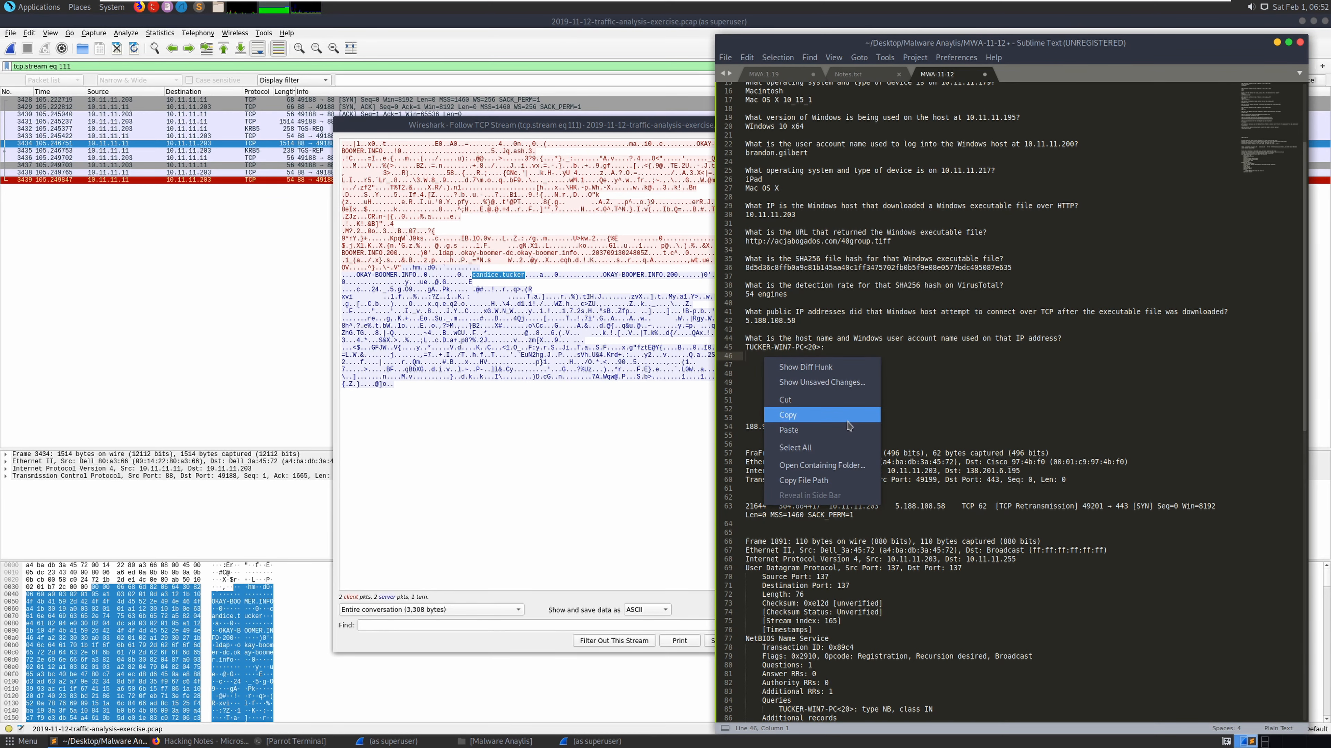
left_click(806, 429)
- Delete the leftover packet details below the answers, save the notes, and shift the stream window left
left_click_drag(747, 418, 993, 739)
key("BackSpace")
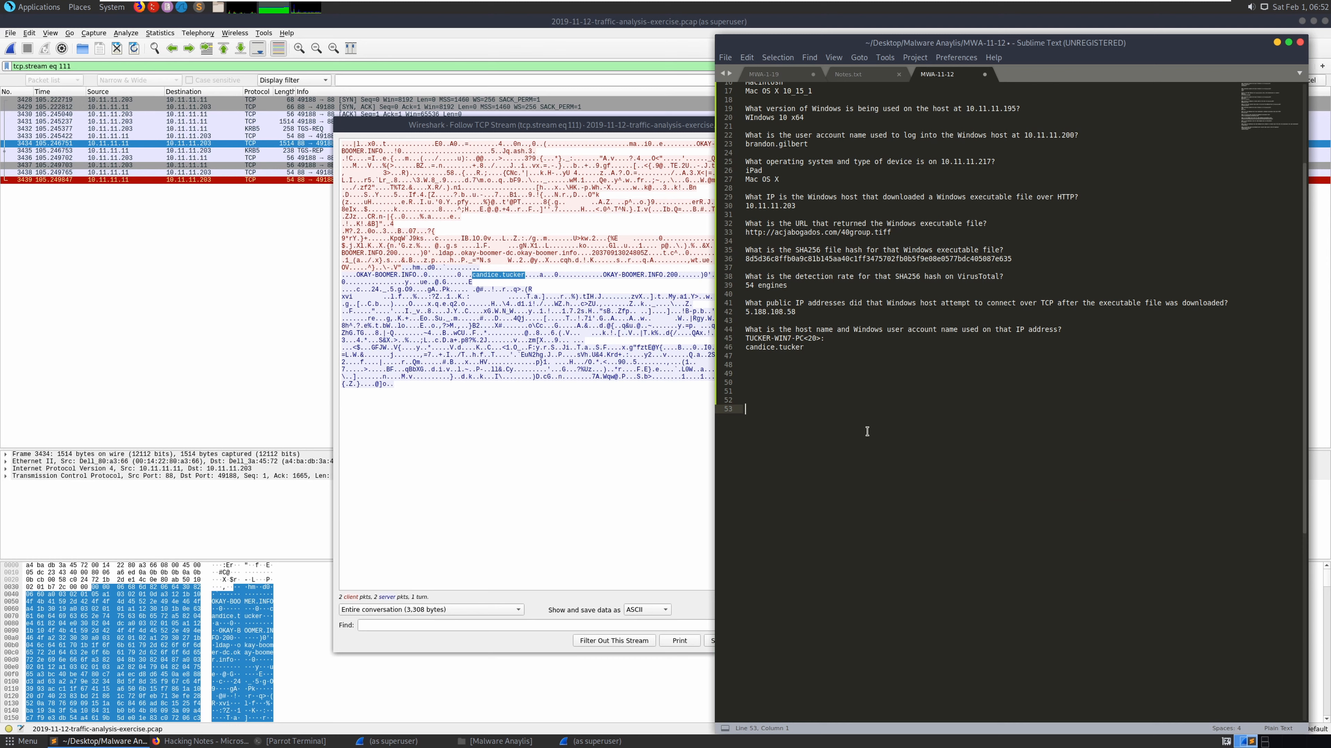
key("ctrl+s")
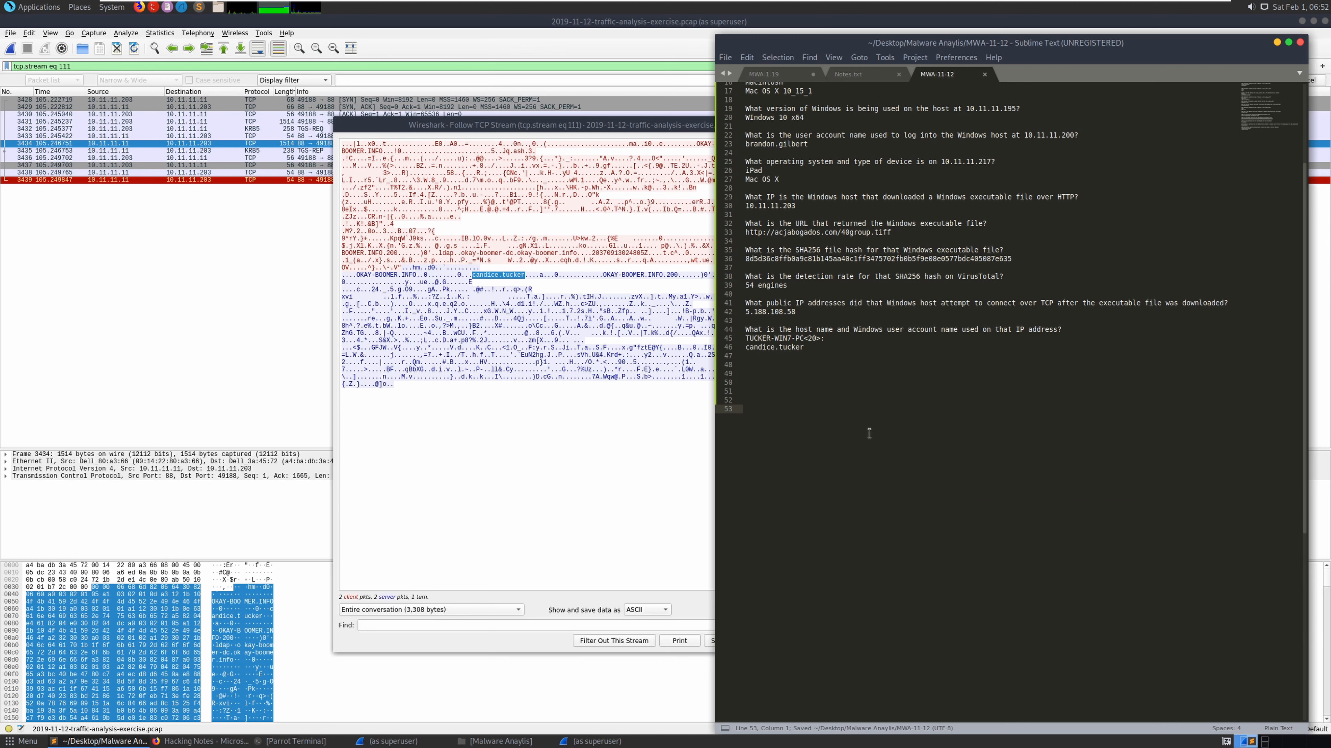
left_click(639, 127)
left_click_drag(639, 127, 581, 128)
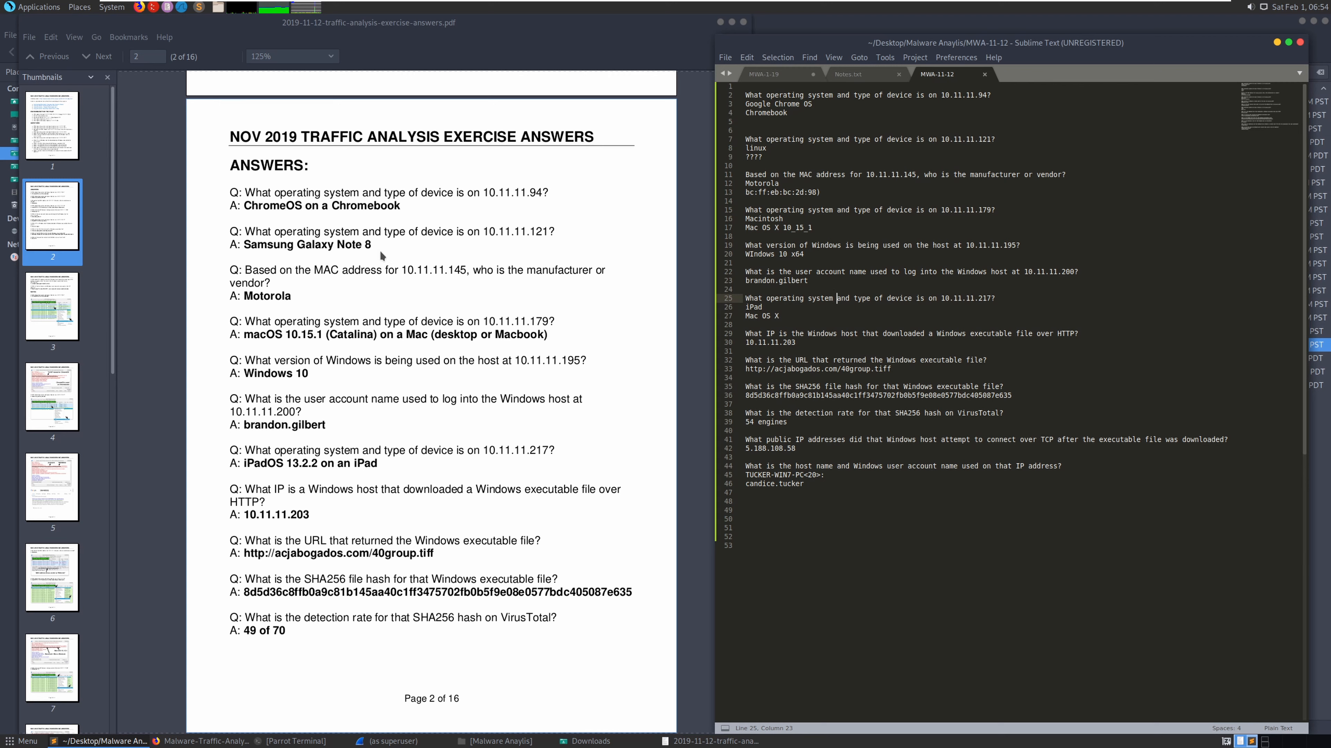
- Remove the stray brackets and empty line, then add spacing after the 10.11.11.121 answer
left_click_drag(745, 148, 773, 158)
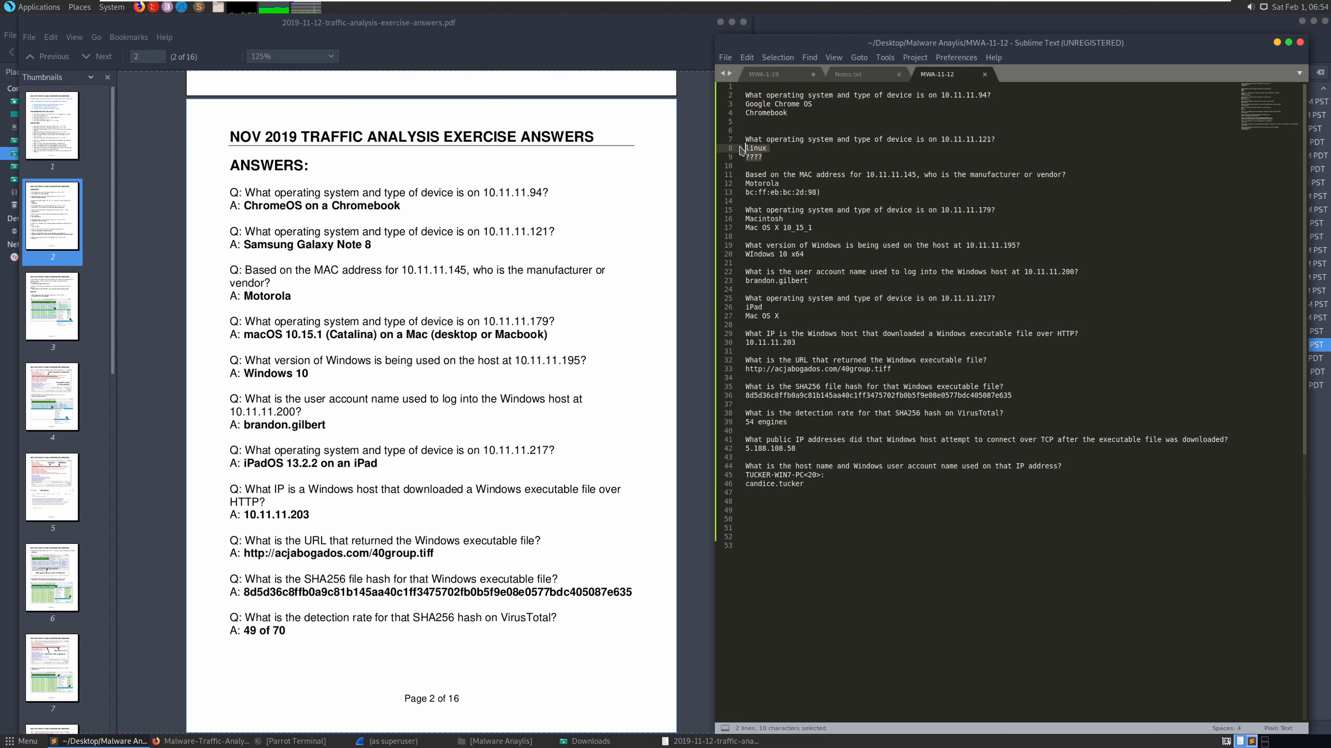
left_click(779, 160)
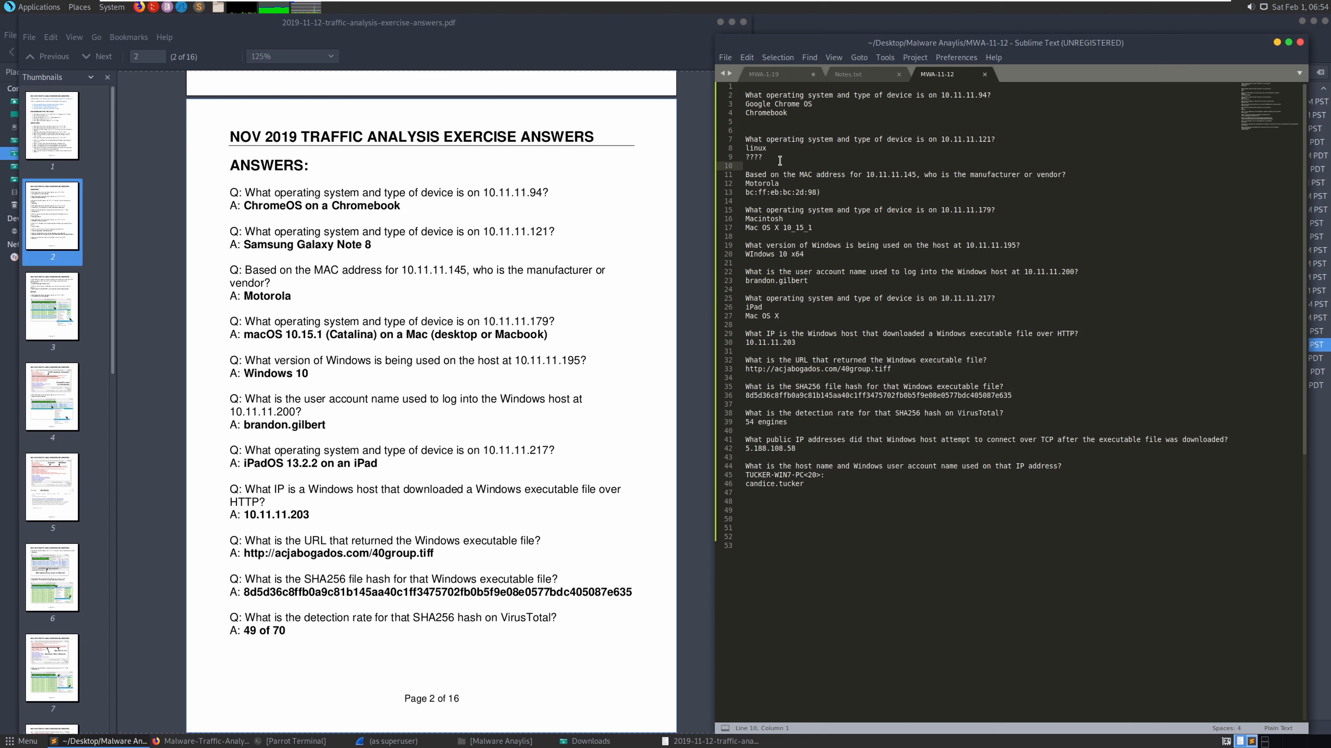
type("(")
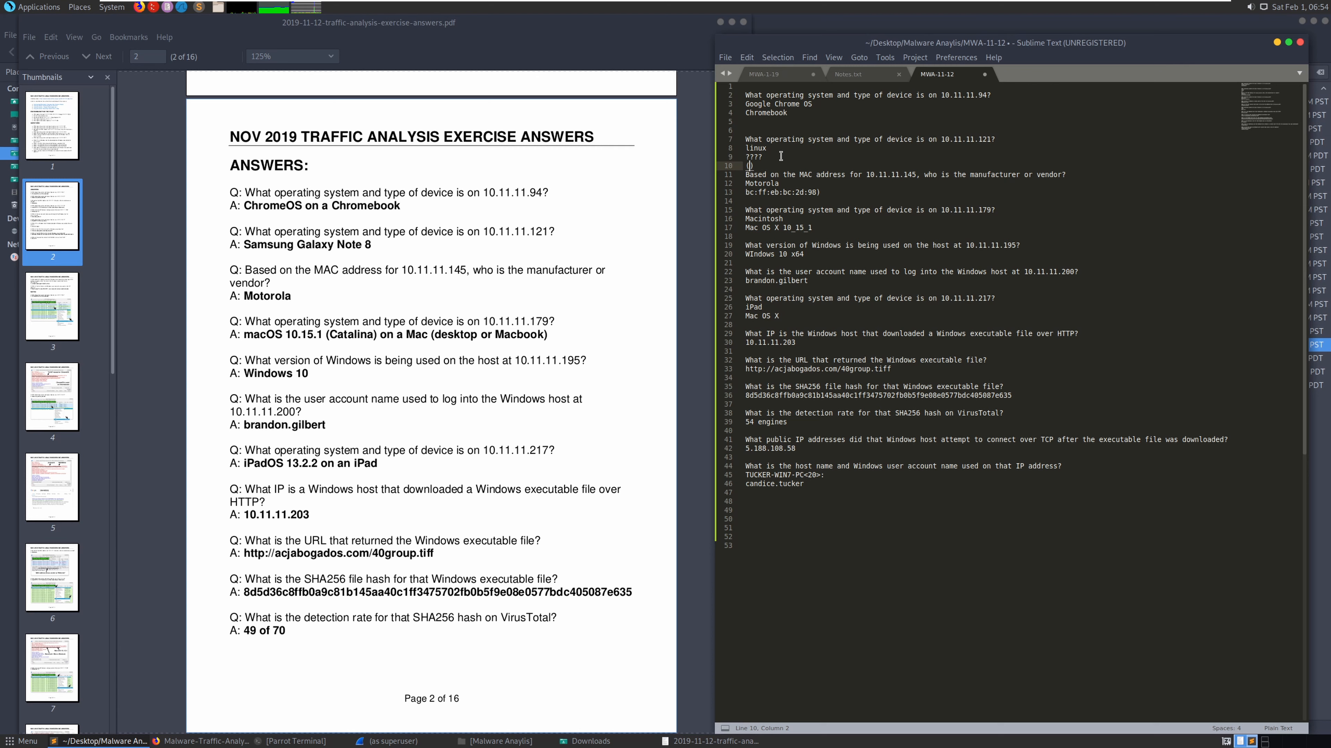
key("BackSpace")
key("BackSpace")
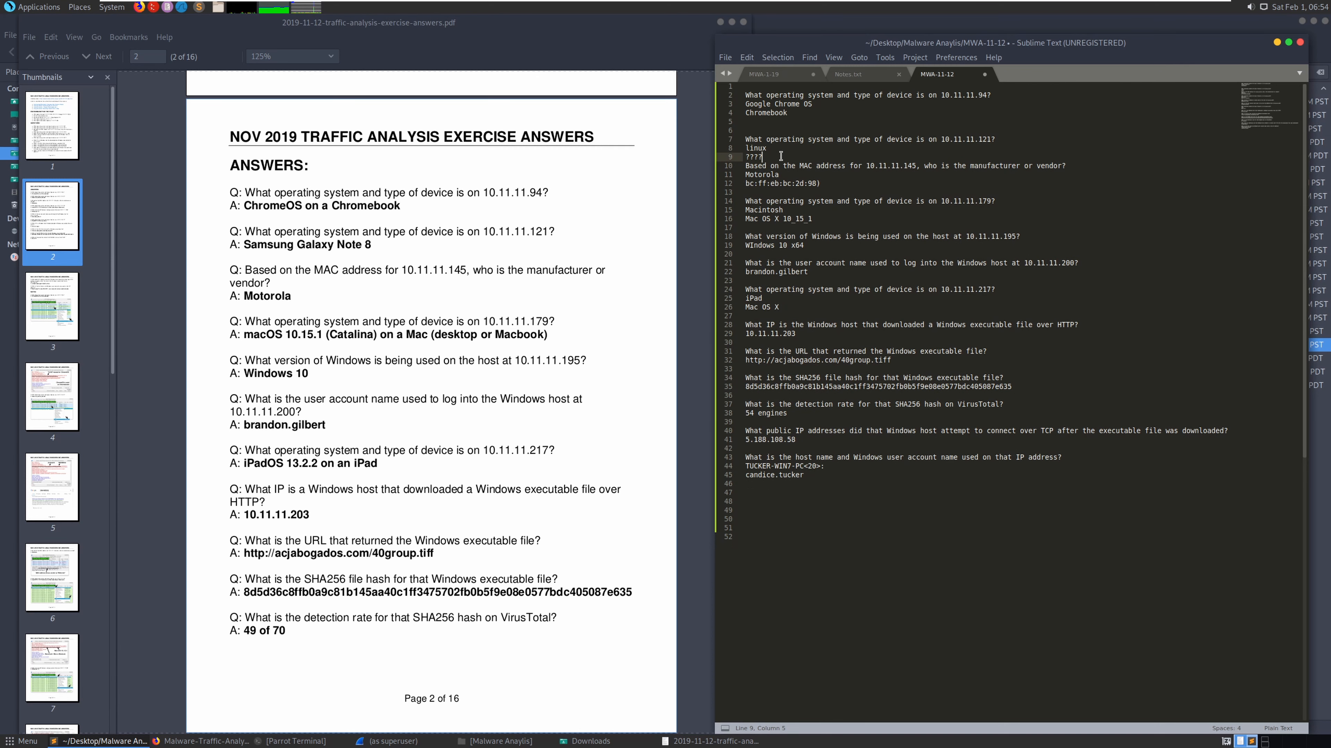
key("Return")
key("Return")
key("Return")
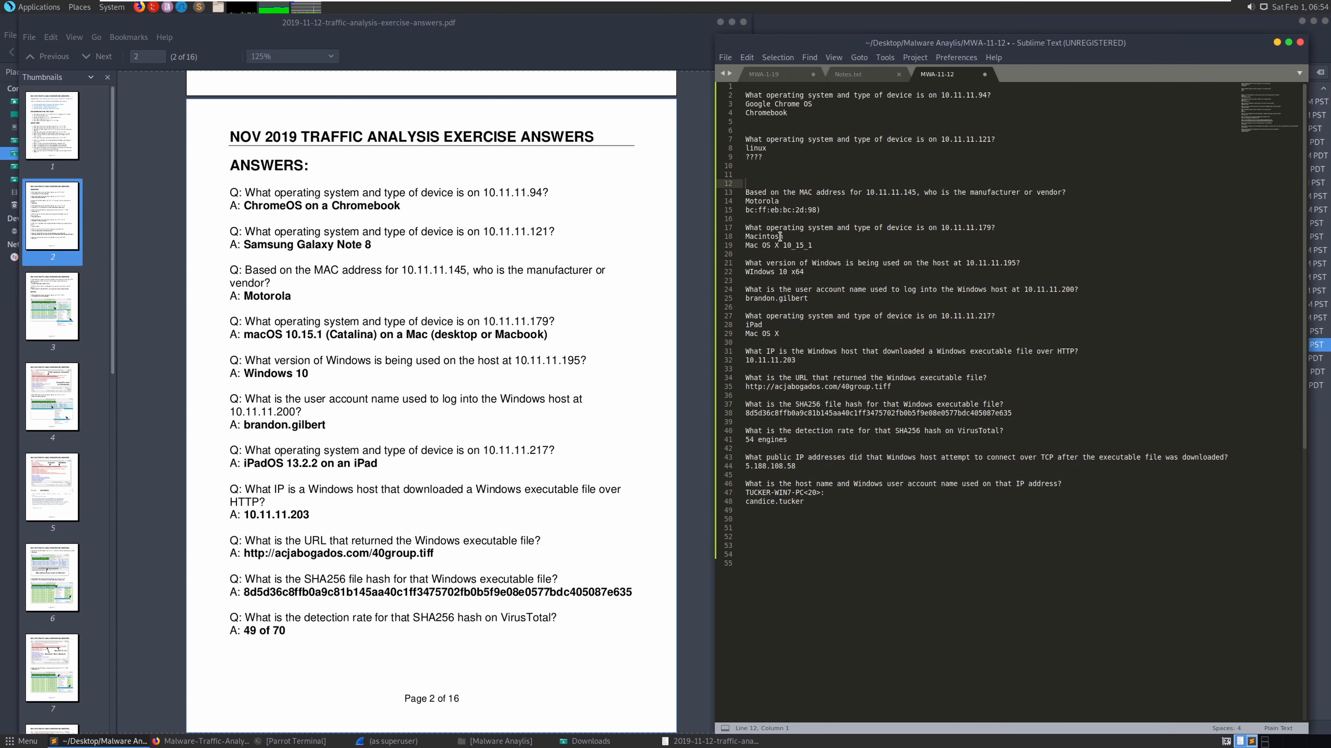
- Check the MAC address, Macintosh, Windows version, user account and 10.11.11.217 Mac OS answers against page 2
left_click(764, 210)
left_click_drag(759, 236, 782, 245)
left_click(799, 275)
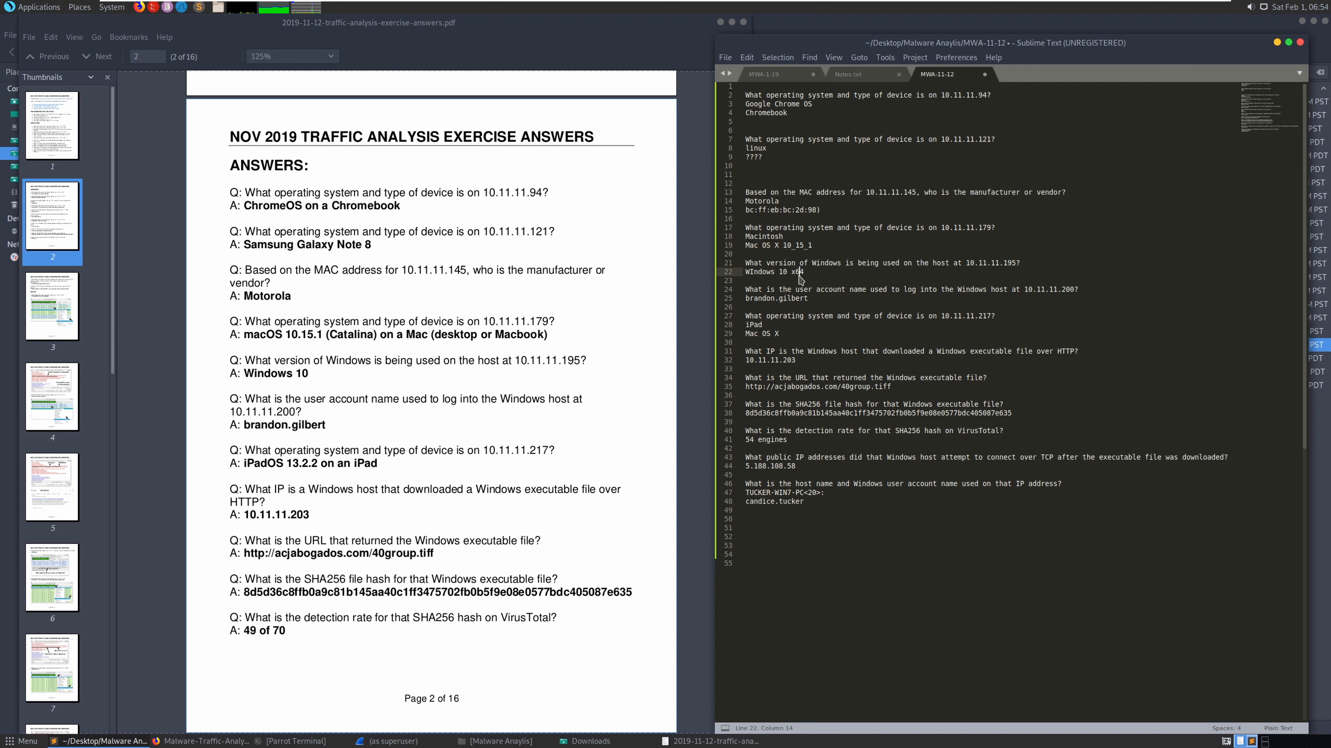
left_click(788, 298)
left_click(778, 336)
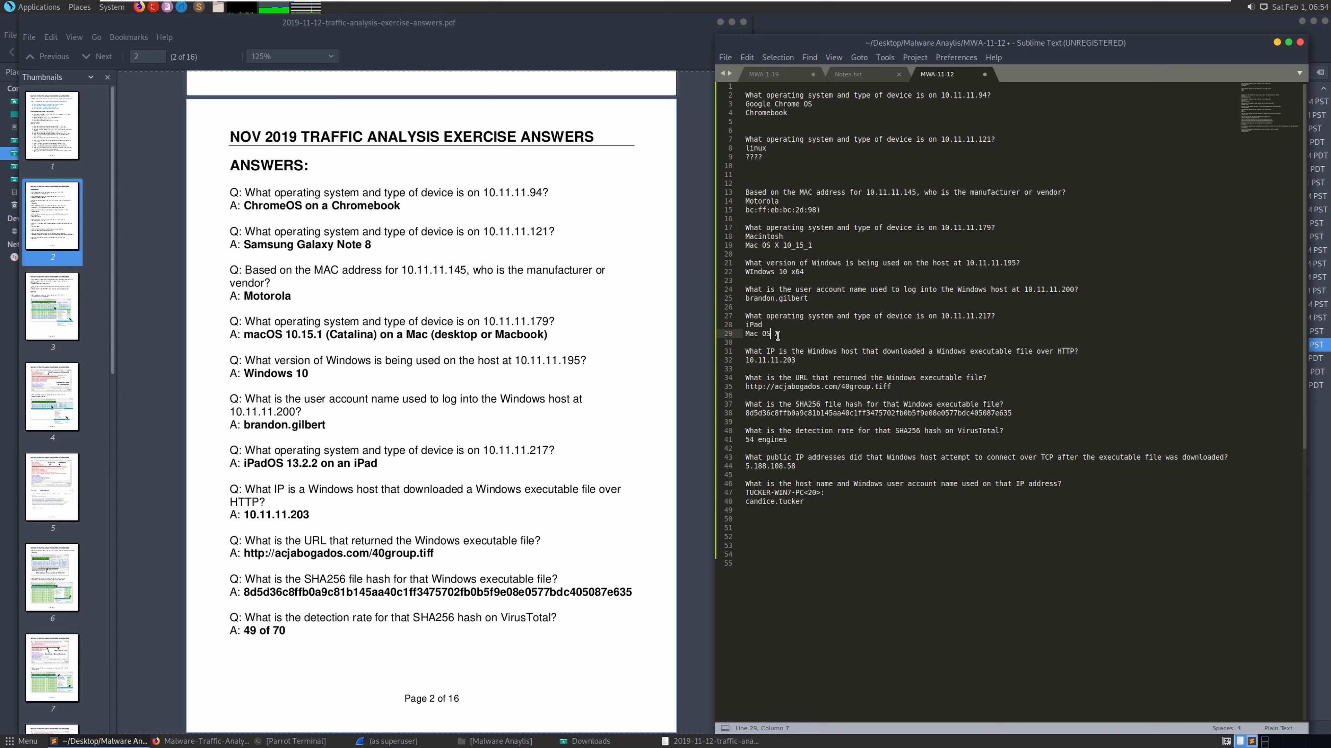